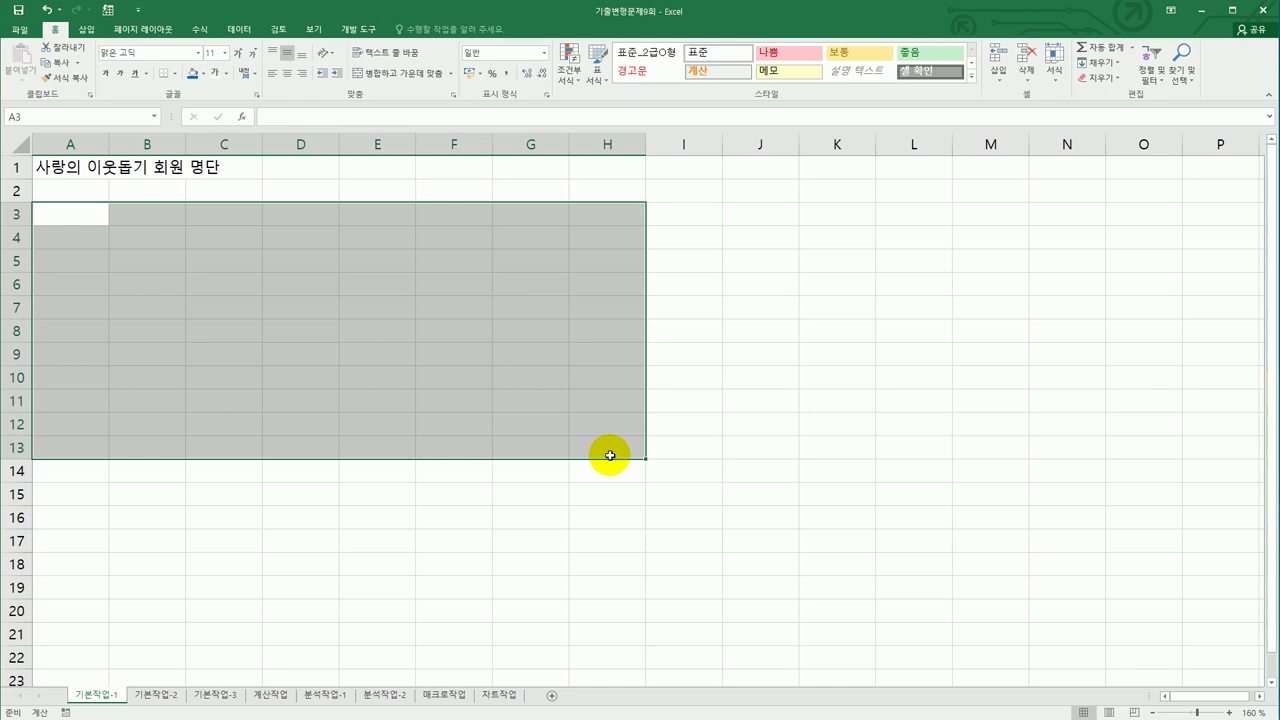
On the 기본작업-2 sheet, merge cells A1:F1 and set the title's horizontal alignment to centre (가운데).
left_click(164, 696)
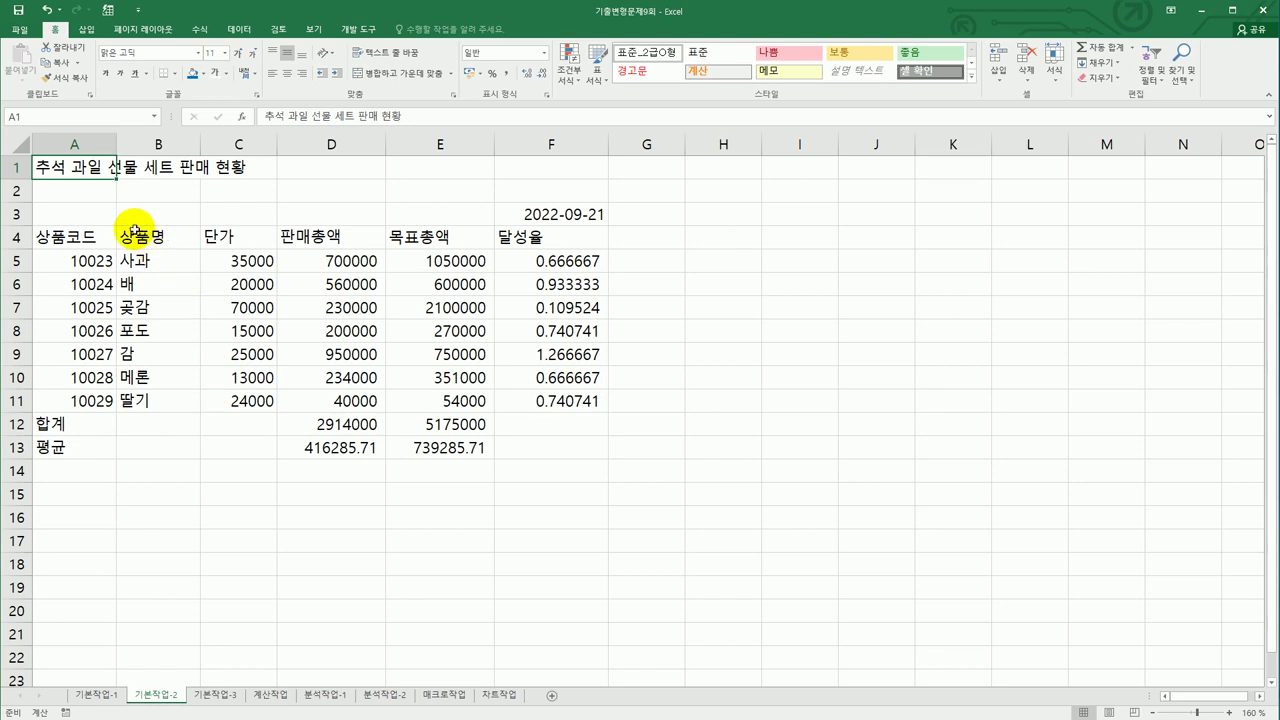
left_click_drag(88, 165, 508, 167)
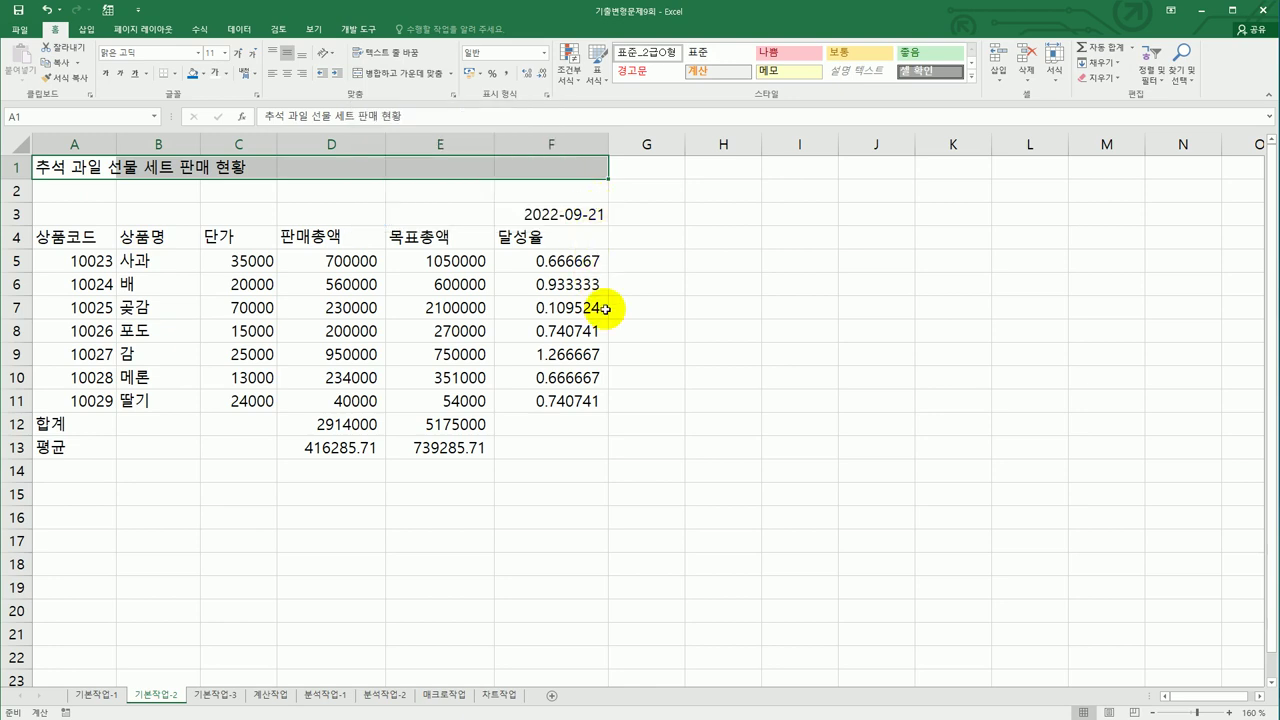
right_click(362, 165)
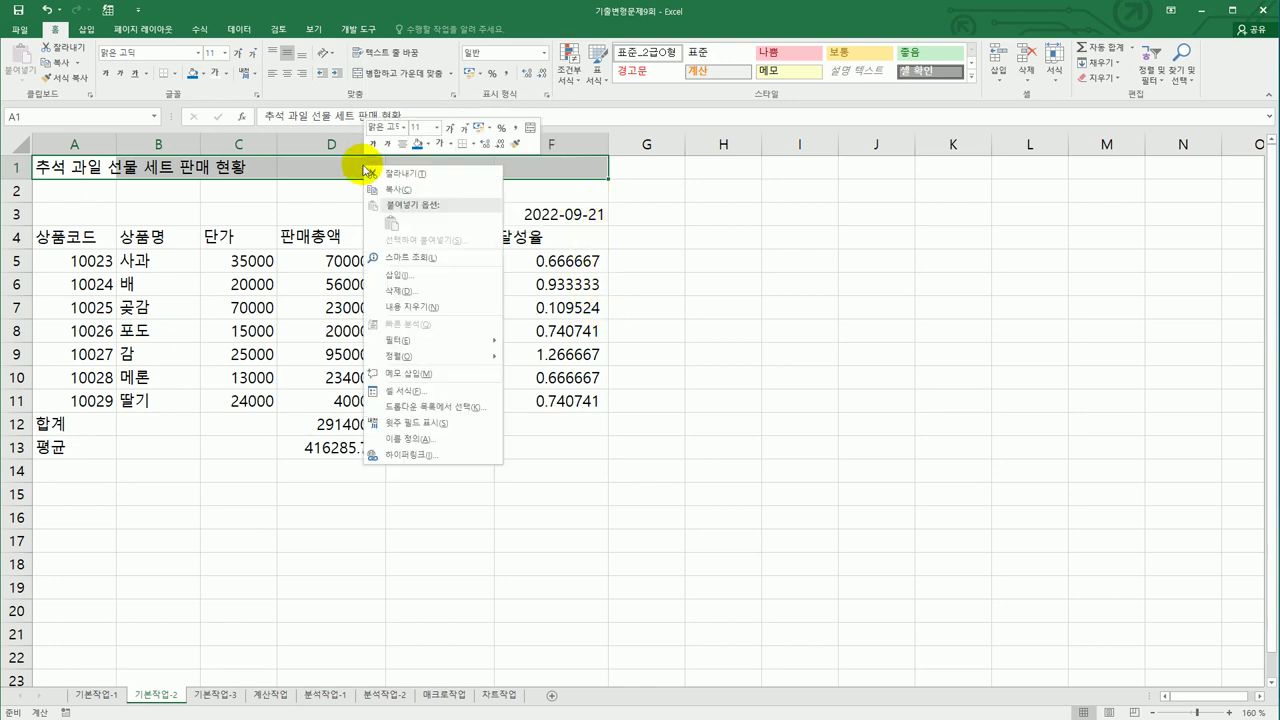
left_click(438, 398)
left_click_drag(441, 220, 866, 188)
left_click(733, 205)
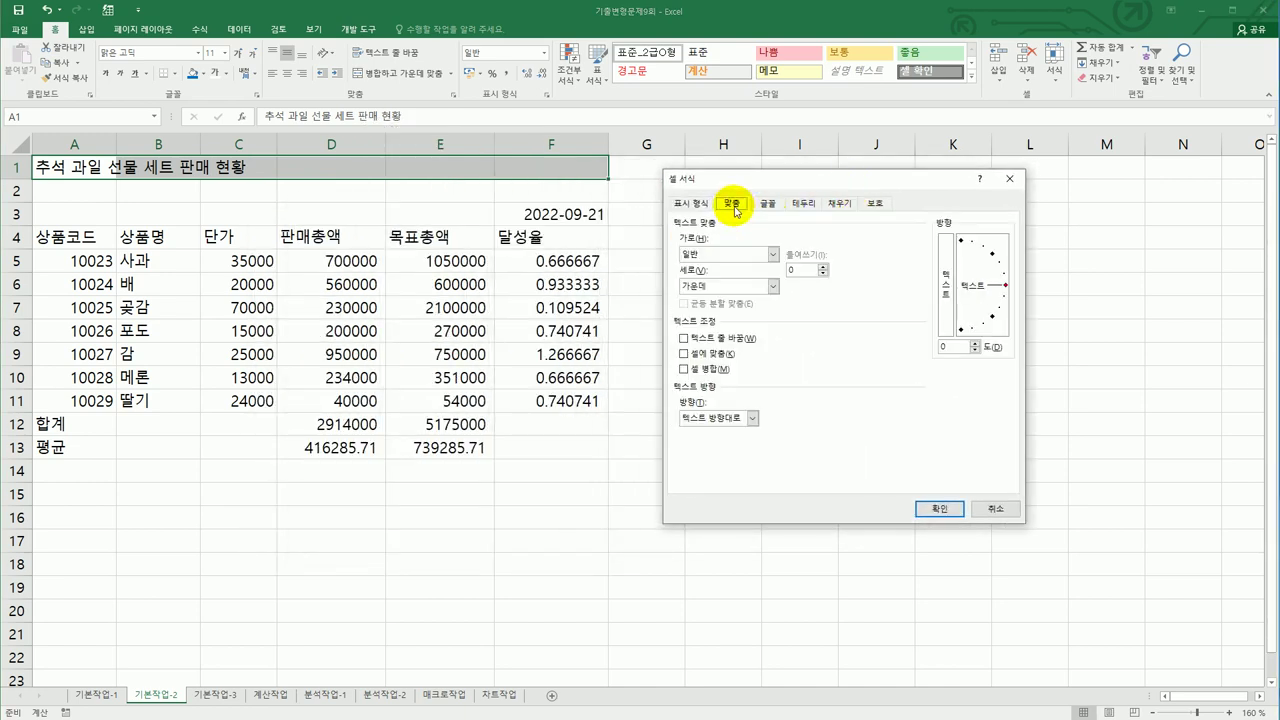
left_click(730, 371)
left_click(728, 254)
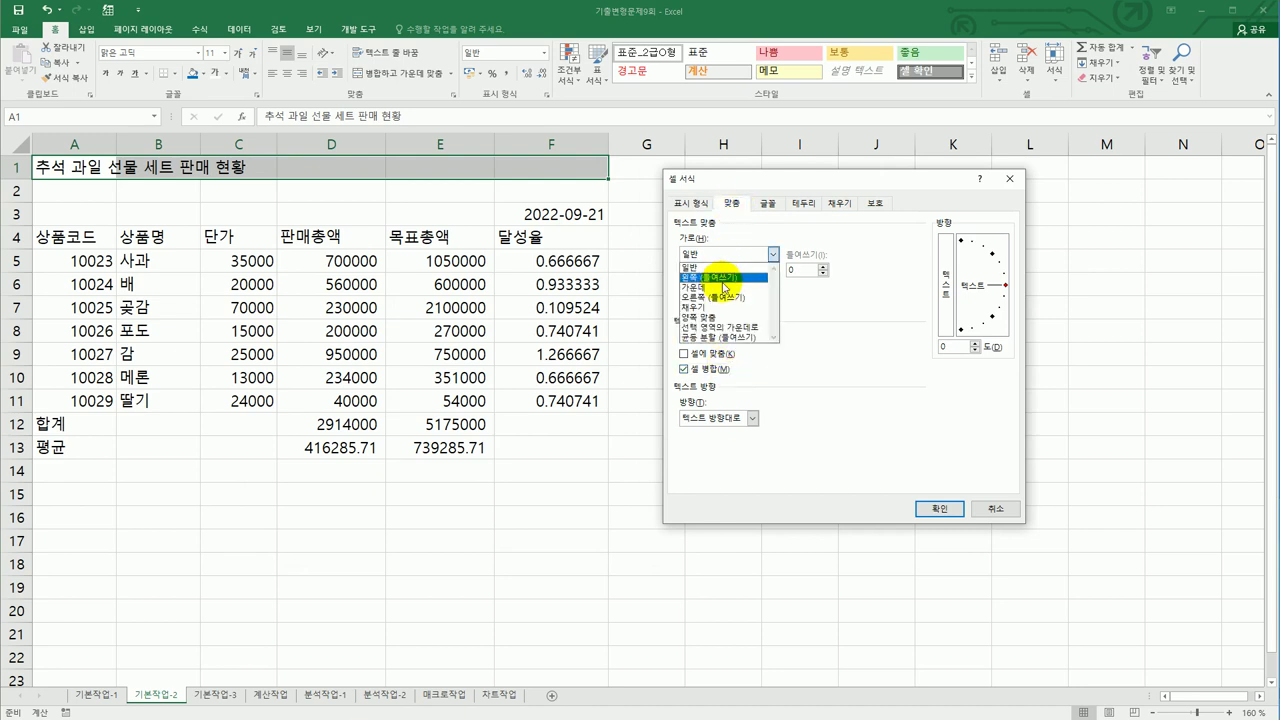
left_click(726, 287)
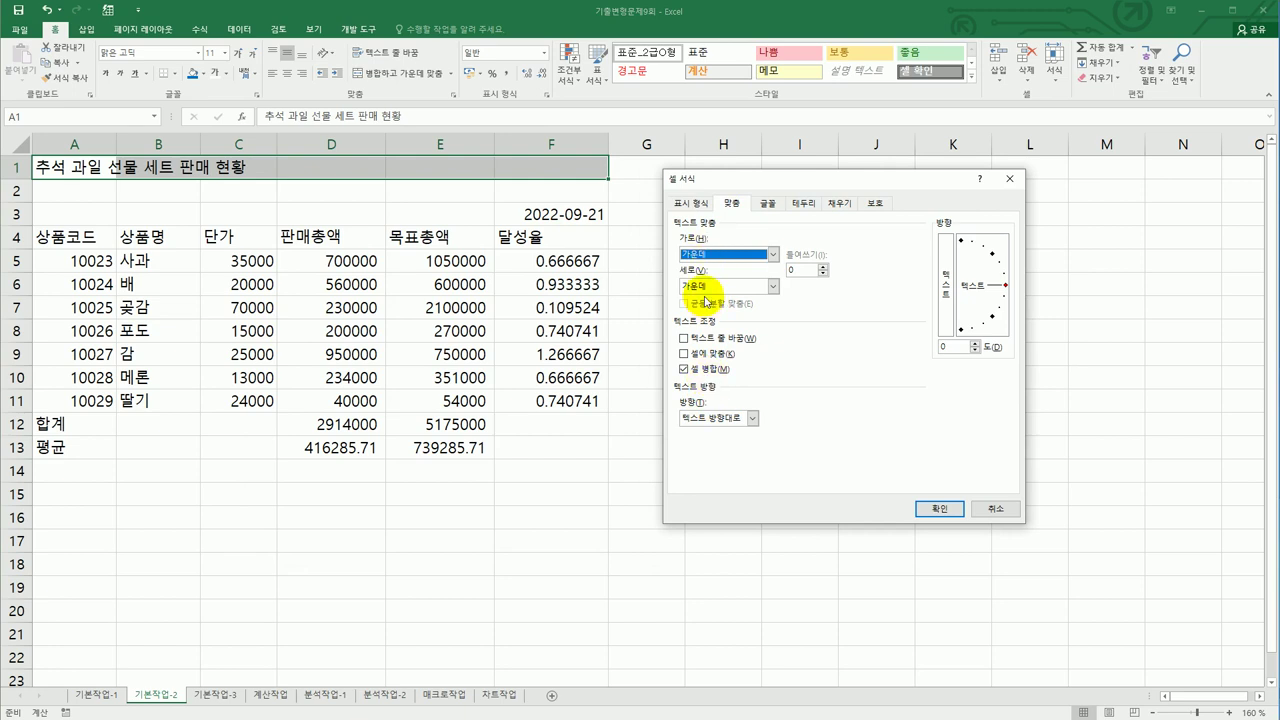
left_click(768, 204)
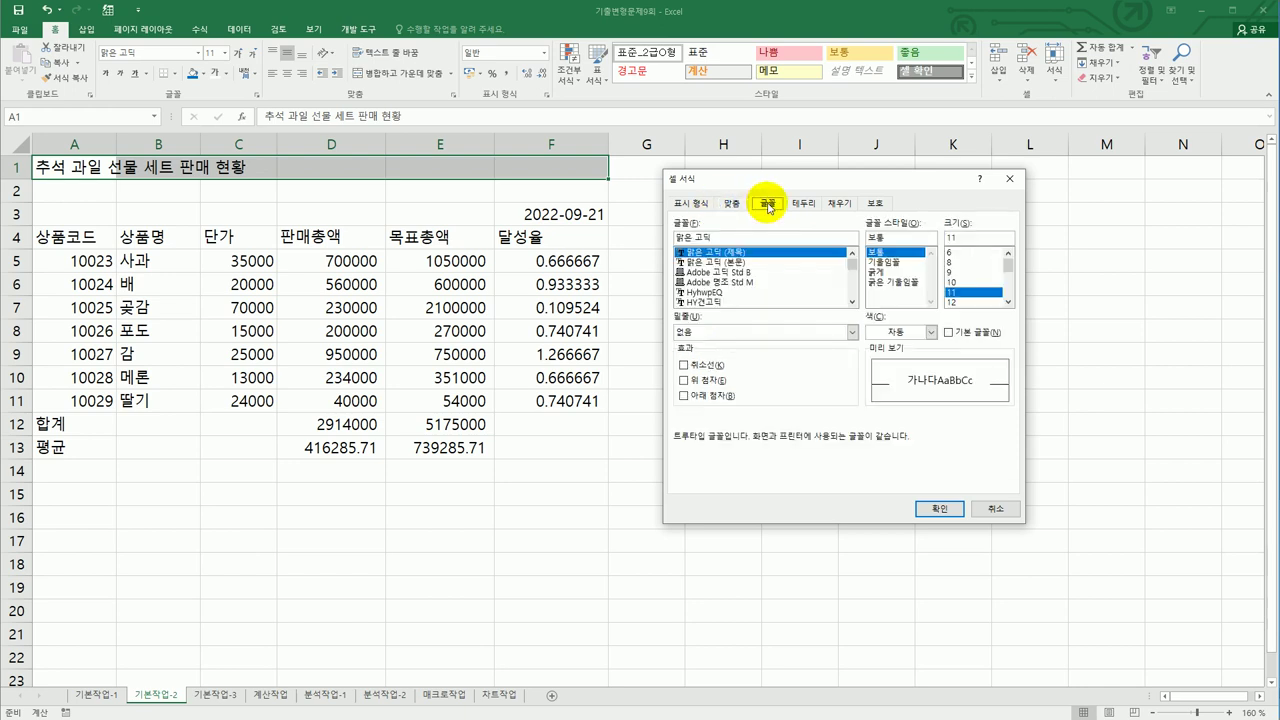
left_click(925, 508)
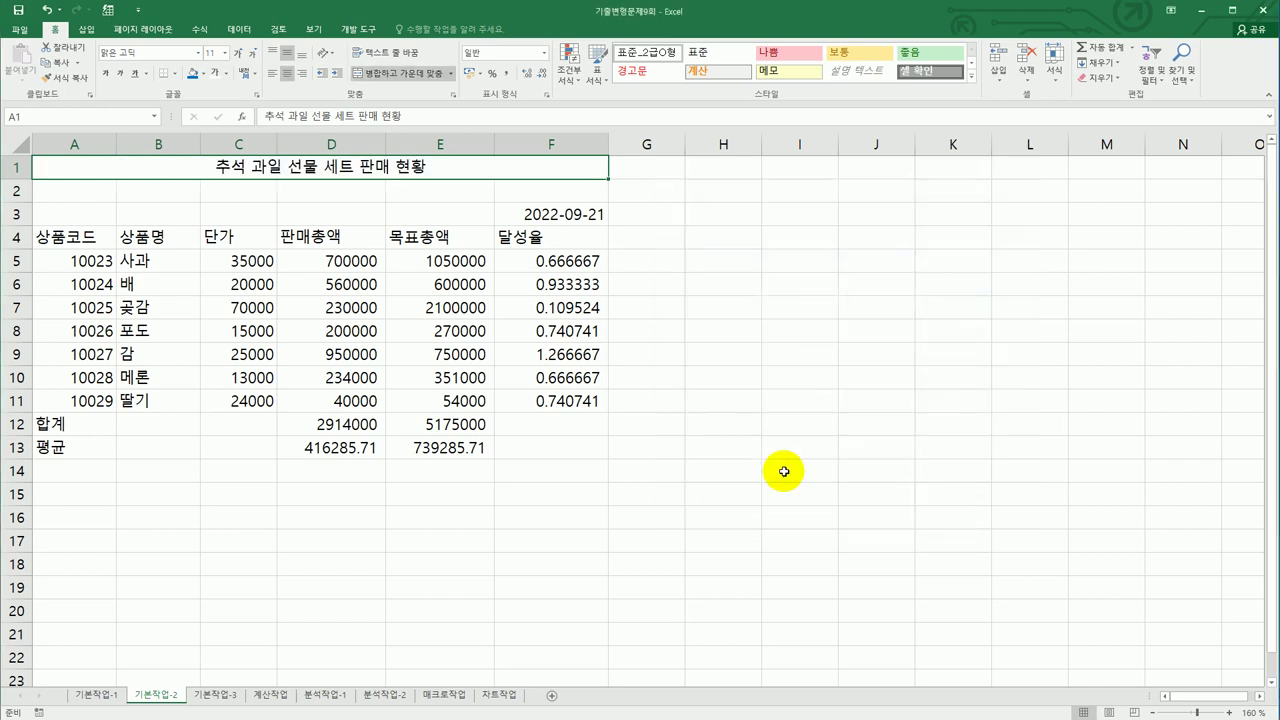
Format the merged title in A1 with the 궁서체 font, size 16, in bold.
left_click(197, 52)
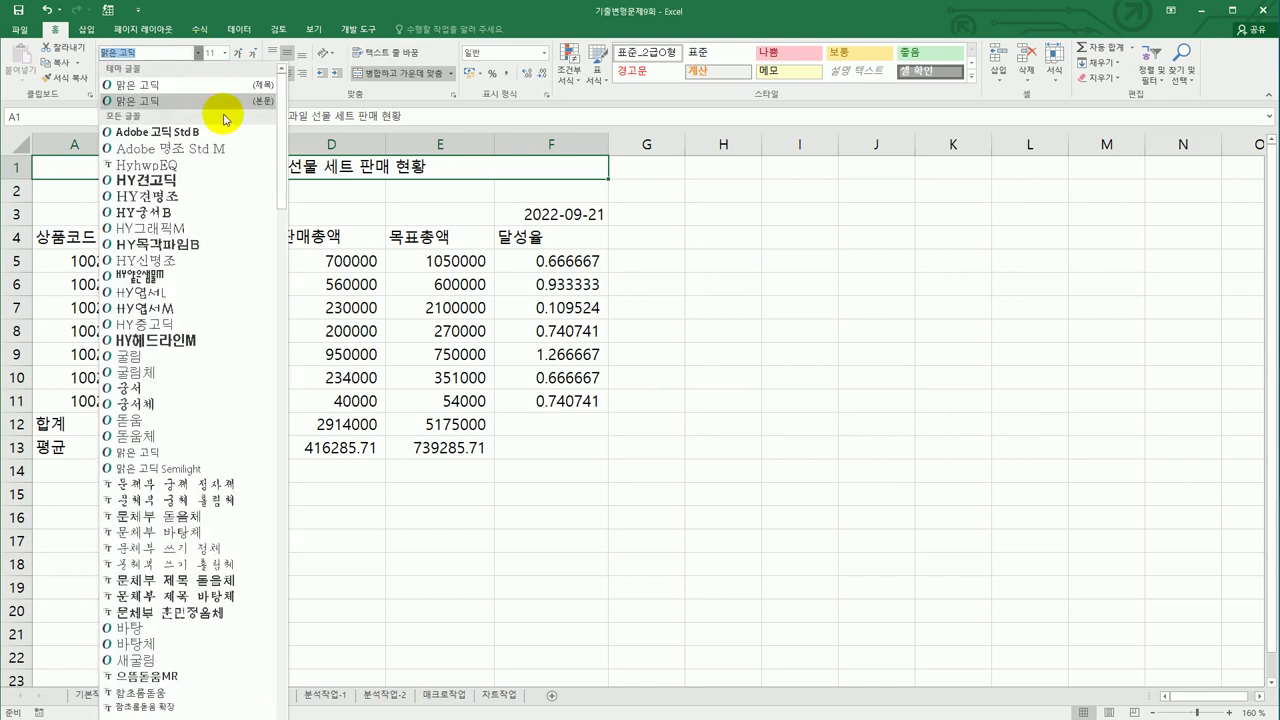
left_click(192, 404)
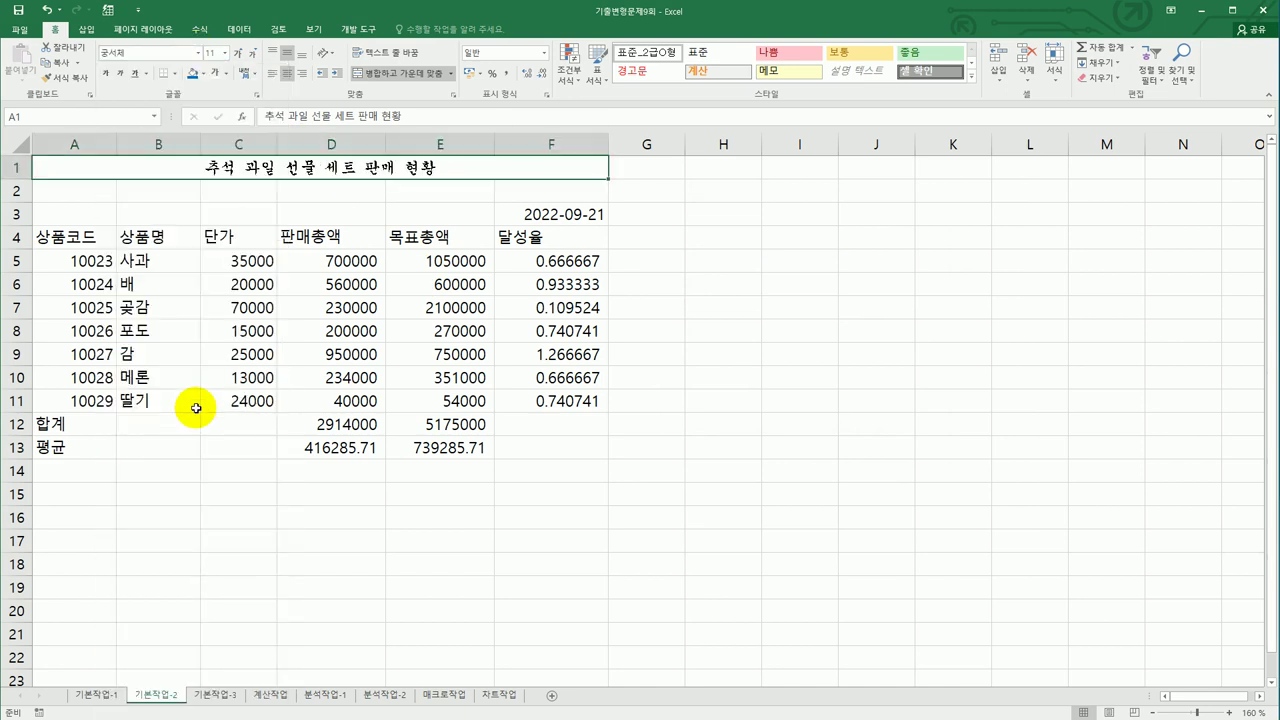
left_click(228, 55)
left_click(216, 157)
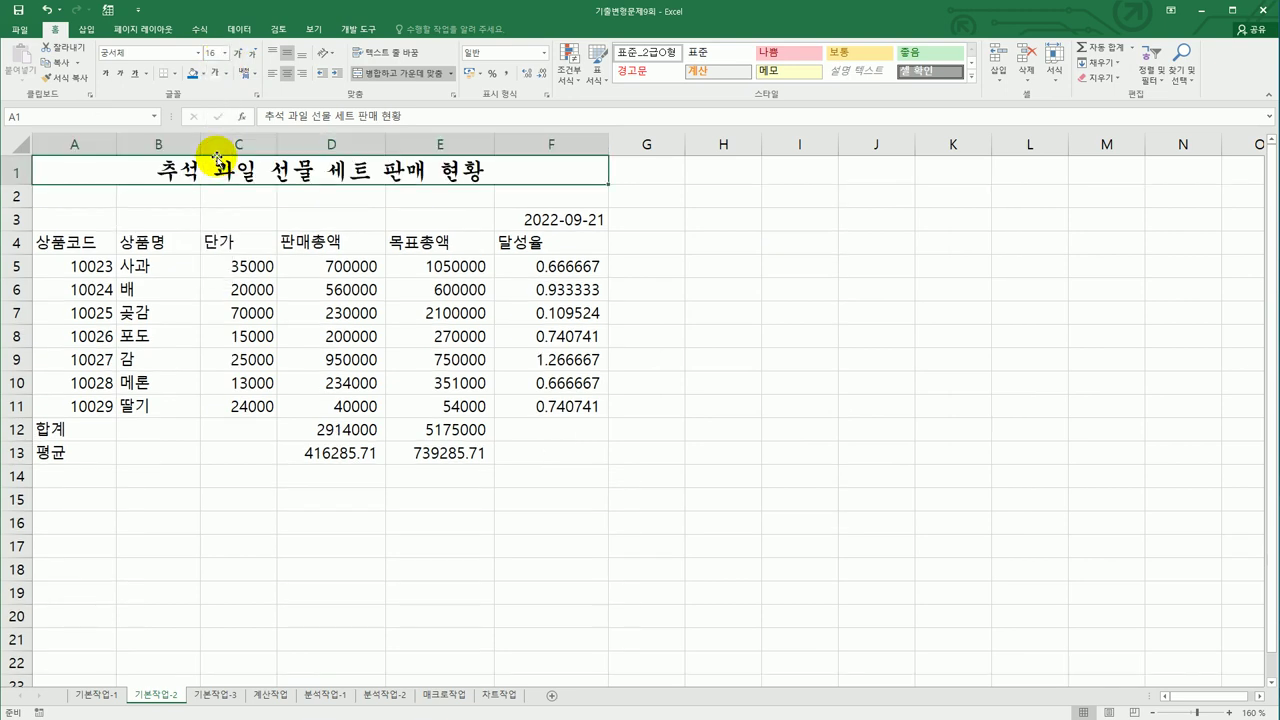
left_click(105, 75)
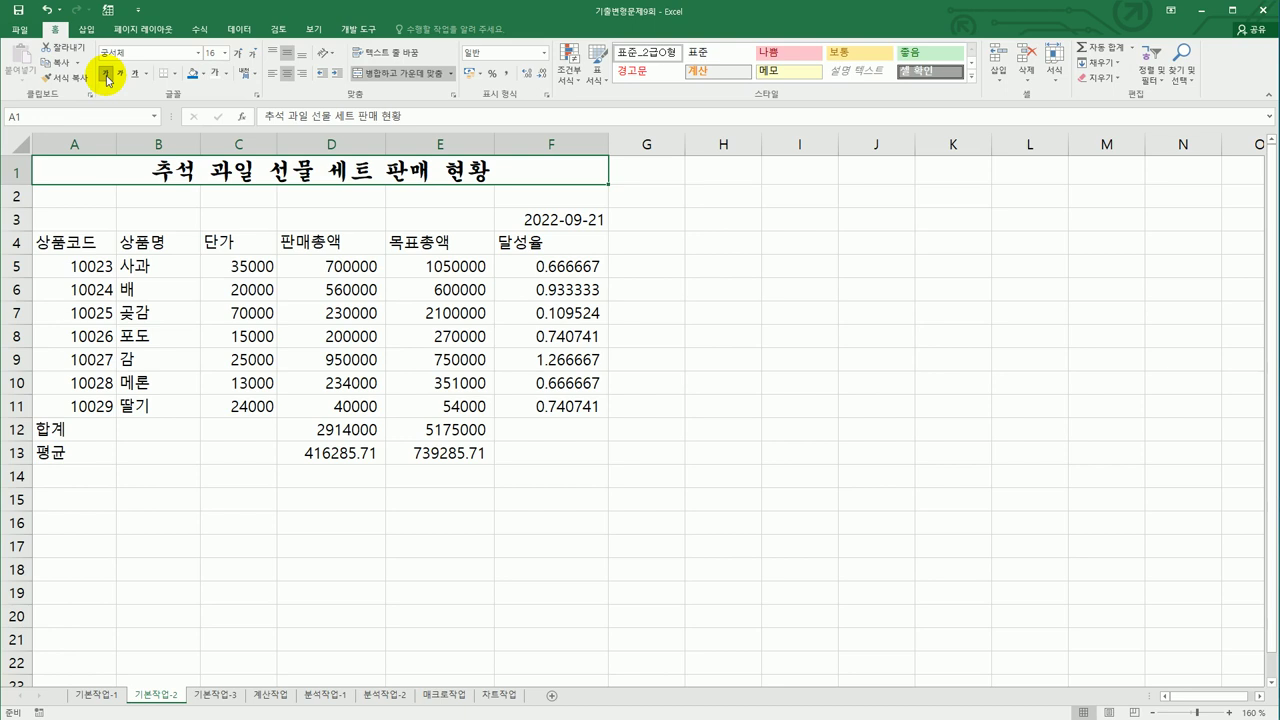
Insert the special character ◆ in front of the title text in A1.
double_click(141, 172)
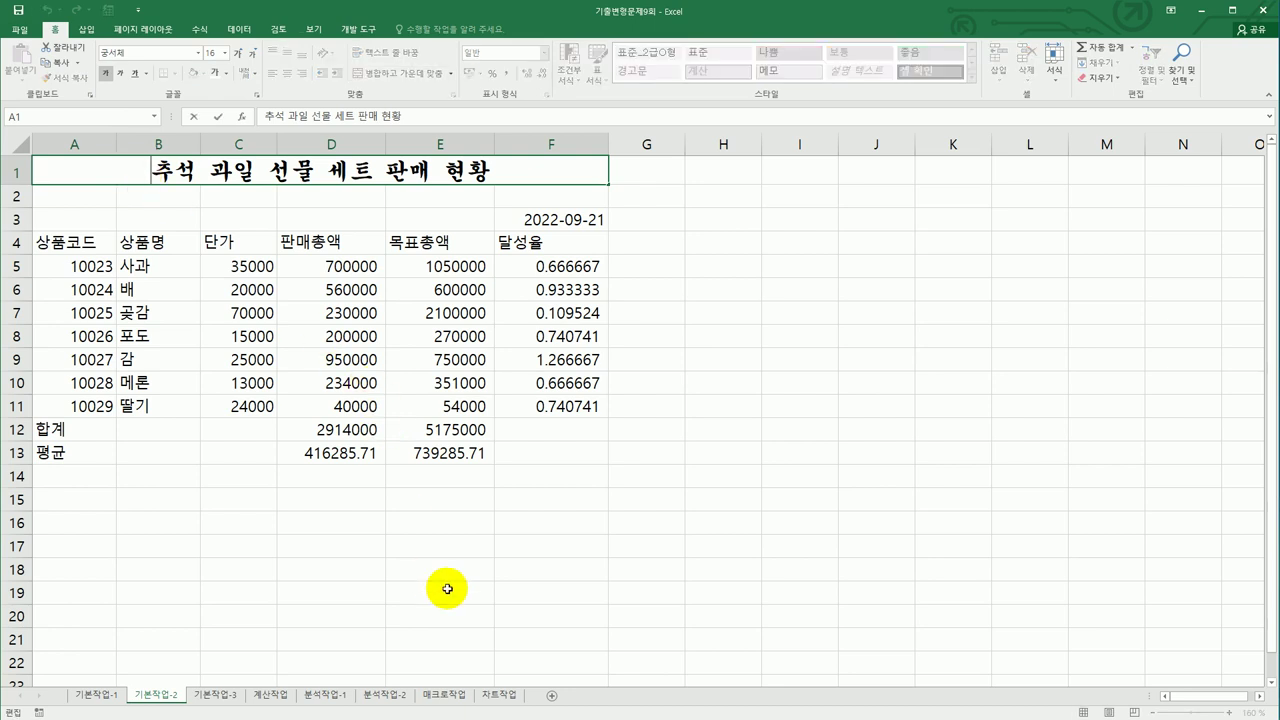
type("ㅁ")
key("Hangul_Hanja")
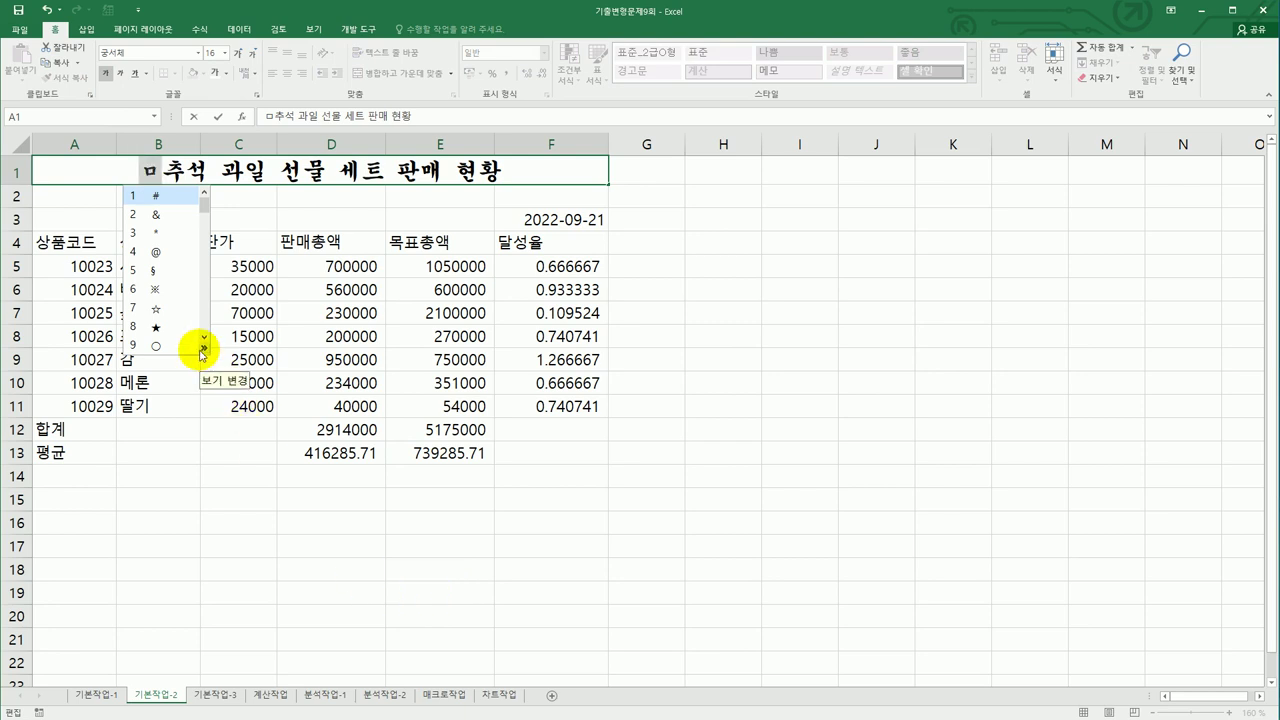
left_click(201, 348)
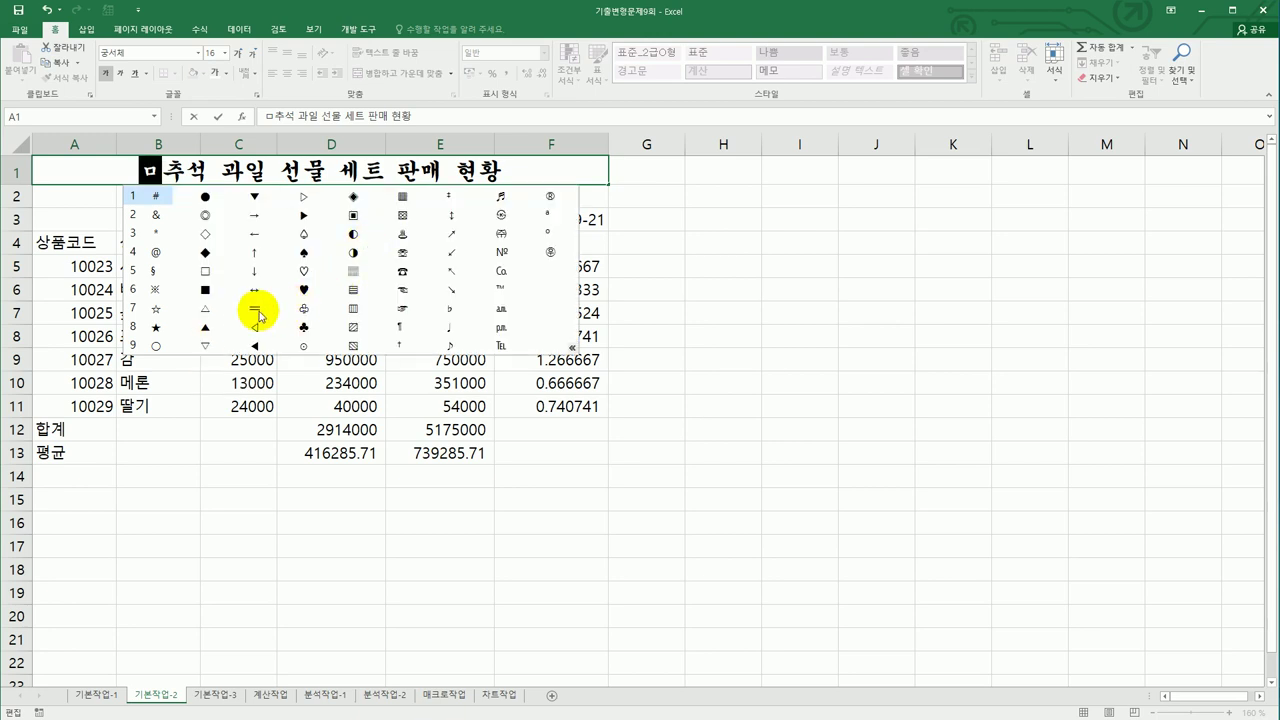
left_click(205, 252)
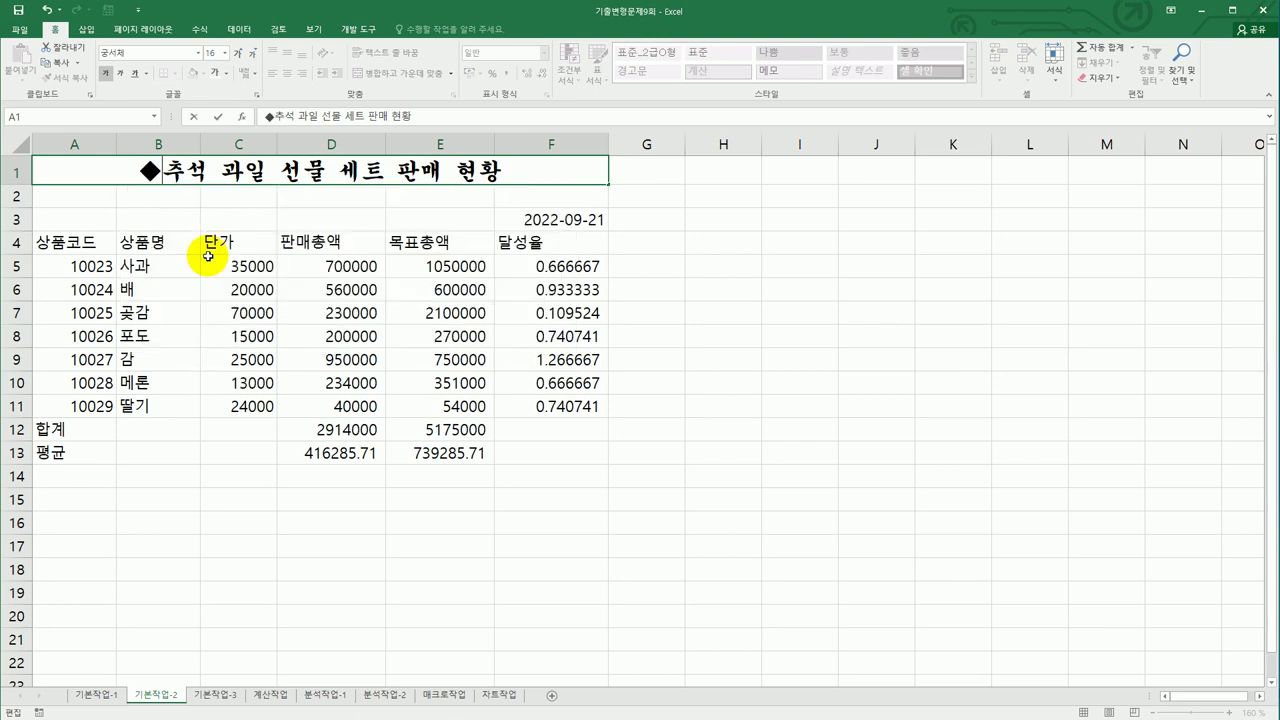
Add the special character ◆ at the end of the title text in A1 and commit the entry.
left_click(509, 172)
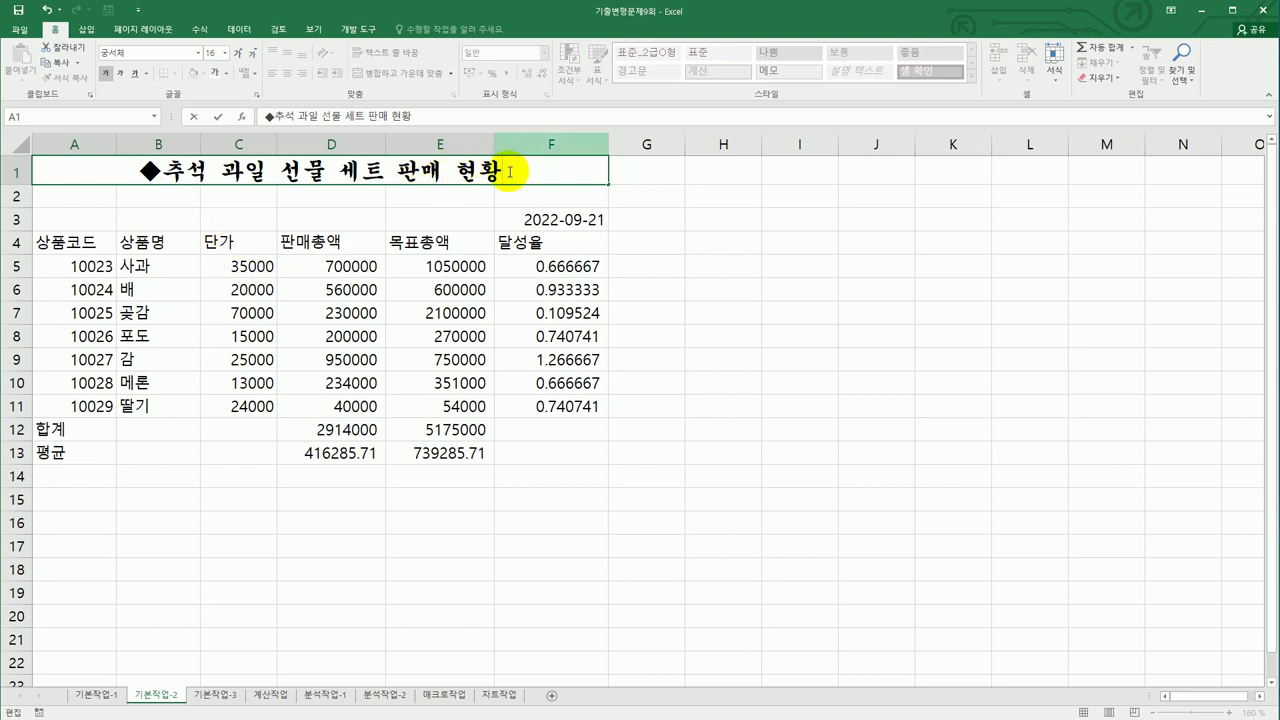
type("ㅁ")
key("Hangul_Hanja")
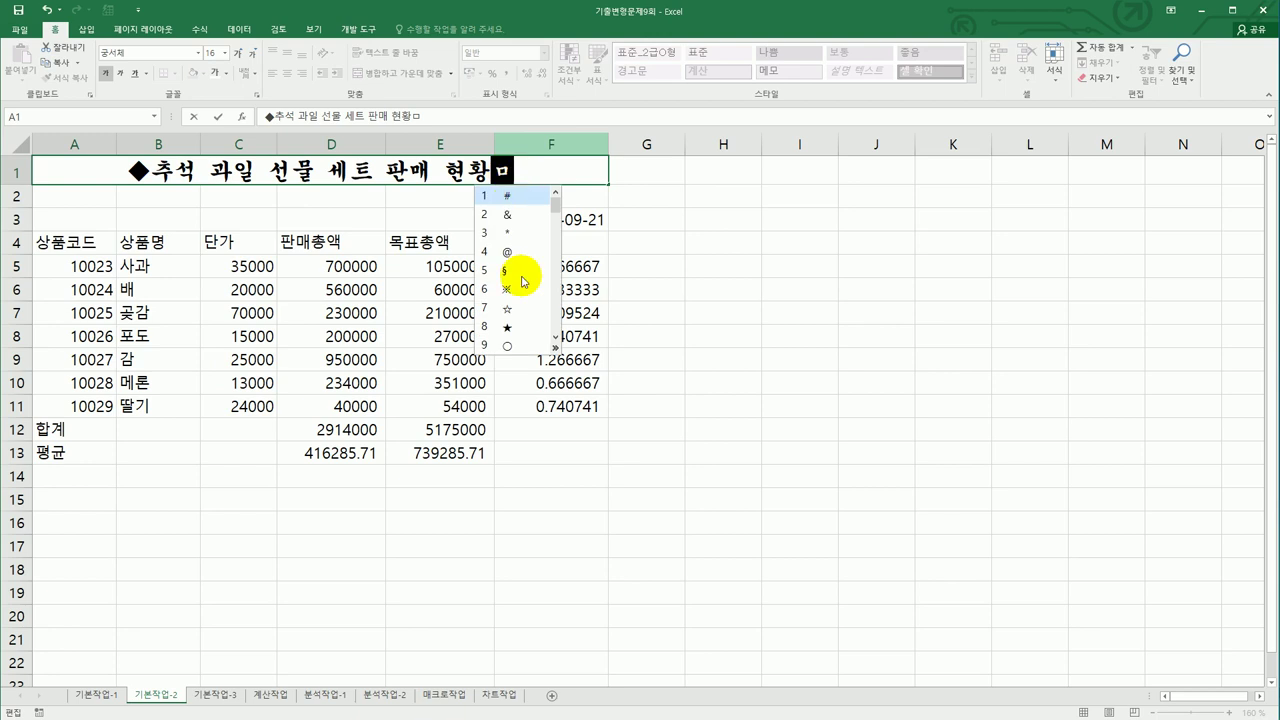
left_click(548, 350)
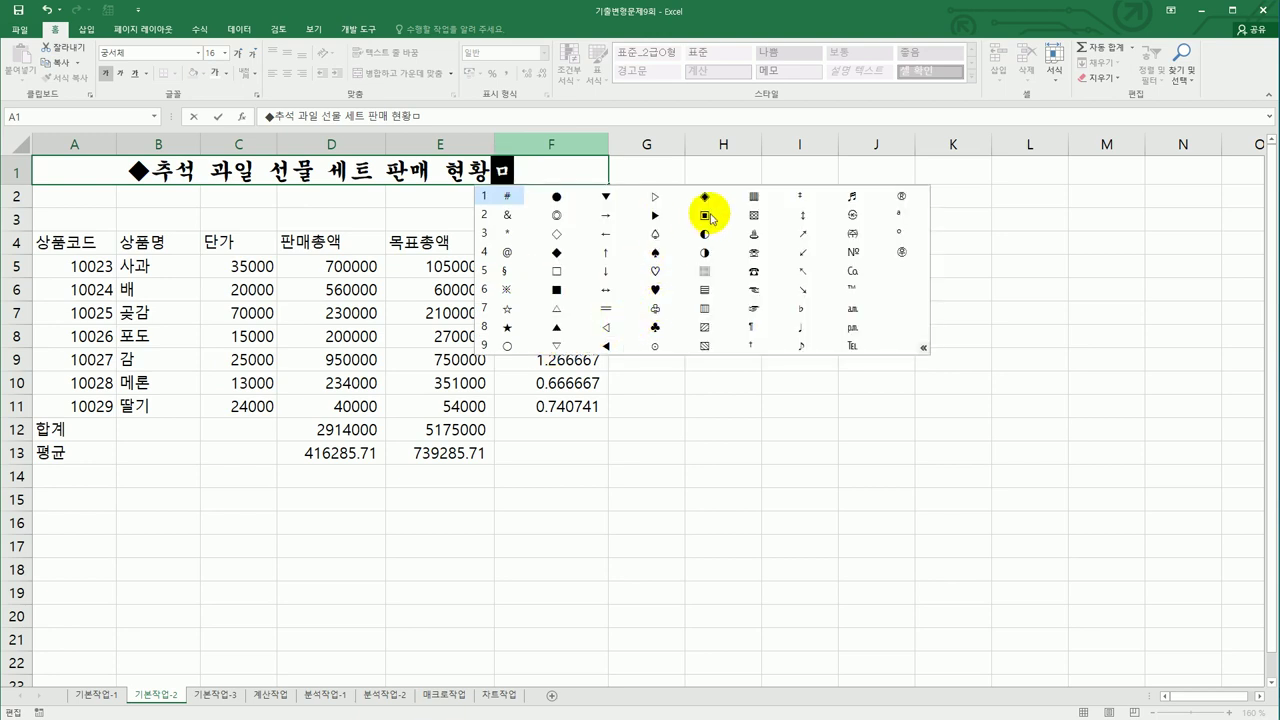
left_click(557, 252)
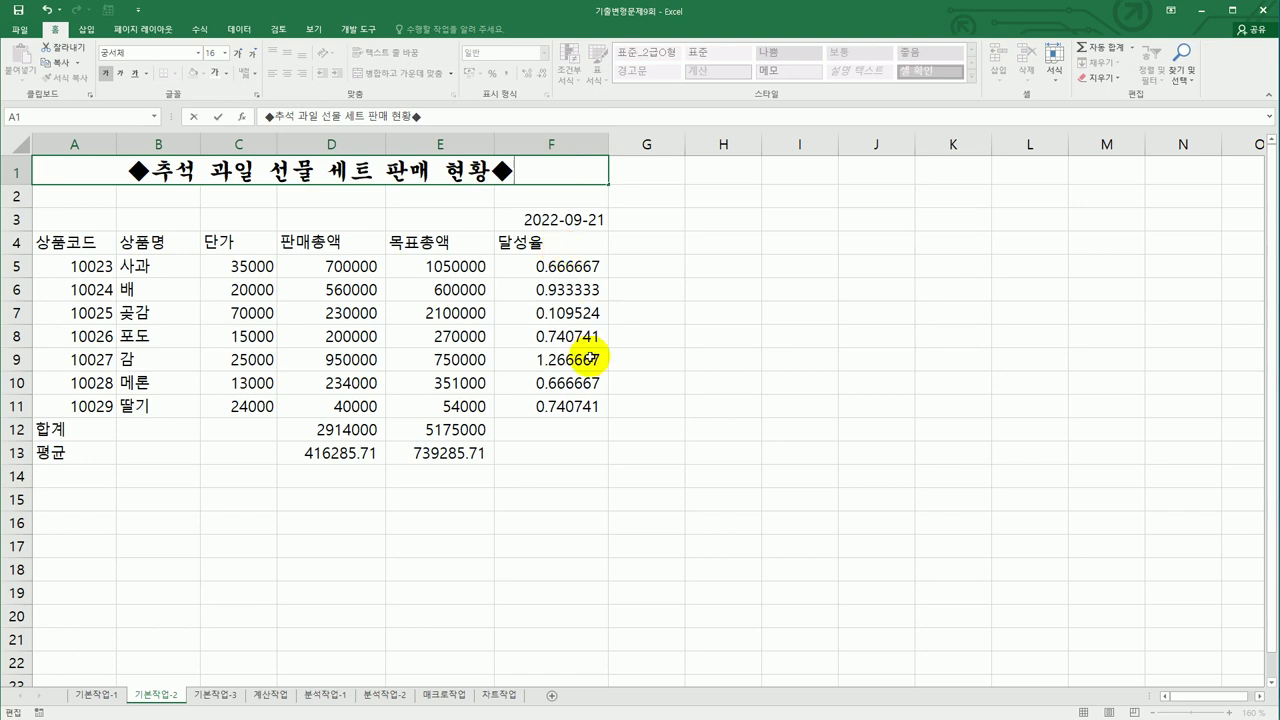
key("Return")
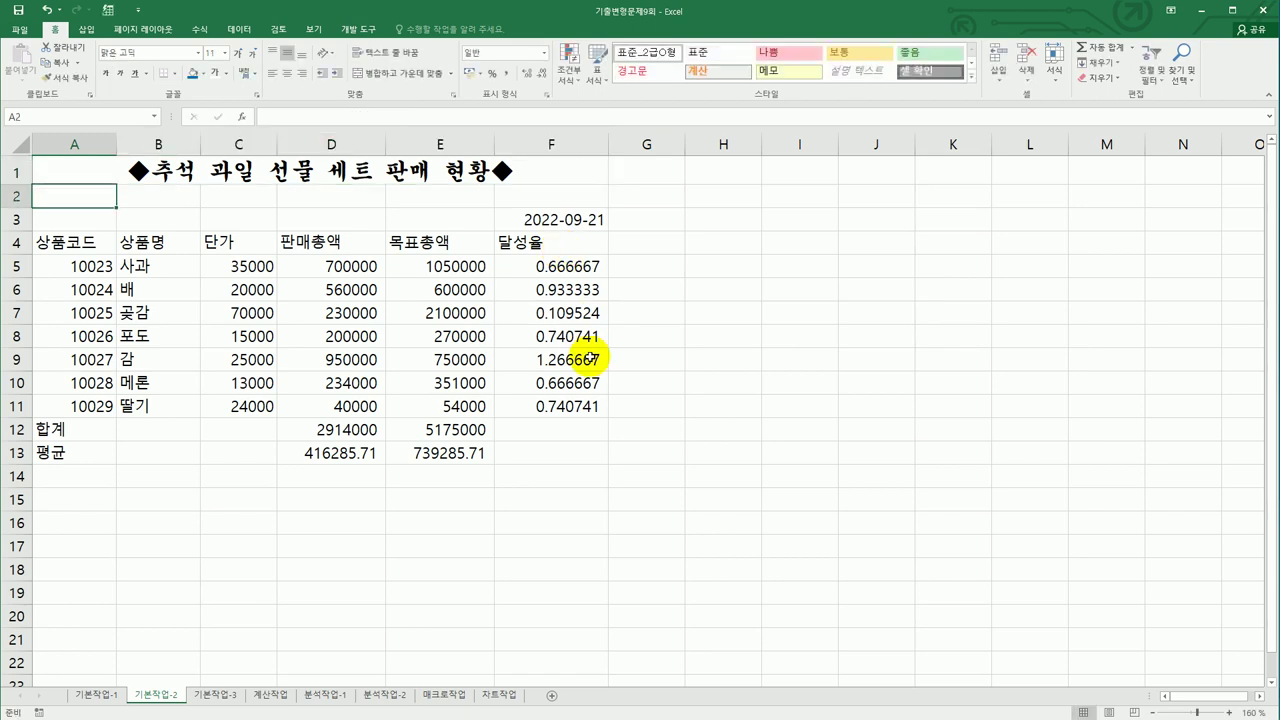
Merge and centre the 합계 cells A12:C12 and the 평균 cells A13:C13 as separate ranges.
left_click_drag(94, 432, 217, 427)
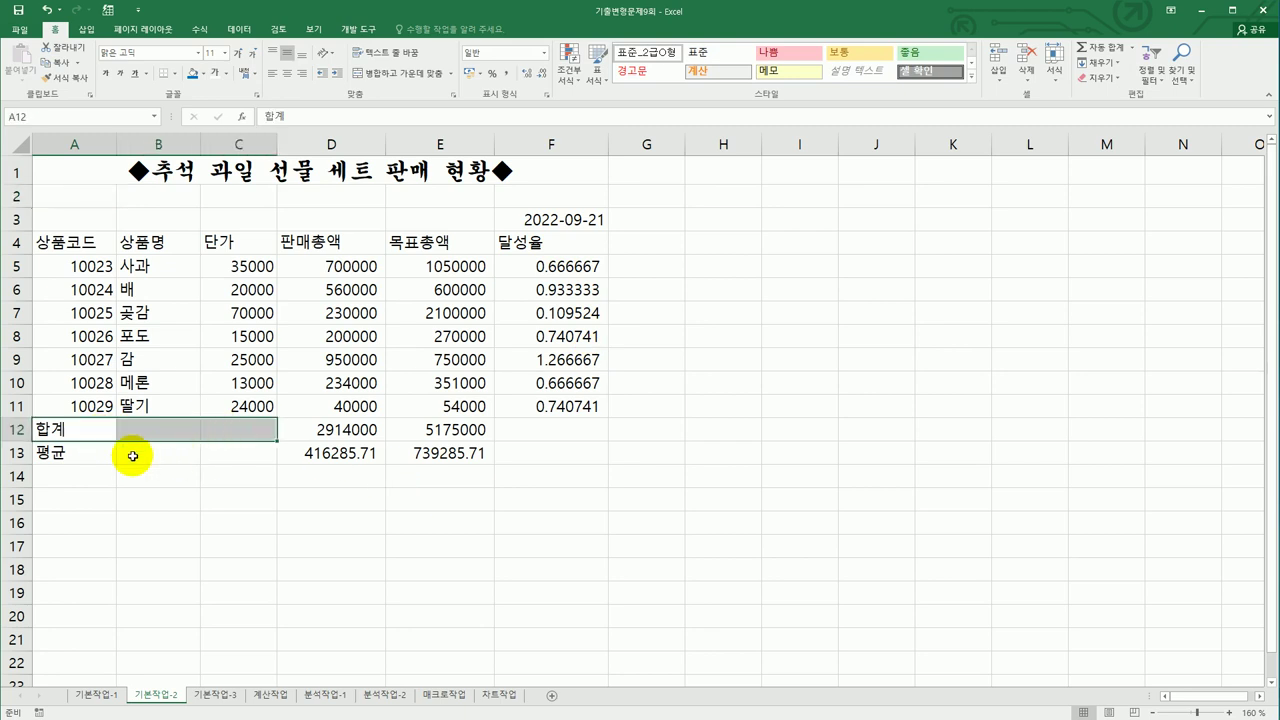
left_click_drag(94, 452, 231, 452)
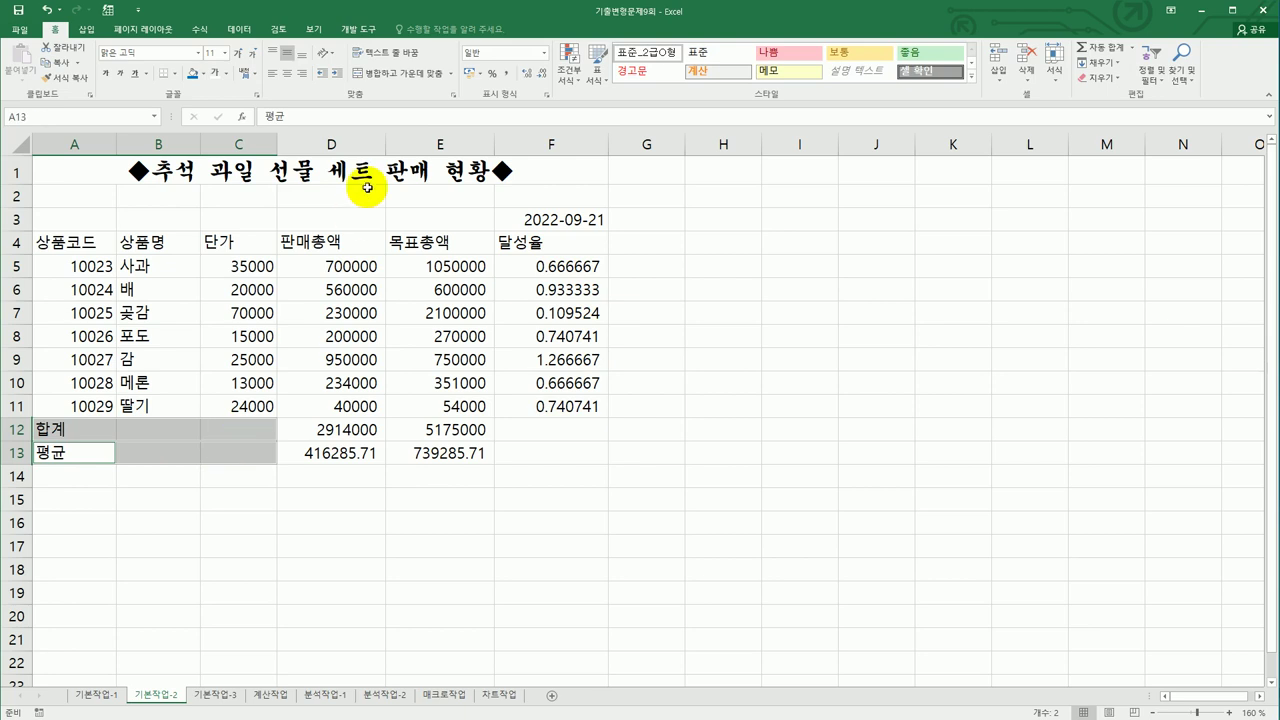
left_click(390, 82)
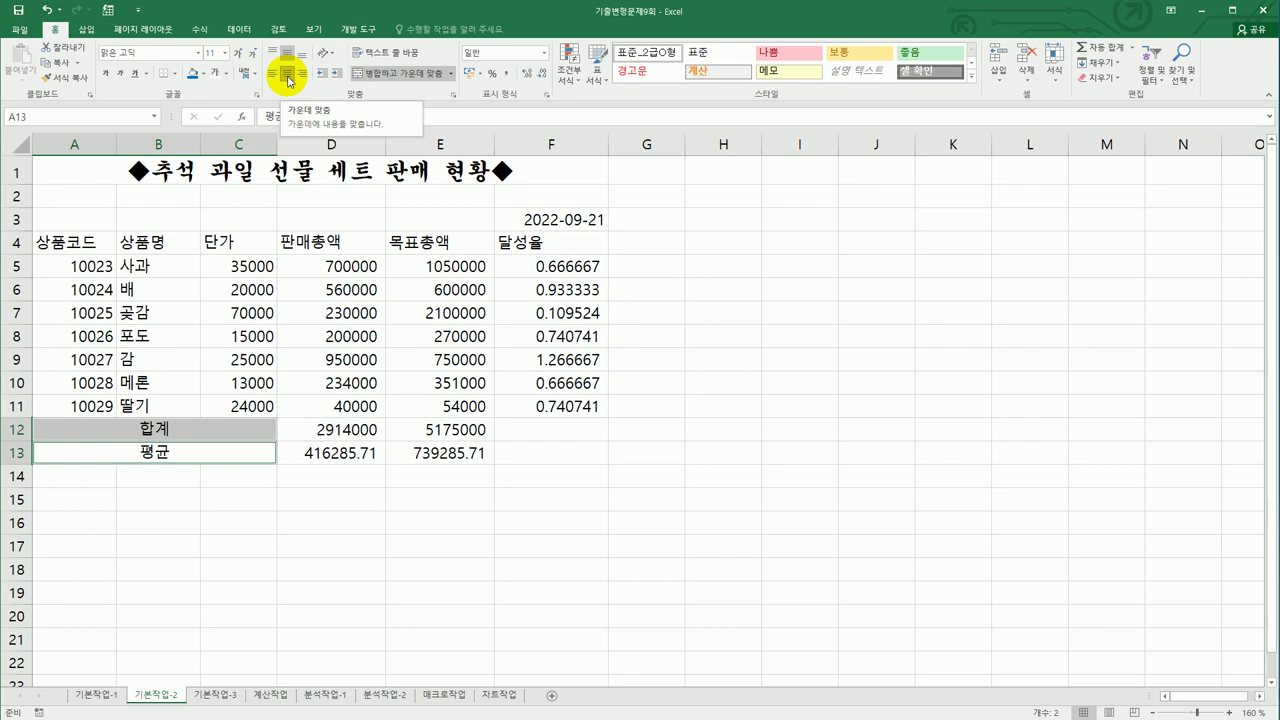
Copy the product codes and names in A4:B11 and paste them with rows and columns transposed, starting at A17.
left_click_drag(104, 238, 151, 409)
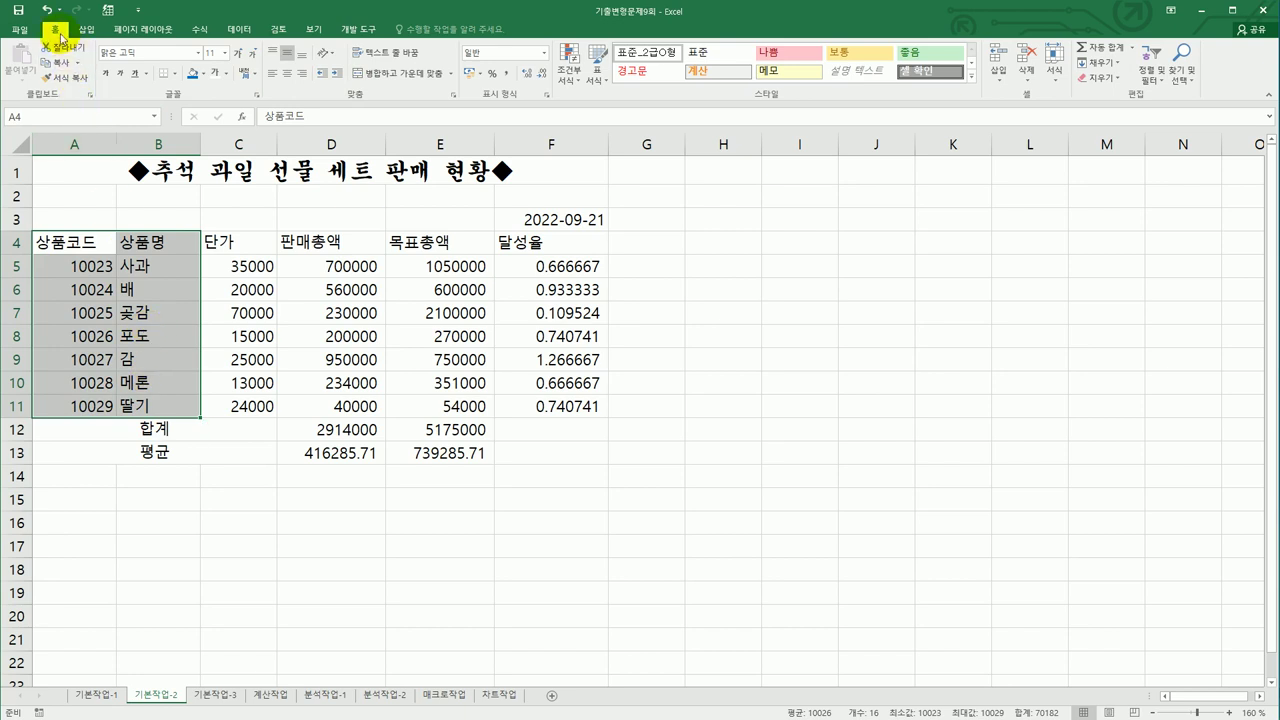
left_click(58, 63)
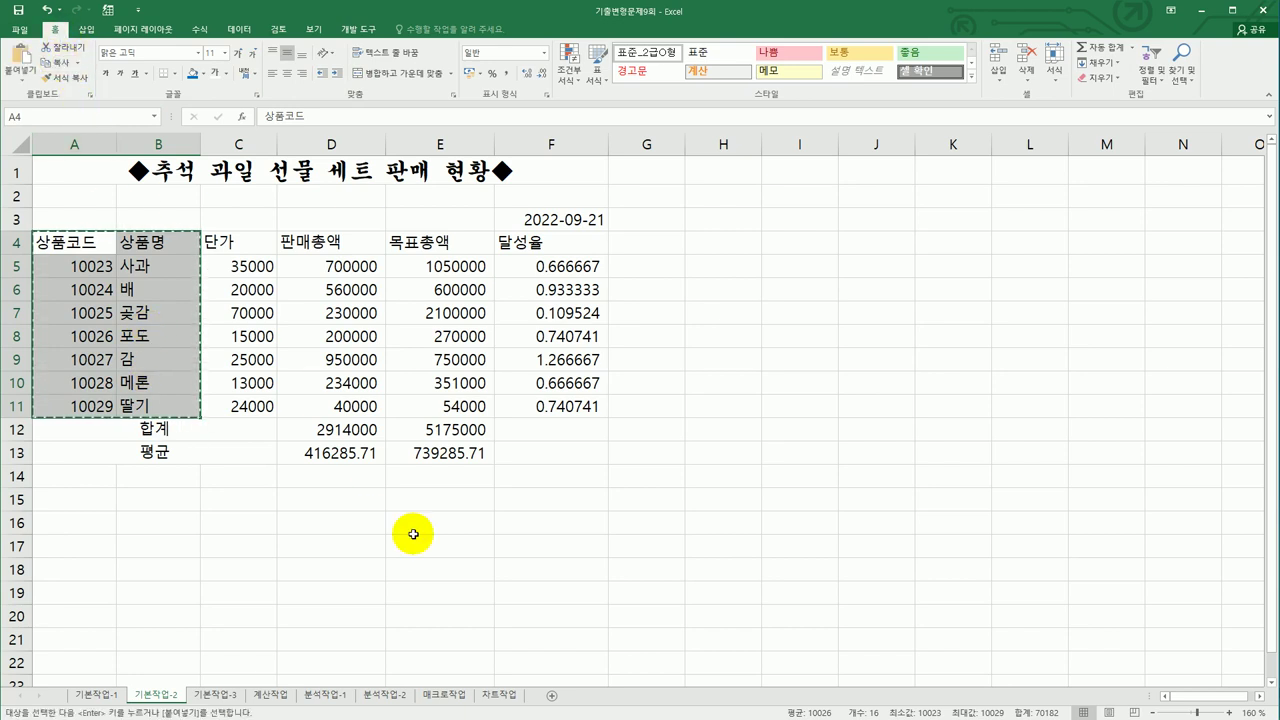
left_click(79, 552)
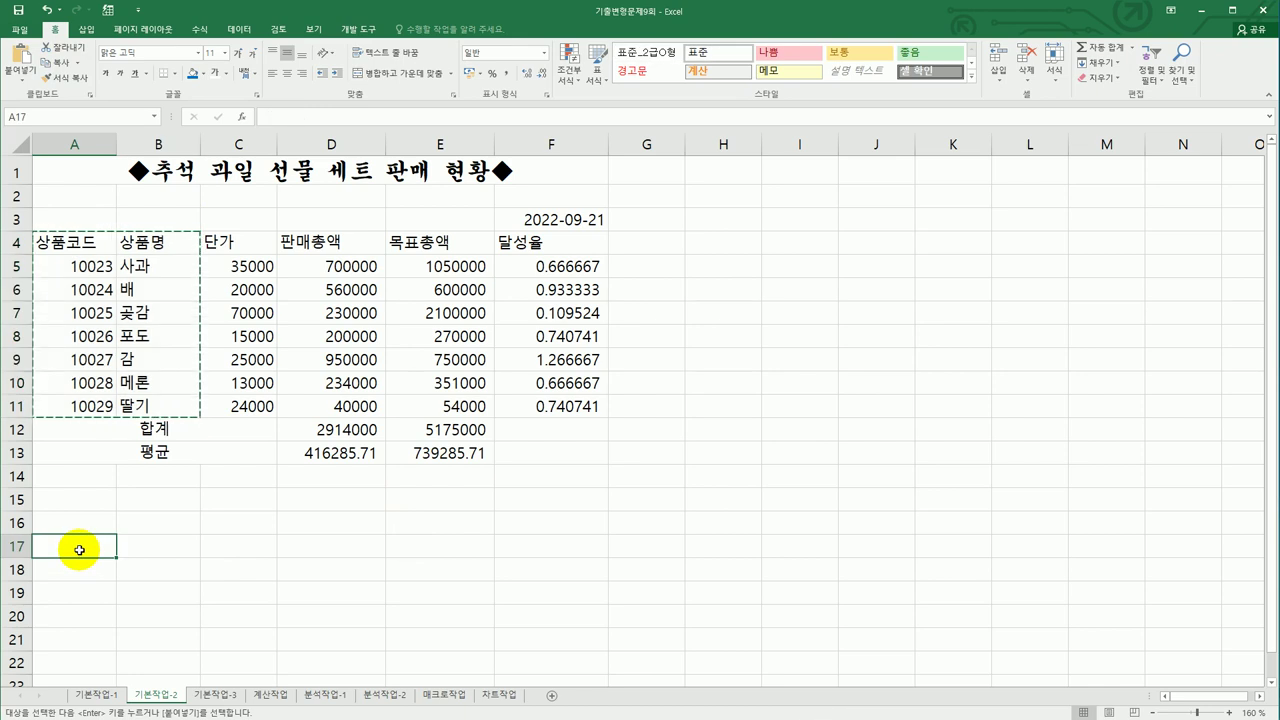
right_click(79, 550)
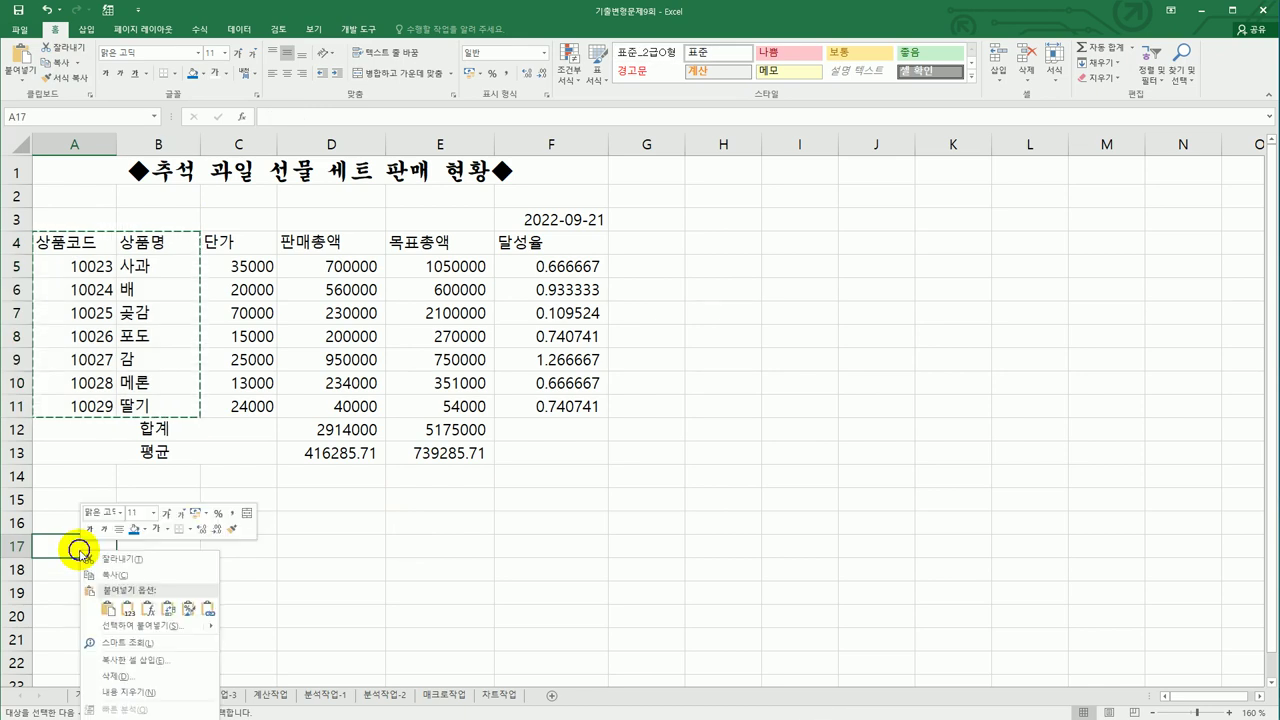
left_click(361, 530)
scroll(365, 532, "down", 2)
scroll(365, 532, "down", 1)
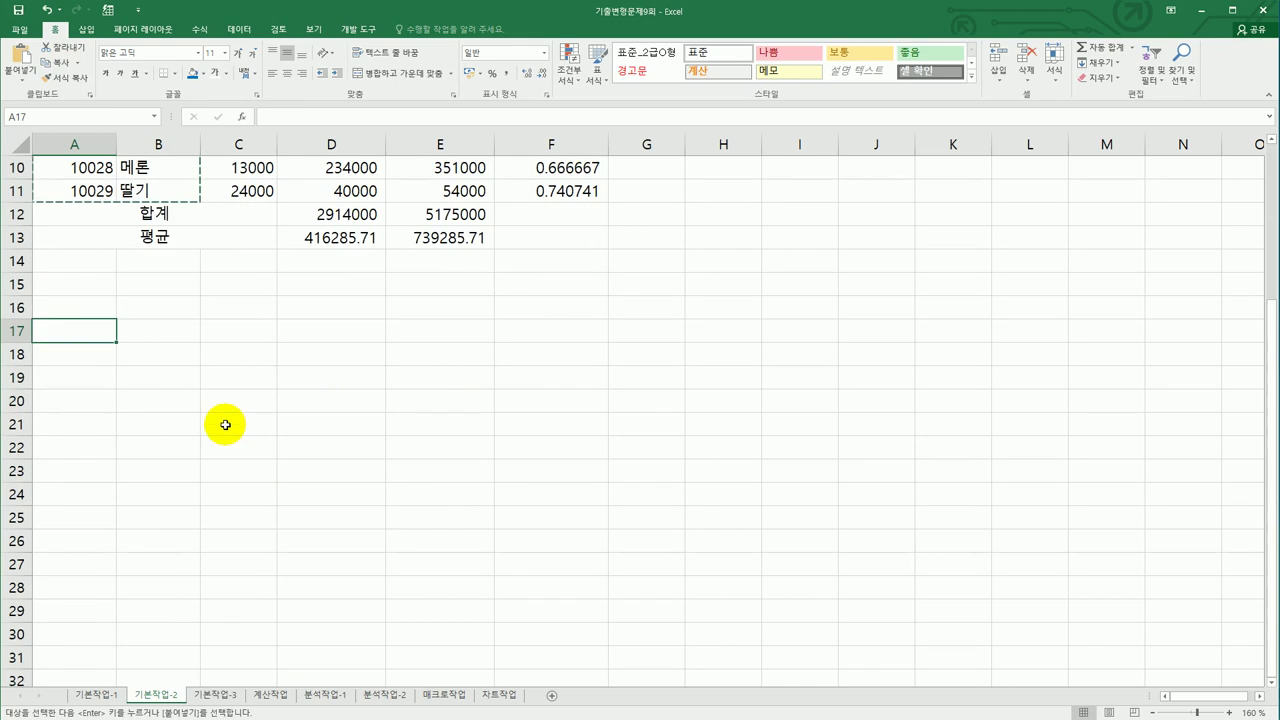
right_click(90, 334)
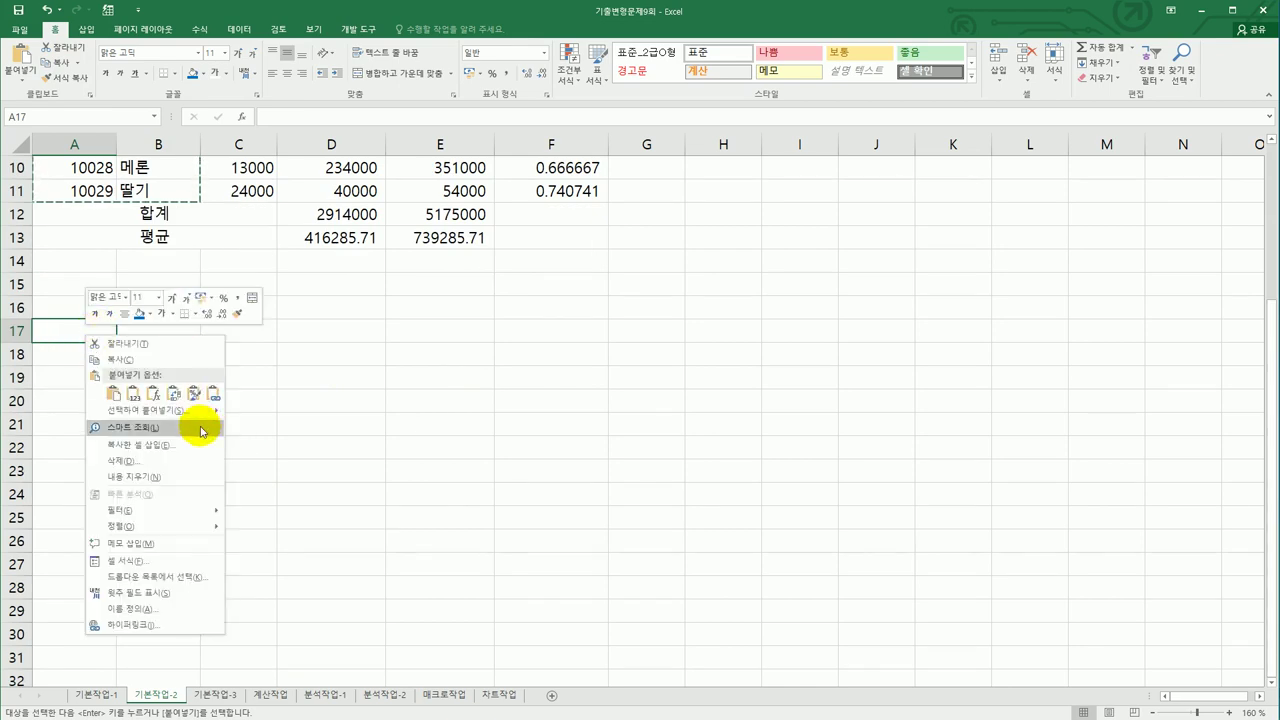
left_click(174, 411)
left_click(208, 490)
left_click_drag(186, 283, 509, 295)
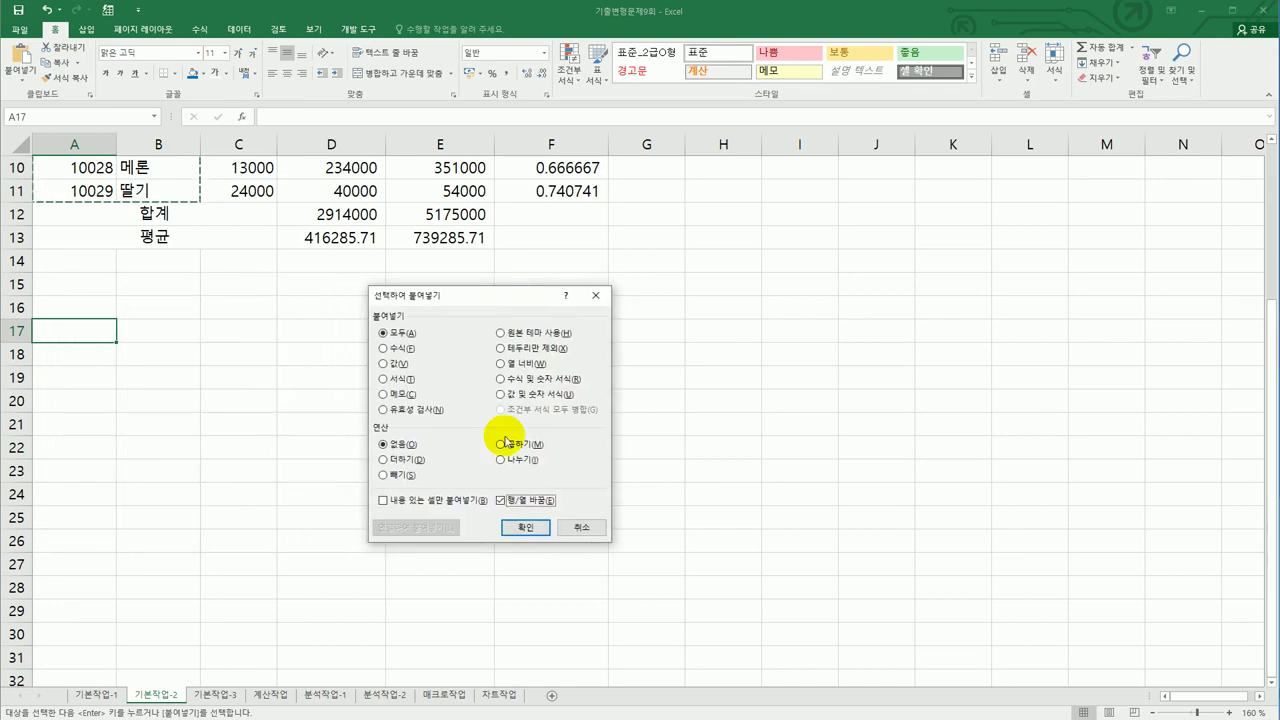
left_click(521, 527)
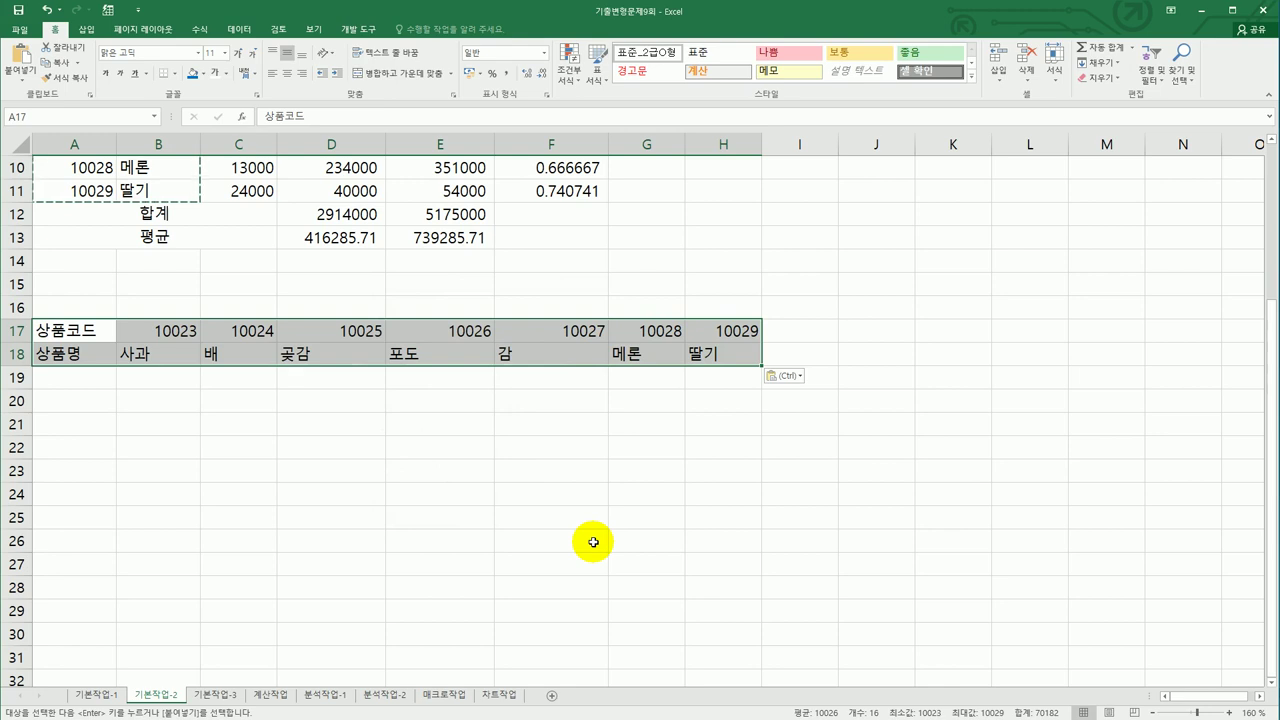
Format the 달성율 values in F5:F11 as percentages with two decimal places.
scroll(593, 542, "up", 3)
left_click_drag(565, 260, 577, 402)
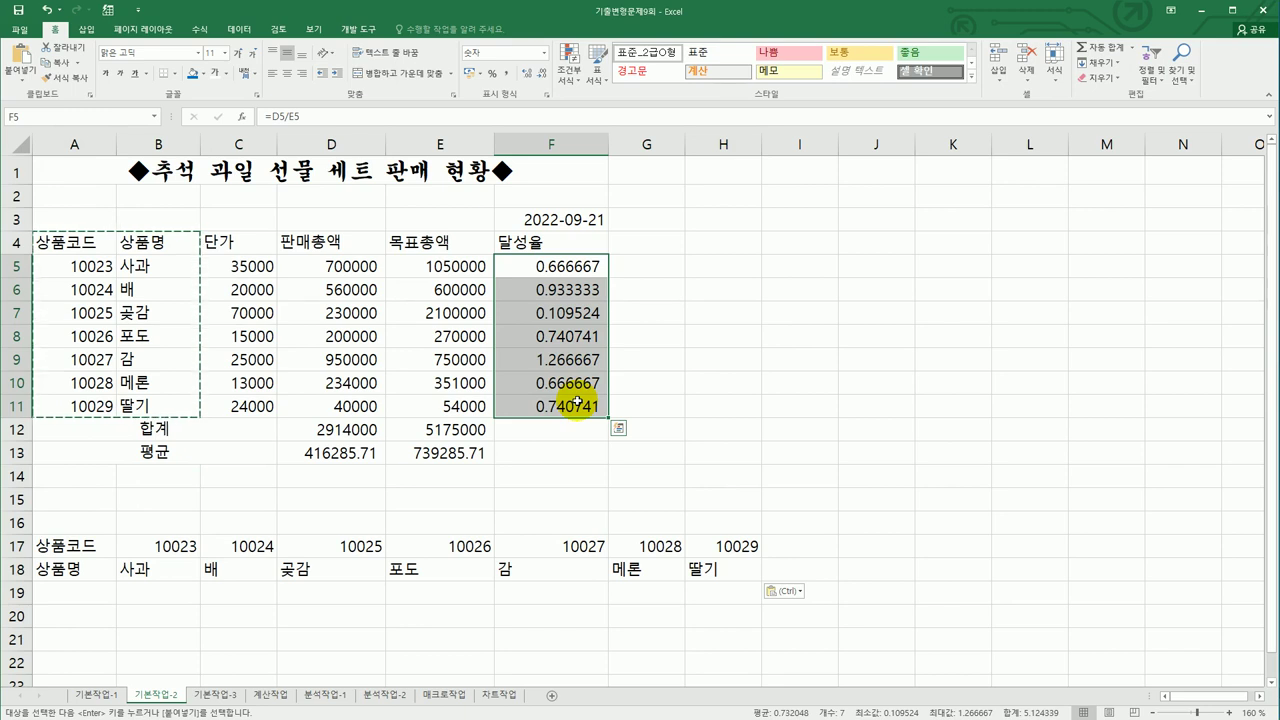
right_click(584, 305)
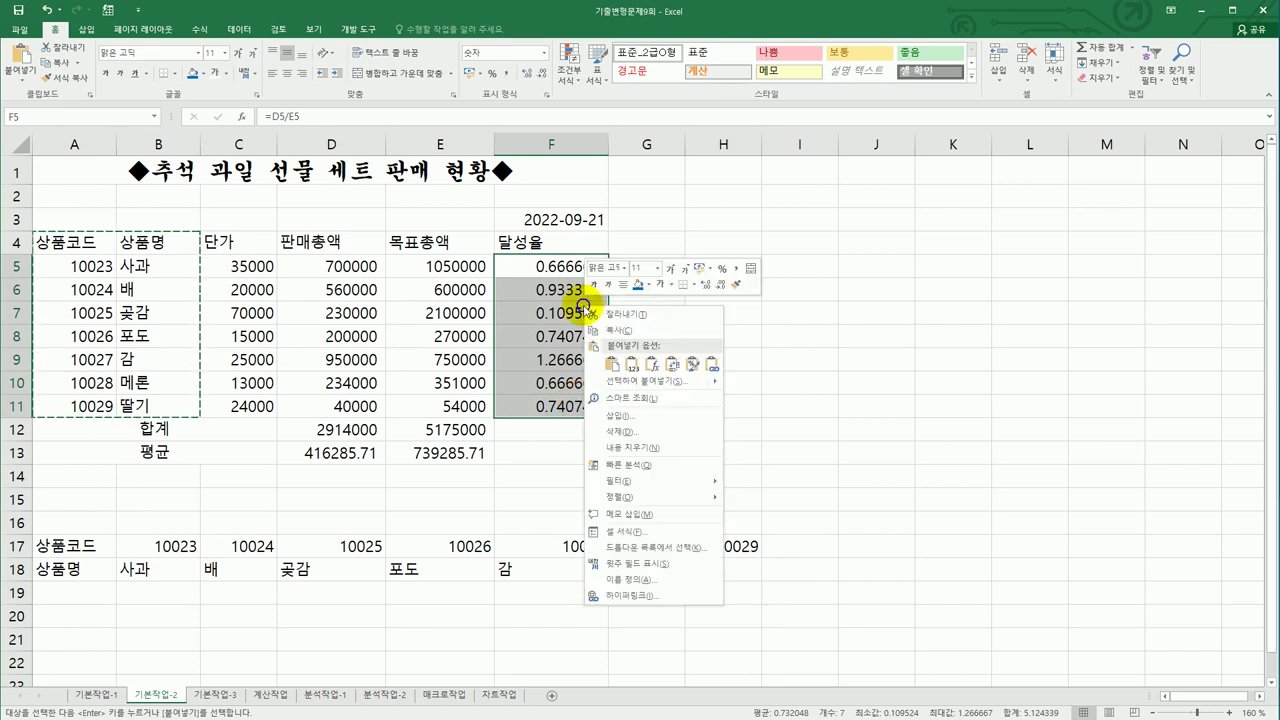
left_click(677, 535)
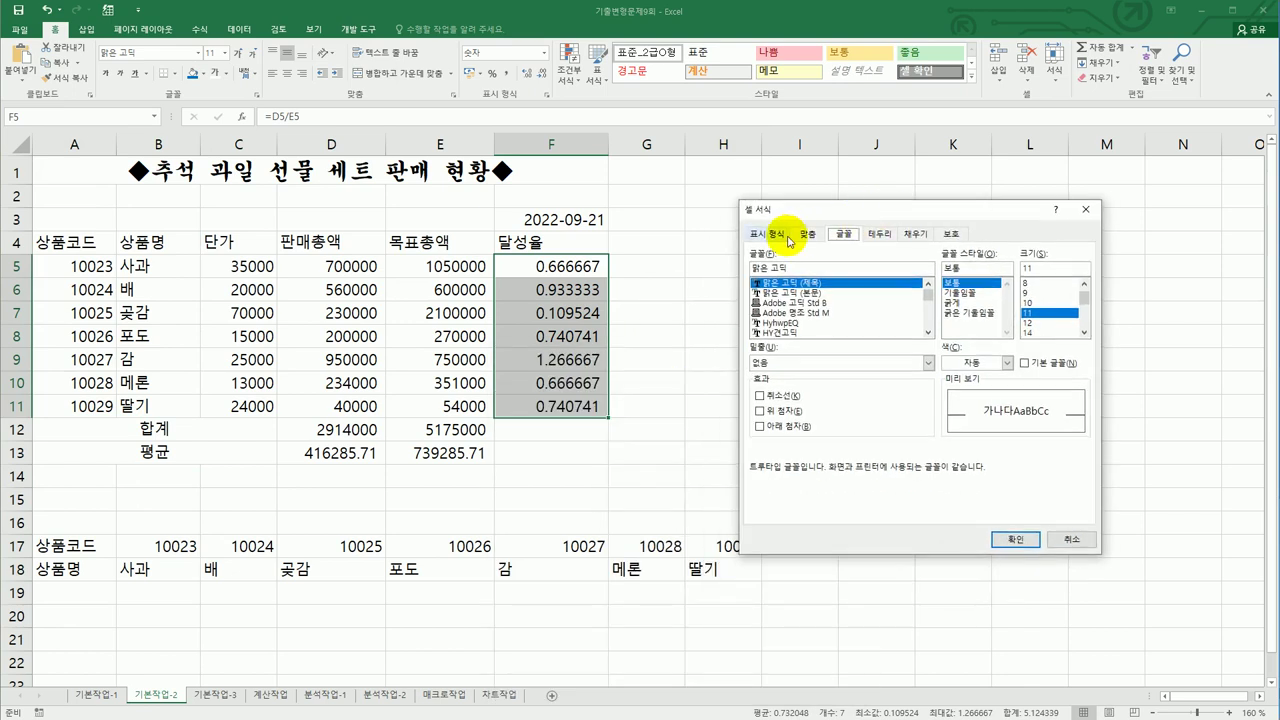
left_click(770, 234)
left_click(775, 327)
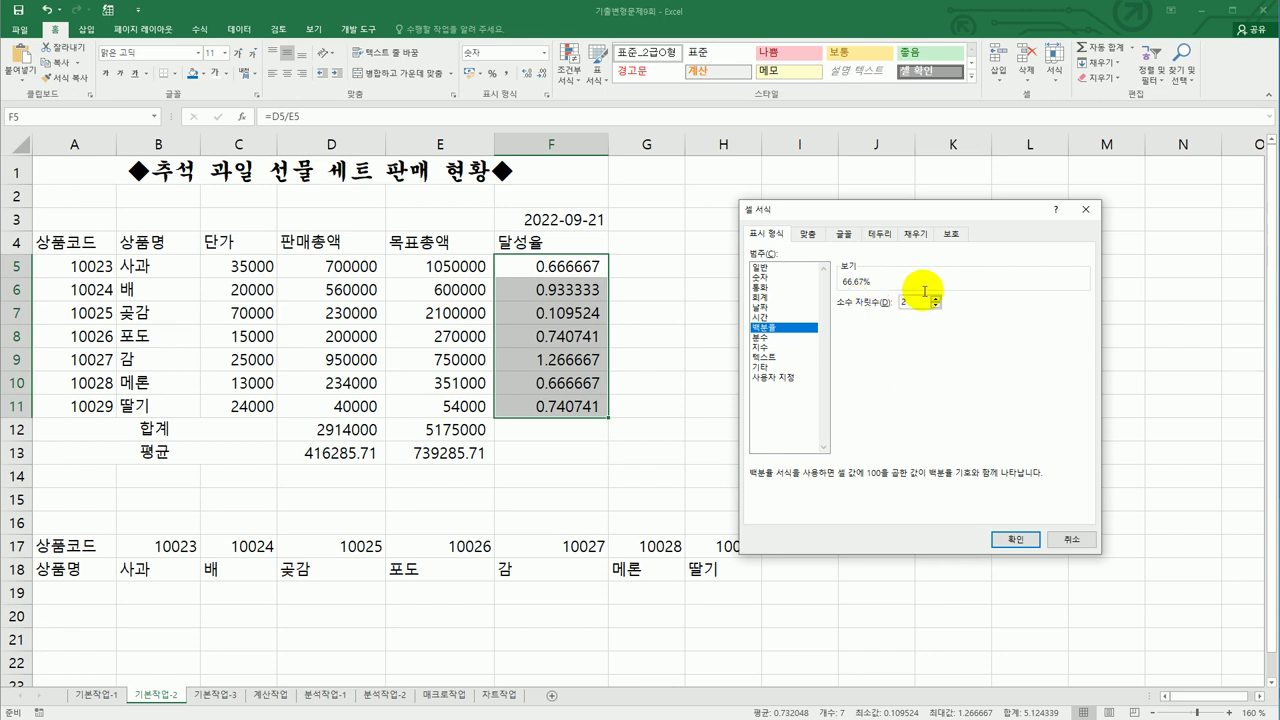
left_click(1005, 541)
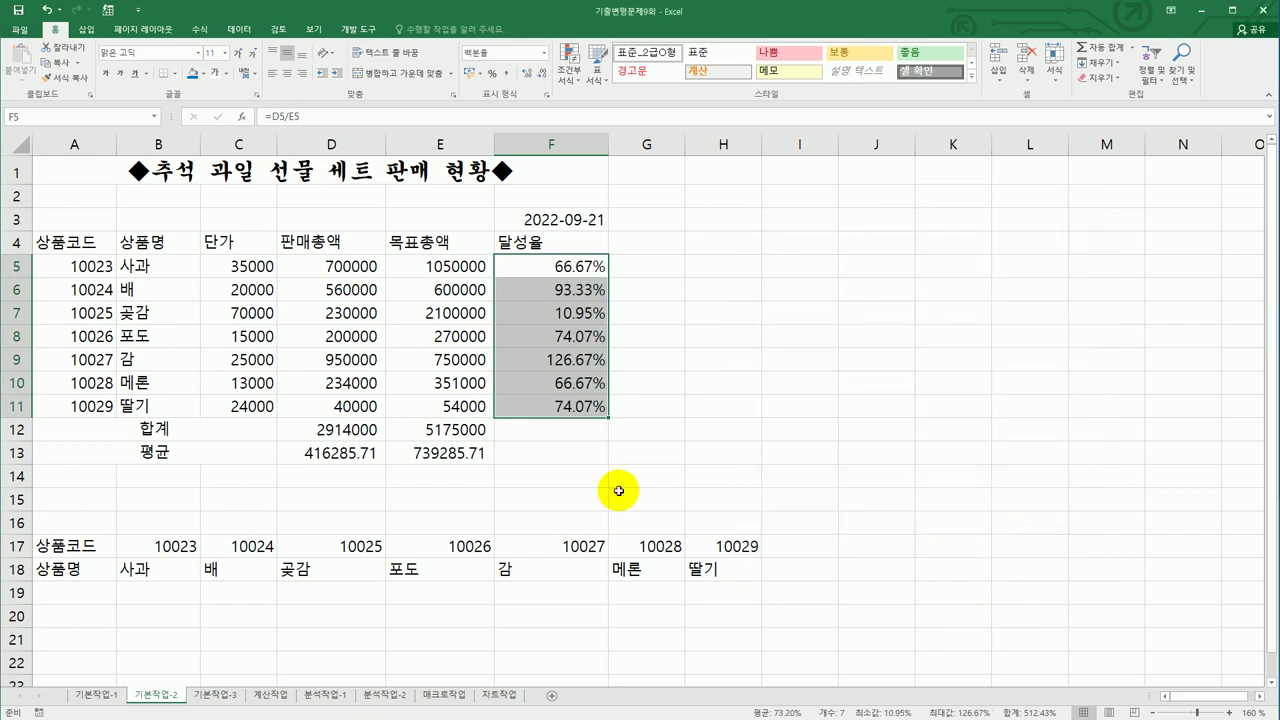
Apply the comma style to the amounts in C5:E11 together with the 합계 and 평균 values in D12:E13.
left_click(258, 270)
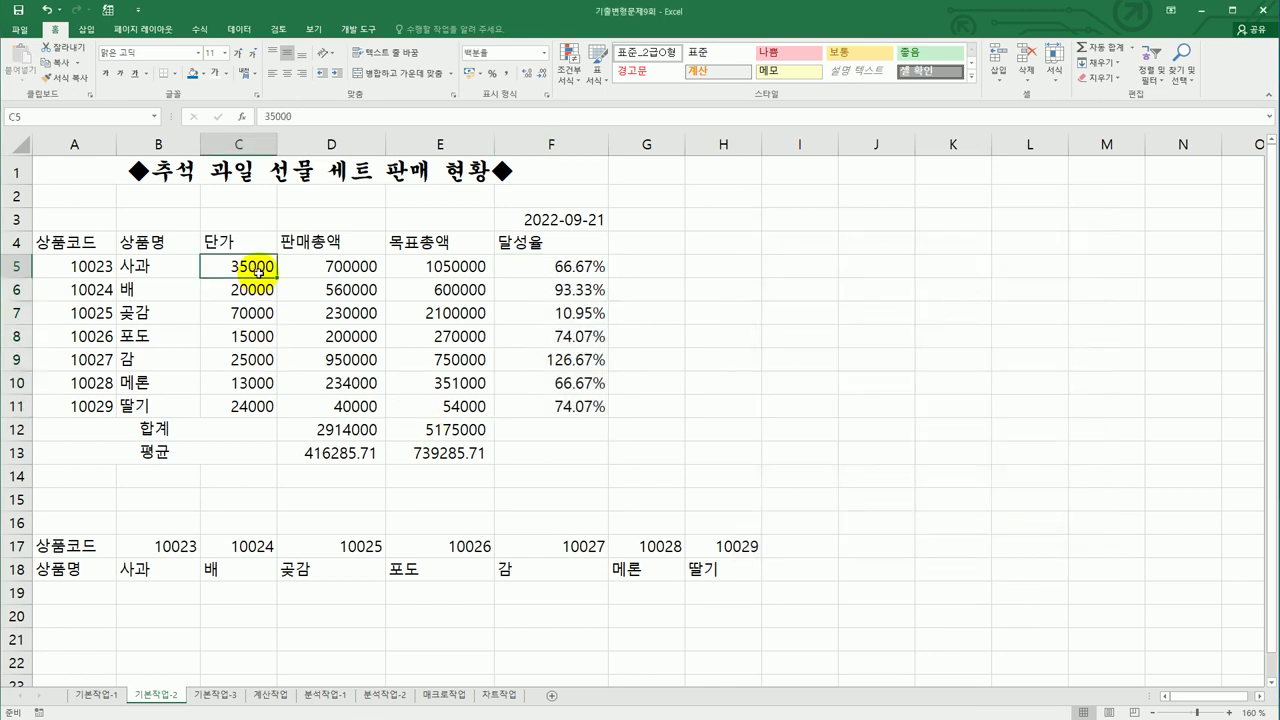
left_click_drag(258, 270, 435, 412)
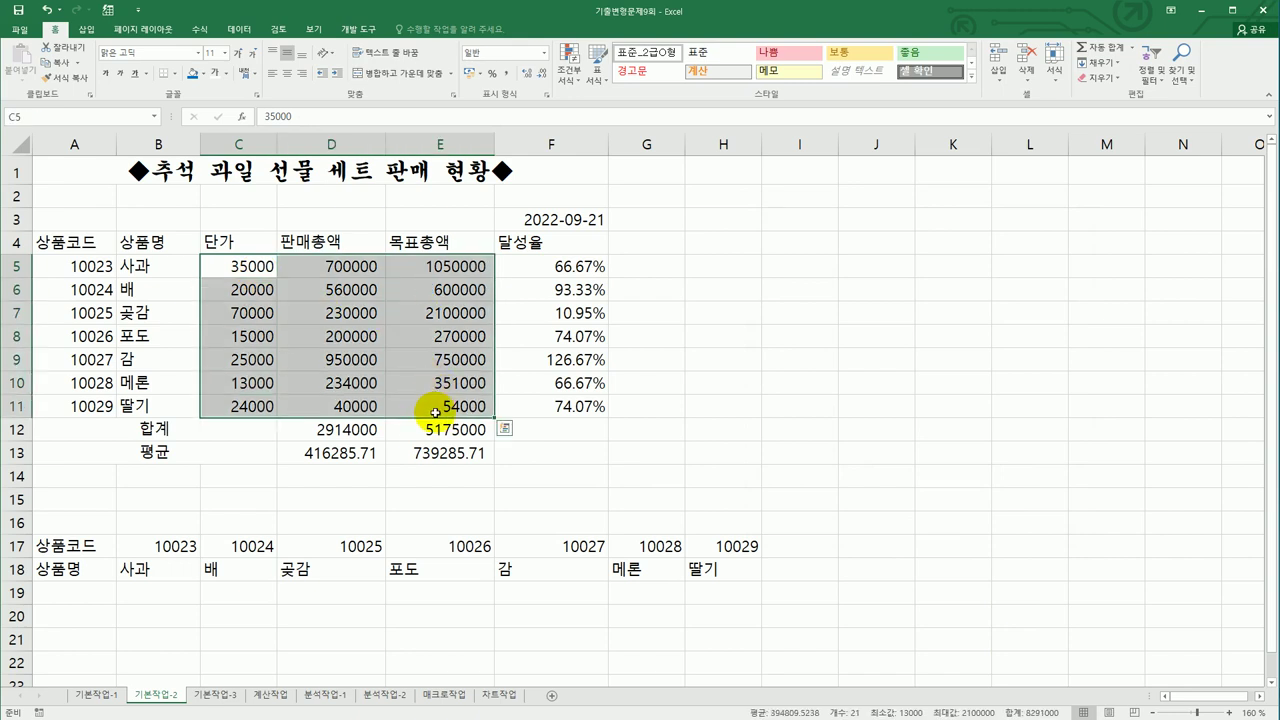
left_click_drag(346, 431, 428, 456)
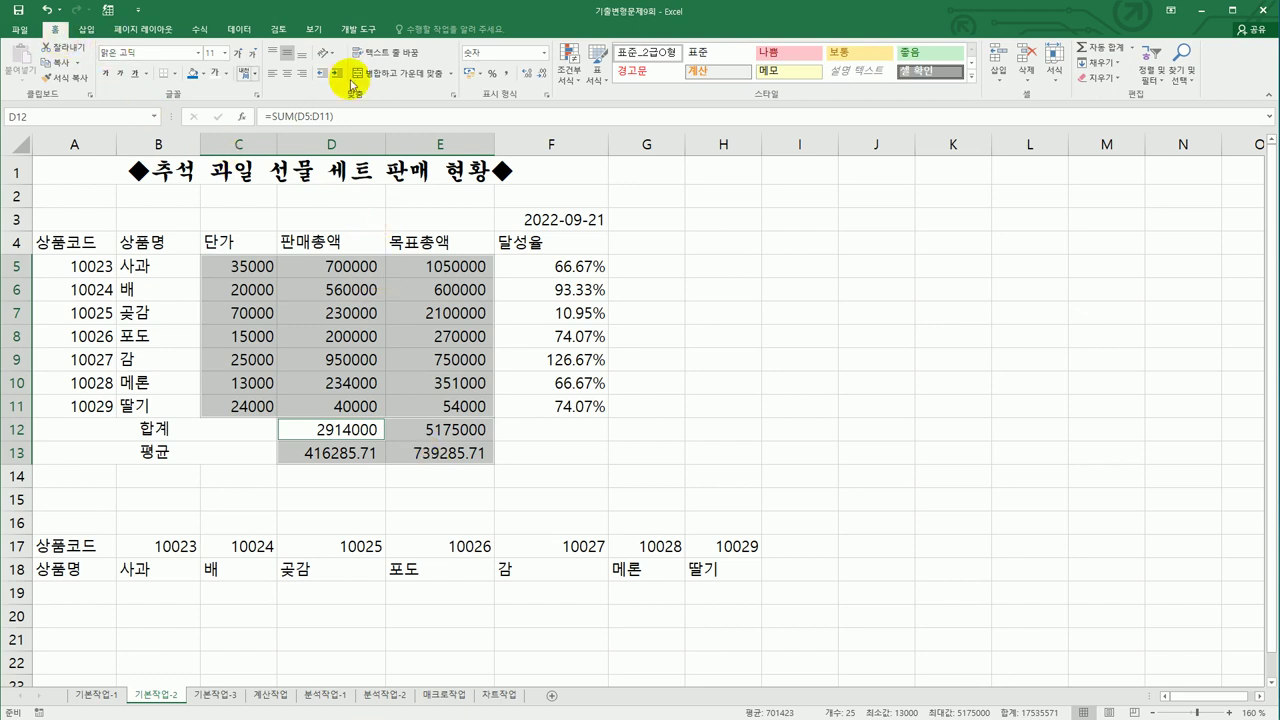
left_click(505, 74)
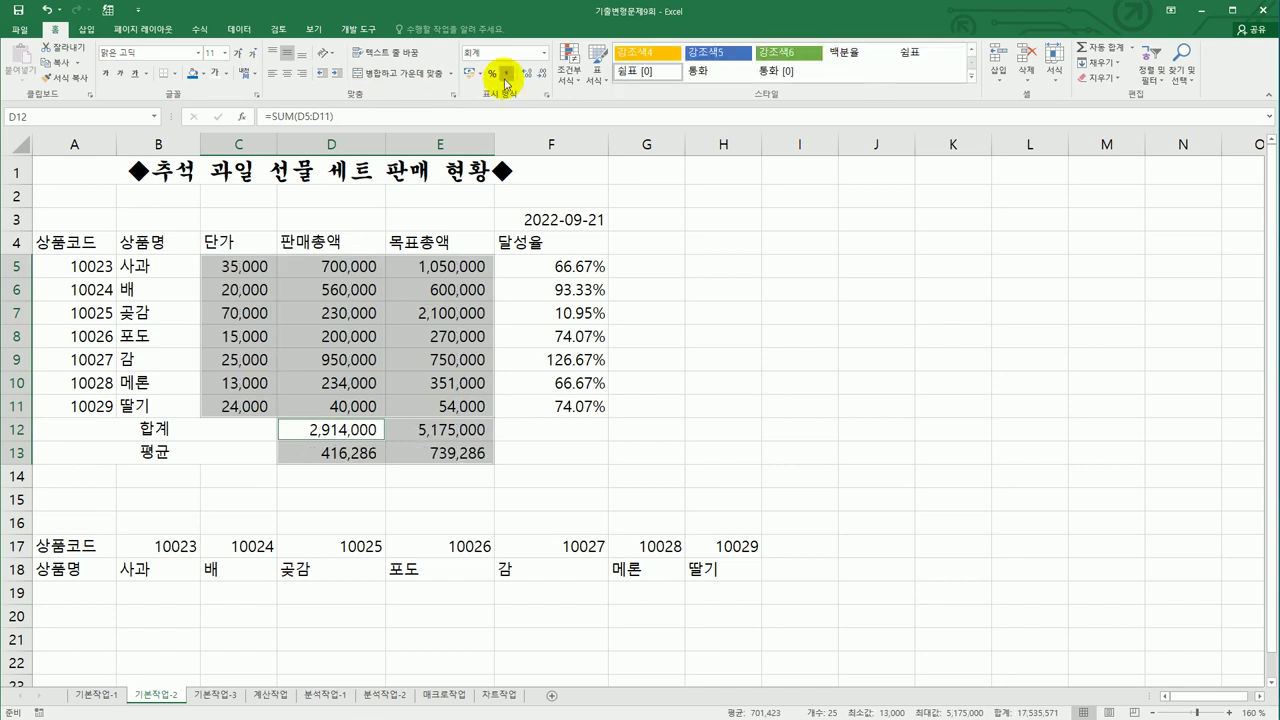
left_click(449, 455)
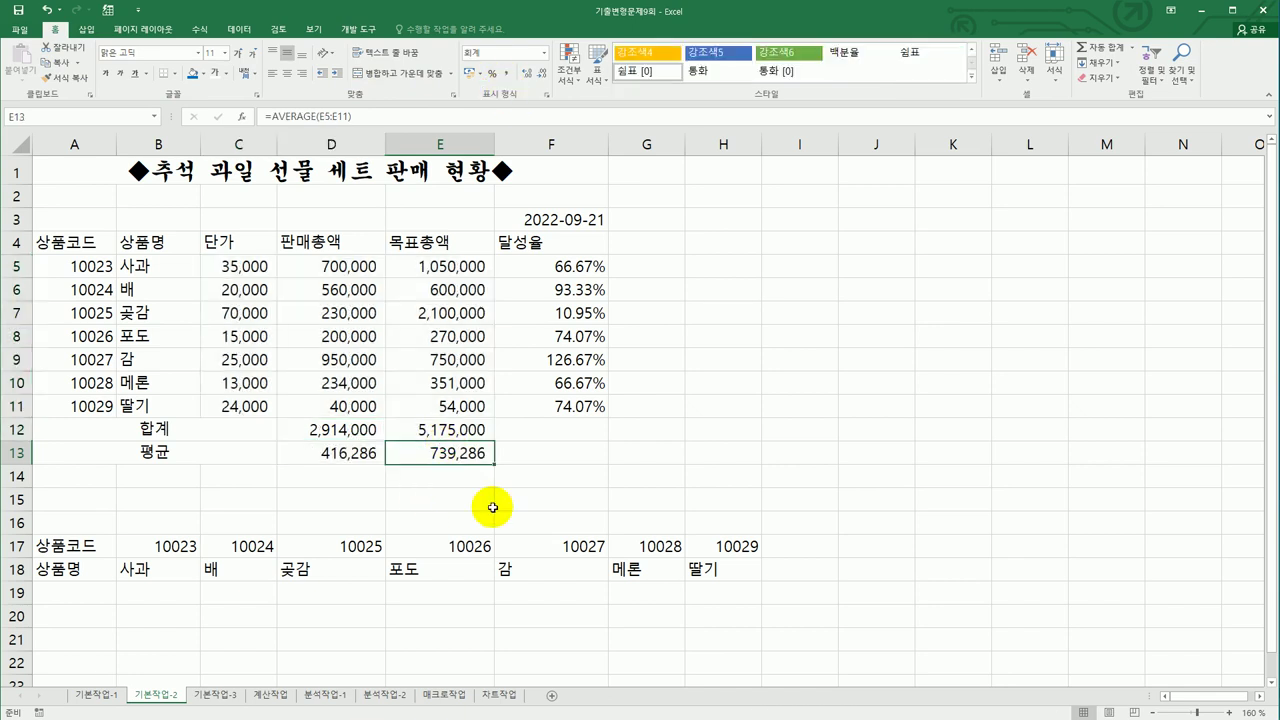
Apply all borders to the sales table A4:F13.
left_click_drag(97, 252, 552, 432)
left_click_drag(561, 452, 561, 452)
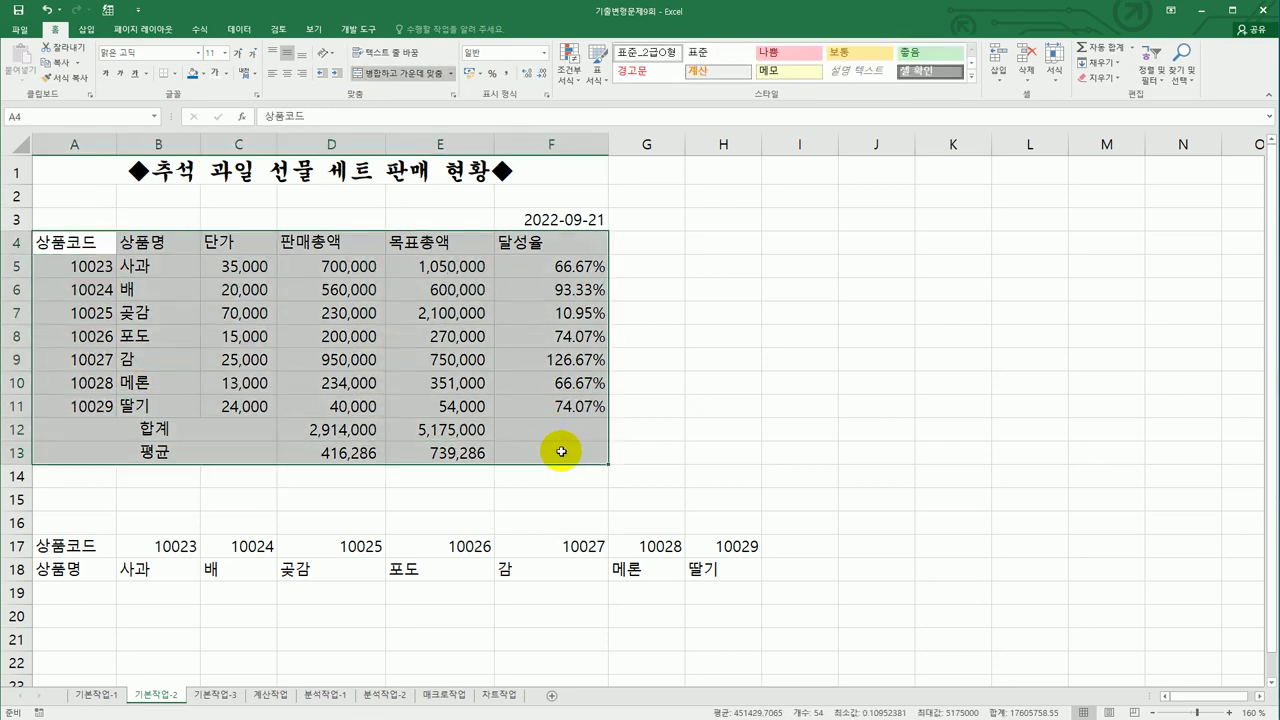
left_click(175, 74)
left_click(192, 188)
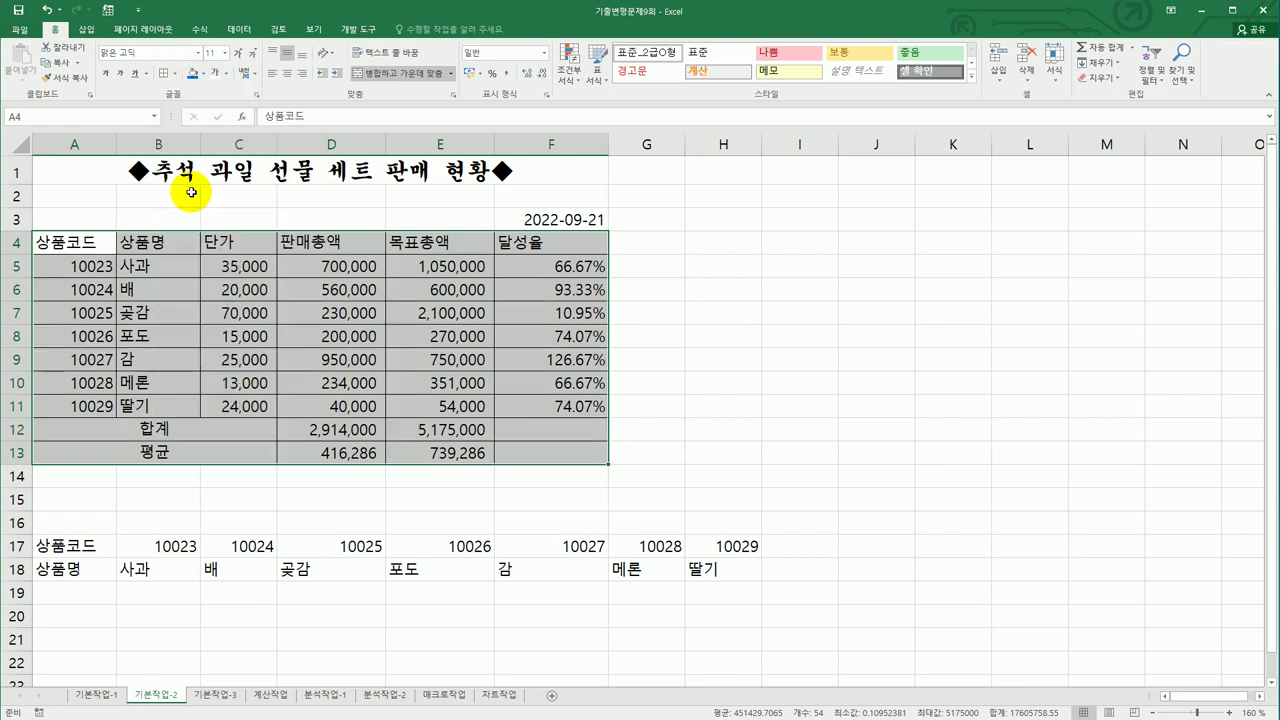
Add a diagonal border rising from lower left to upper right in each of the empty cells F12:F13.
left_click_drag(546, 428, 544, 452)
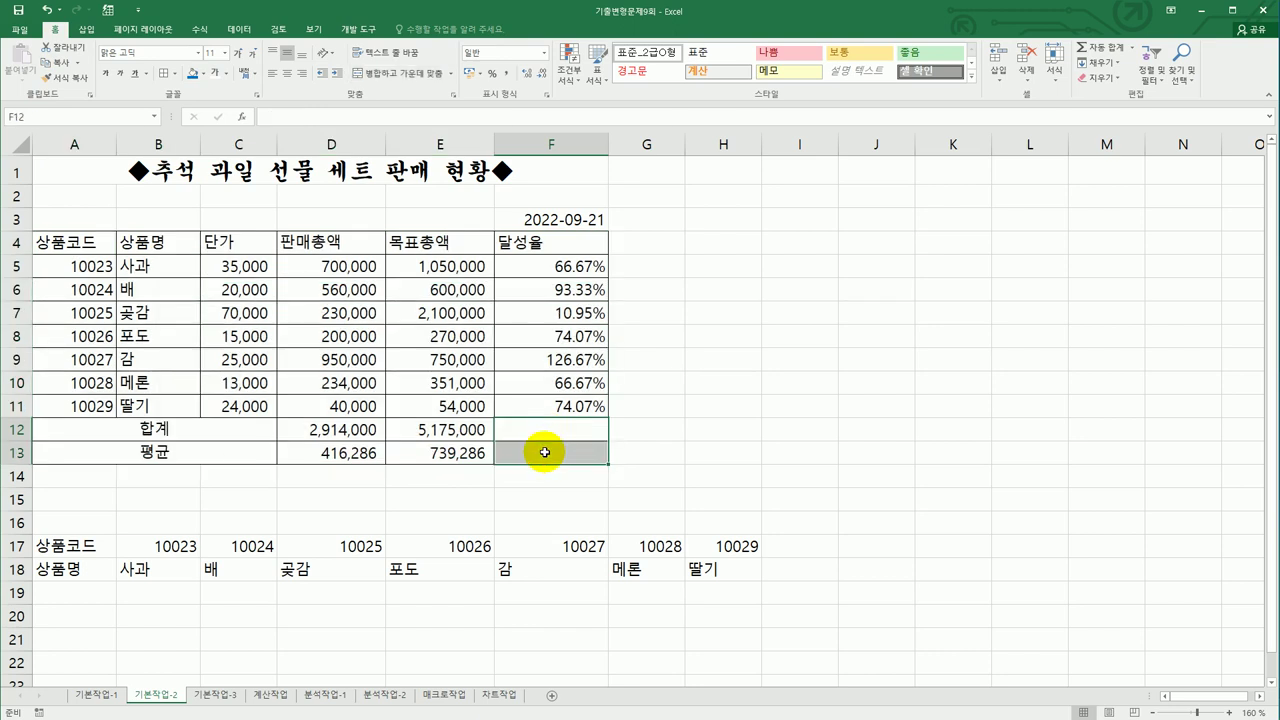
right_click(551, 431)
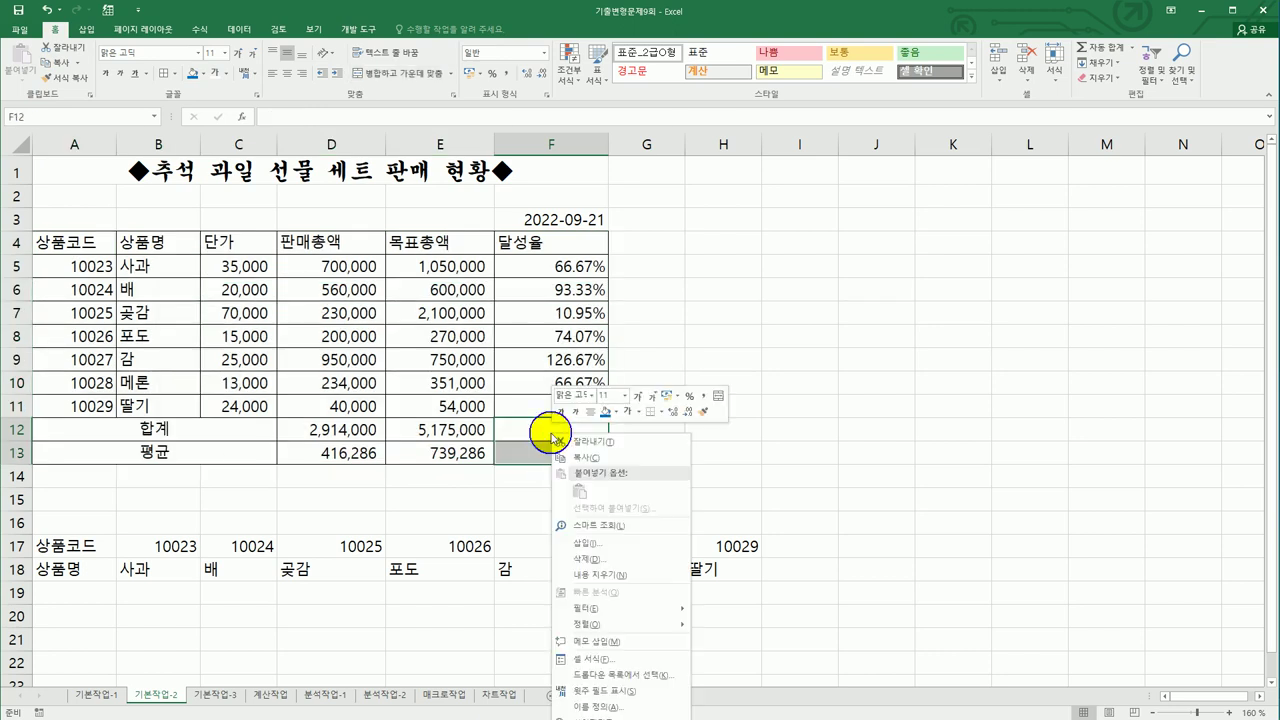
left_click(643, 662)
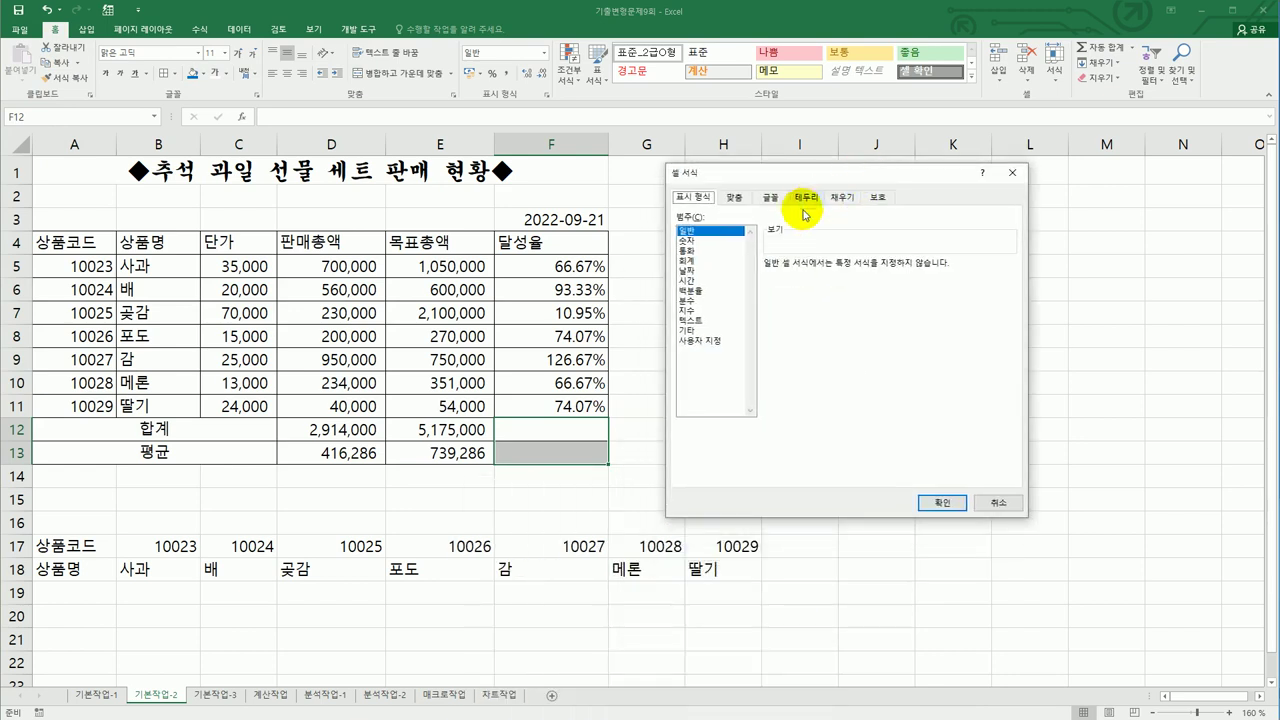
left_click(806, 199)
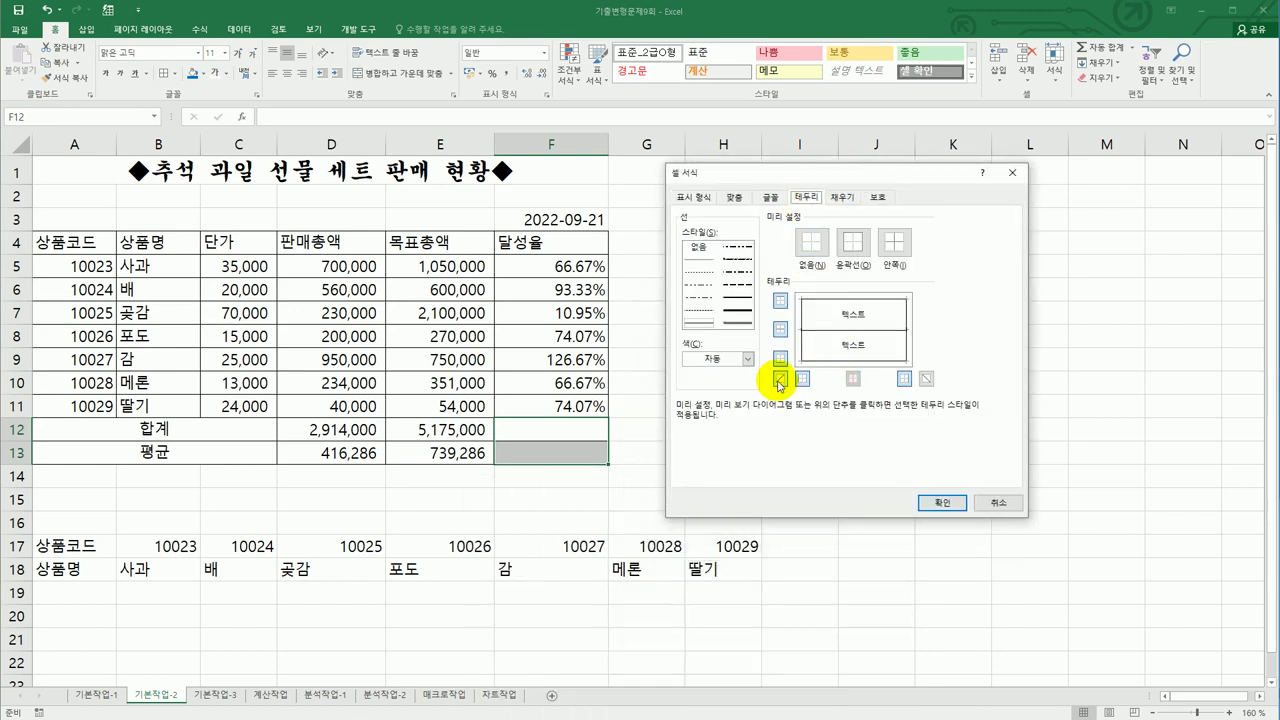
left_click(779, 380)
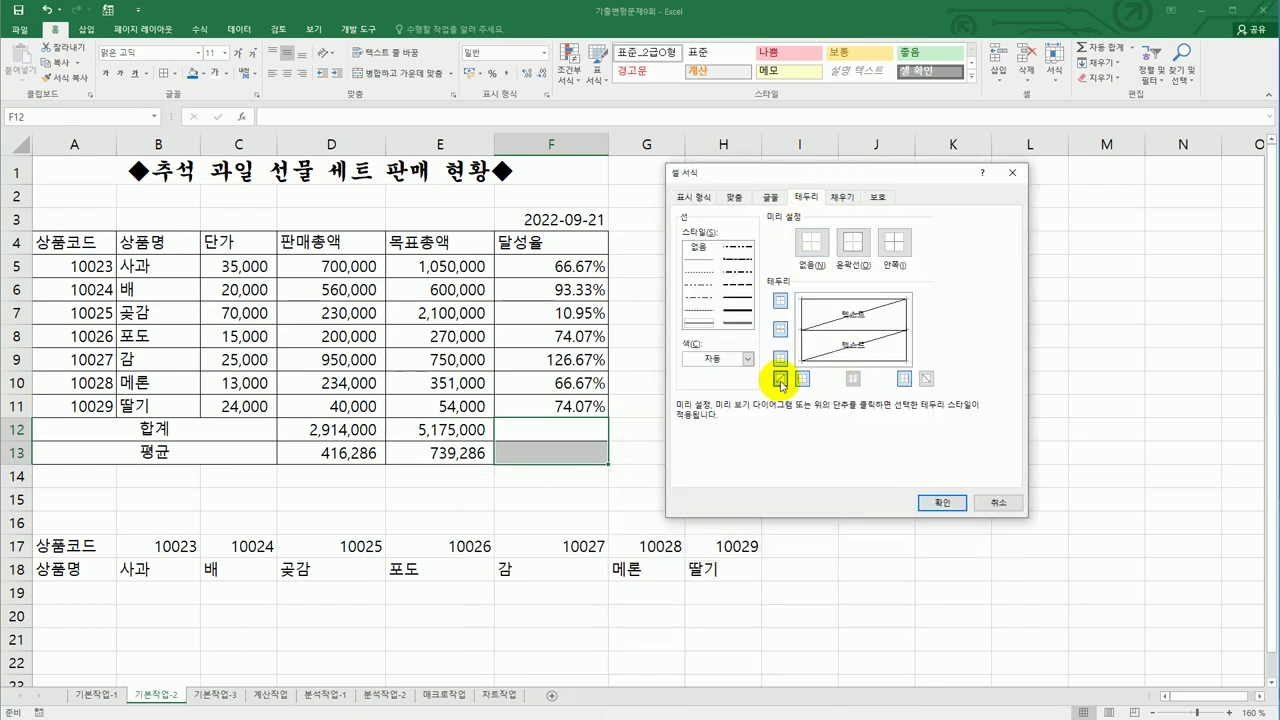
left_click(943, 502)
left_click(569, 445)
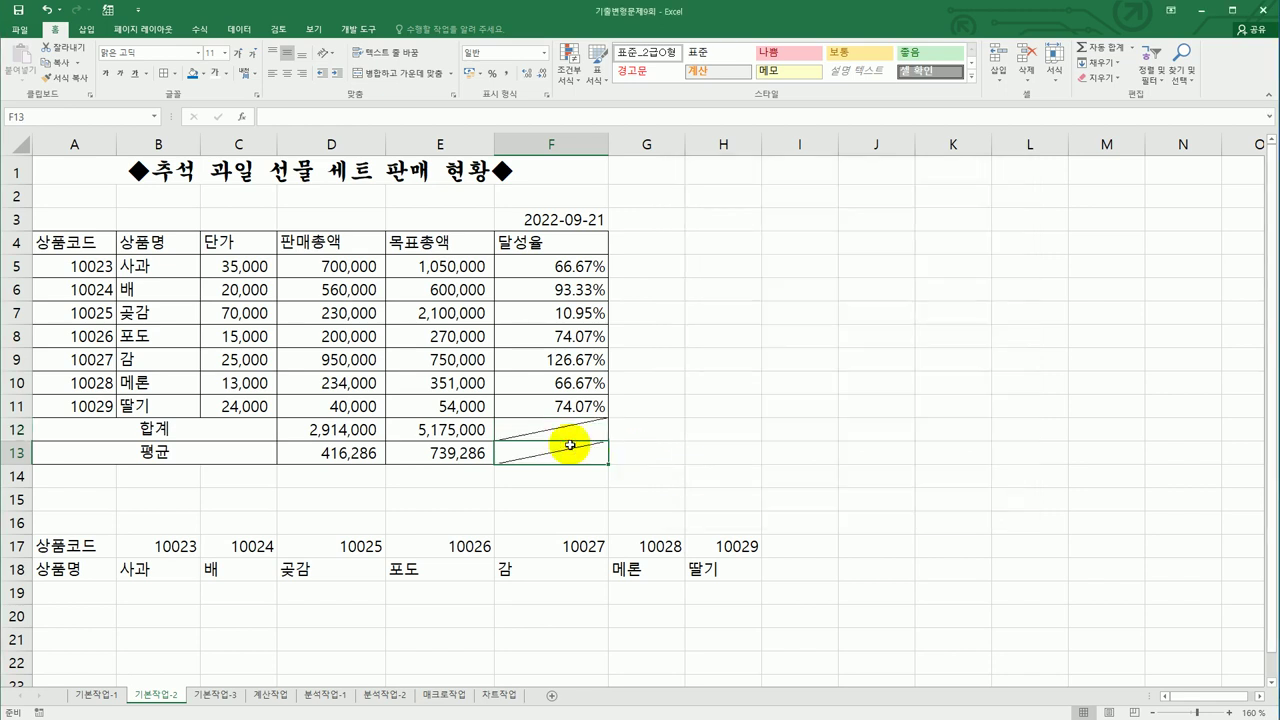
On the 기본작업-3 sheet, copy the 직위 header and 과장 value in D4:D5 to B15:B16.
left_click(215, 694)
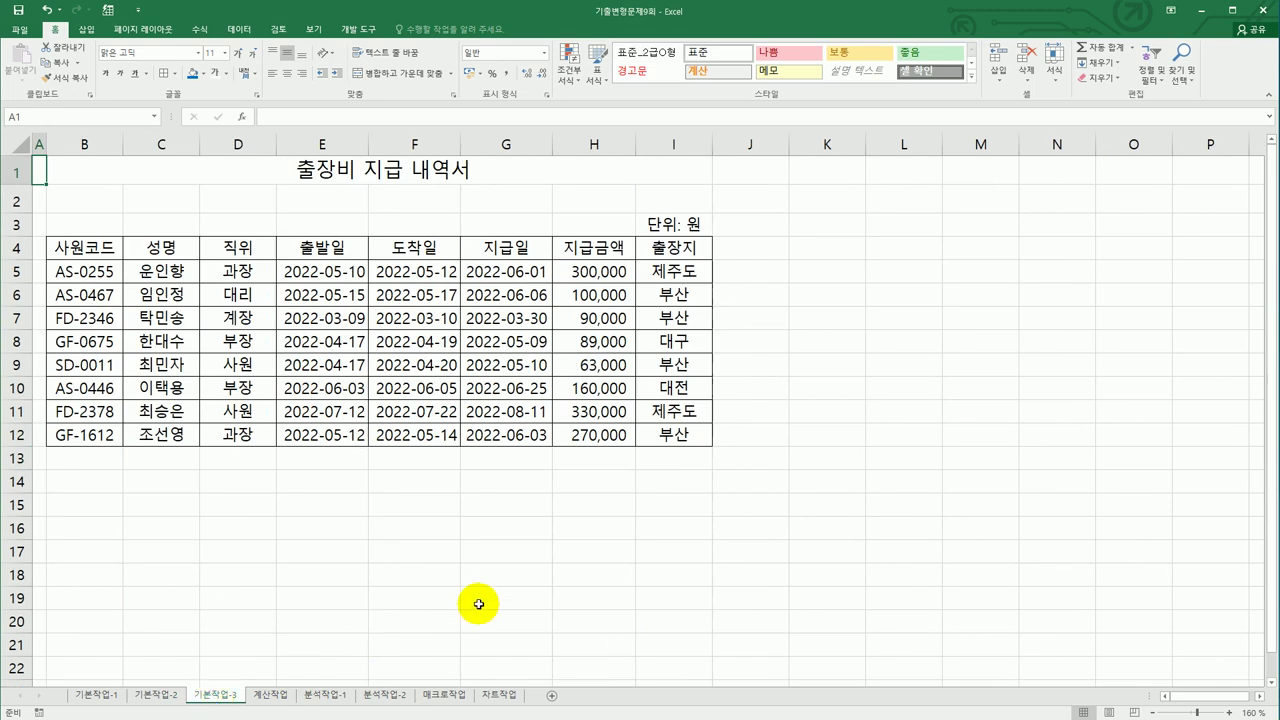
left_click_drag(241, 250, 240, 265)
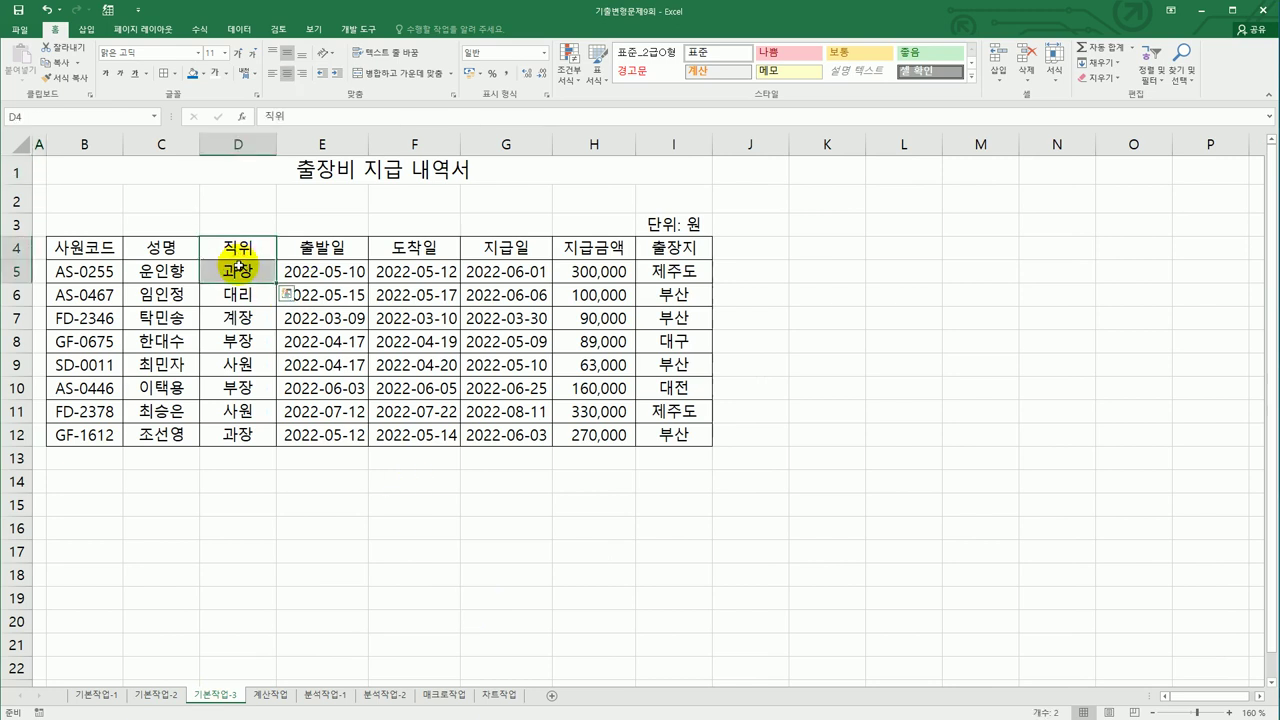
key("ctrl+c")
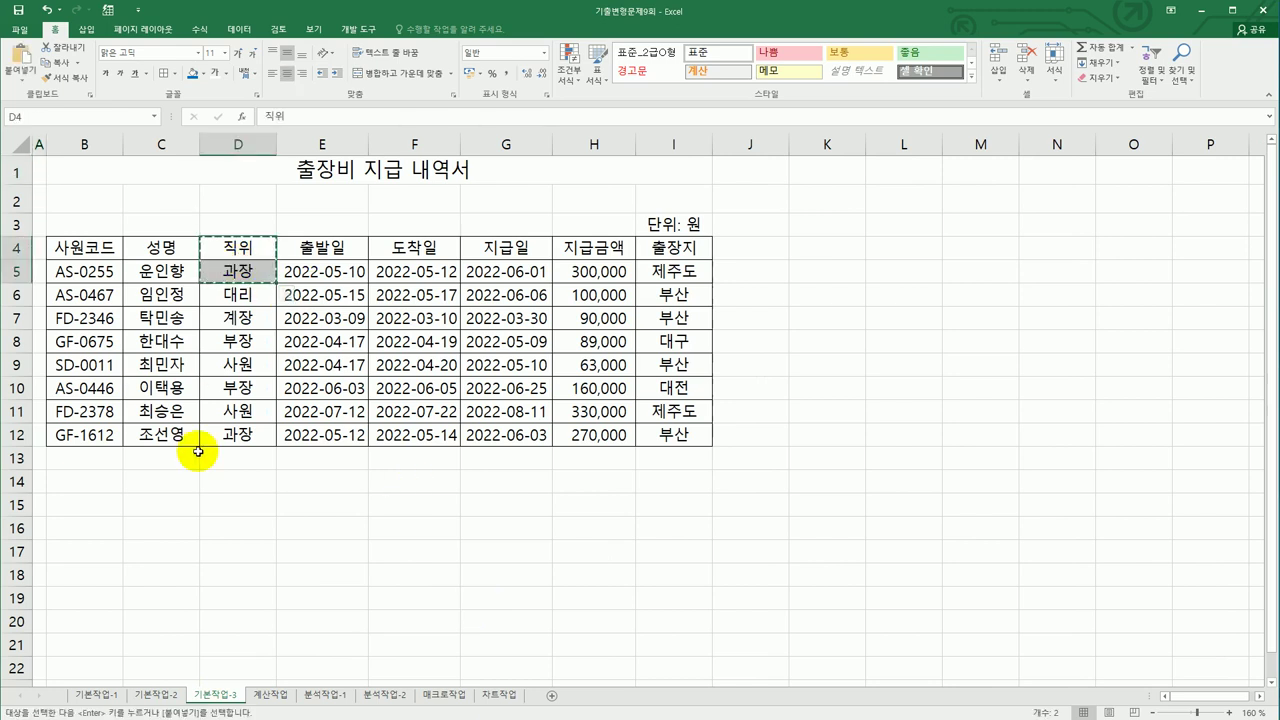
left_click(91, 505)
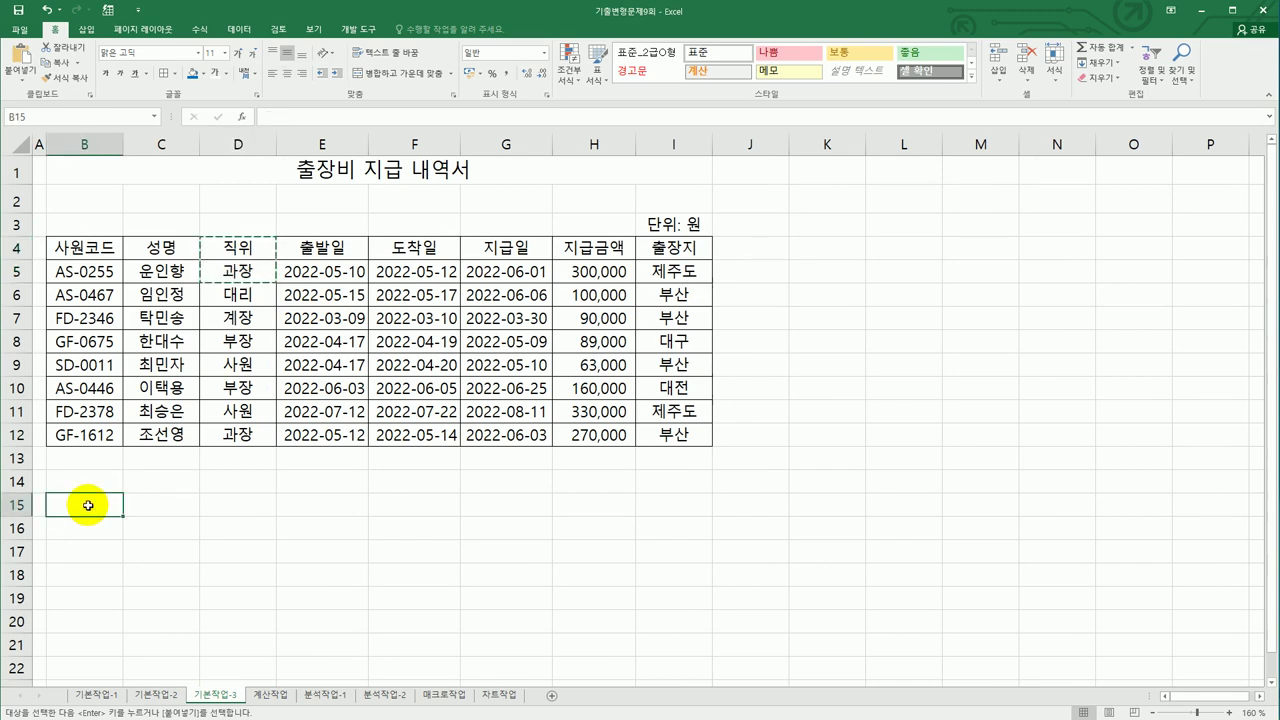
key("ctrl+v")
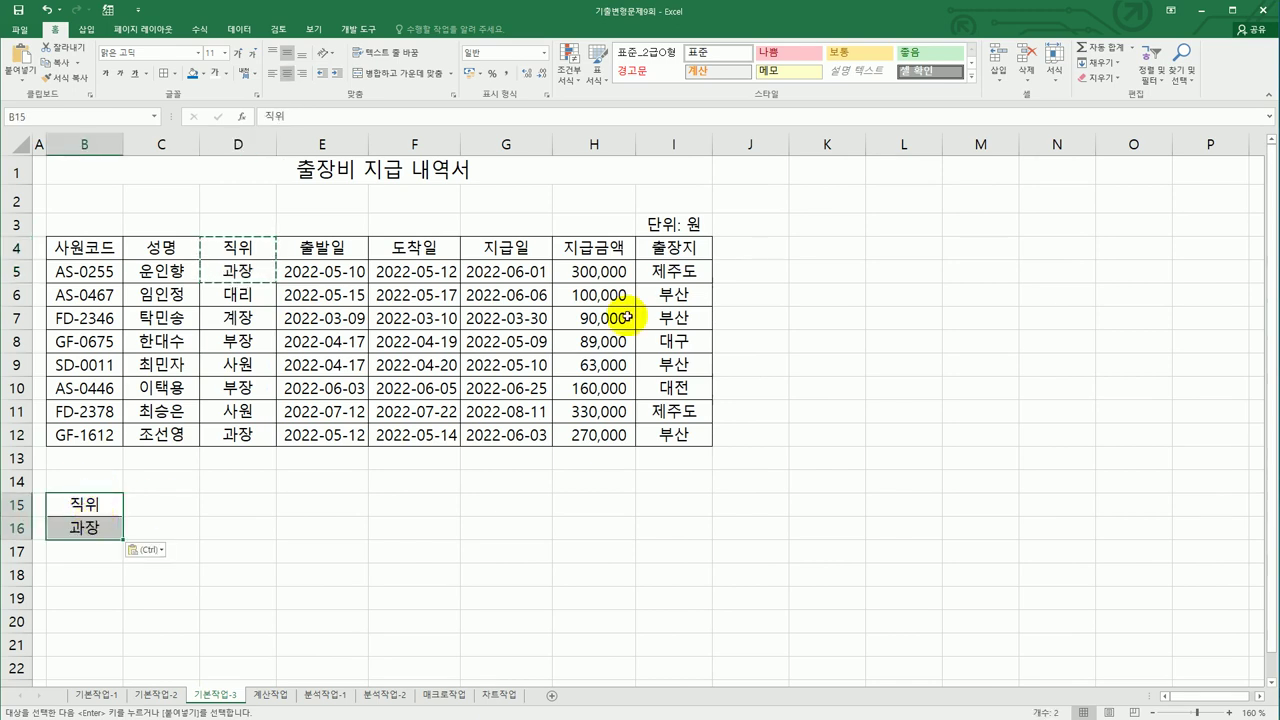
Copy the 지급금액 header from H4 to C15 as the second criteria heading.
left_click(605, 247)
key("ctrl+c")
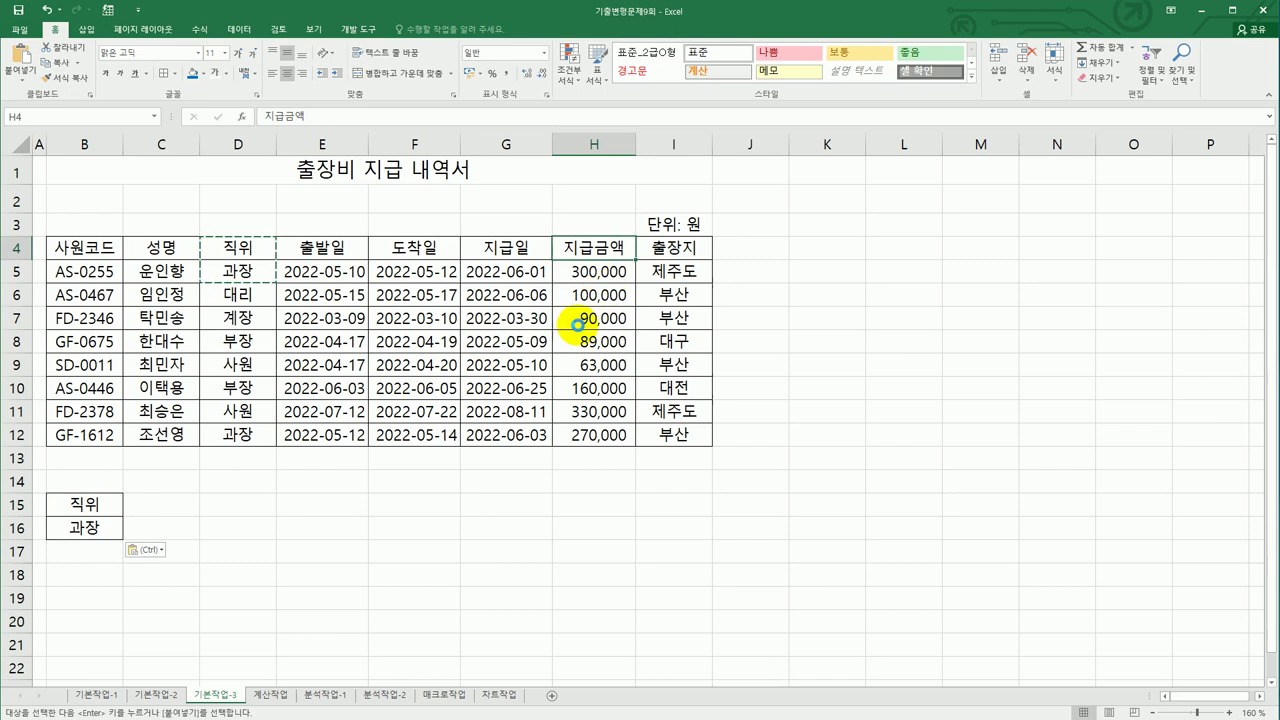
left_click(180, 505)
key("ctrl+v")
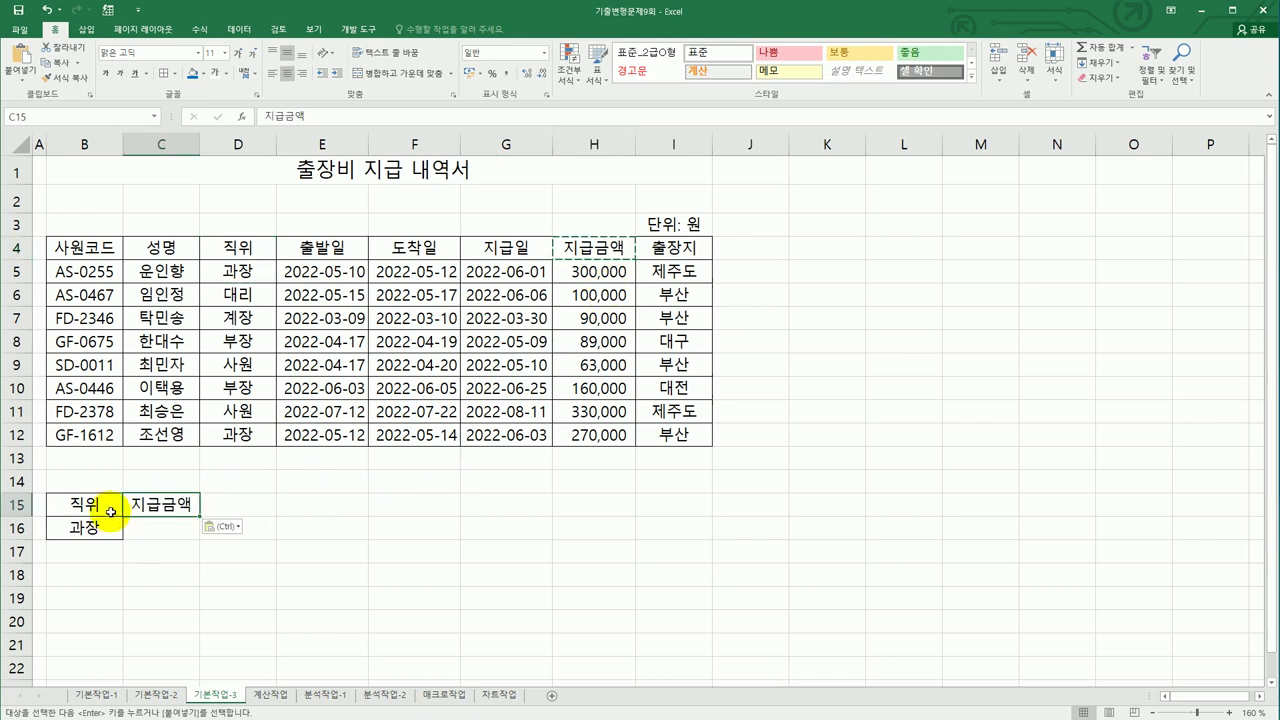
left_click(106, 511)
left_click_drag(106, 511, 107, 535)
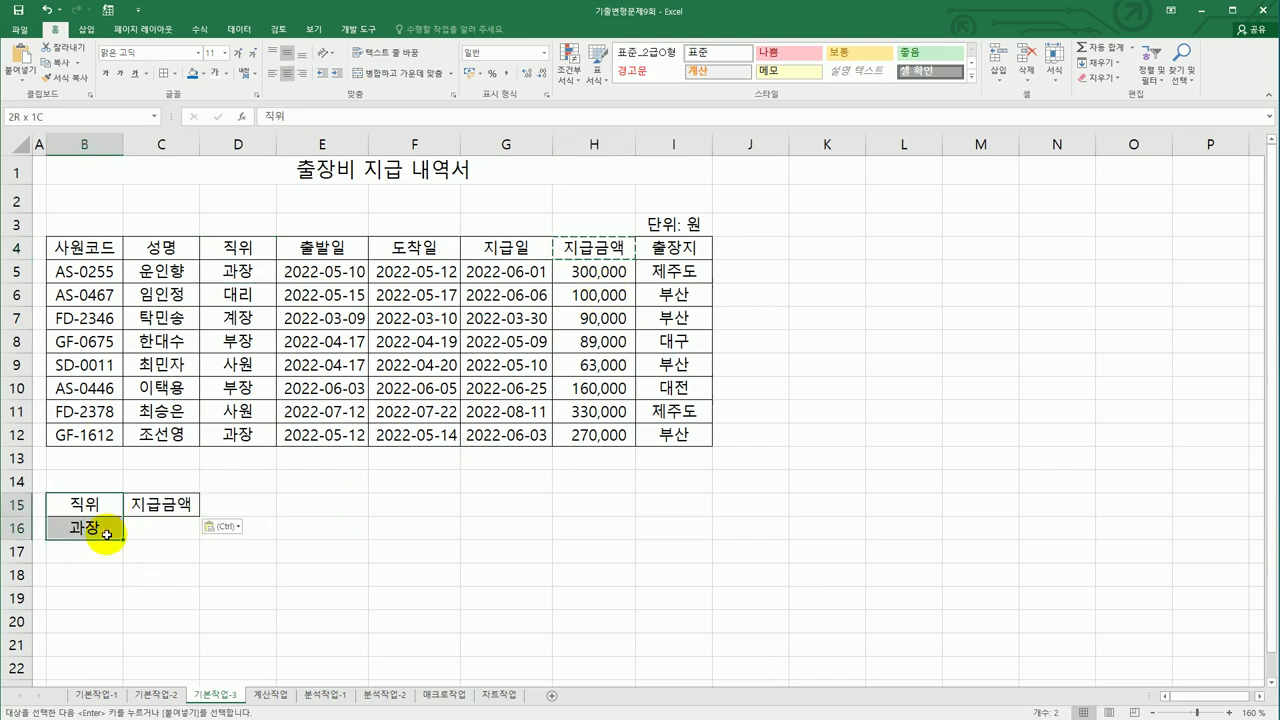
Enter the condition >=300000 in C17 under 지급금액, one row below the 과장 condition.
left_click(184, 553)
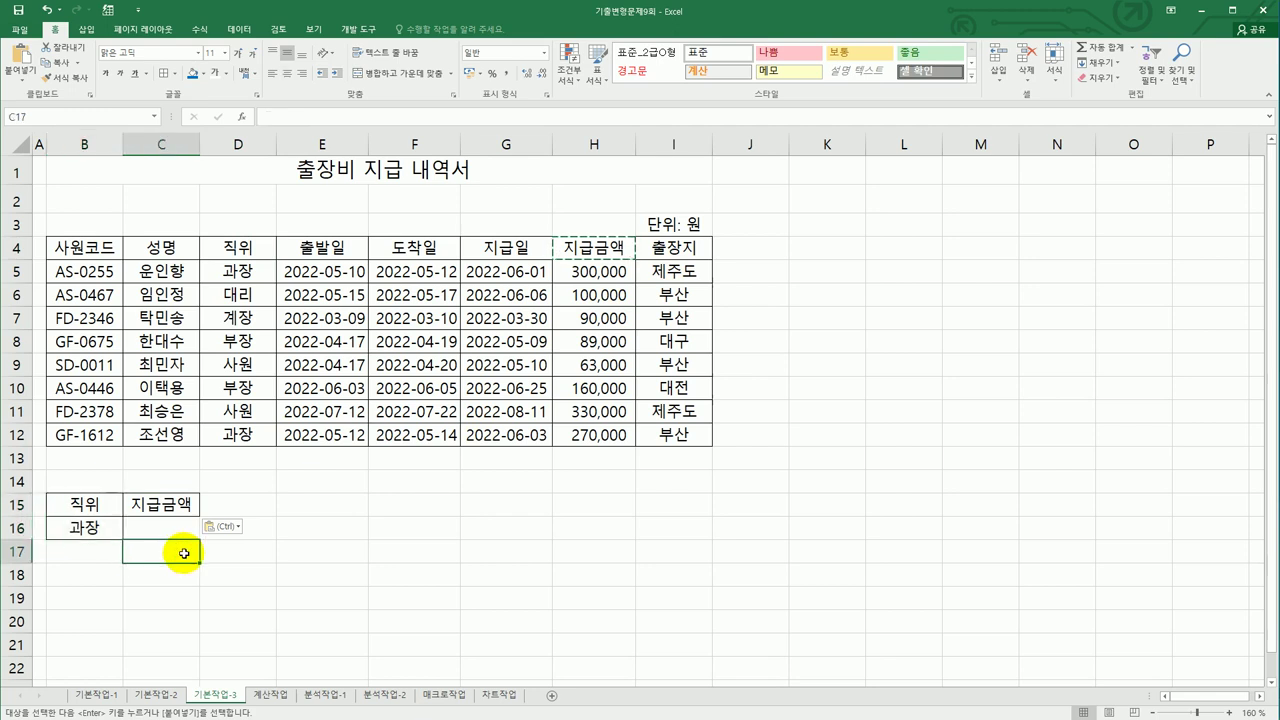
type(">")
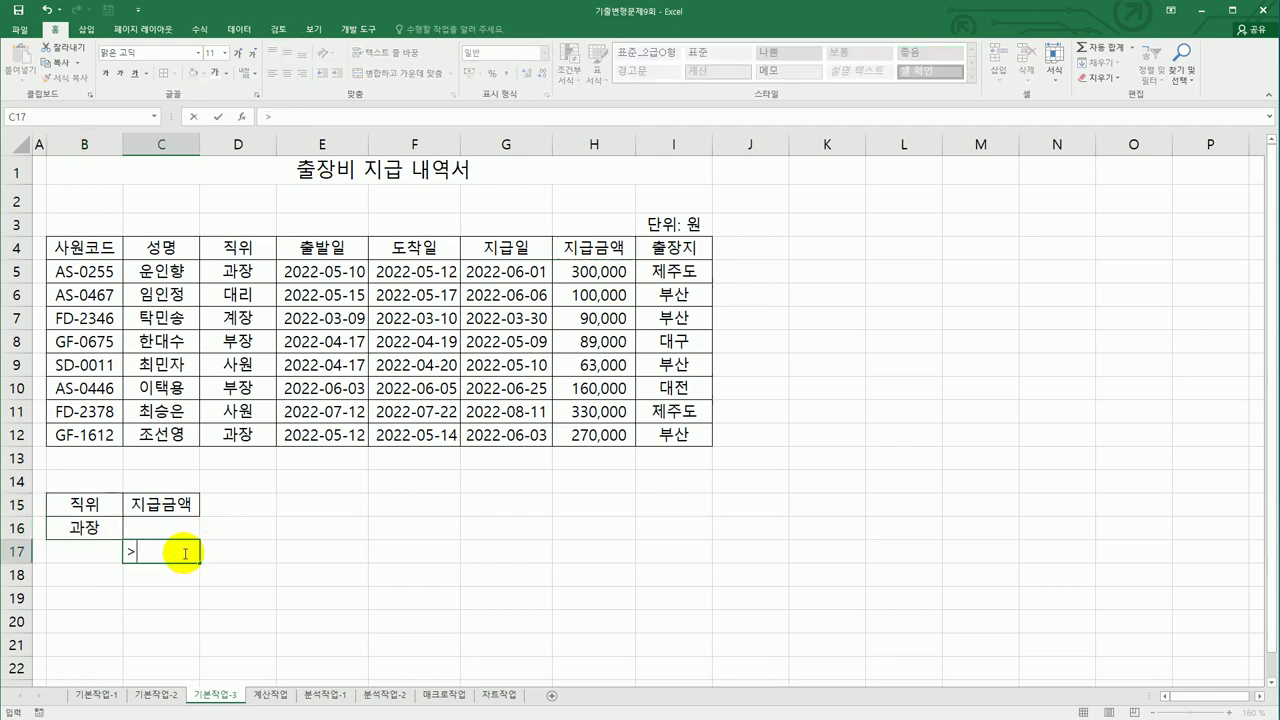
type("=3000000")
key("Return")
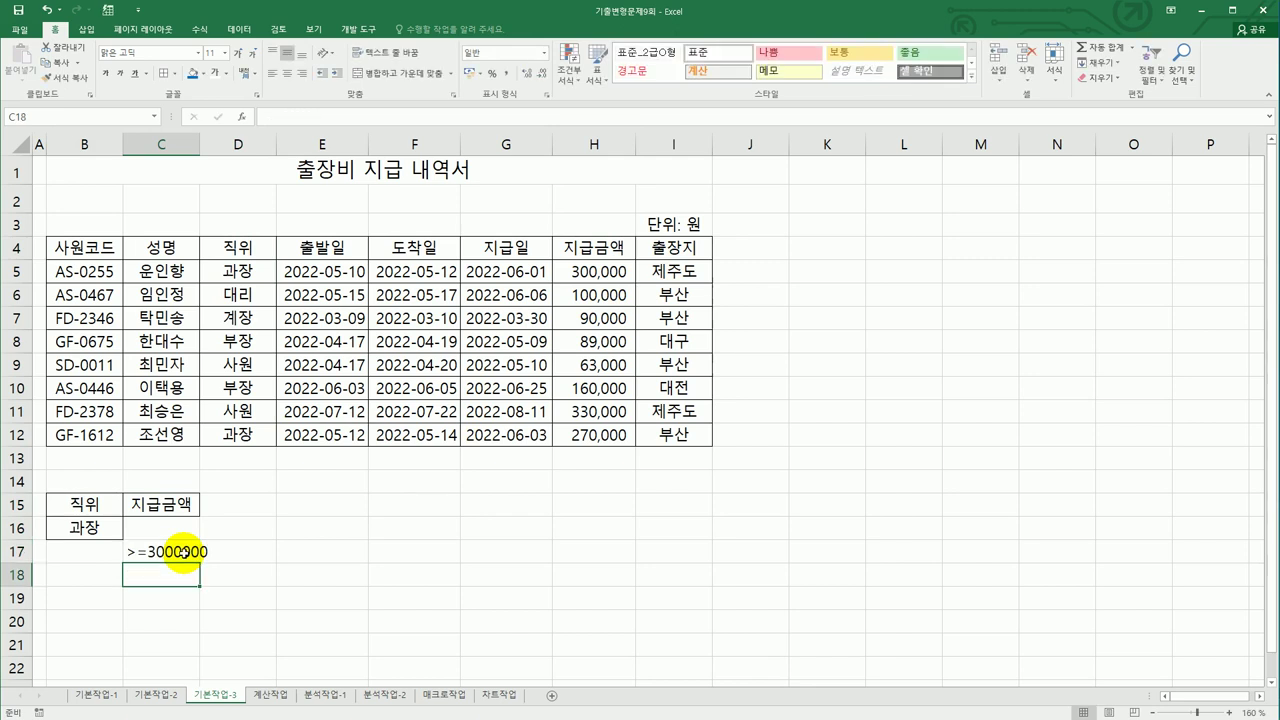
left_click(180, 552)
double_click(180, 554)
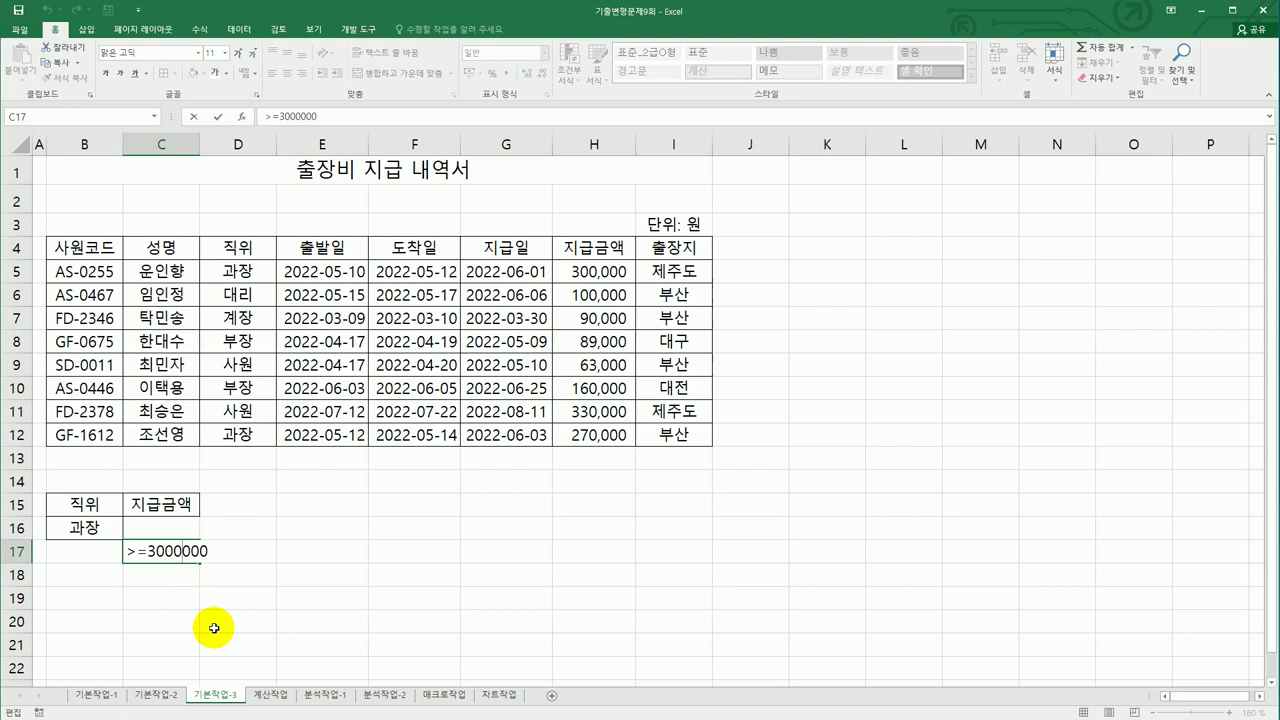
key("Return")
left_click(178, 550)
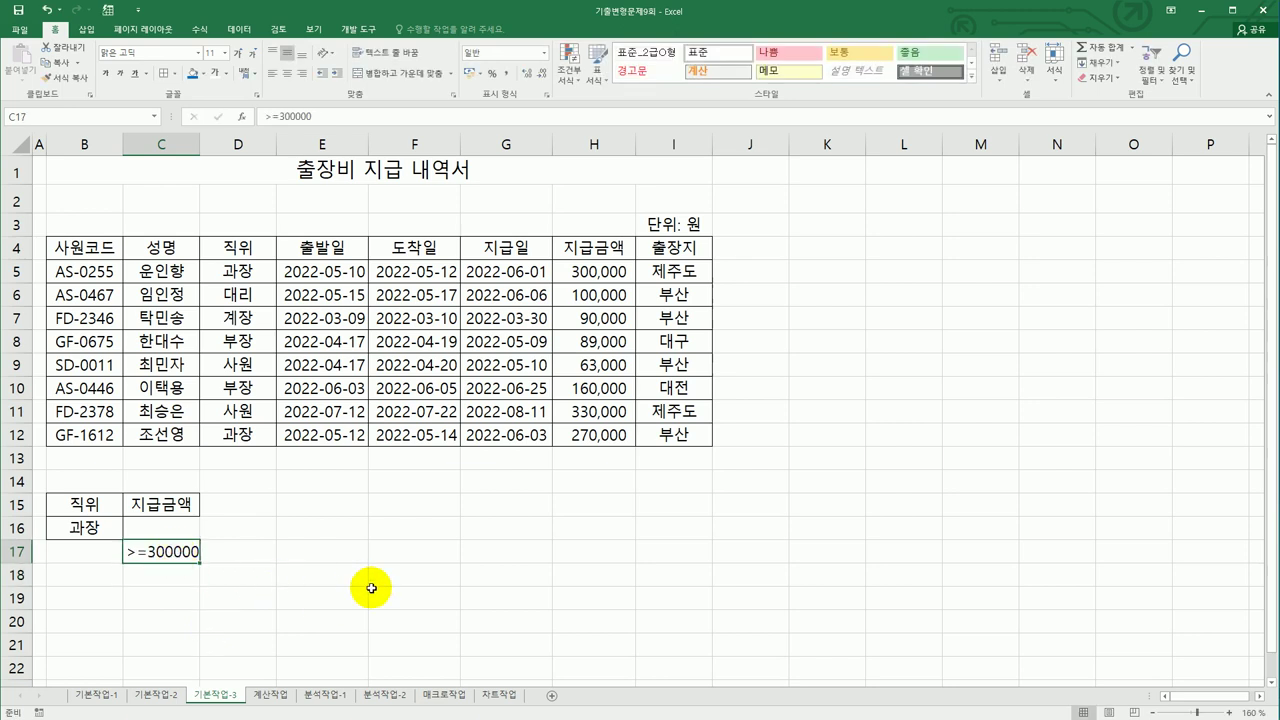
Set up an advanced filter on the travel expense list B4:I12 with B15:C17 as the criteria range.
left_click(322, 330)
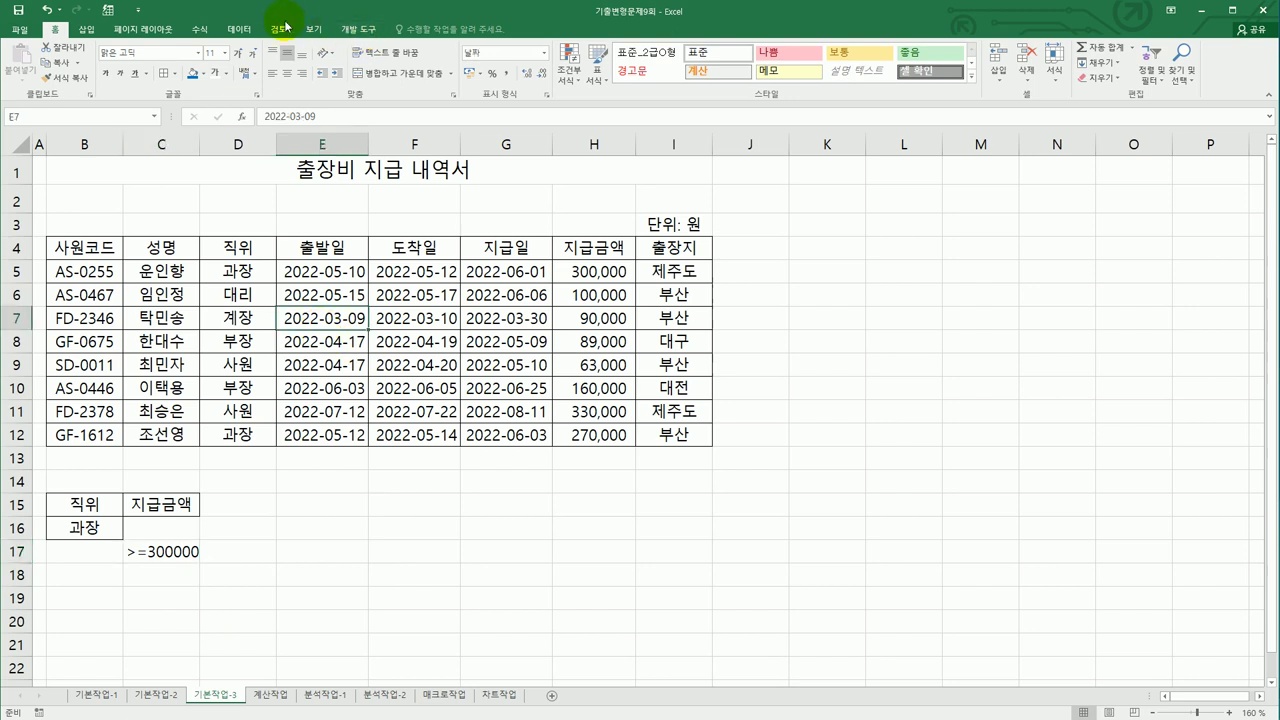
left_click(240, 30)
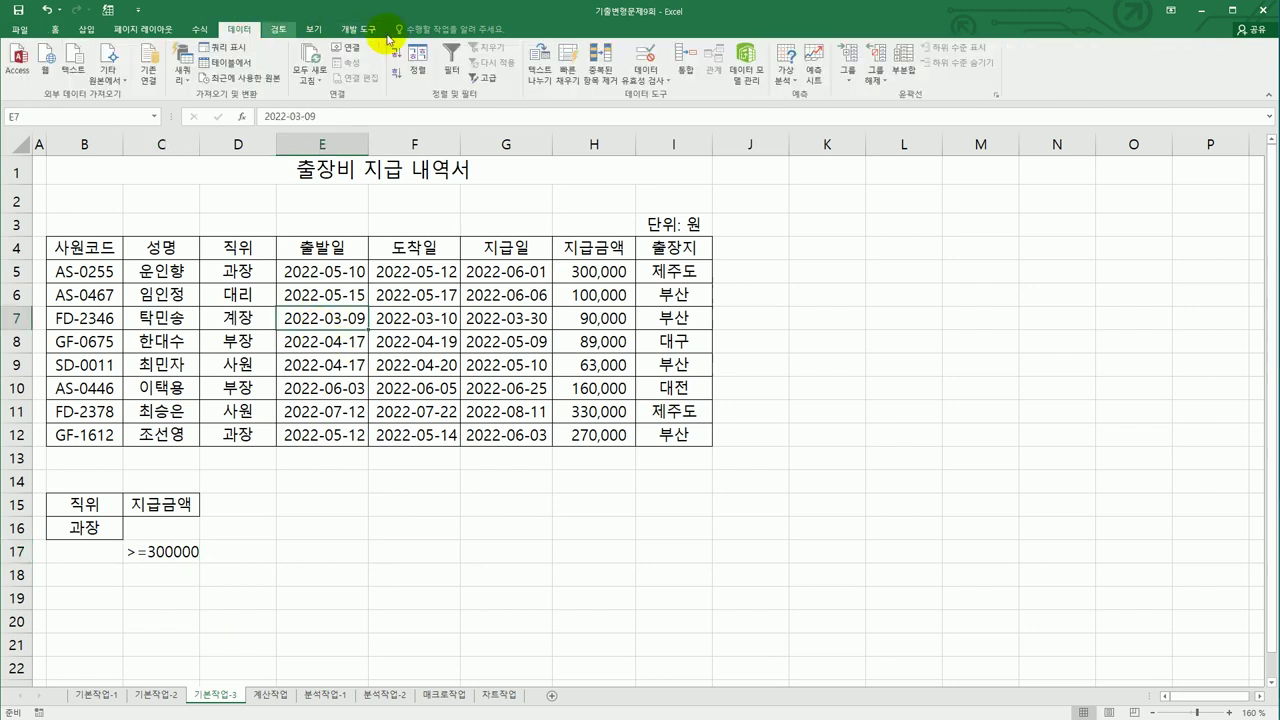
left_click(485, 78)
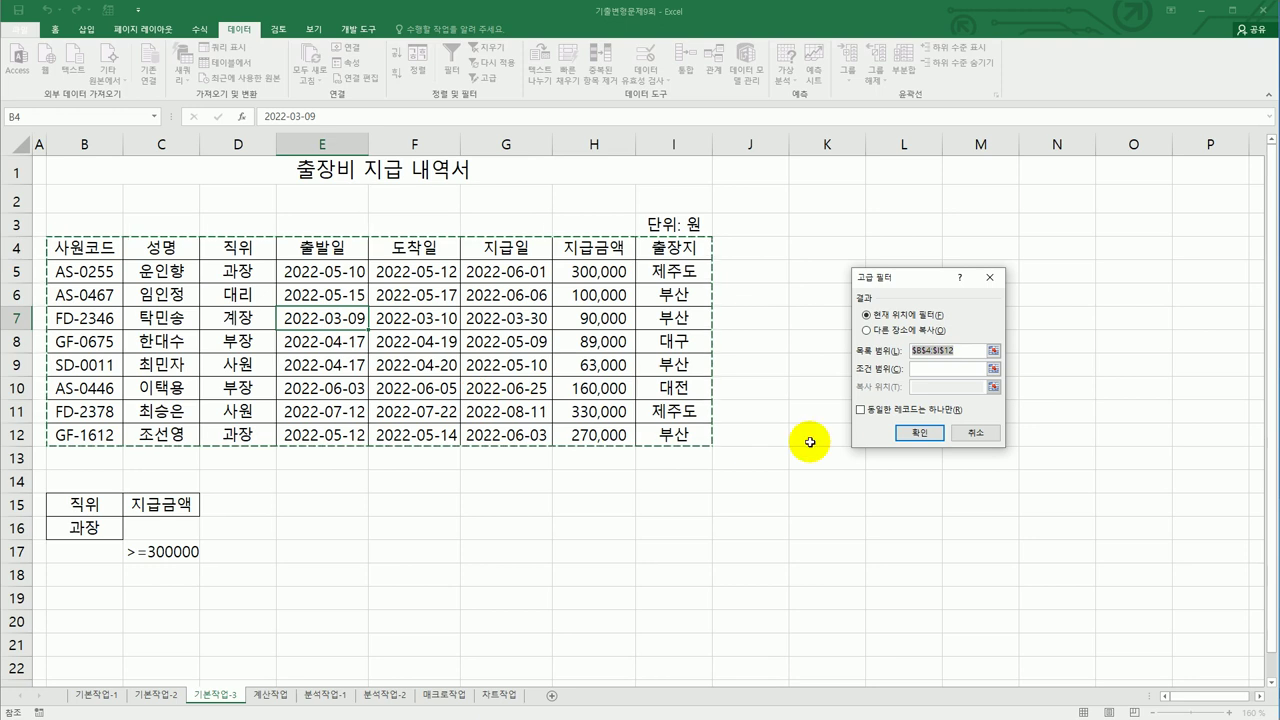
left_click(930, 368)
left_click_drag(85, 505, 166, 558)
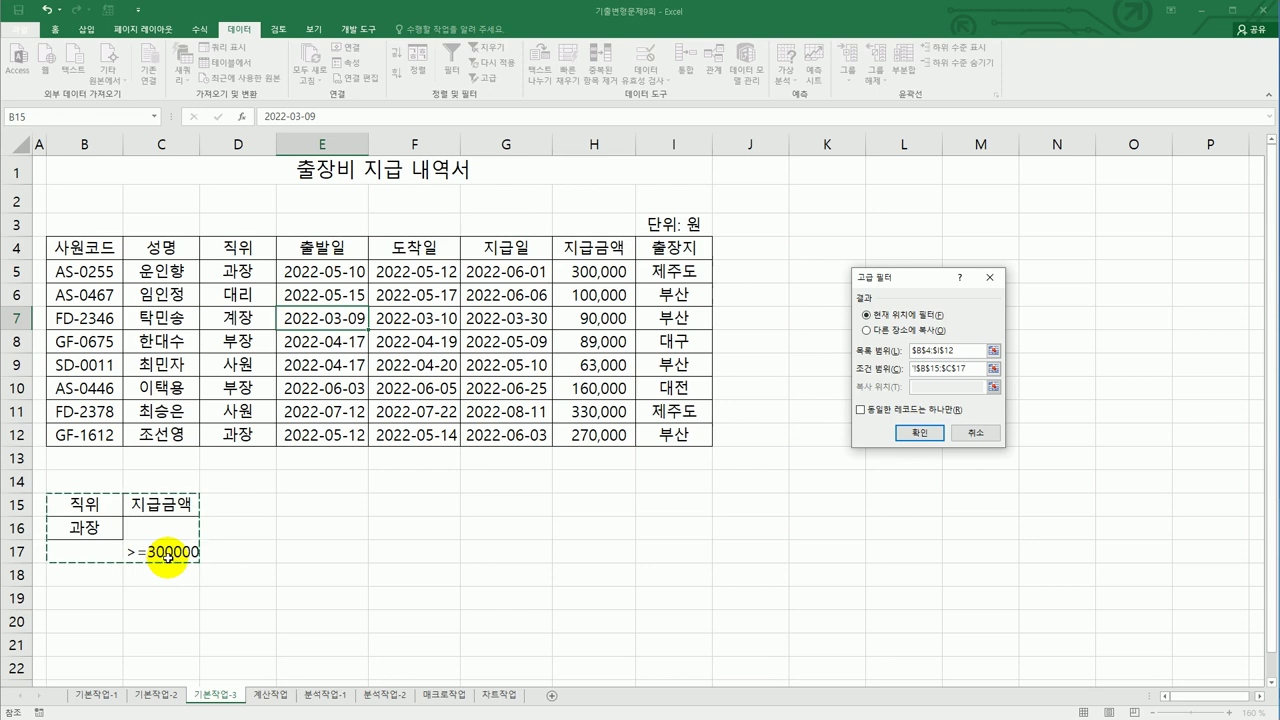
Run the advanced filter with its results copied to another location starting at B20, and check the extracted 직위 and 지급금액 values.
left_click(866, 330)
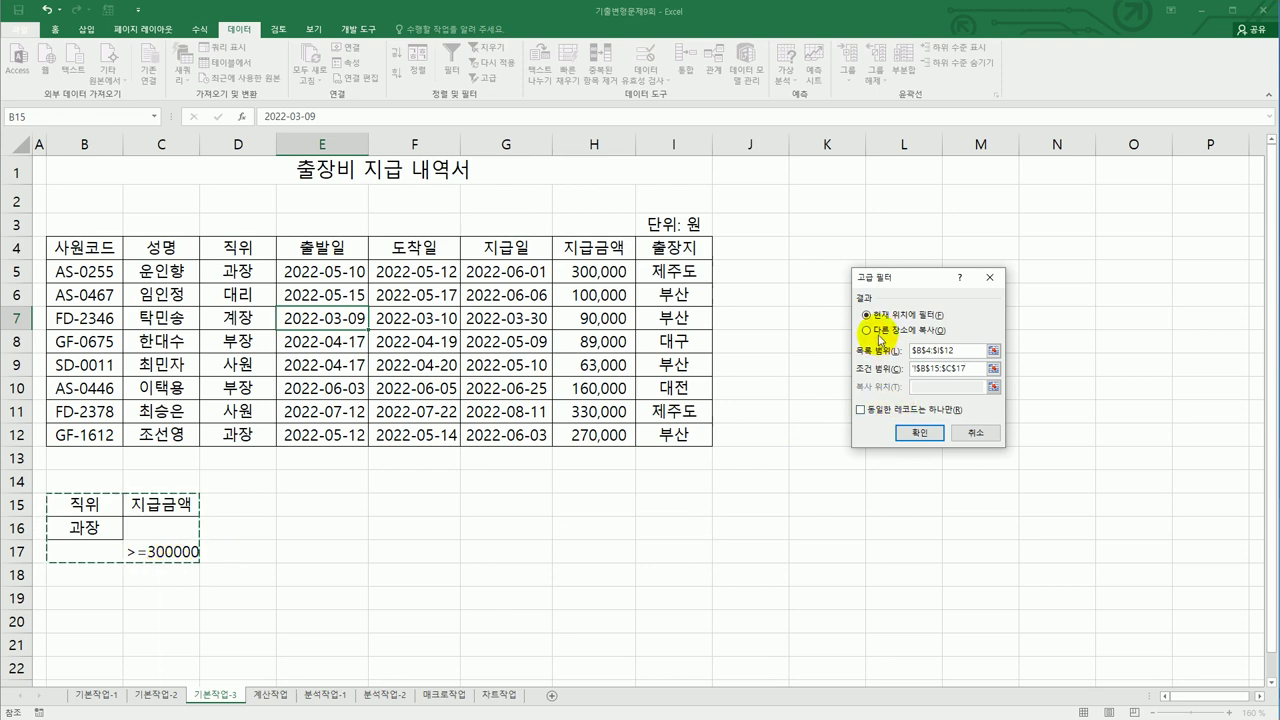
left_click(920, 390)
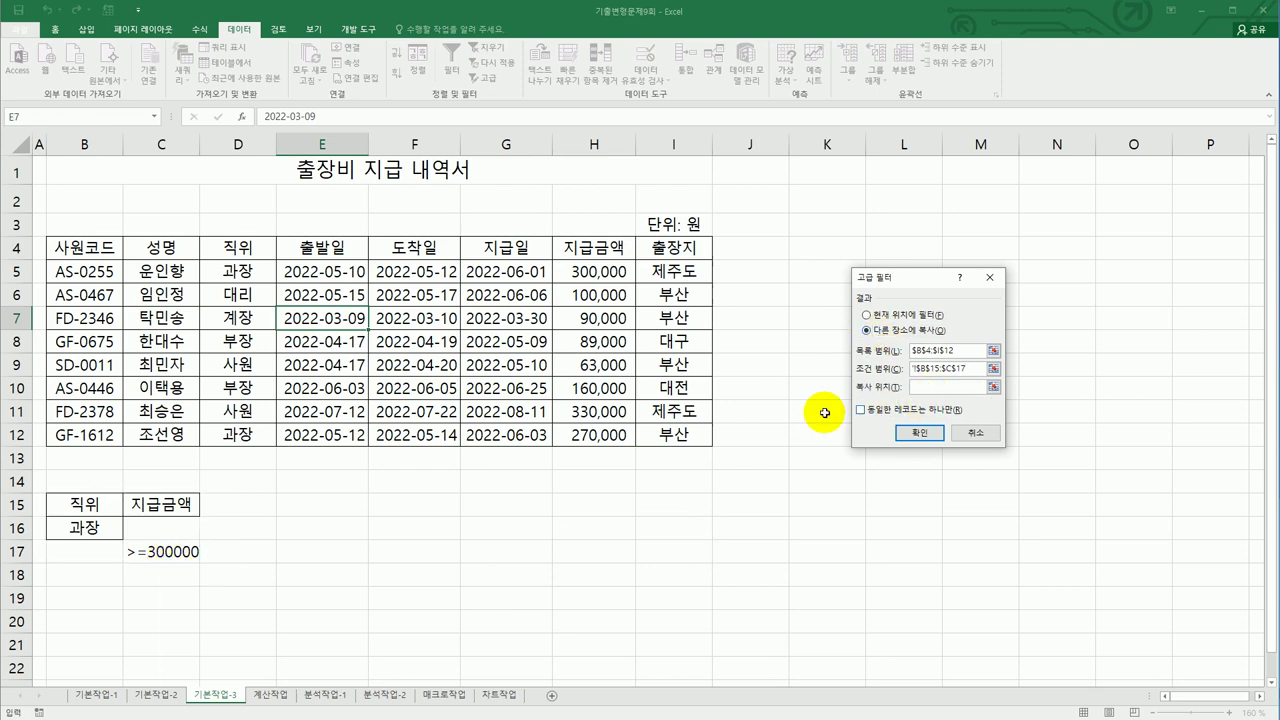
left_click(100, 622)
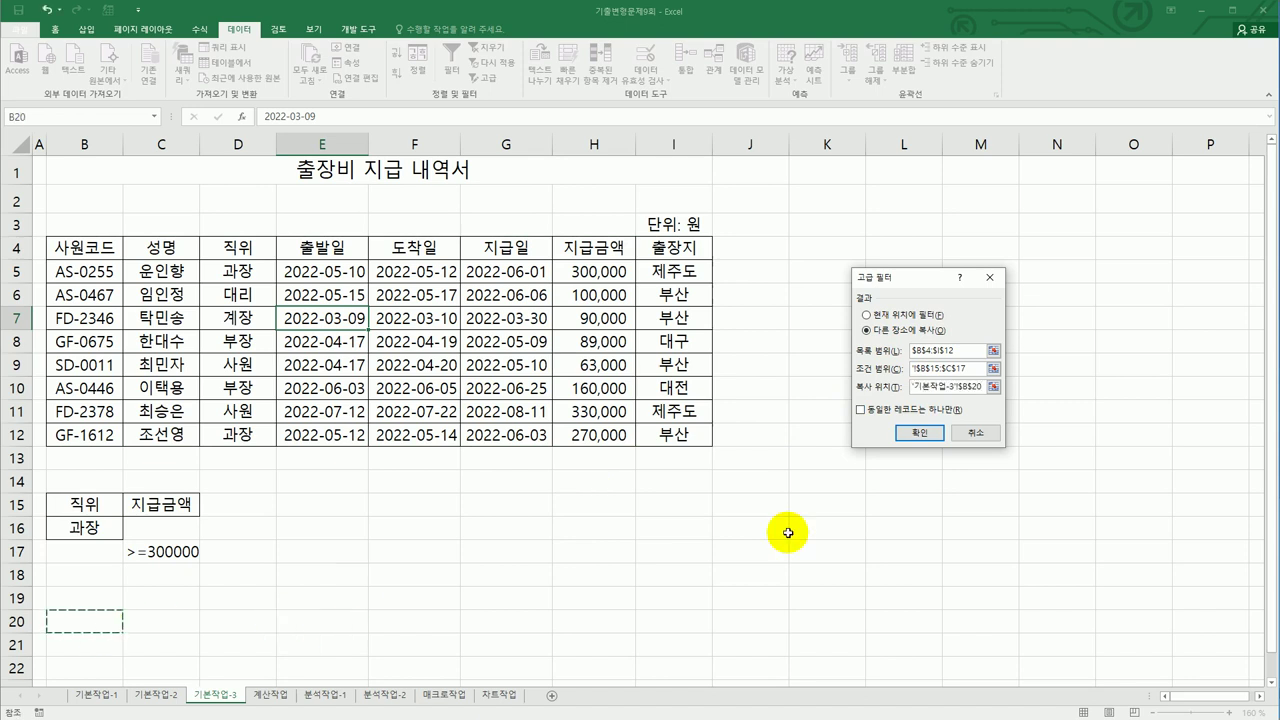
left_click(910, 433)
scroll(823, 443, "down", 2)
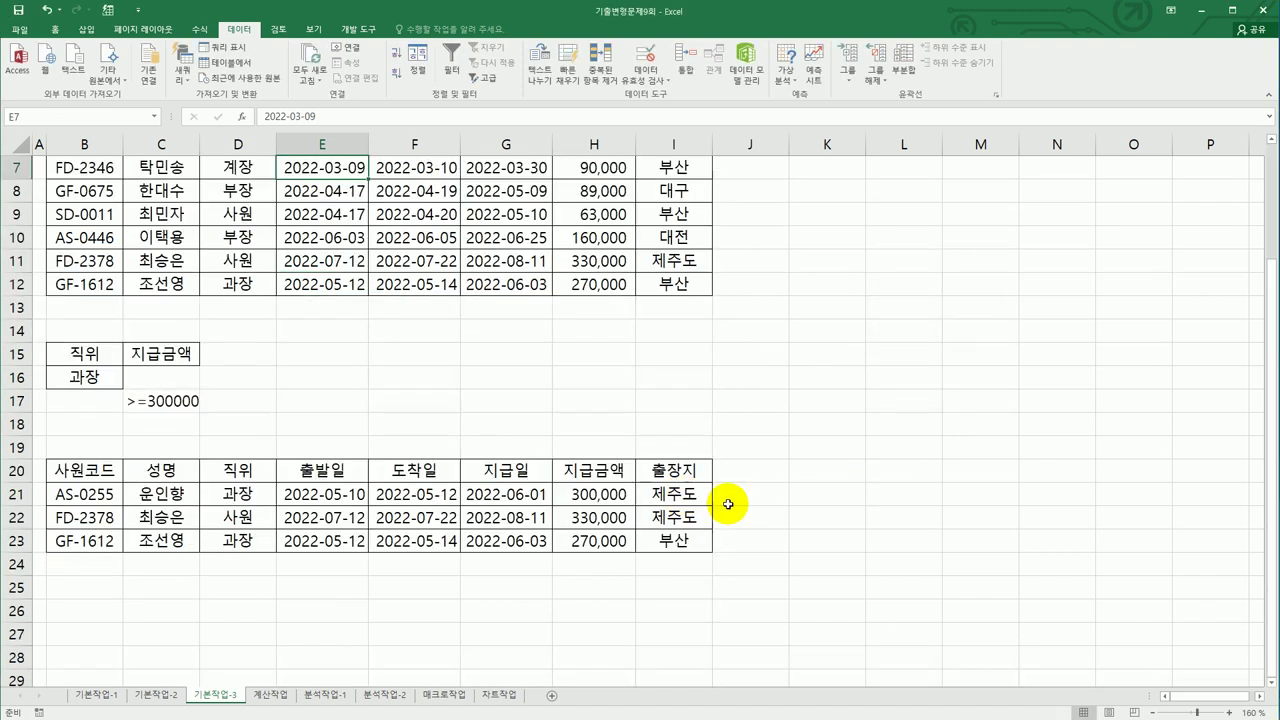
left_click(251, 494)
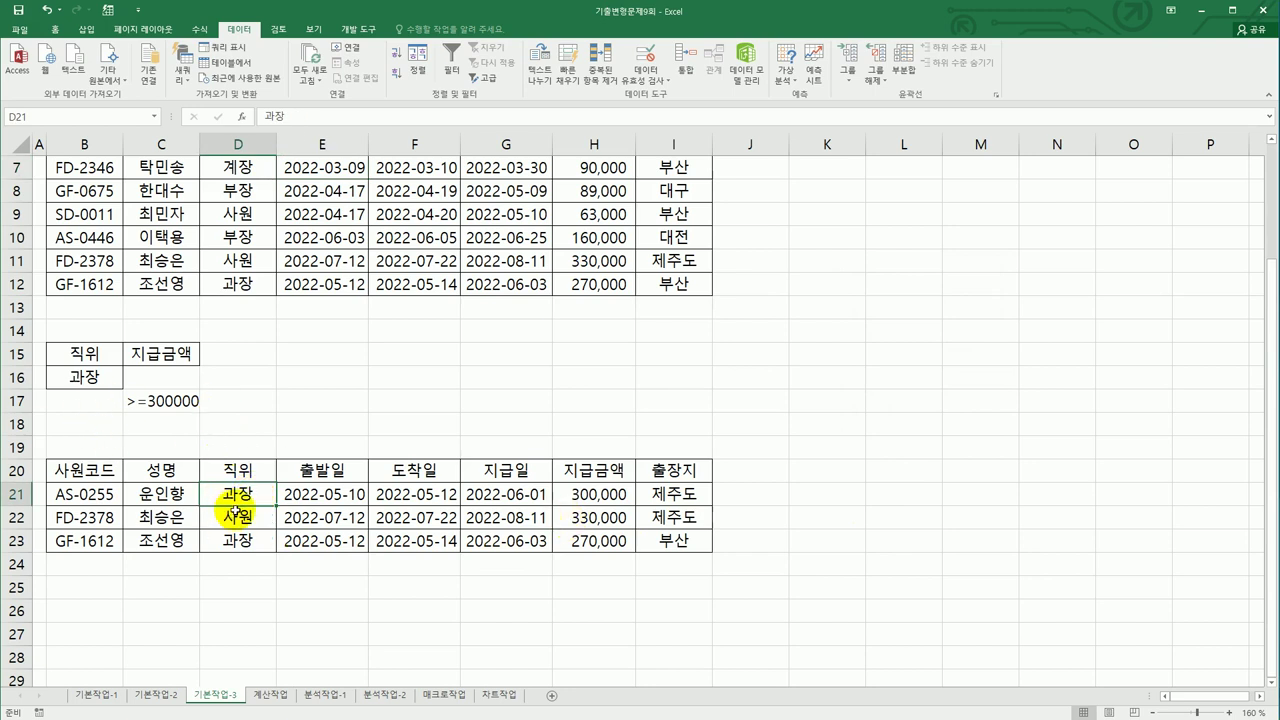
left_click_drag(240, 518, 596, 515)
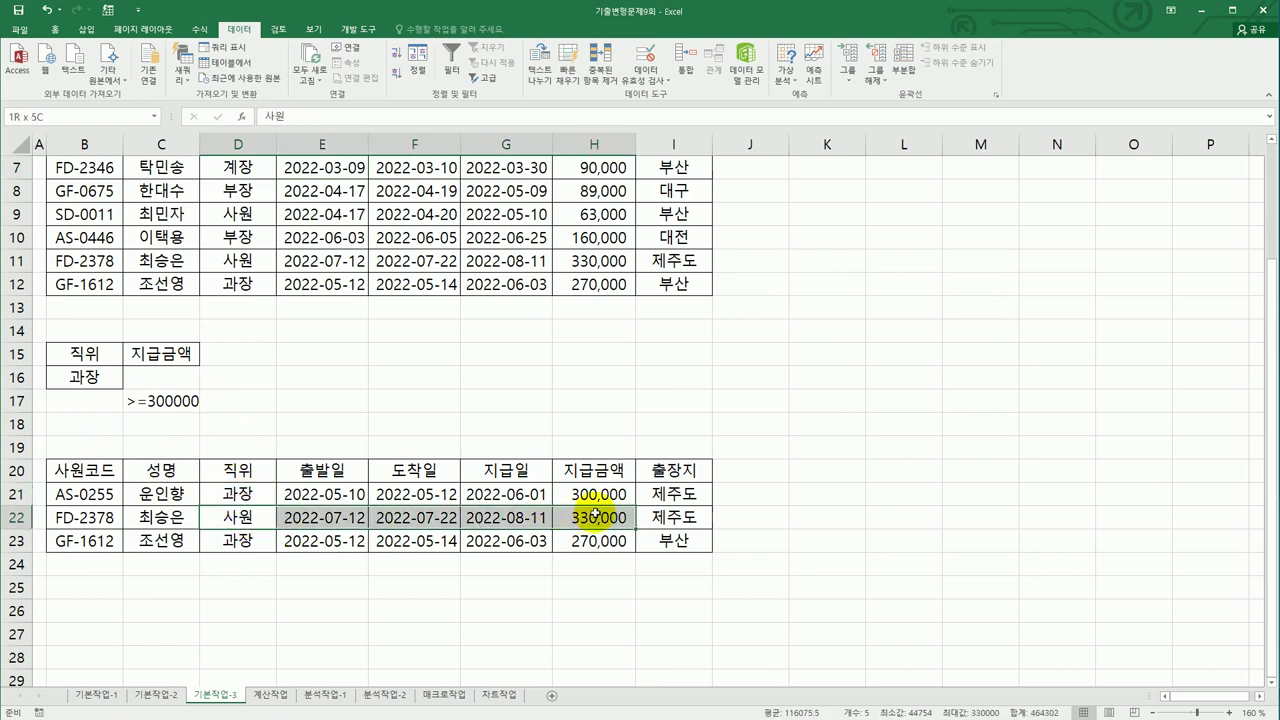
left_click(597, 518)
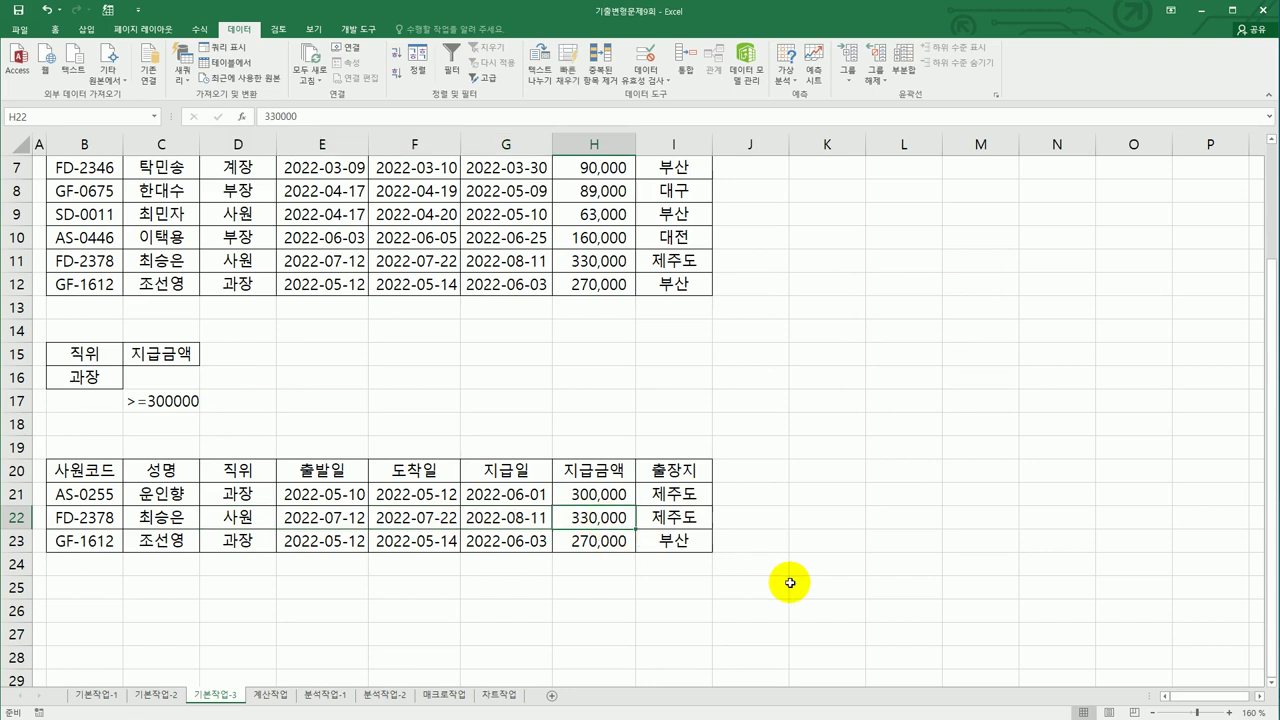
On the 계산작업 sheet, start a RANK.EQ formula in C3 under 상태, with B3 as the number to rank.
left_click(271, 695)
scroll(651, 623, "up", 1)
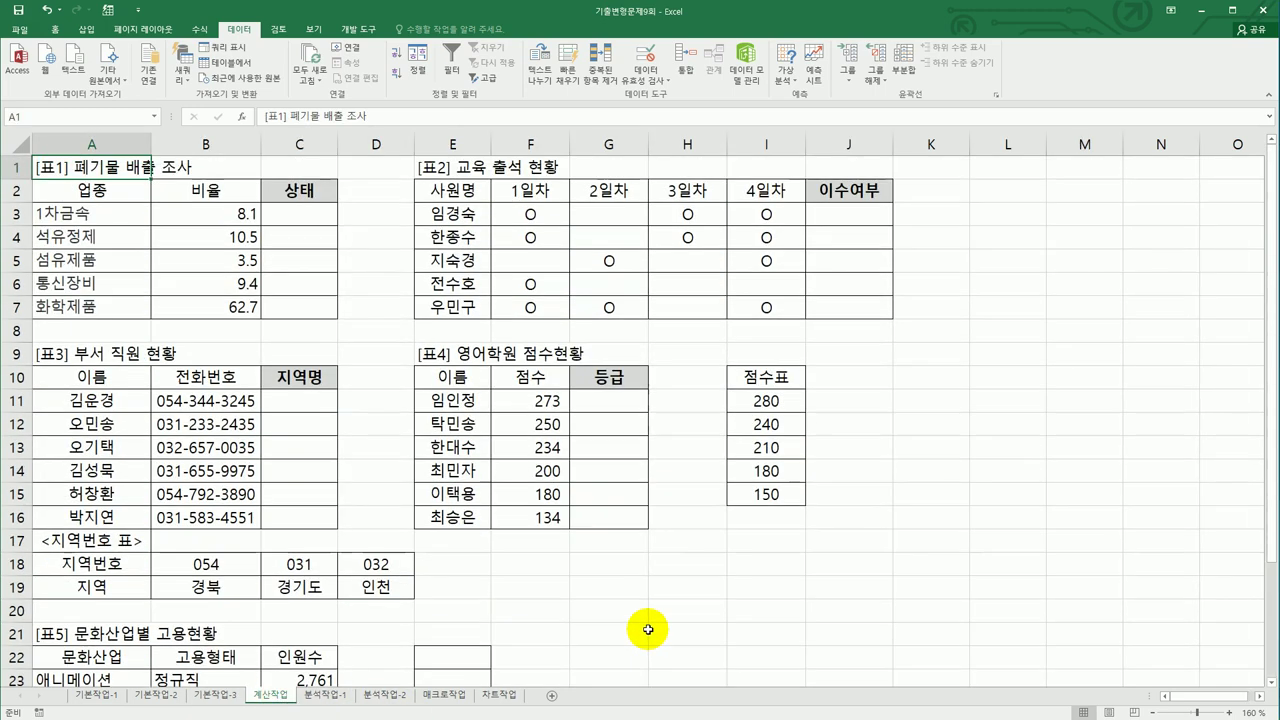
left_click(314, 217)
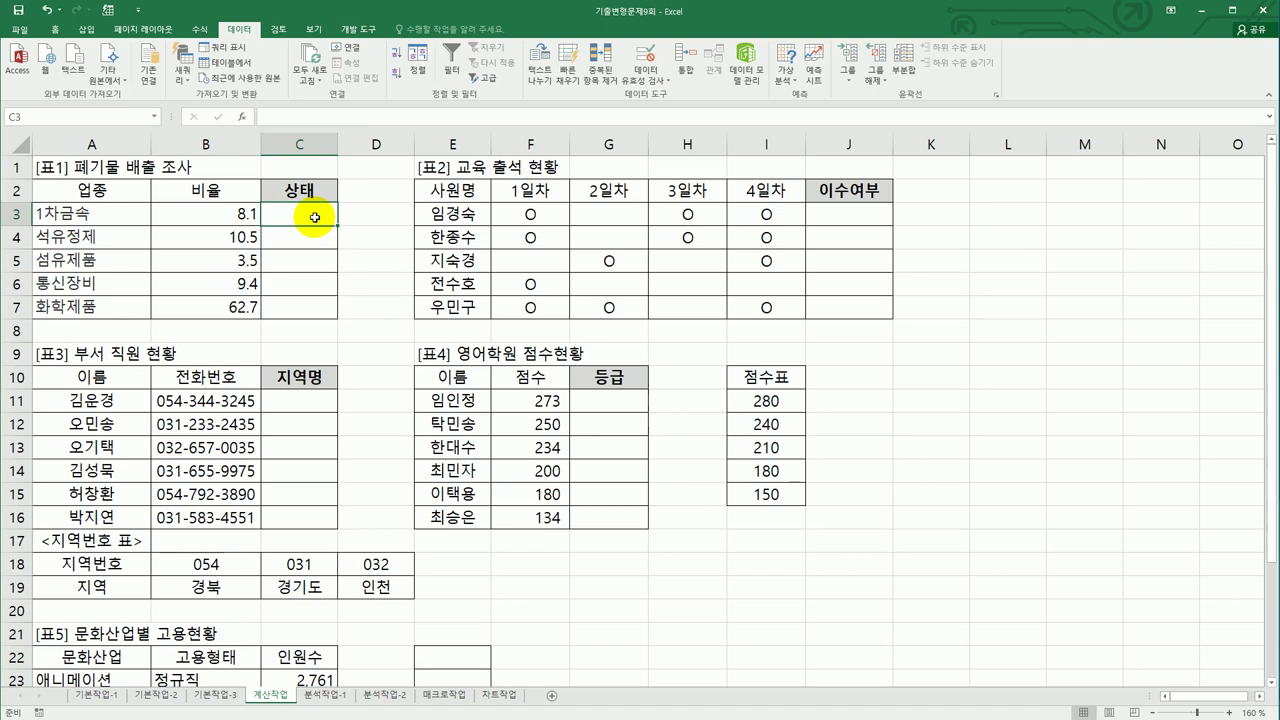
type("=")
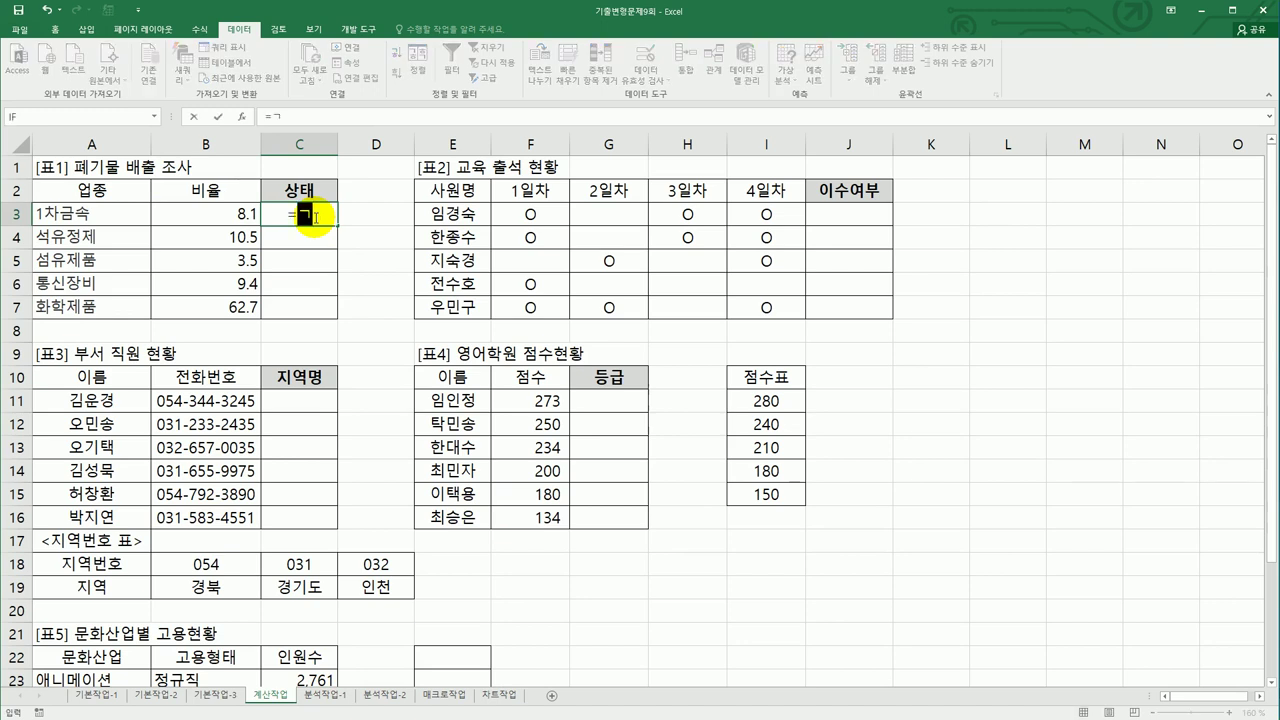
type("r")
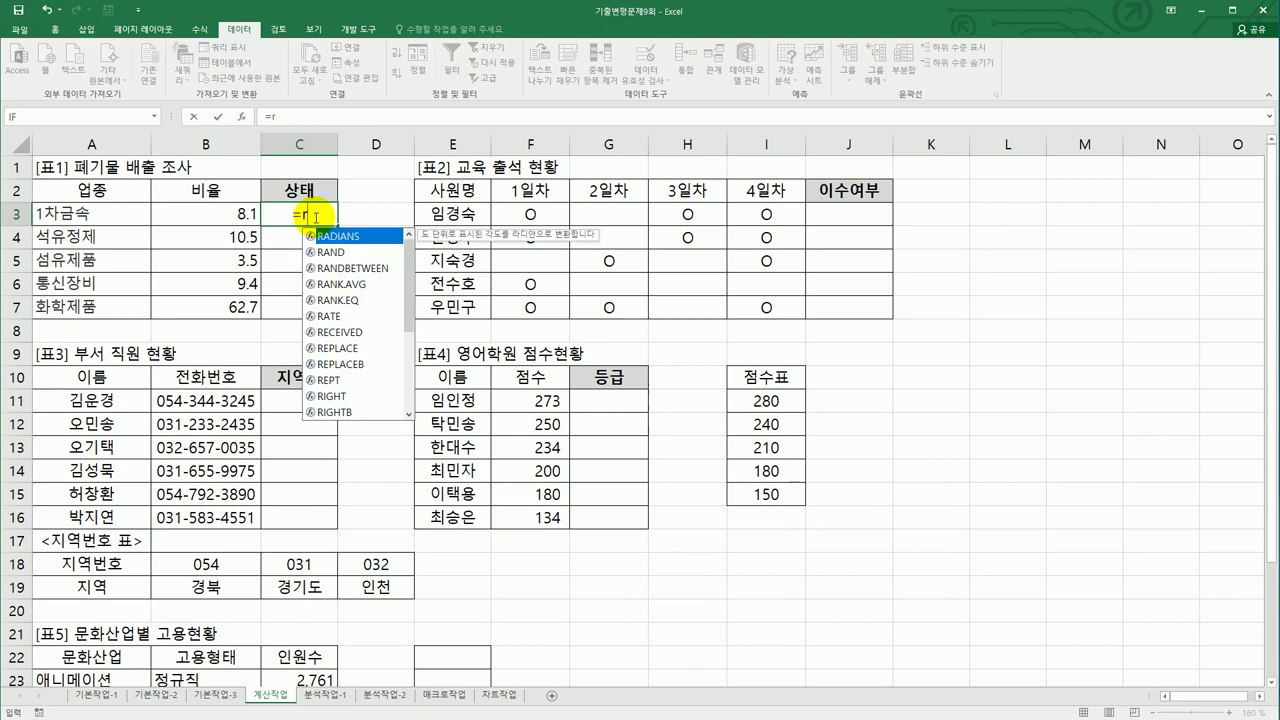
left_click(359, 303)
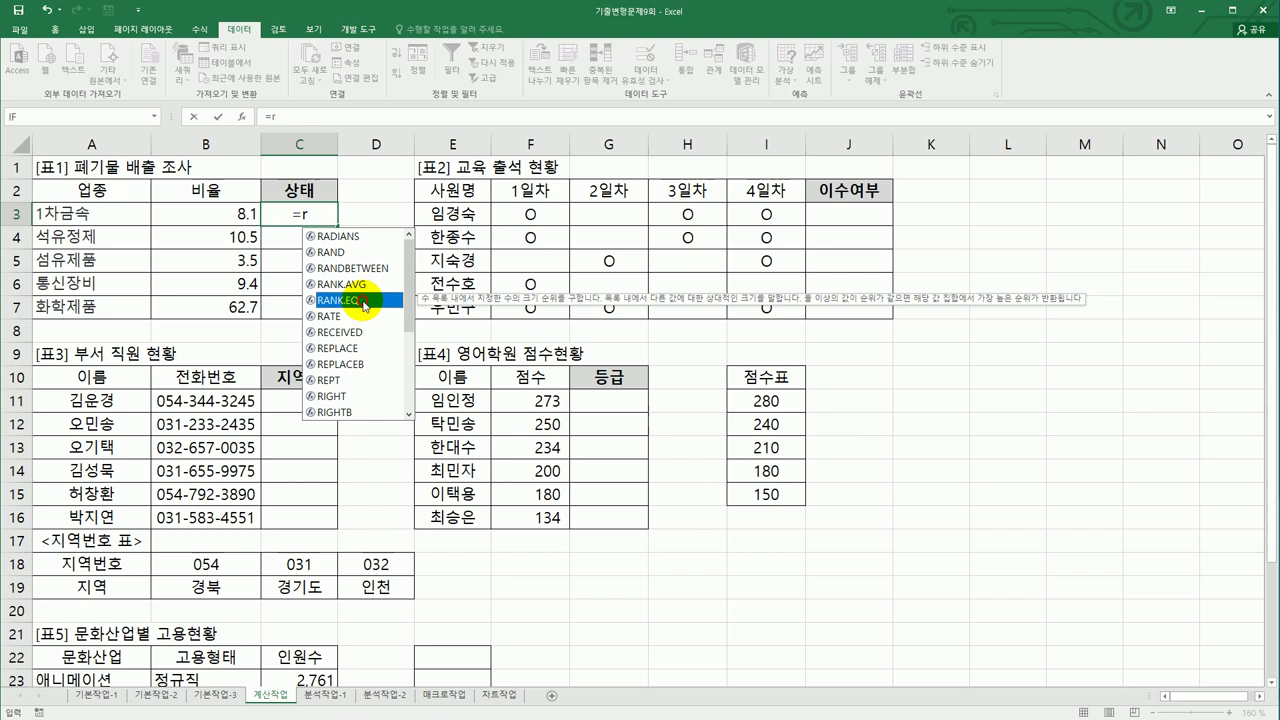
double_click(362, 300)
left_click(183, 211)
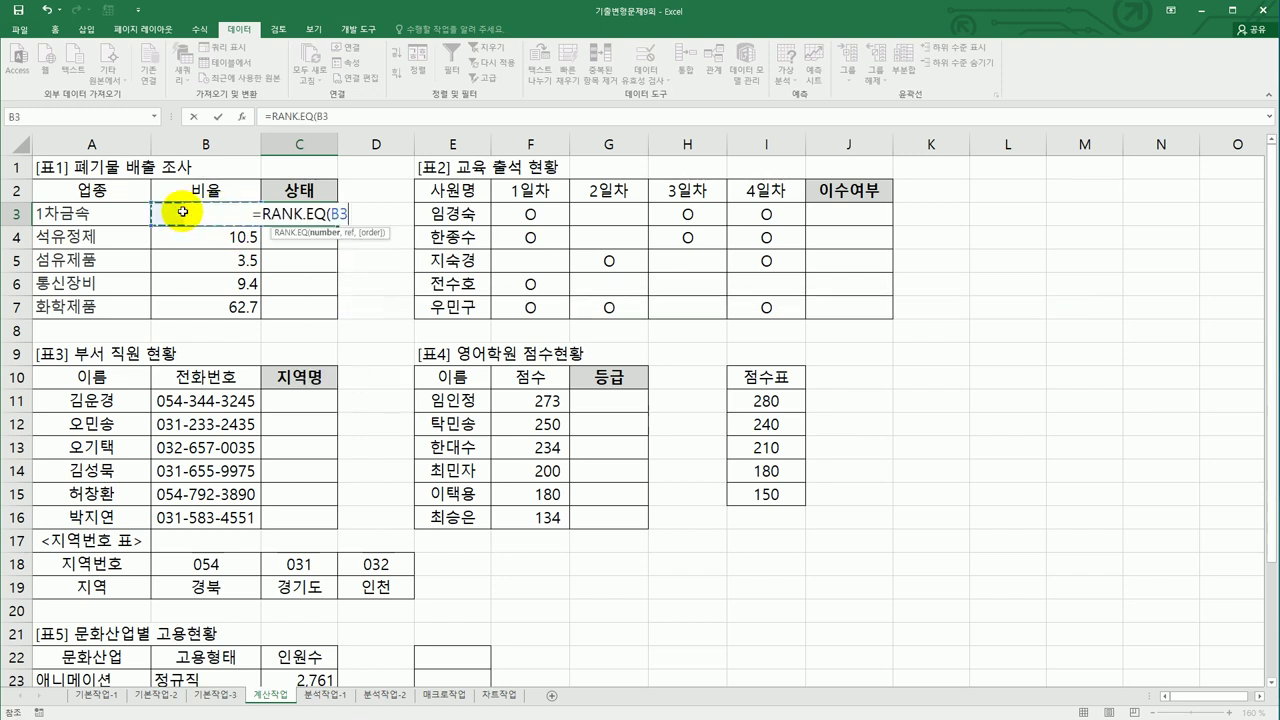
Complete the C3 formula as =RANK.EQ(B3,$B$3:$B$7,0) and fill it down to C7.
type(",")
left_click_drag(166, 214, 178, 305)
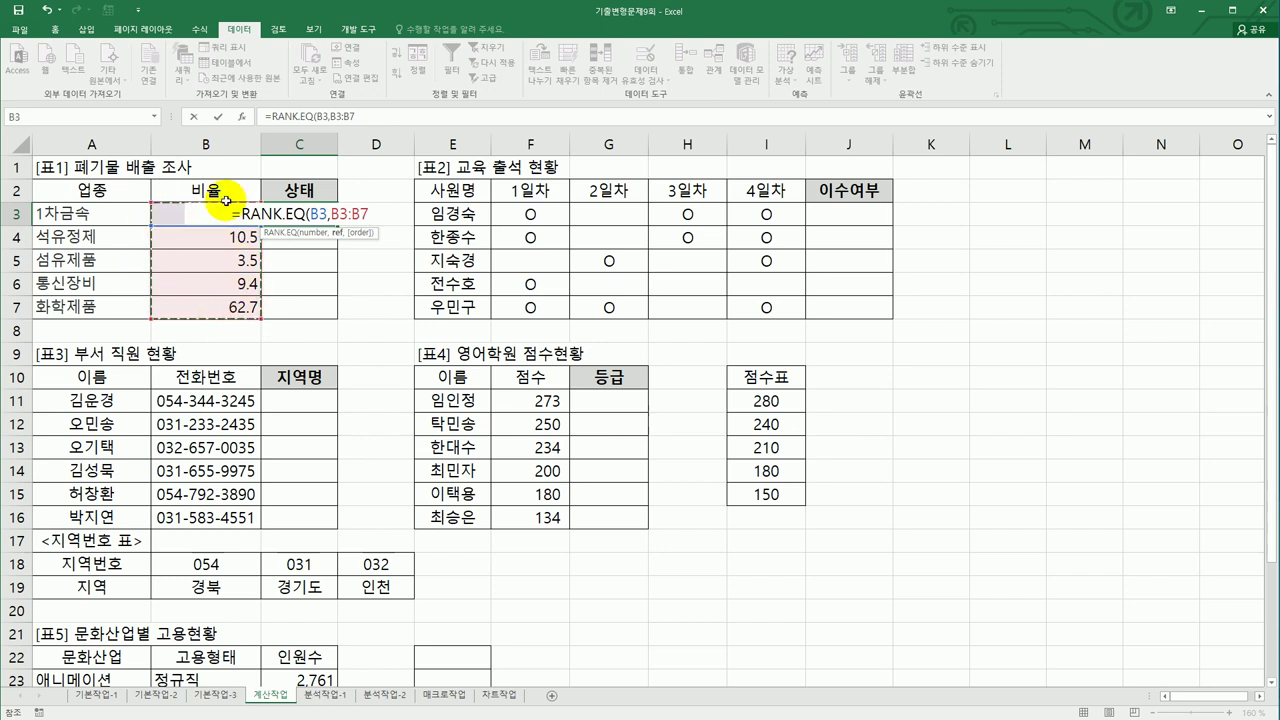
key("F4")
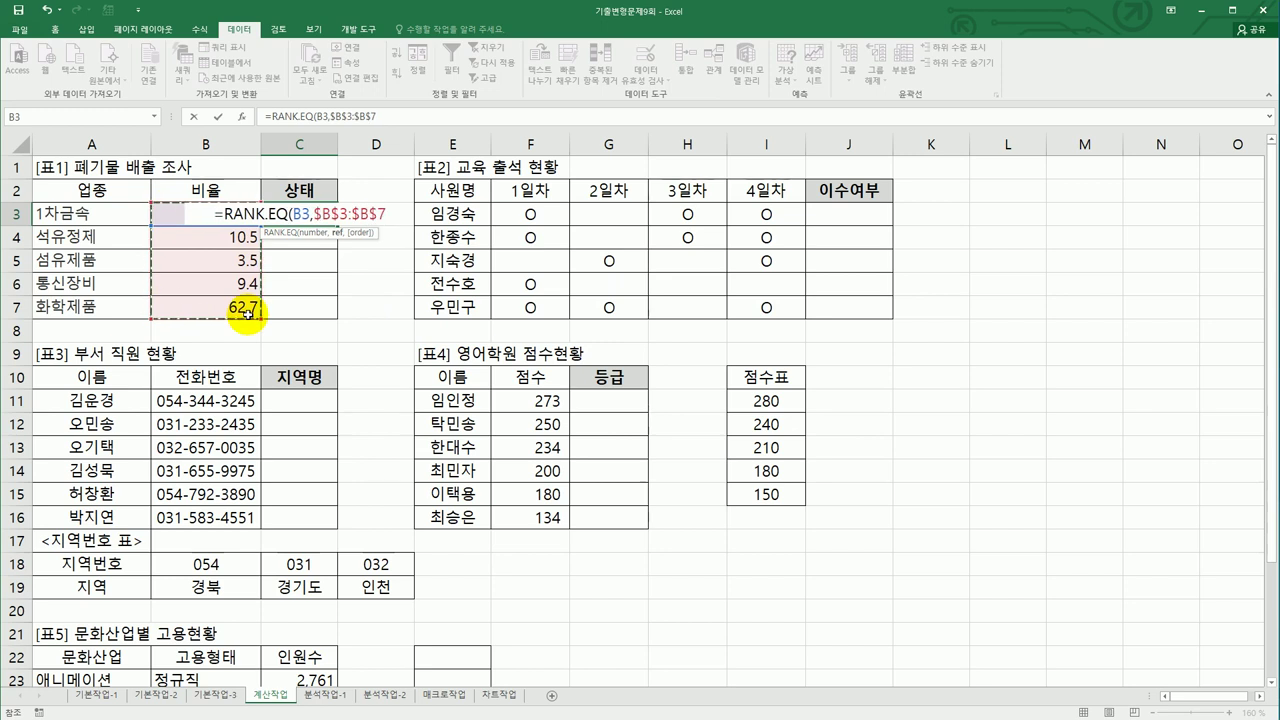
type(",")
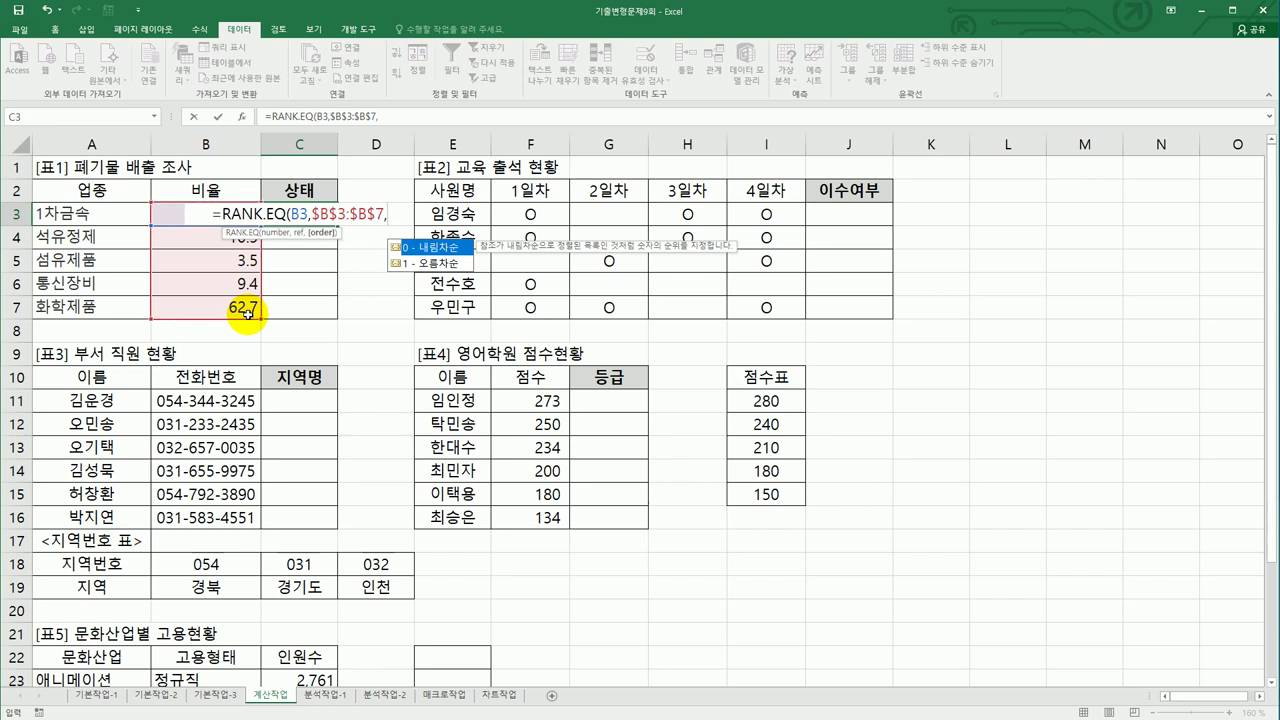
type("0")
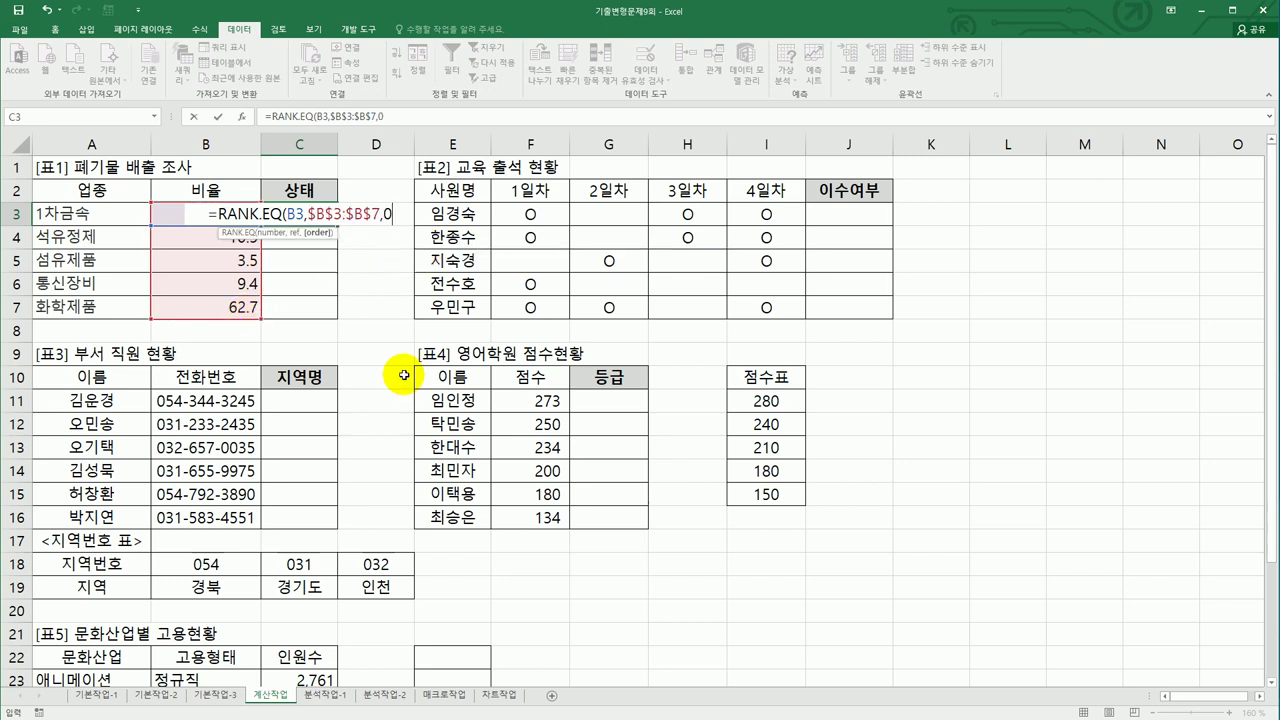
type(")")
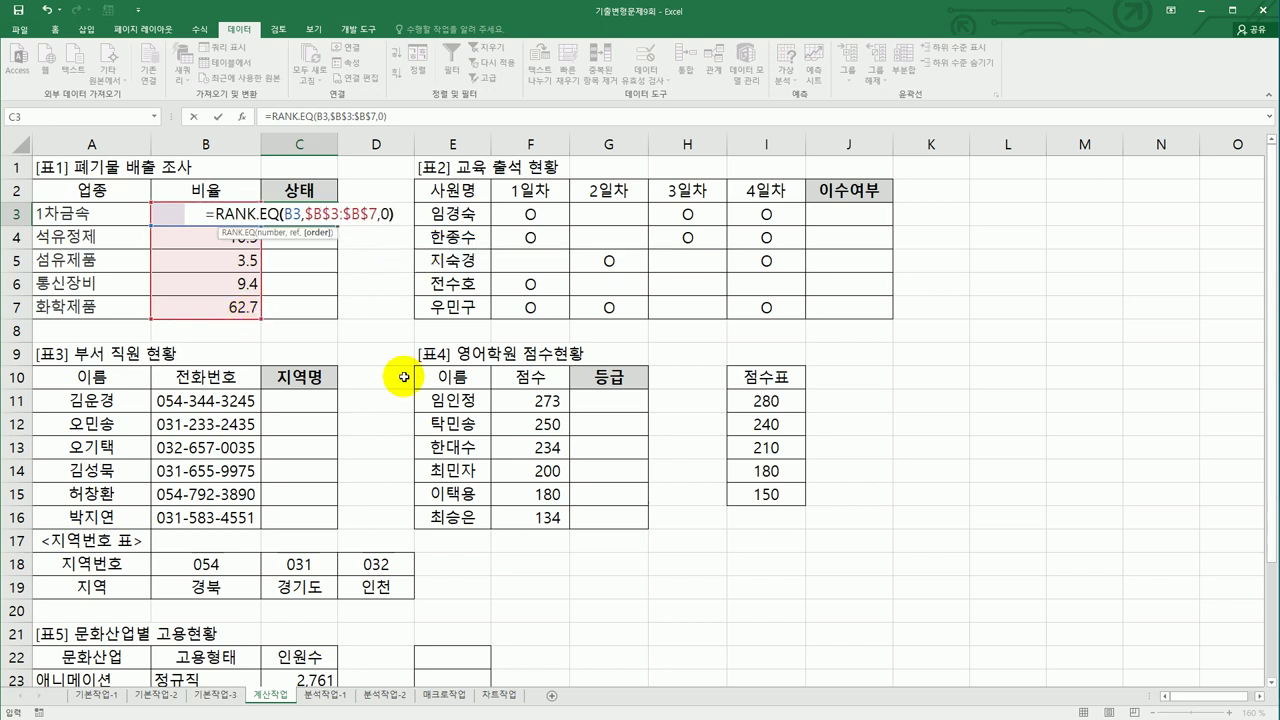
key("Return")
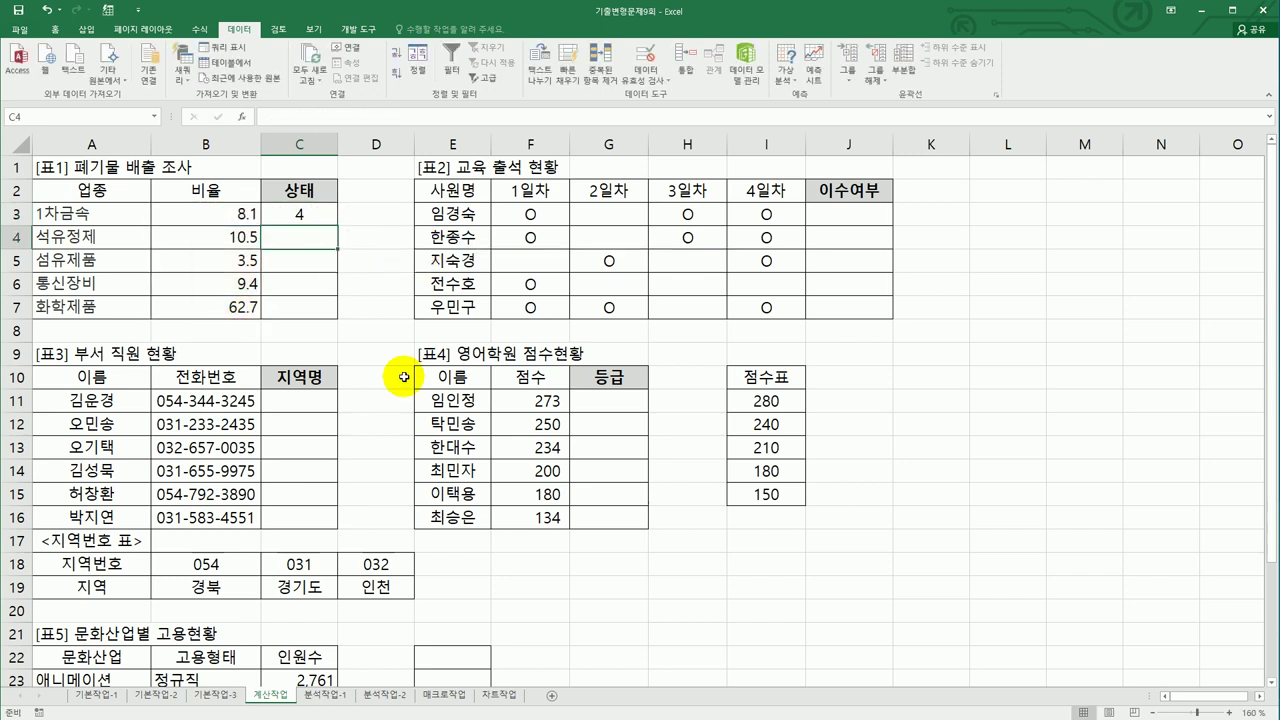
left_click(324, 214)
left_click_drag(336, 225, 331, 320)
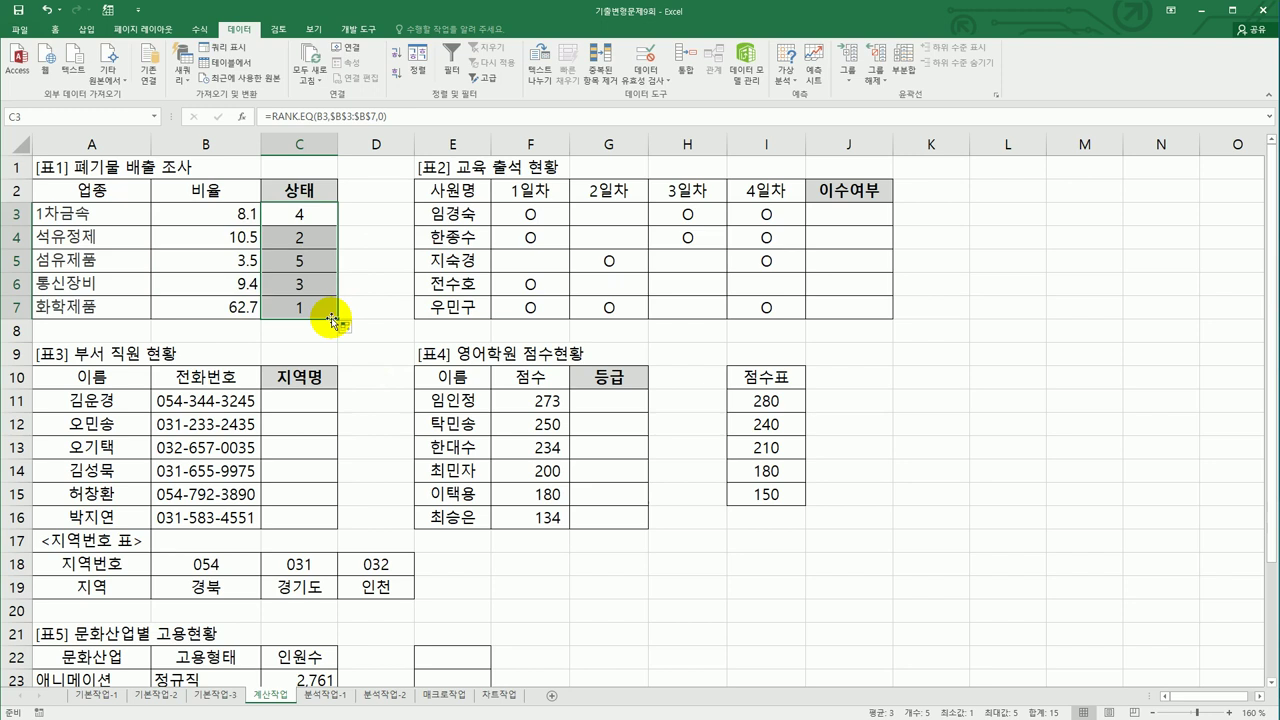
Wrap the RANK.EQ formula in C3 in a CHOOSE function as its index number, and open the function arguments for CHOOSE.
left_click(315, 226)
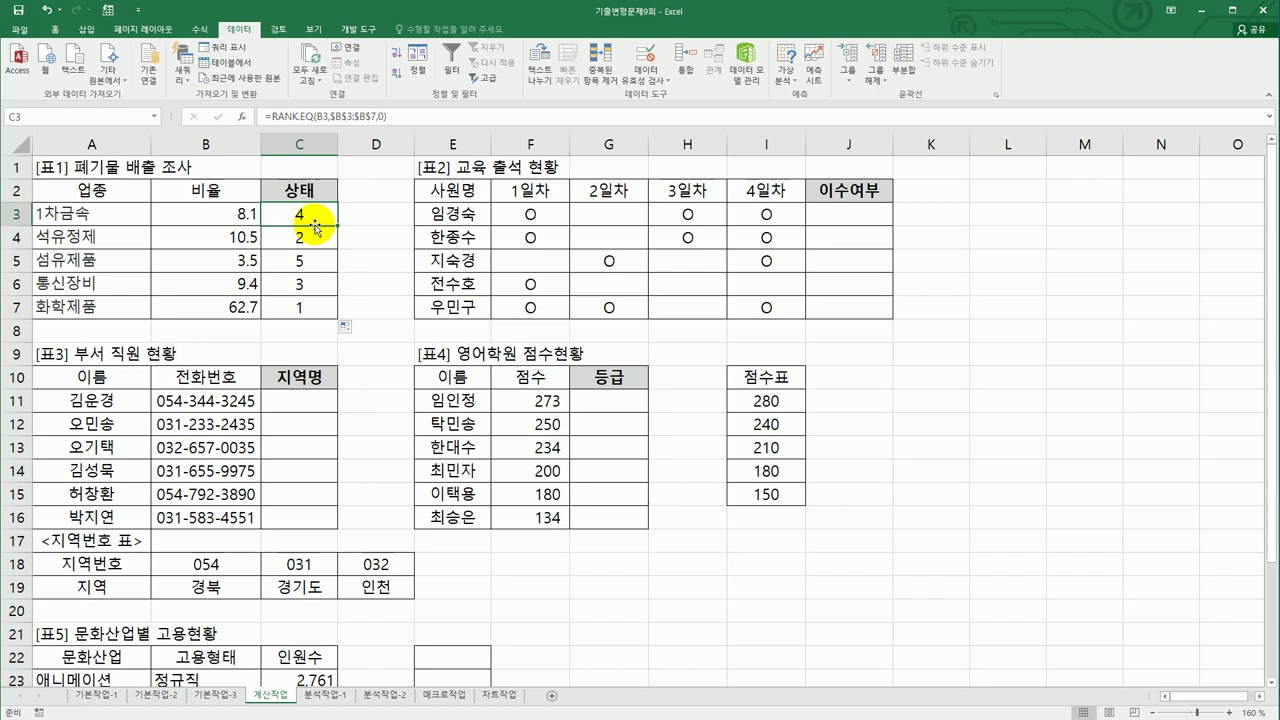
left_click(268, 117)
type("ch")
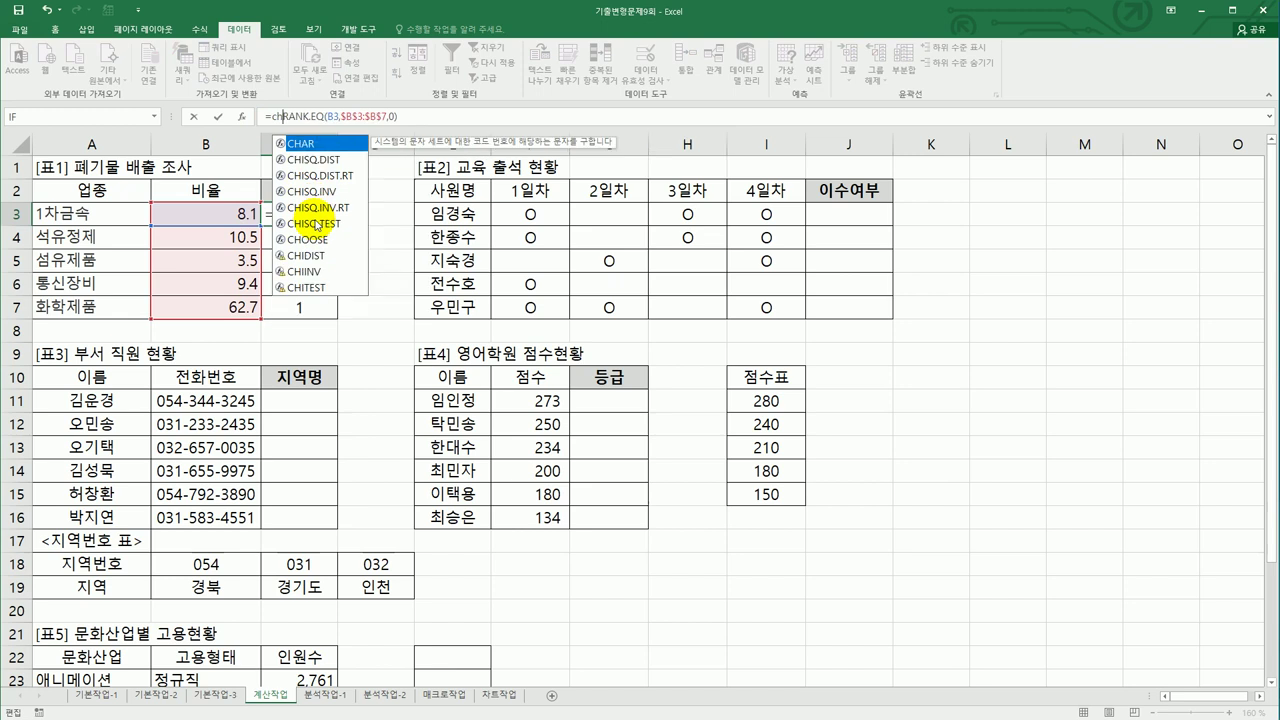
double_click(326, 240)
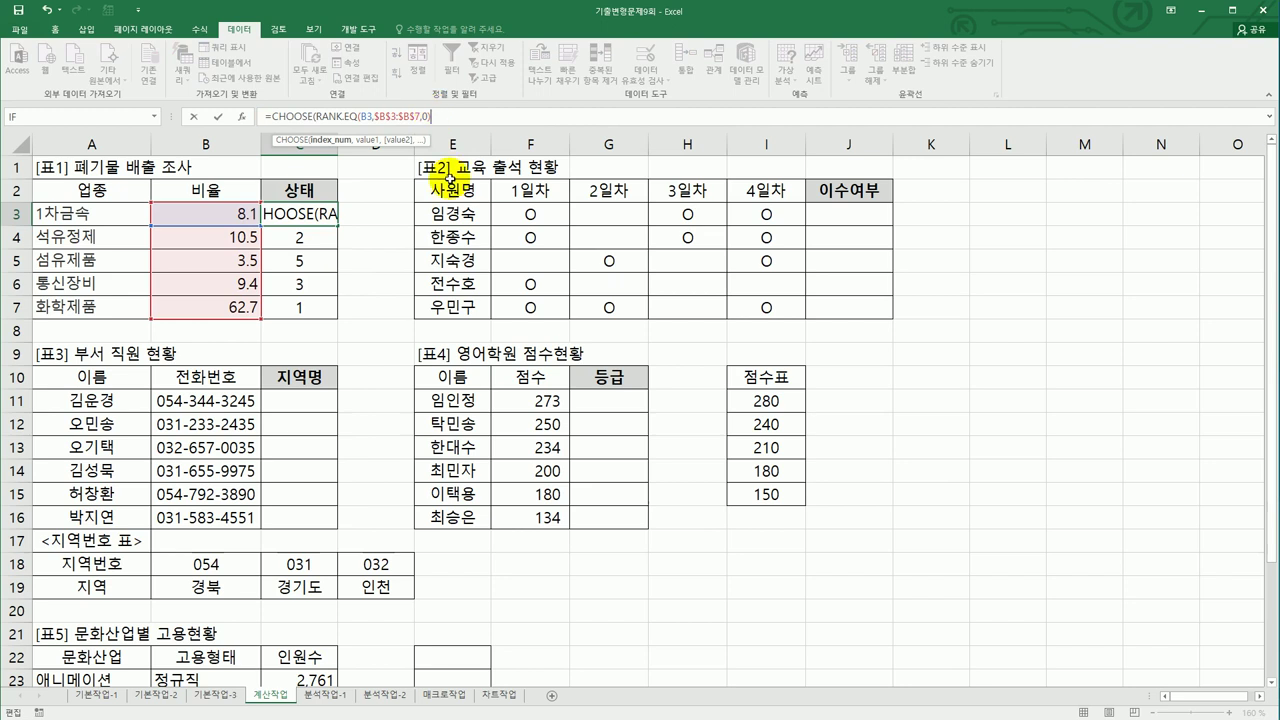
type(",")
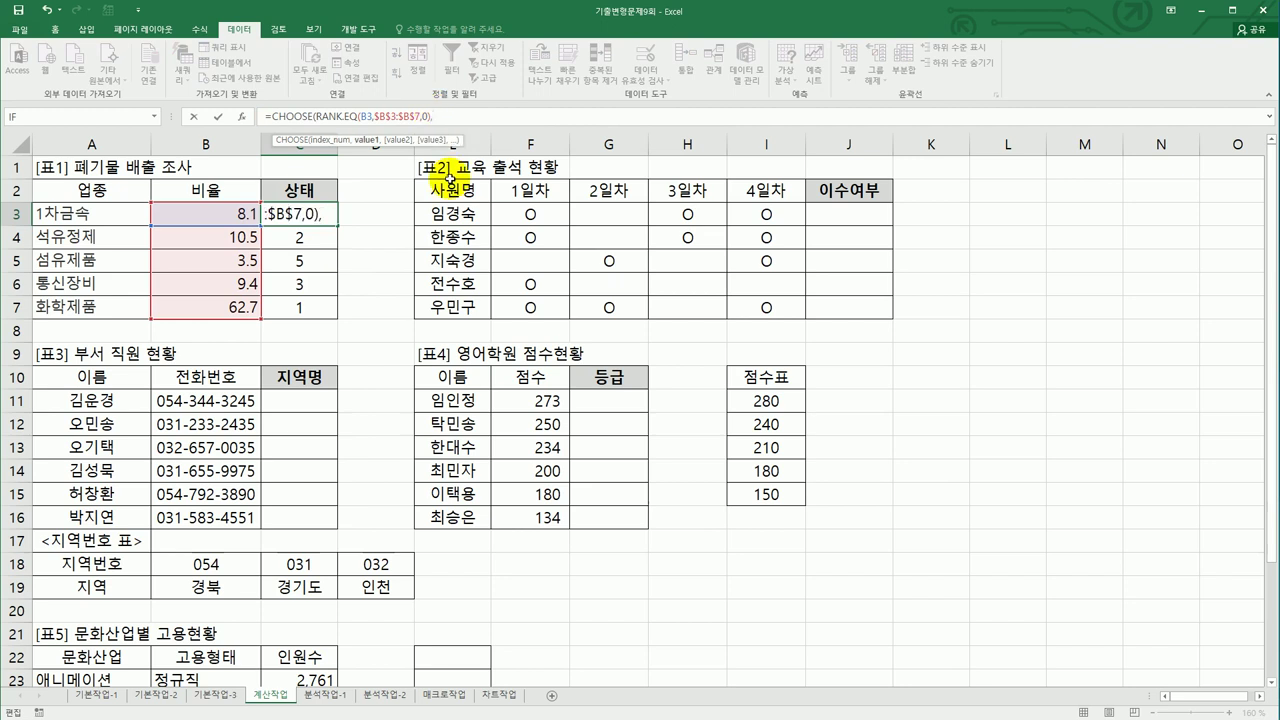
left_click(241, 119)
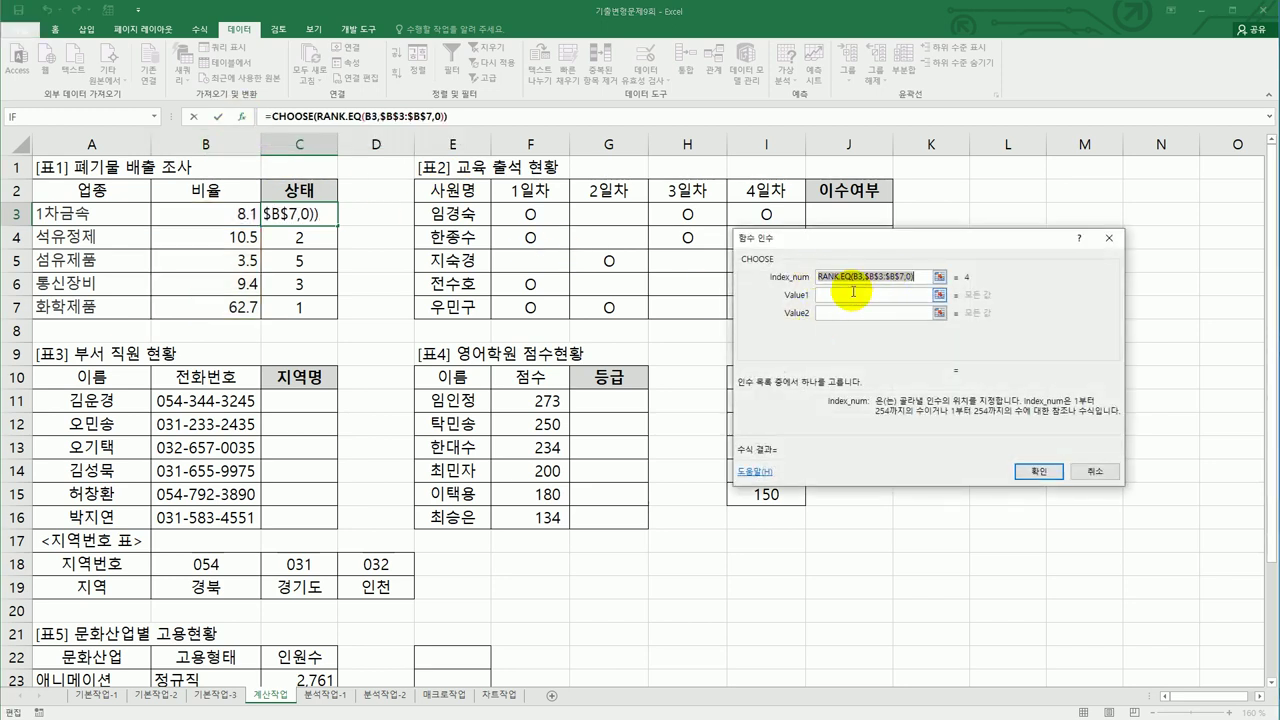
Set the CHOOSE values in C3 to "높음", "높음", "중간", "중간" and "낮음", and fill the formula down to C7.
left_click(838, 293)
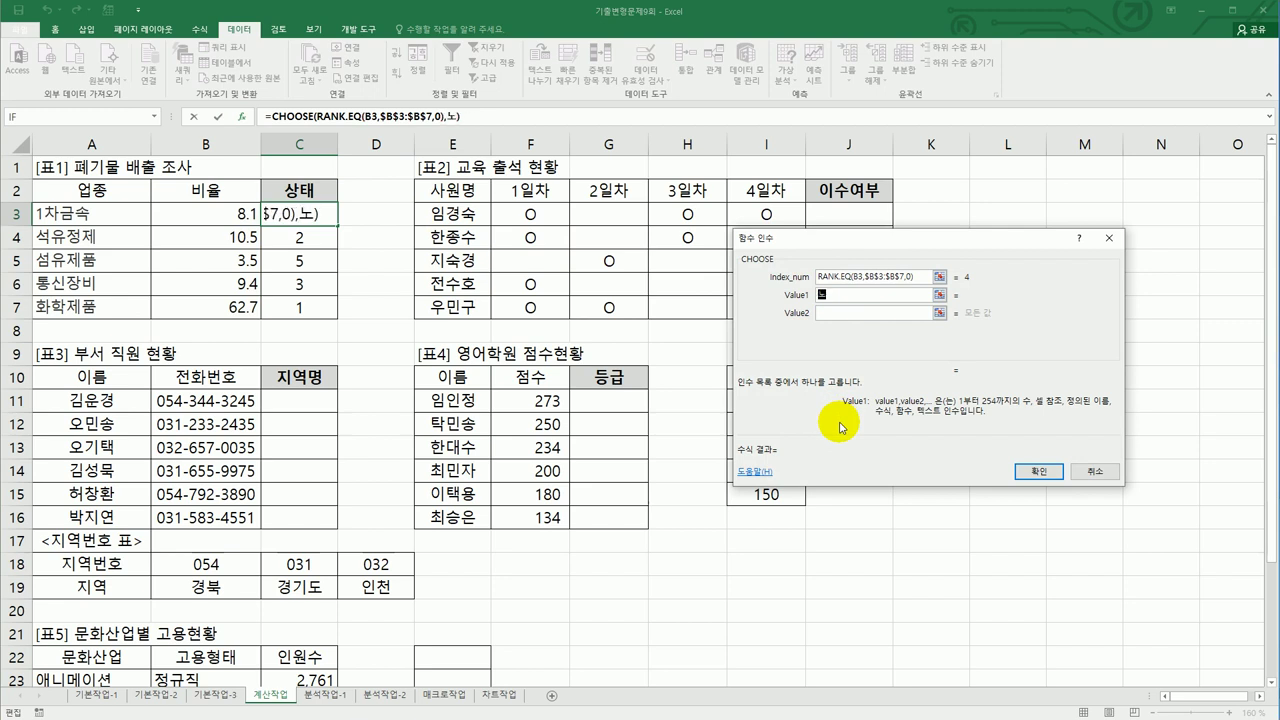
type("높음")
key("Tab")
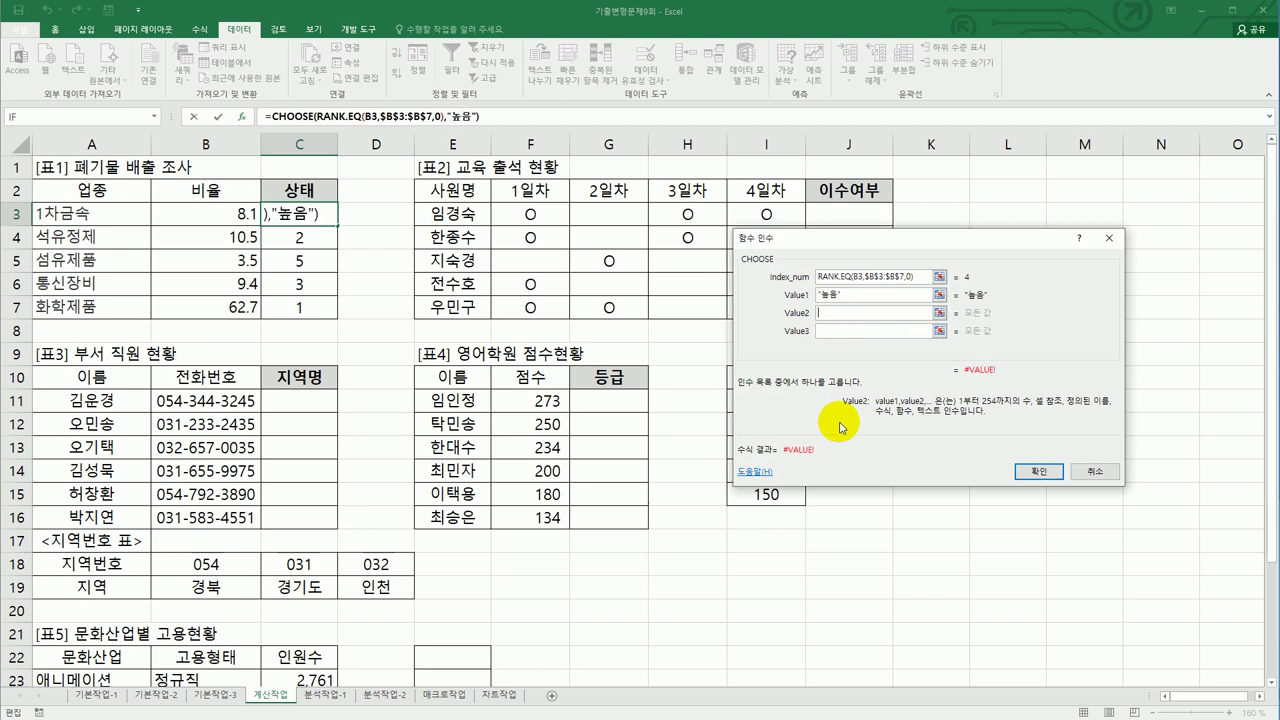
type("높음")
key("Tab")
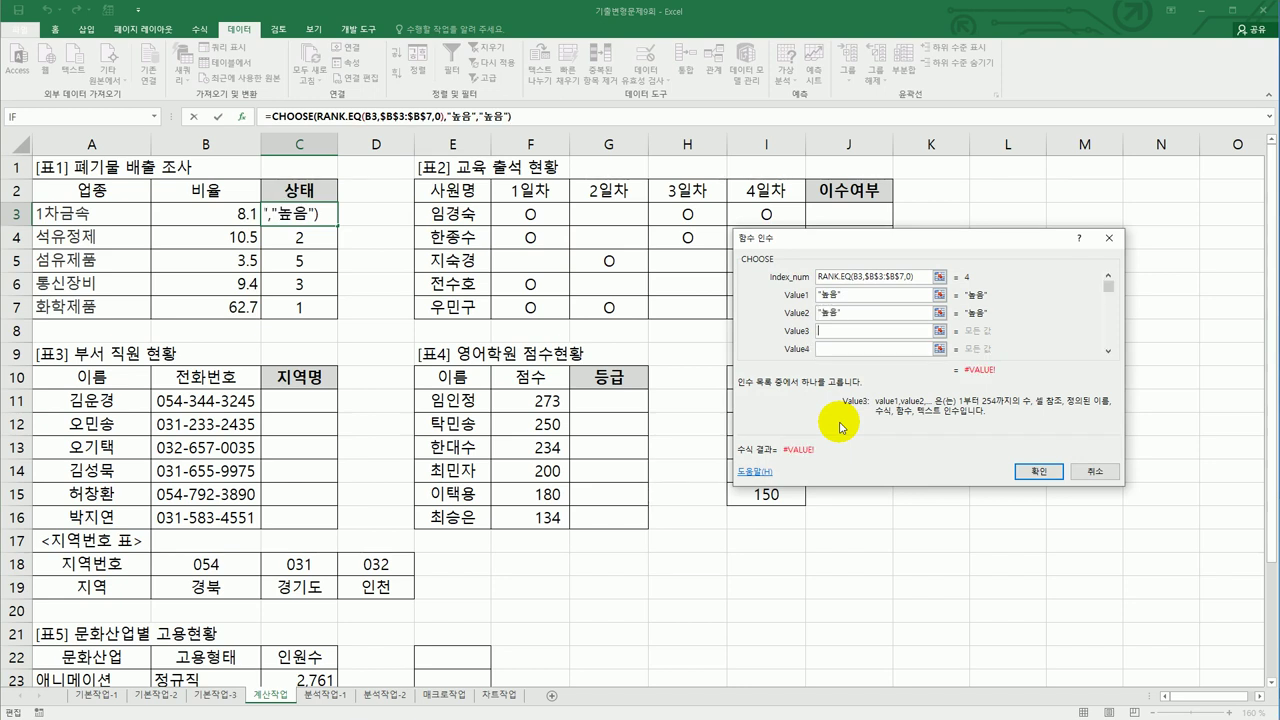
type("중간")
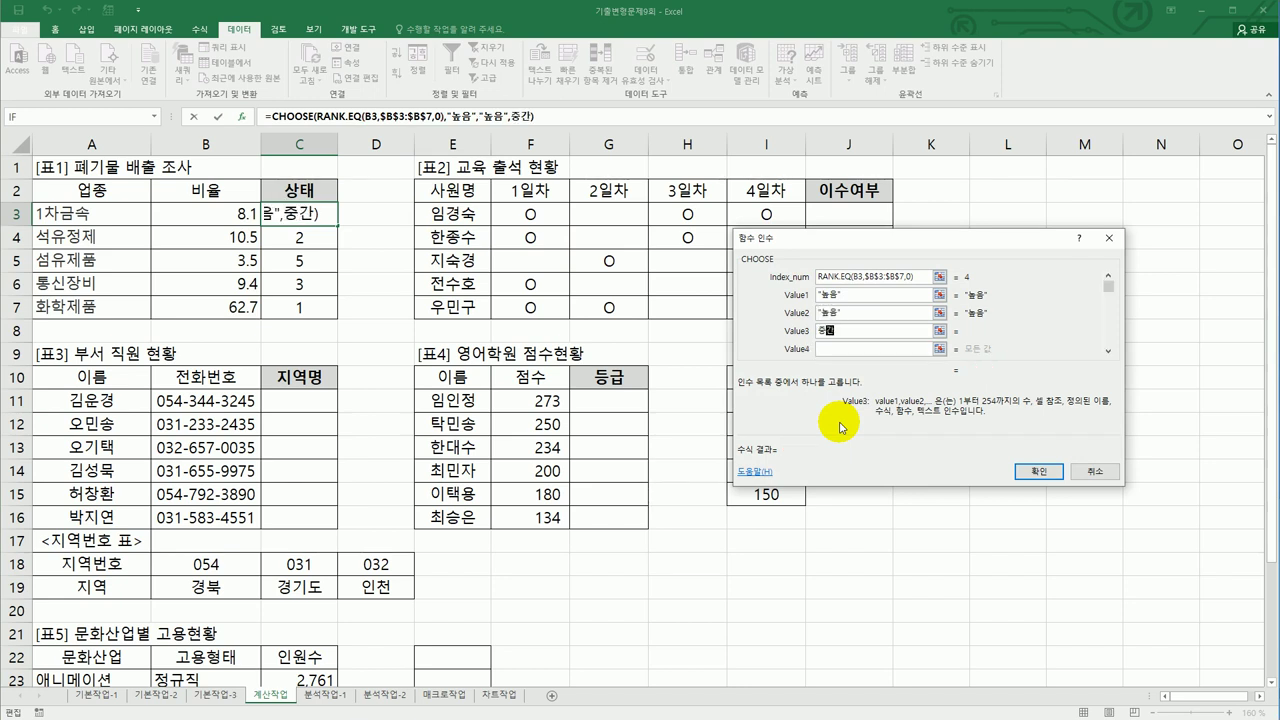
key("Tab")
type("중간")
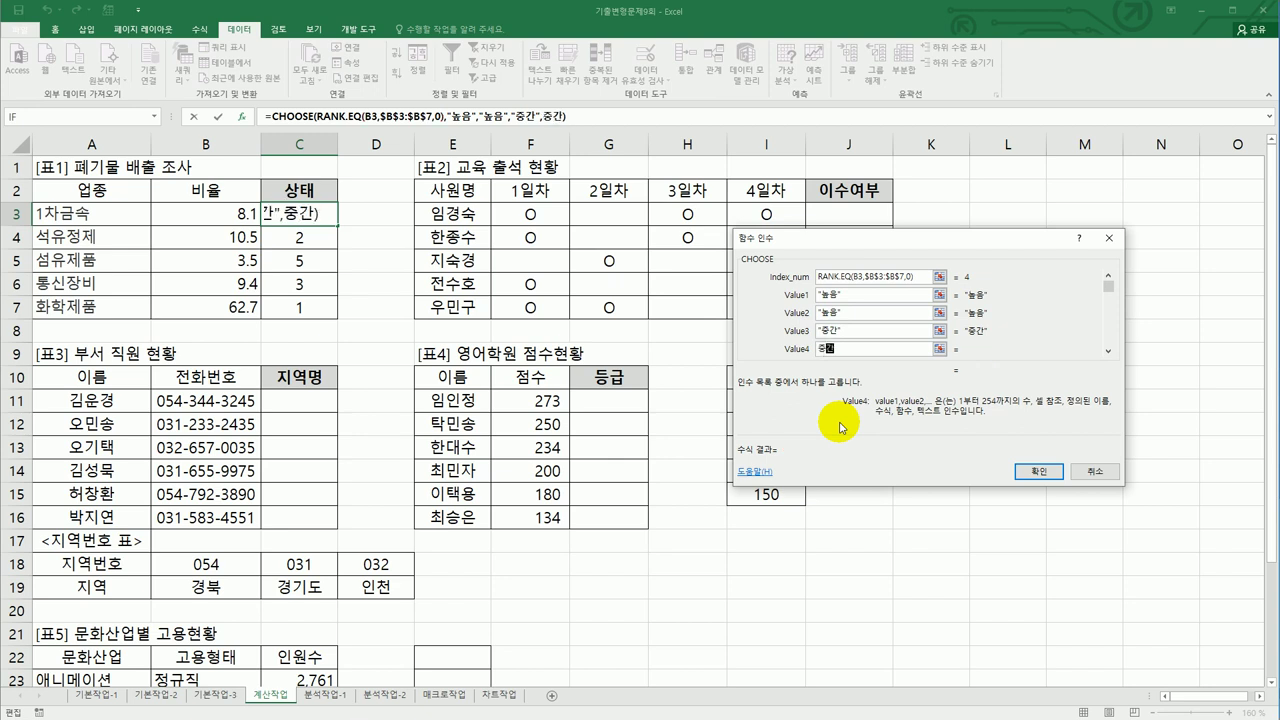
key("Tab")
type("낮음")
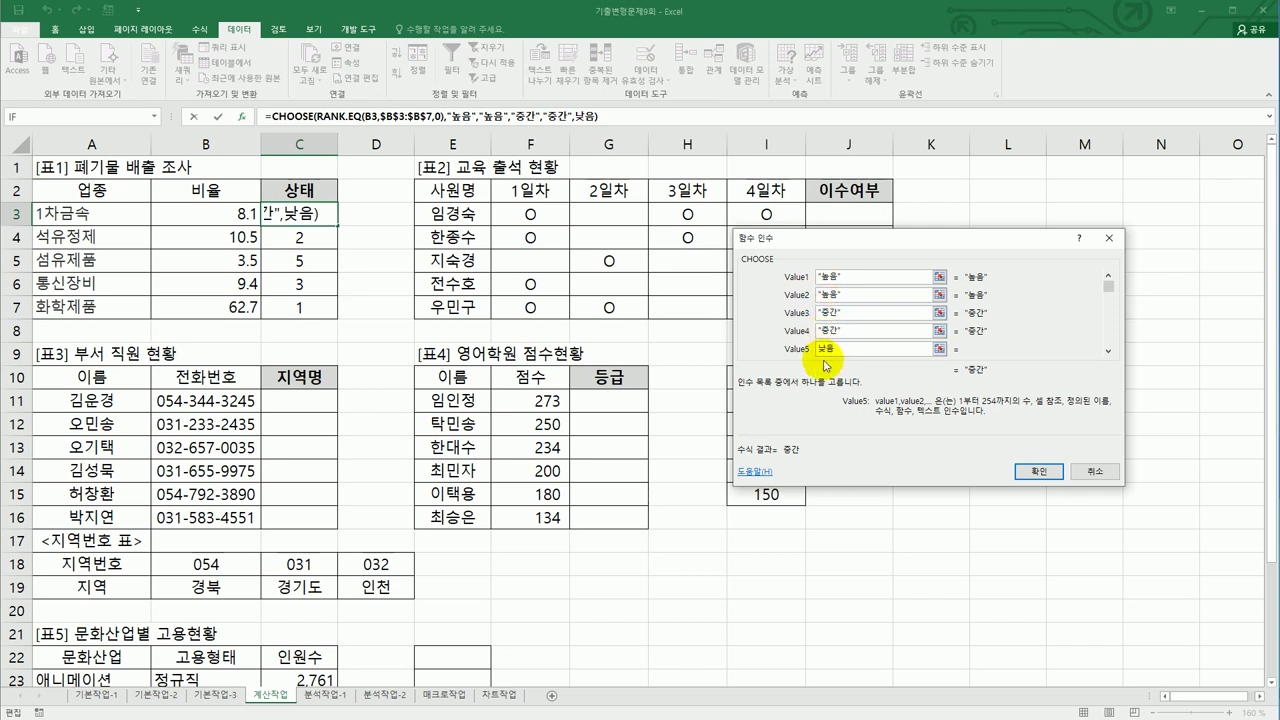
left_click(1039, 471)
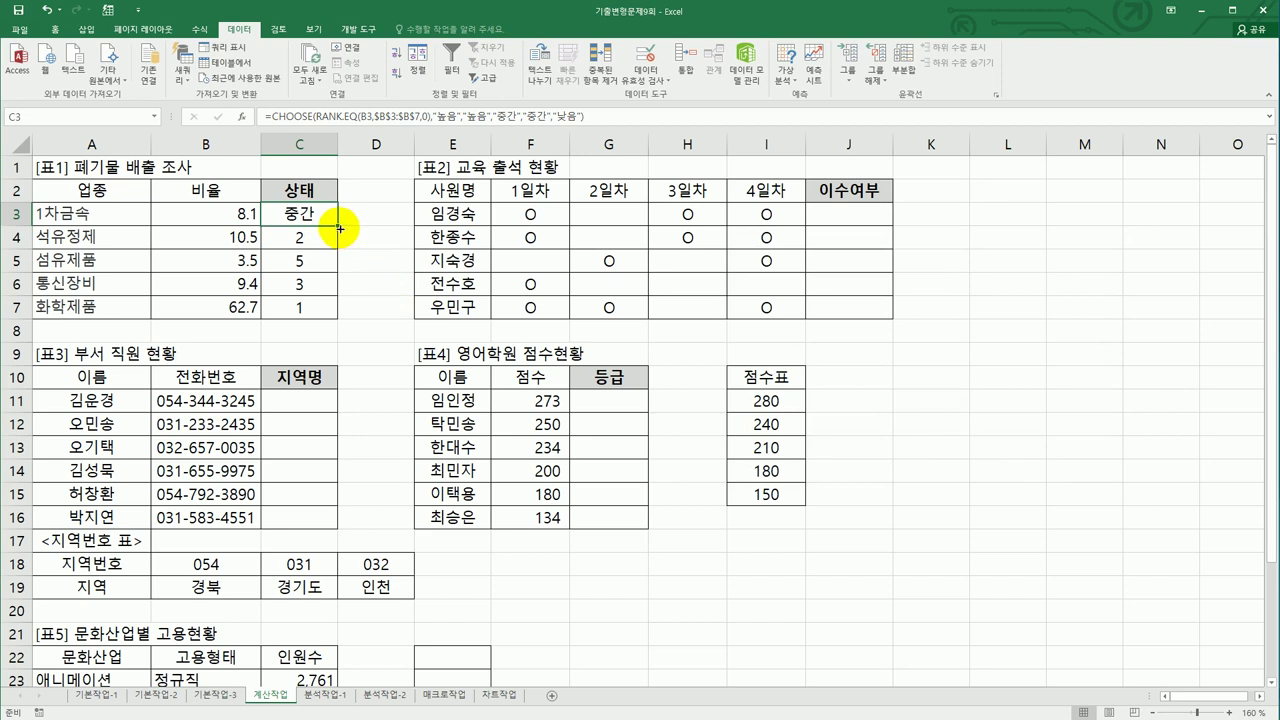
left_click_drag(337, 226, 323, 314)
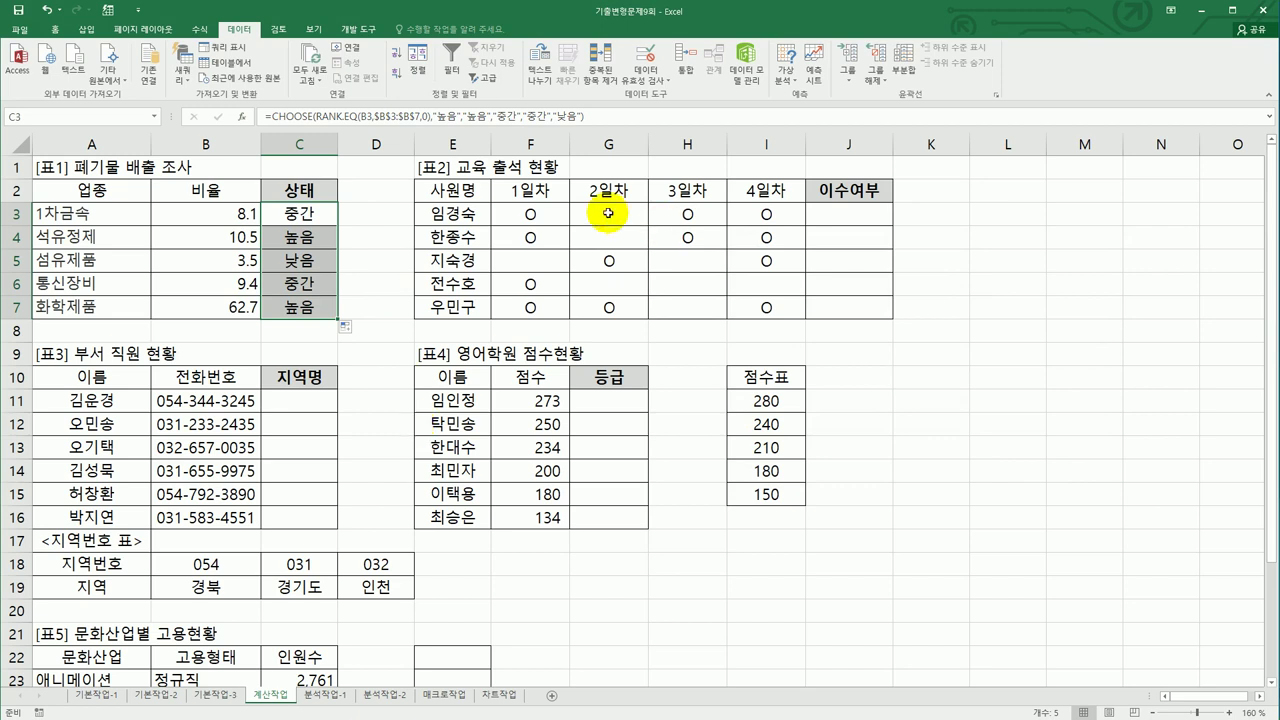
Enter a COUNTBLANK formula over F3:I3 in J3 under 이수여부.
left_click(851, 214)
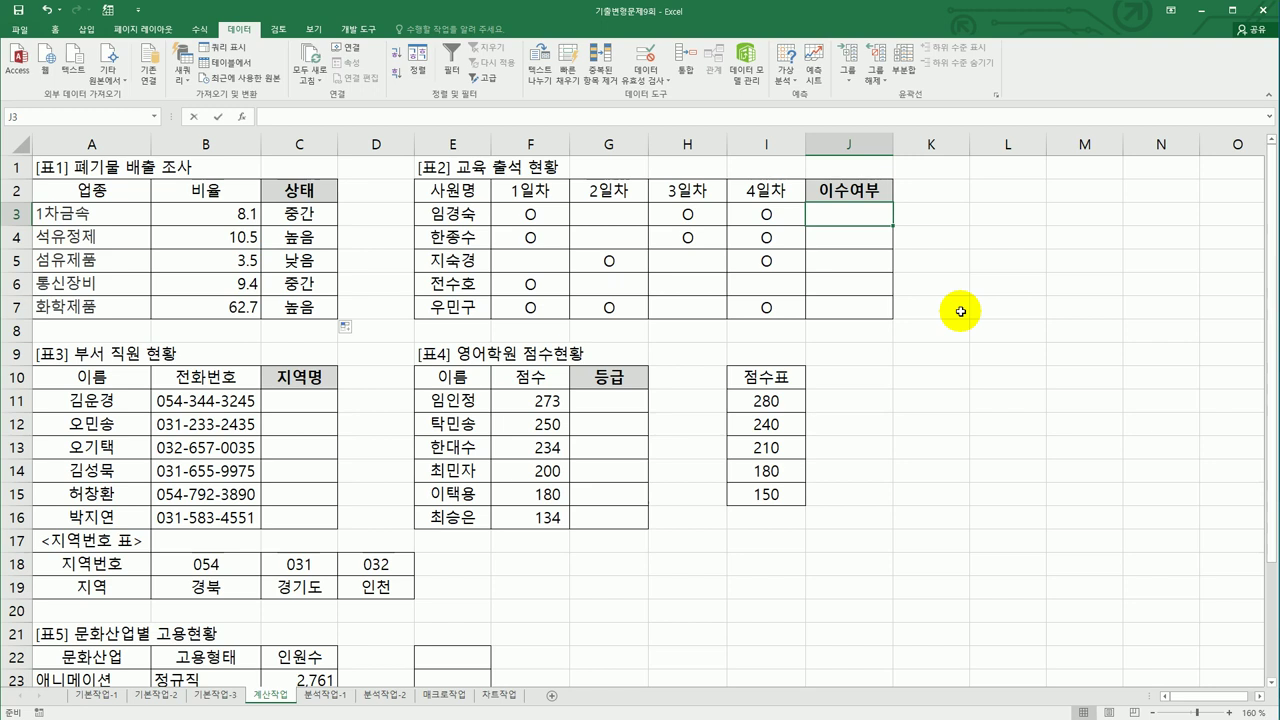
type("=")
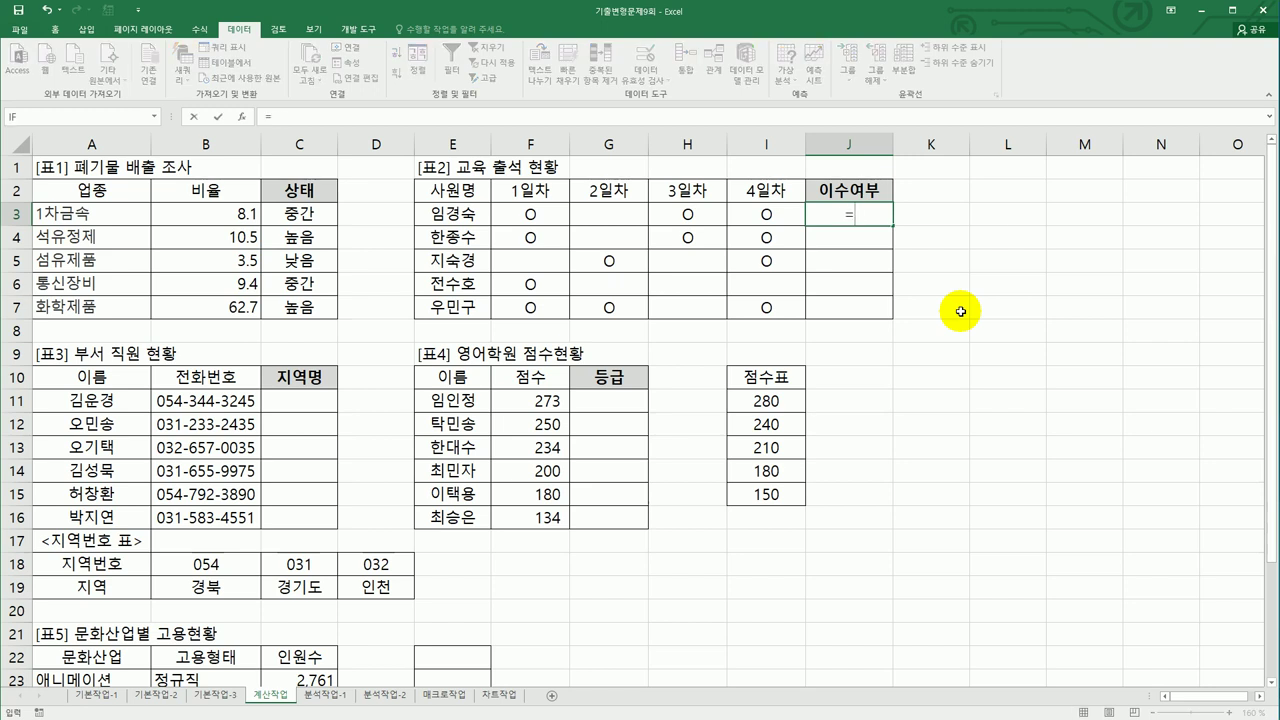
type("co")
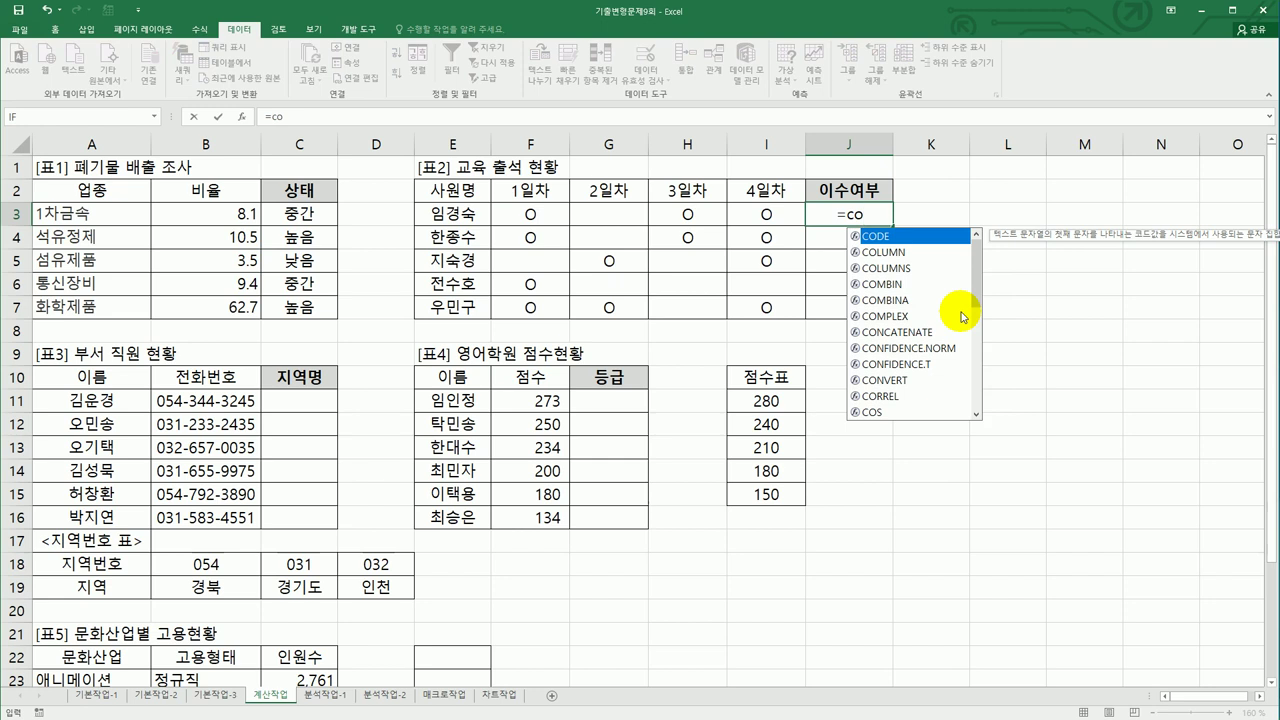
type("u")
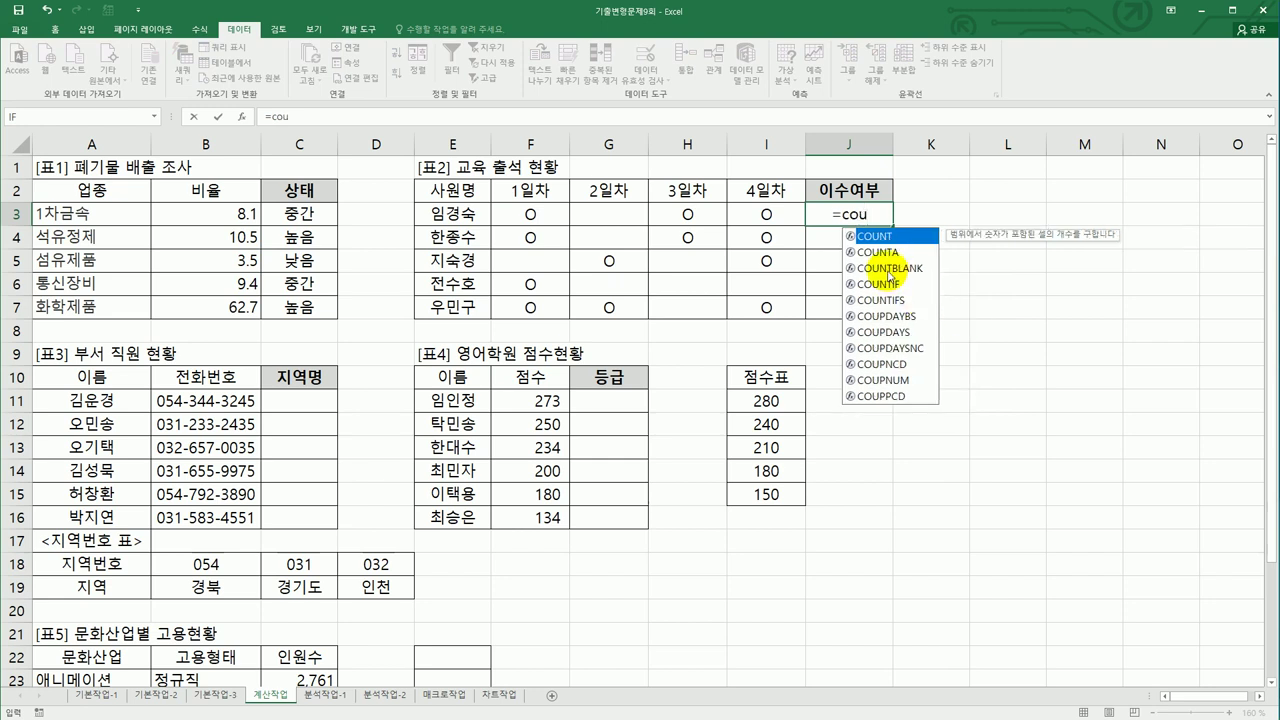
double_click(888, 268)
left_click_drag(530, 213, 745, 212)
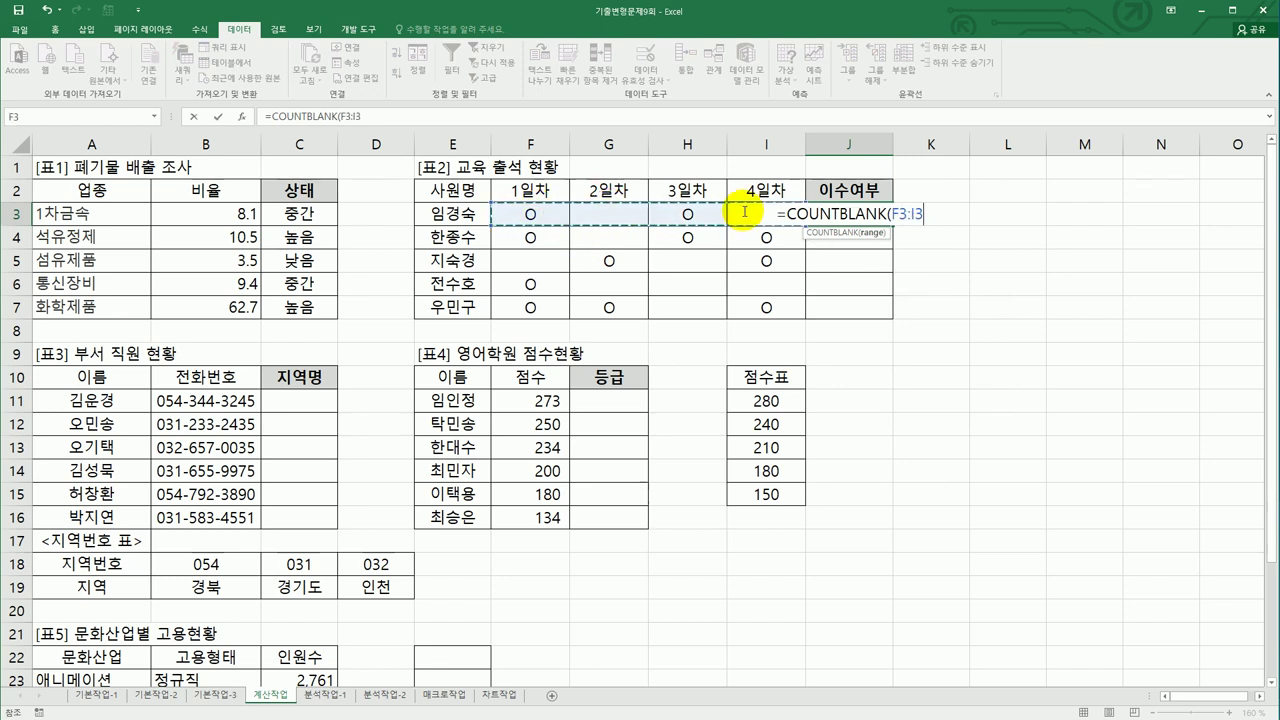
key("Return")
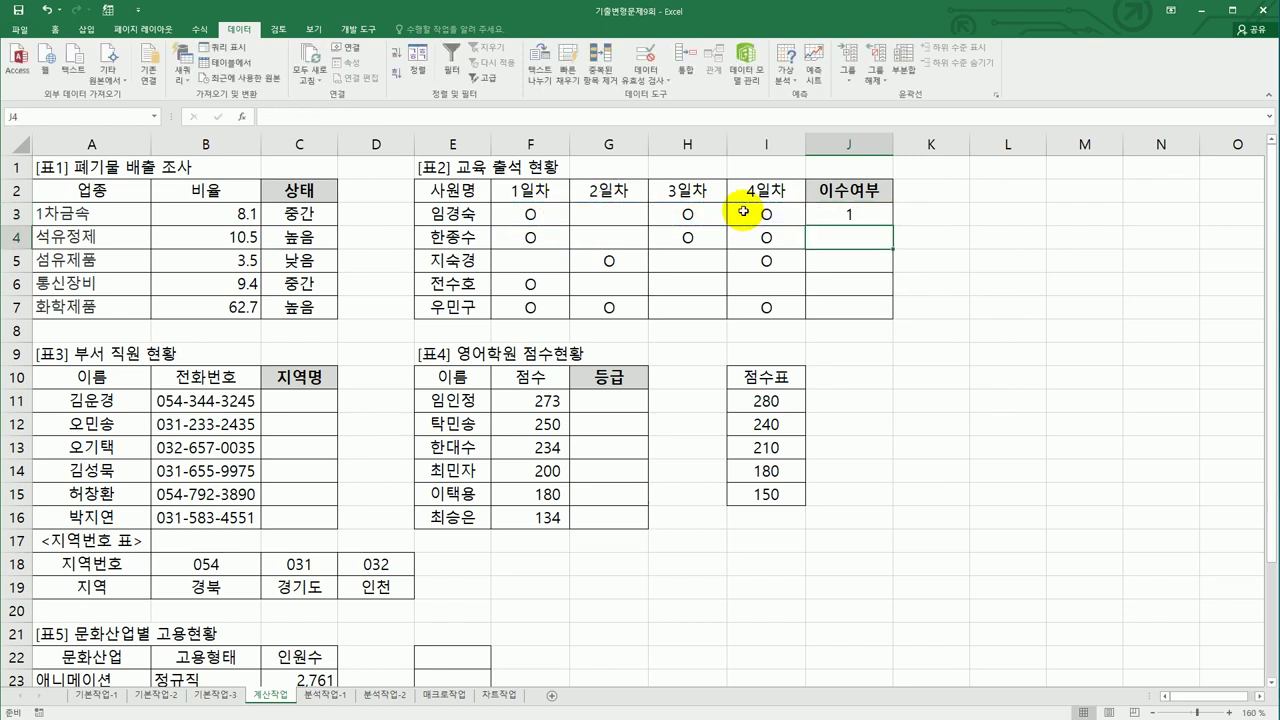
Wrap the COUNTBLANK formula in J3 in an IF function with the logical test COUNTBLANK(F3:I3)<=1.
left_click(815, 215)
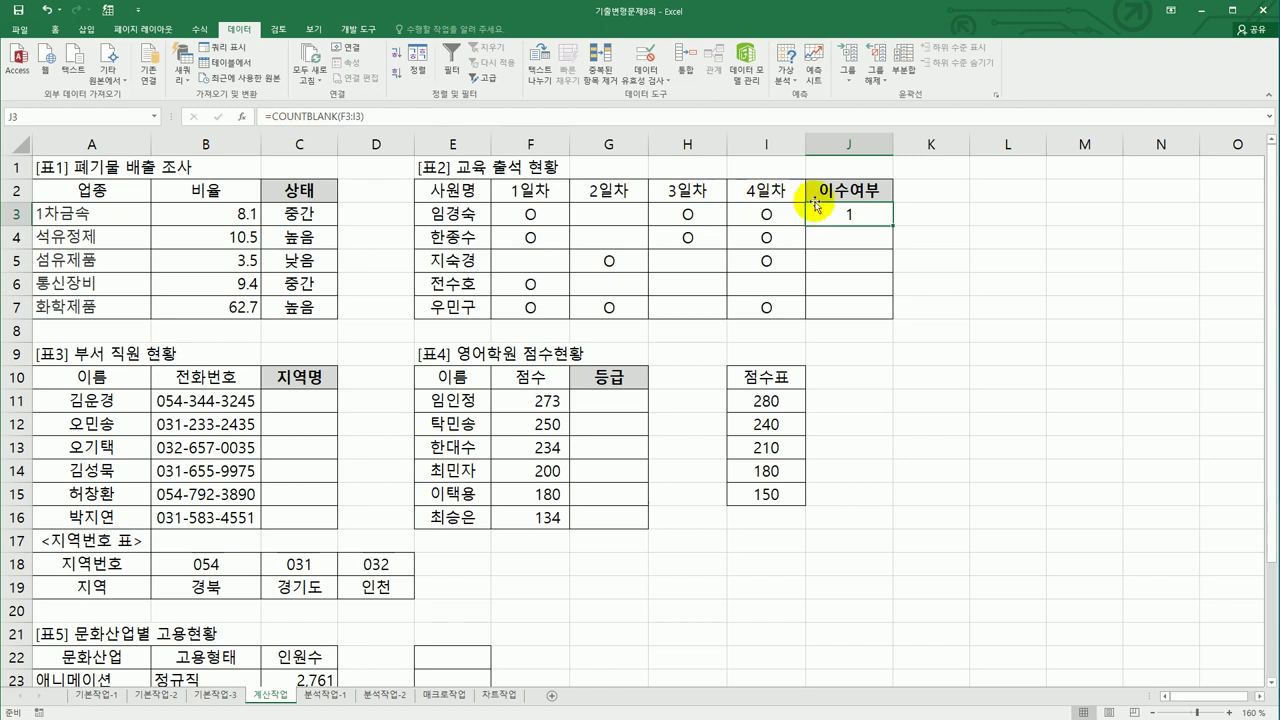
double_click(826, 210)
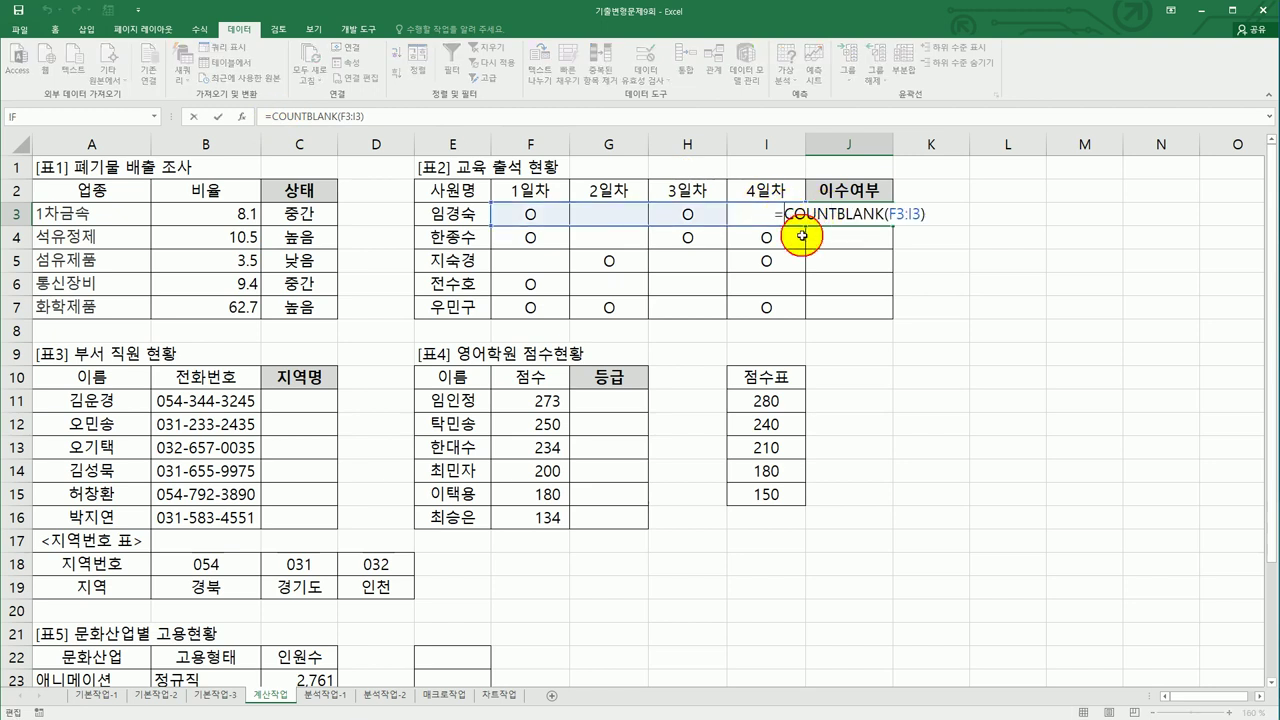
key("Home")
key("Right")
type("if(")
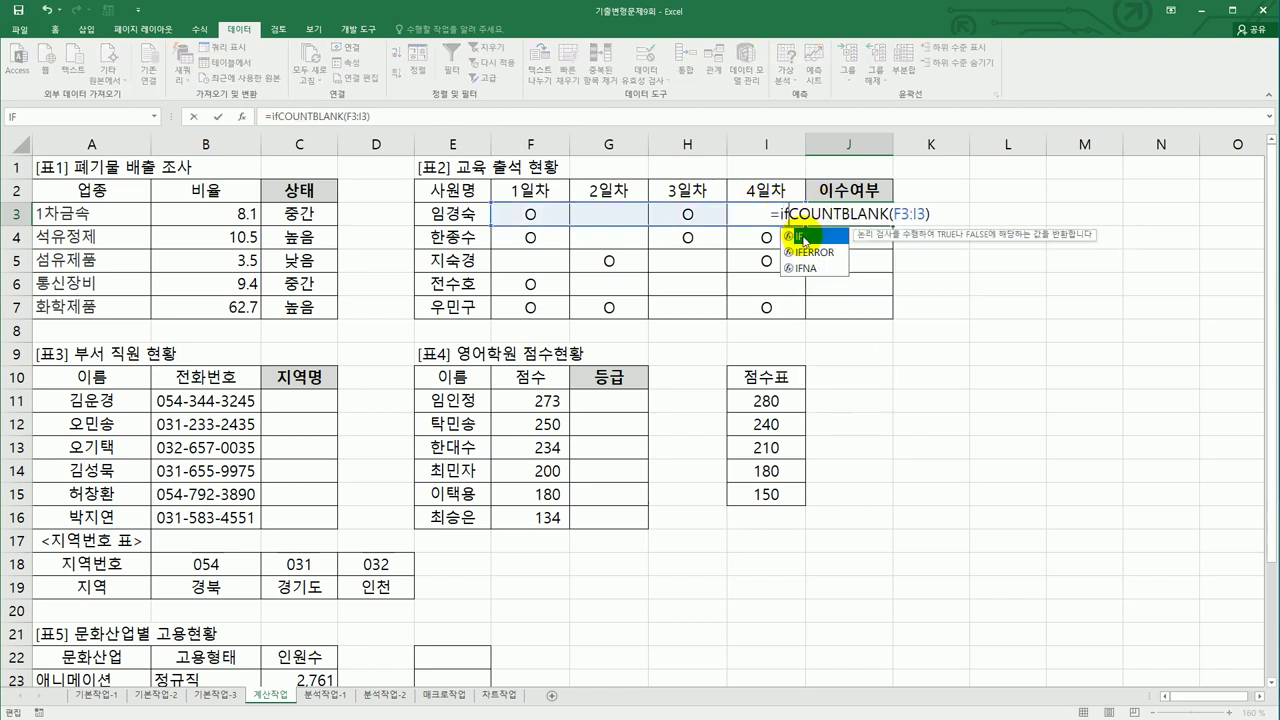
left_click(955, 213)
type("<1")
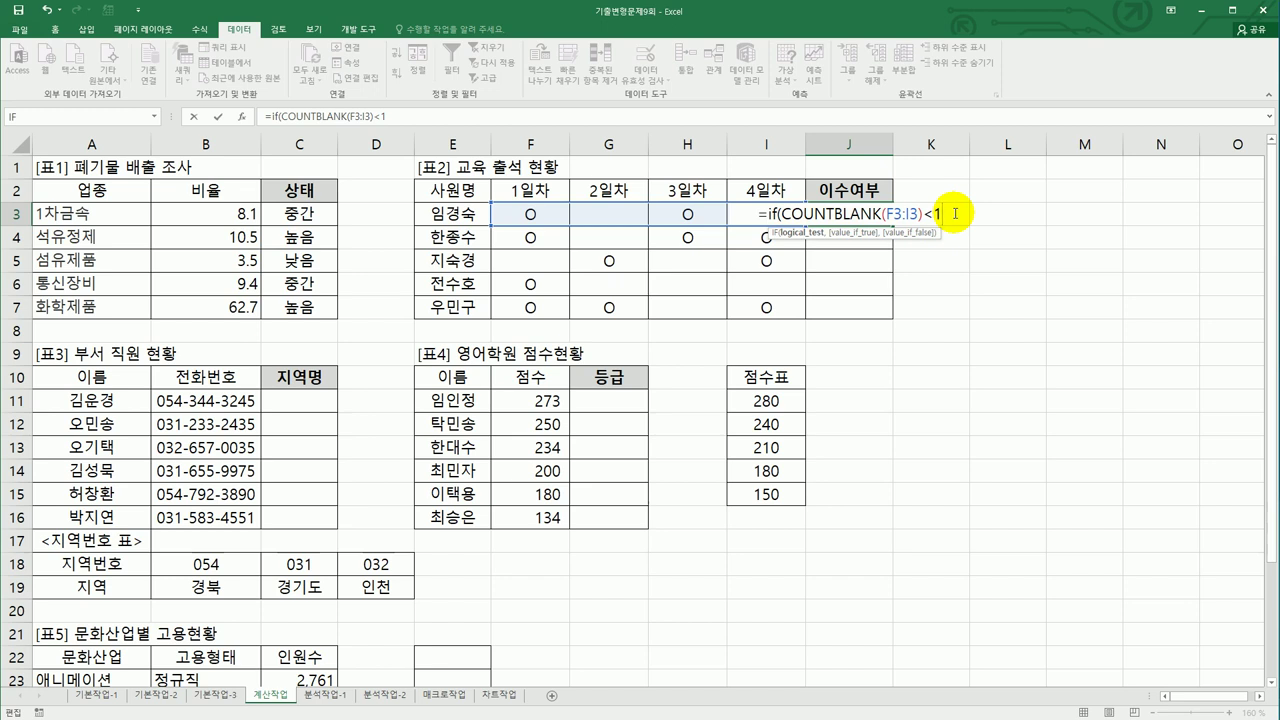
key("BackSpace")
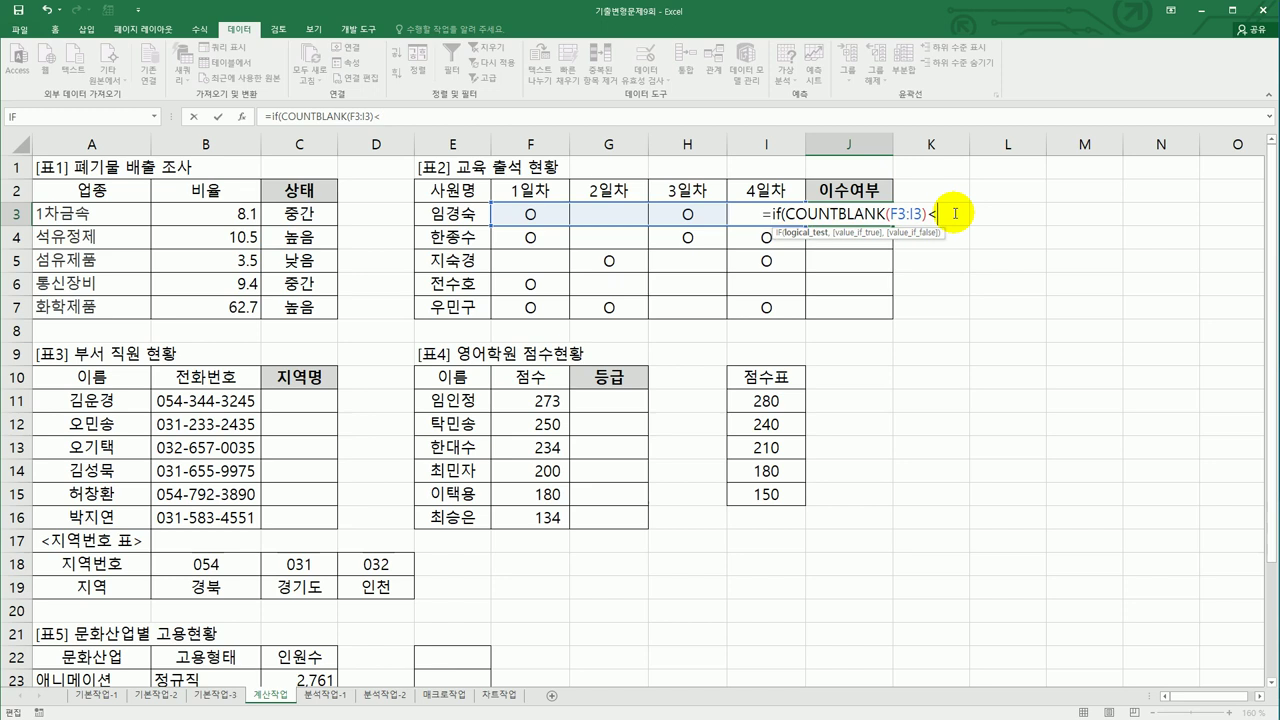
type("-")
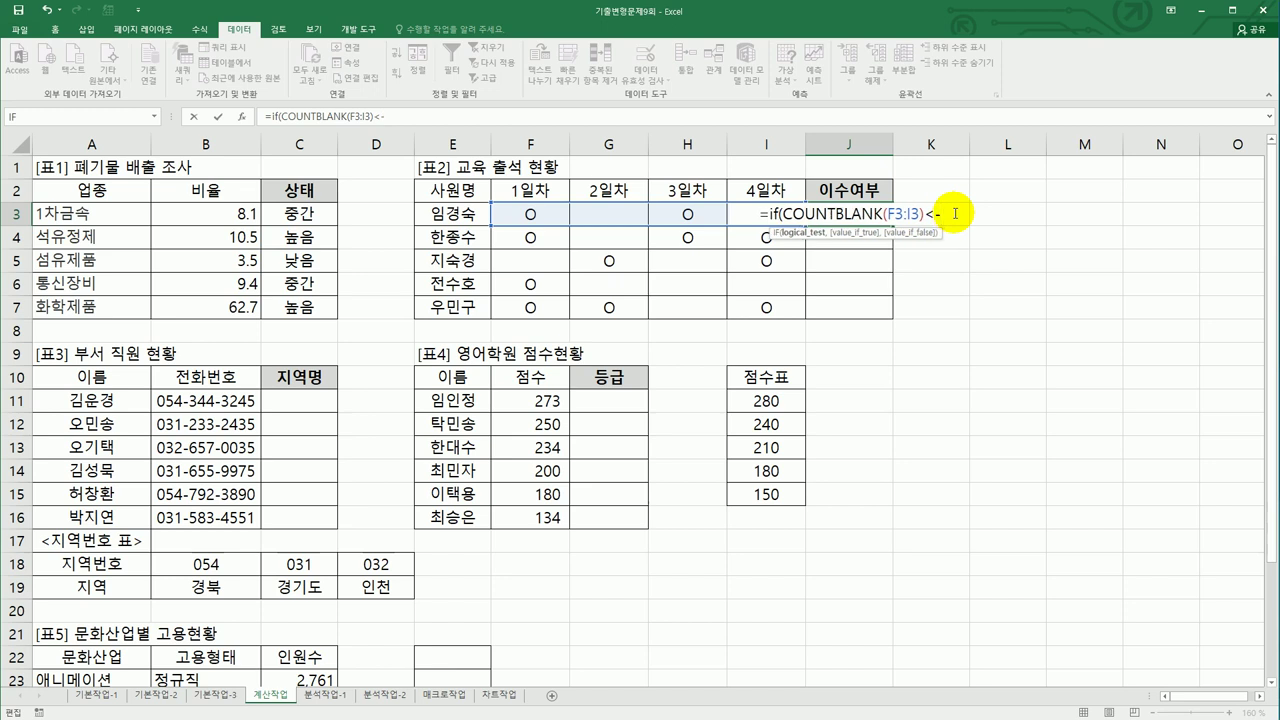
key("BackSpace")
type("=1")
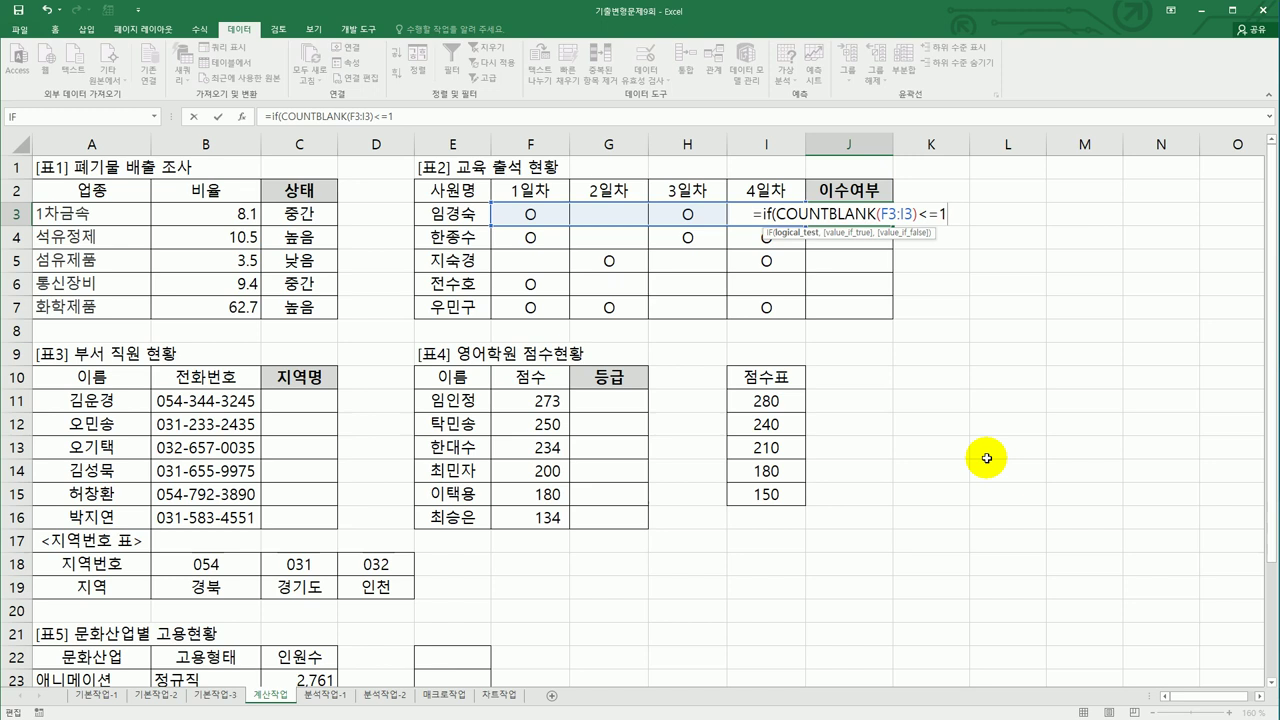
Complete the J3 IF formula with "이수" if true and "" if false, and fill it down to J7.
type(",")
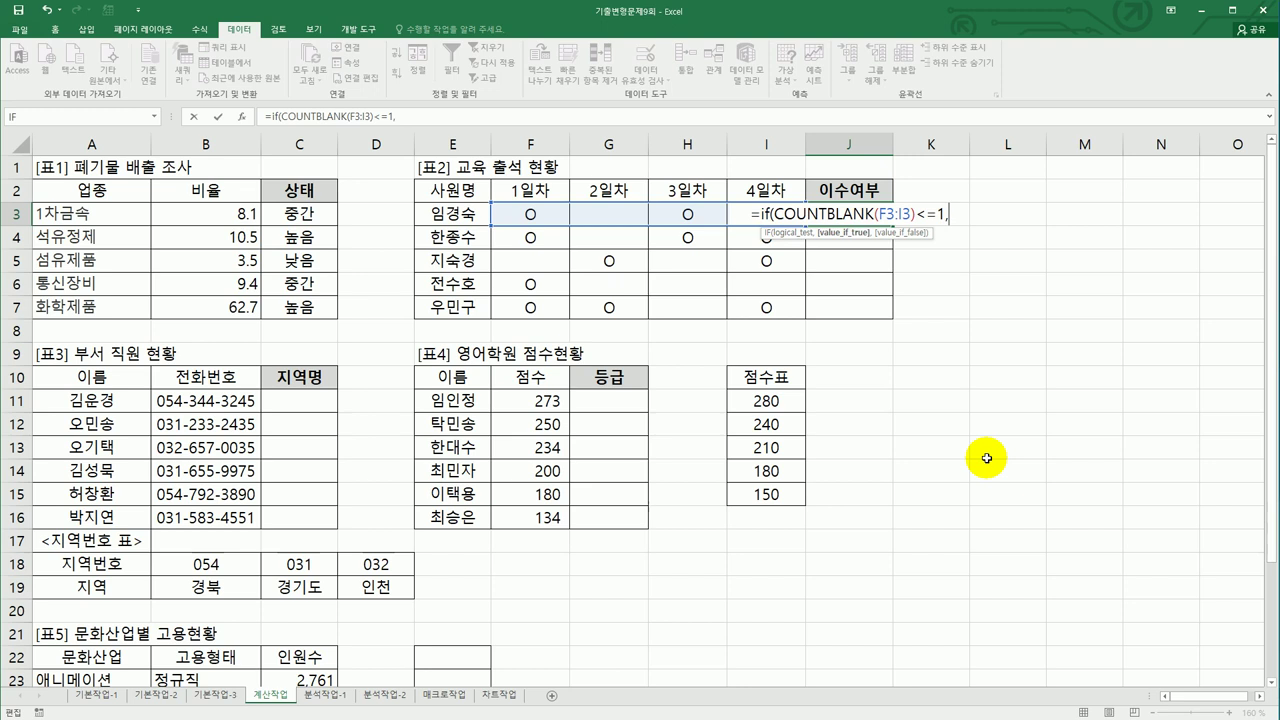
type("\"이")
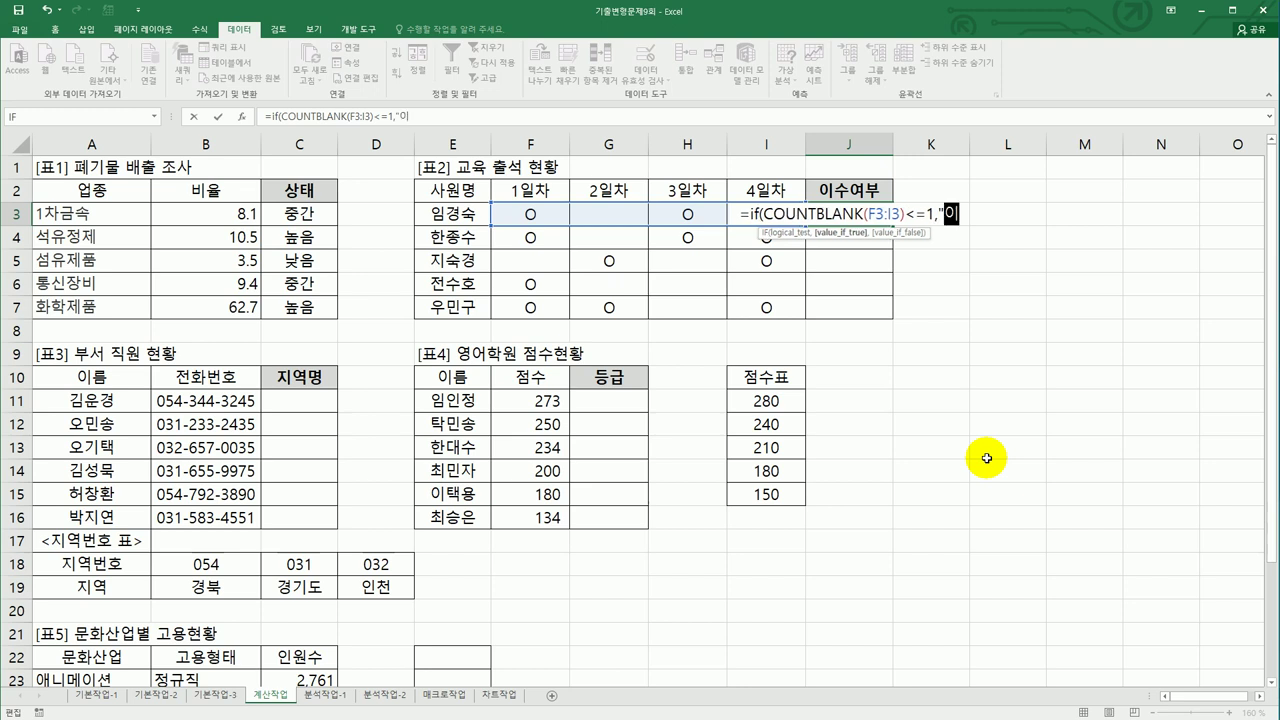
type("수\",")
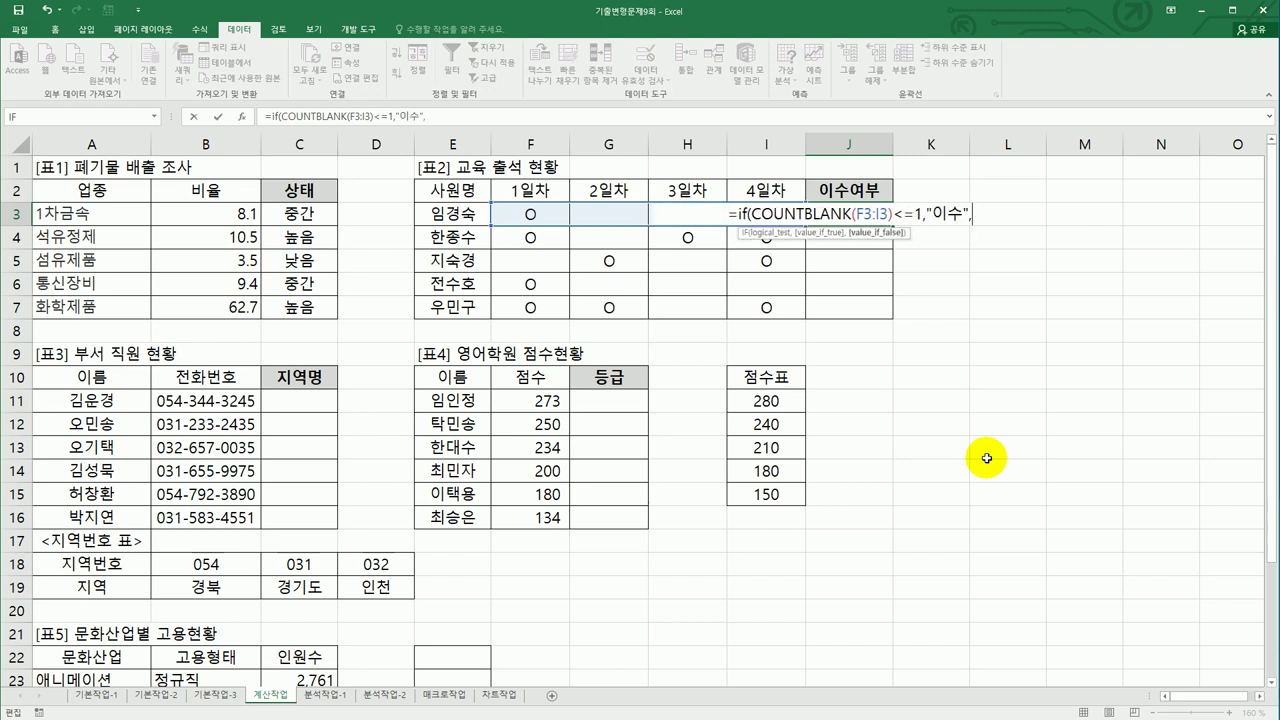
type("\"\")")
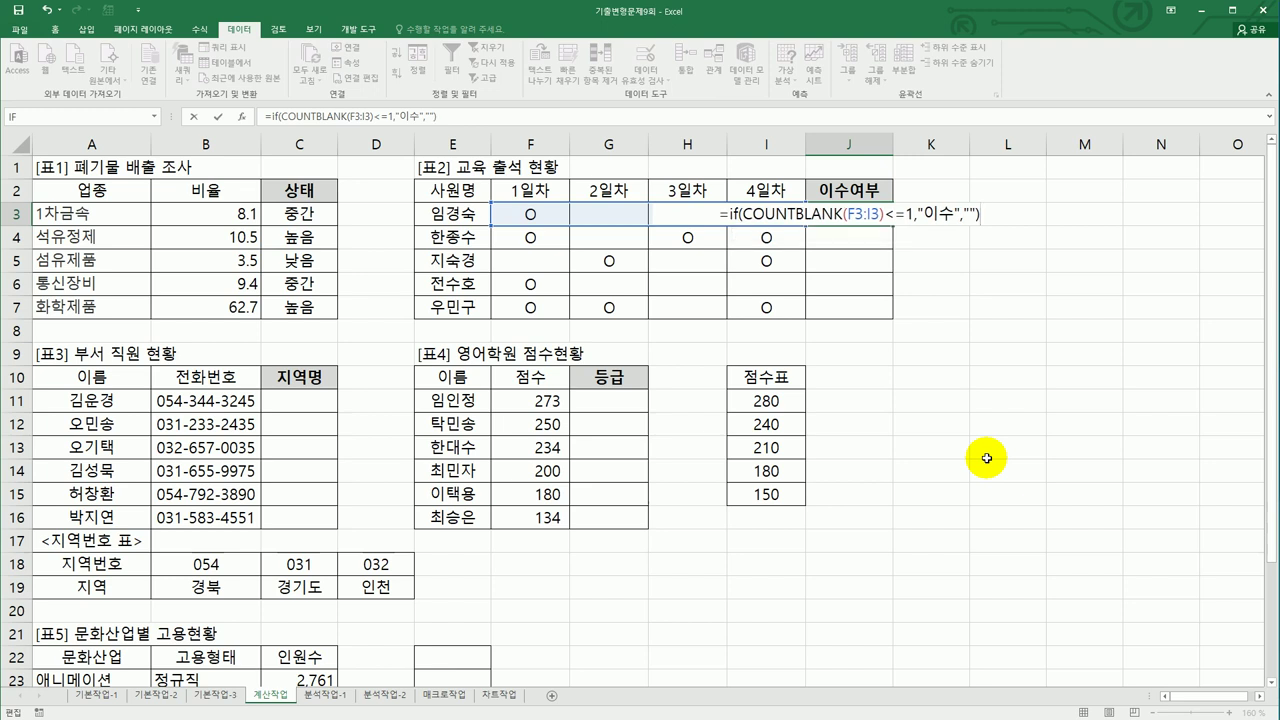
key("Return")
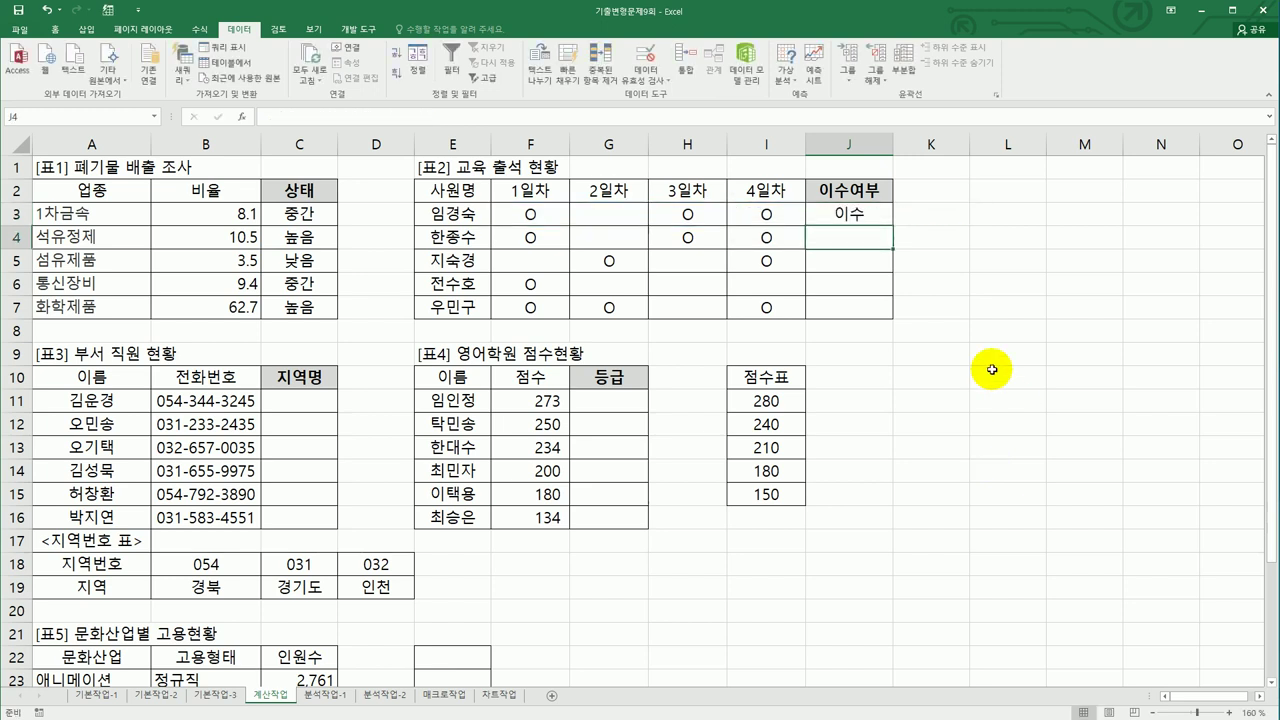
left_click(889, 215)
left_click_drag(893, 226, 894, 315)
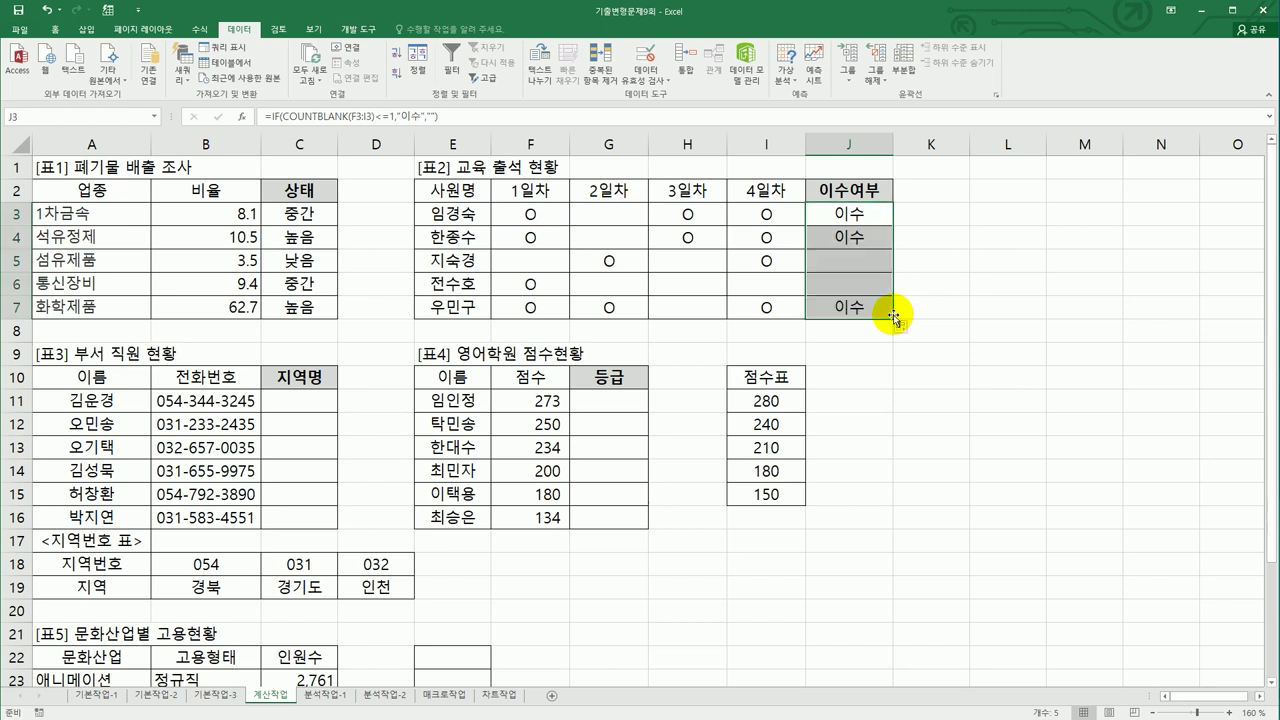
Check the 이수여부 results in 표2 against the blank attendance cells in rows 3 to 6.
left_click(604, 229)
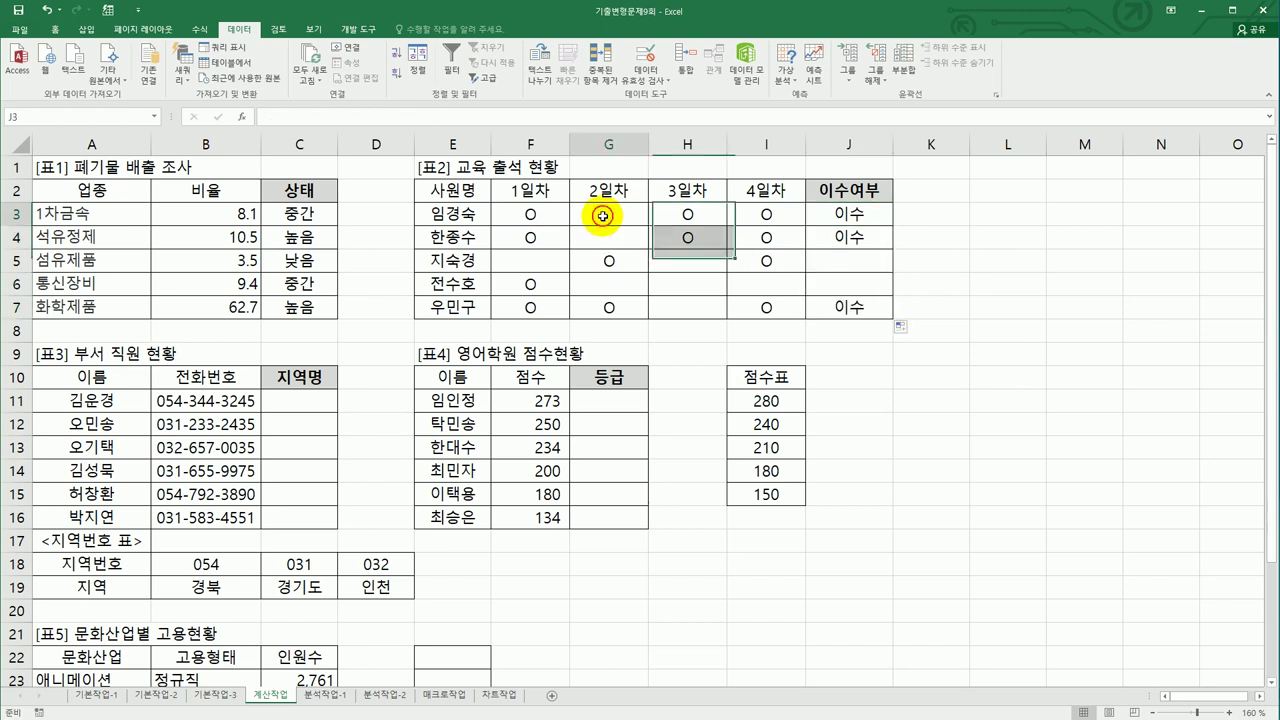
left_click(842, 232)
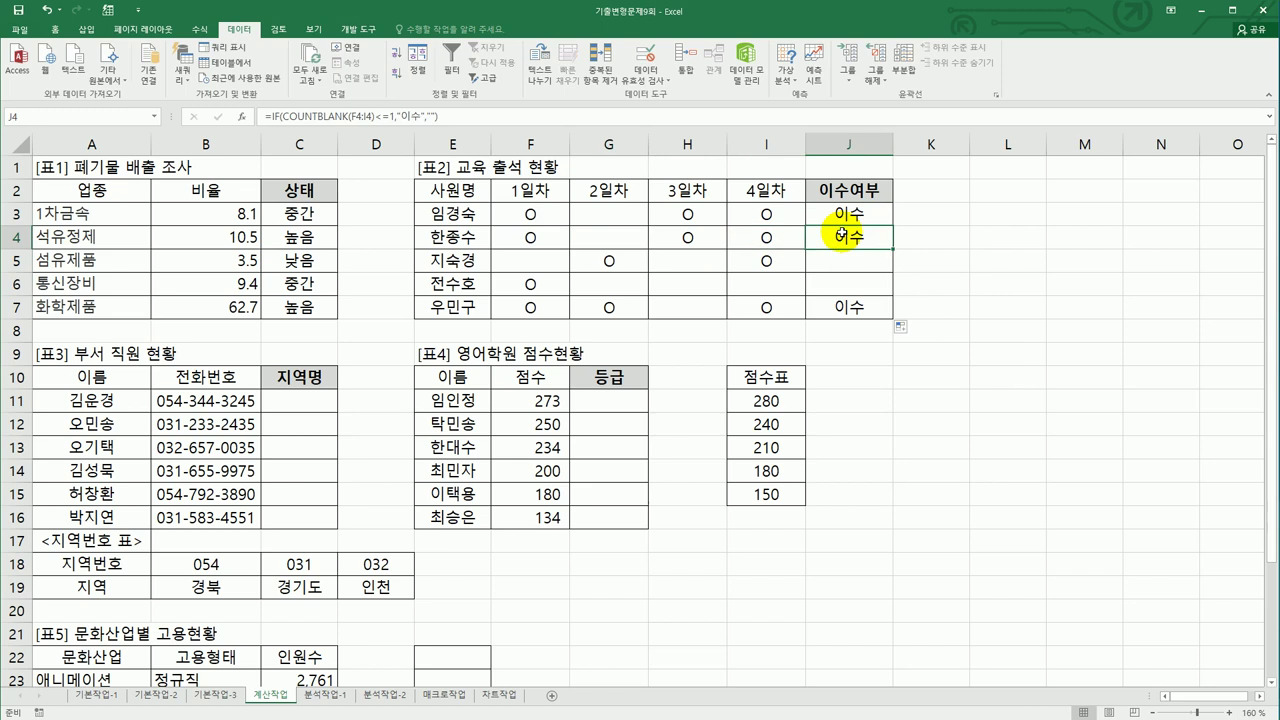
left_click(554, 263)
left_click(659, 261)
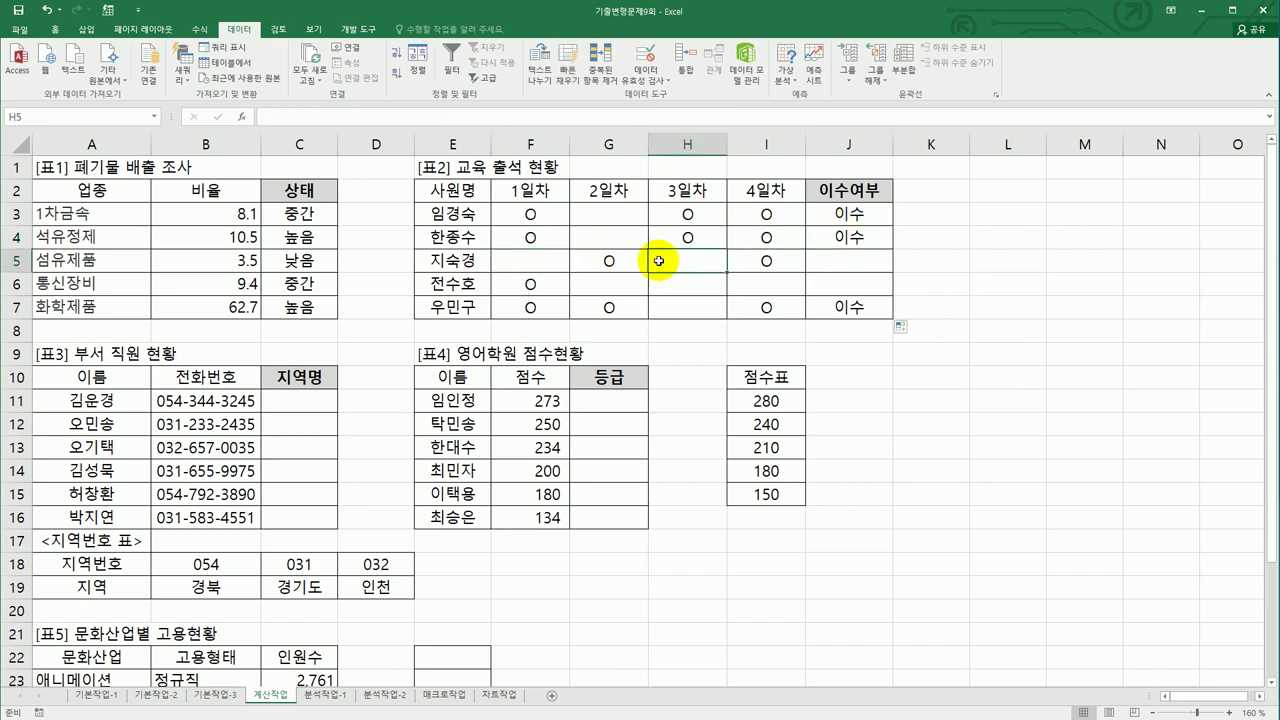
left_click(852, 263)
left_click(848, 279)
left_click(850, 380)
left_click(852, 394)
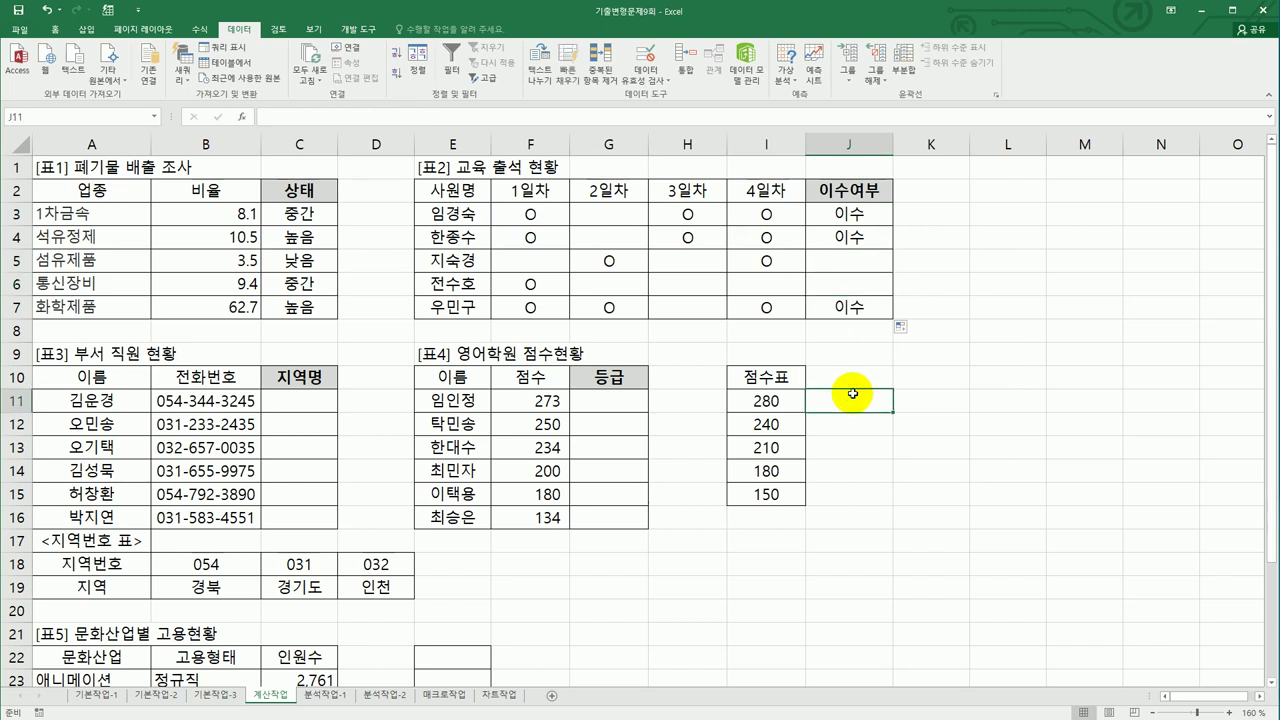
Examine the 지역번호 표 lookup range B18:D19 for 표3, and select C11 under 지역명.
left_click(285, 402)
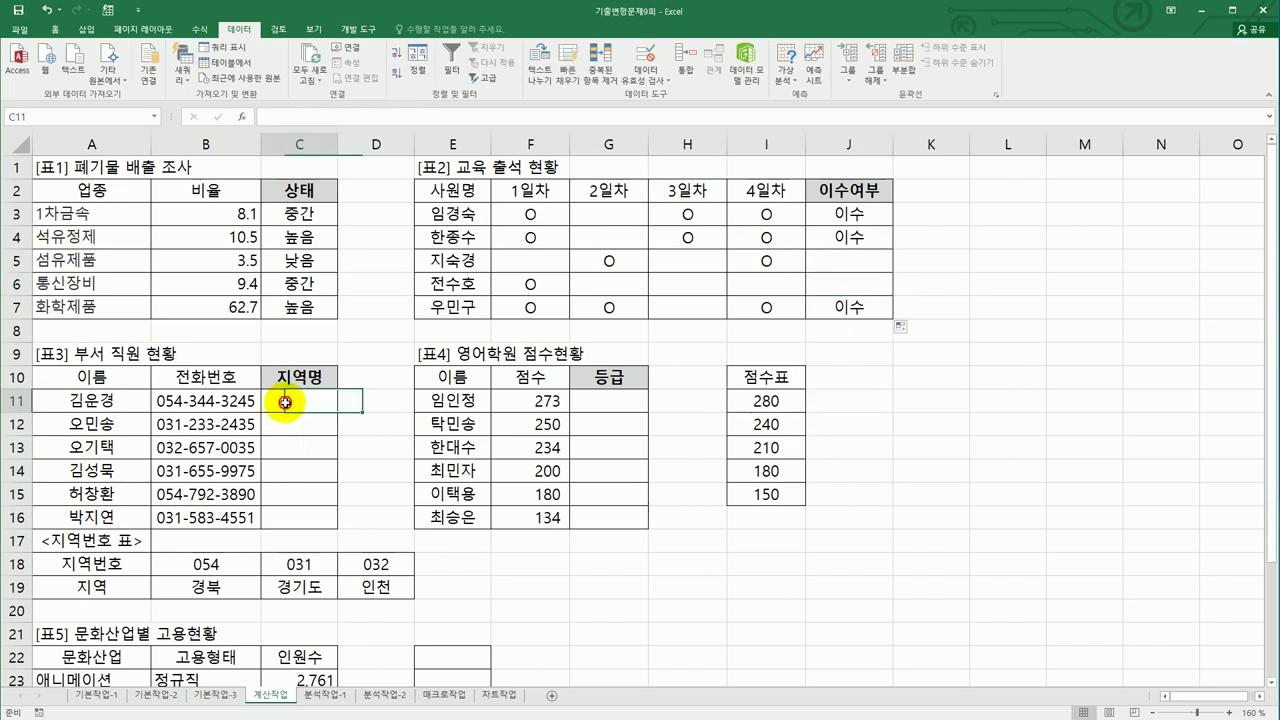
scroll(345, 415, "down", 3)
scroll(350, 424, "up", 1)
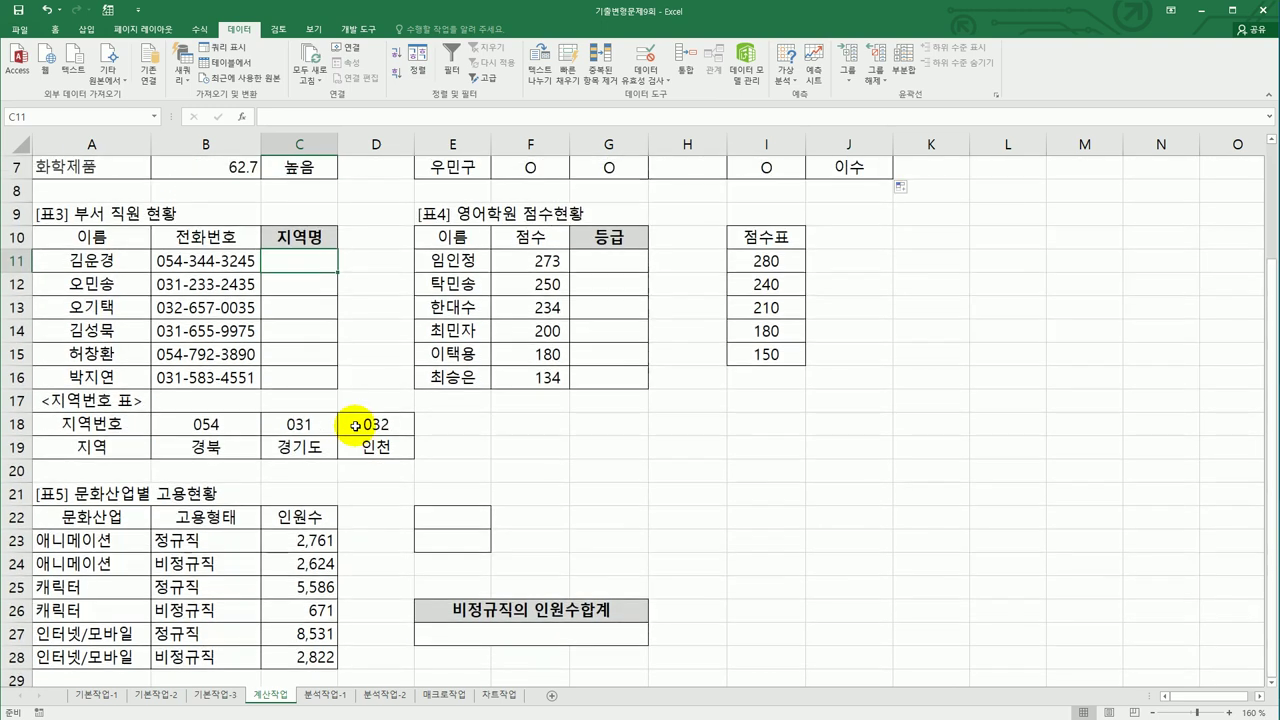
left_click_drag(190, 423, 345, 445)
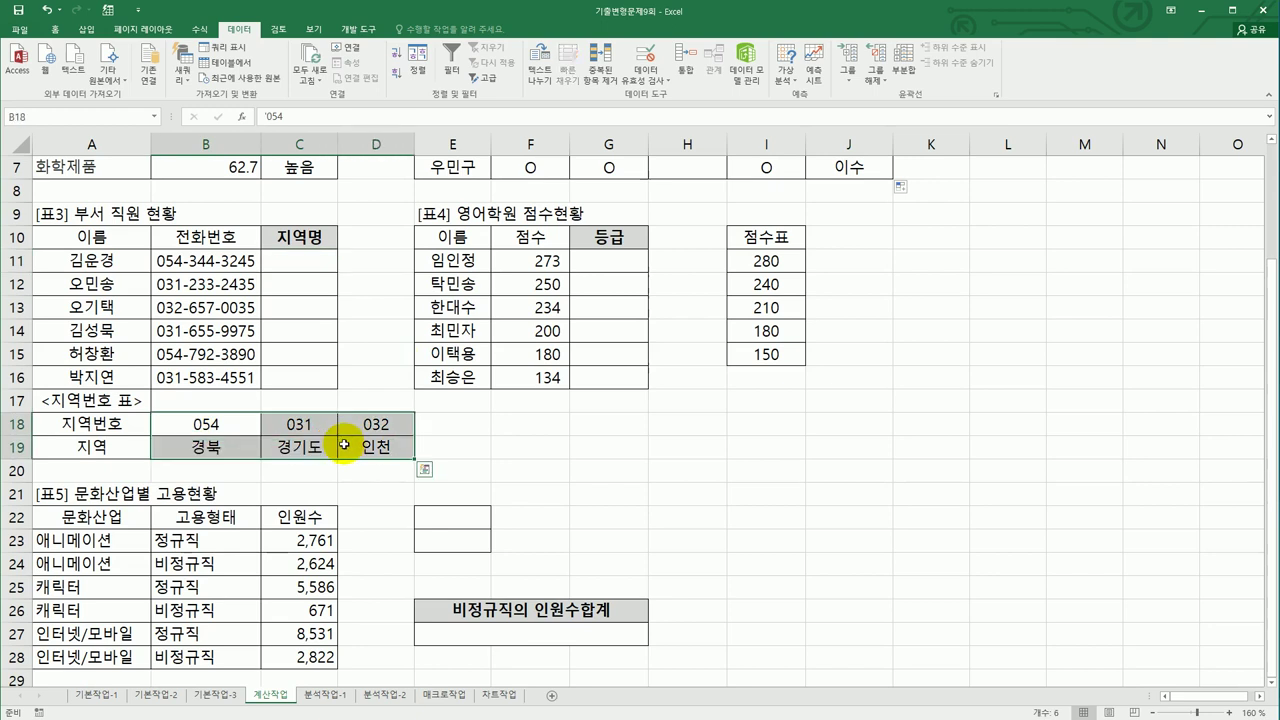
left_click(282, 262)
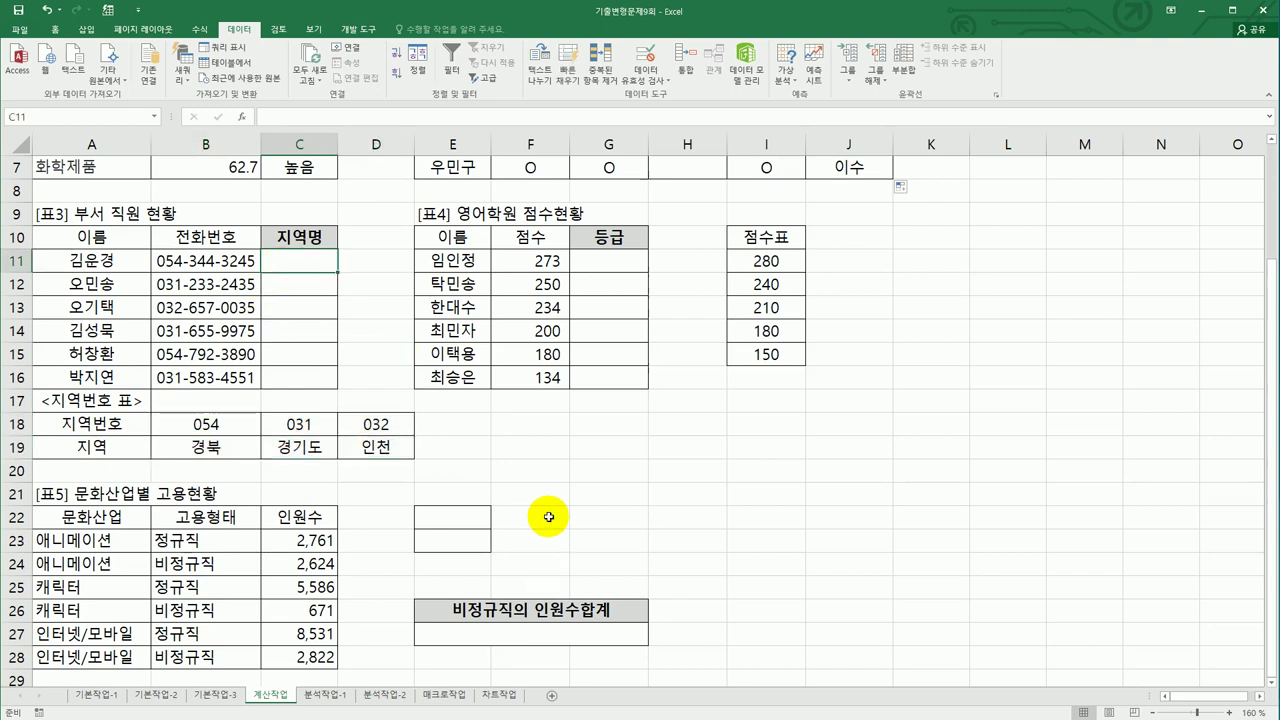
Enter =LEFT(B11,3) in C11 under 지역명 and fill it down to C16.
type("=")
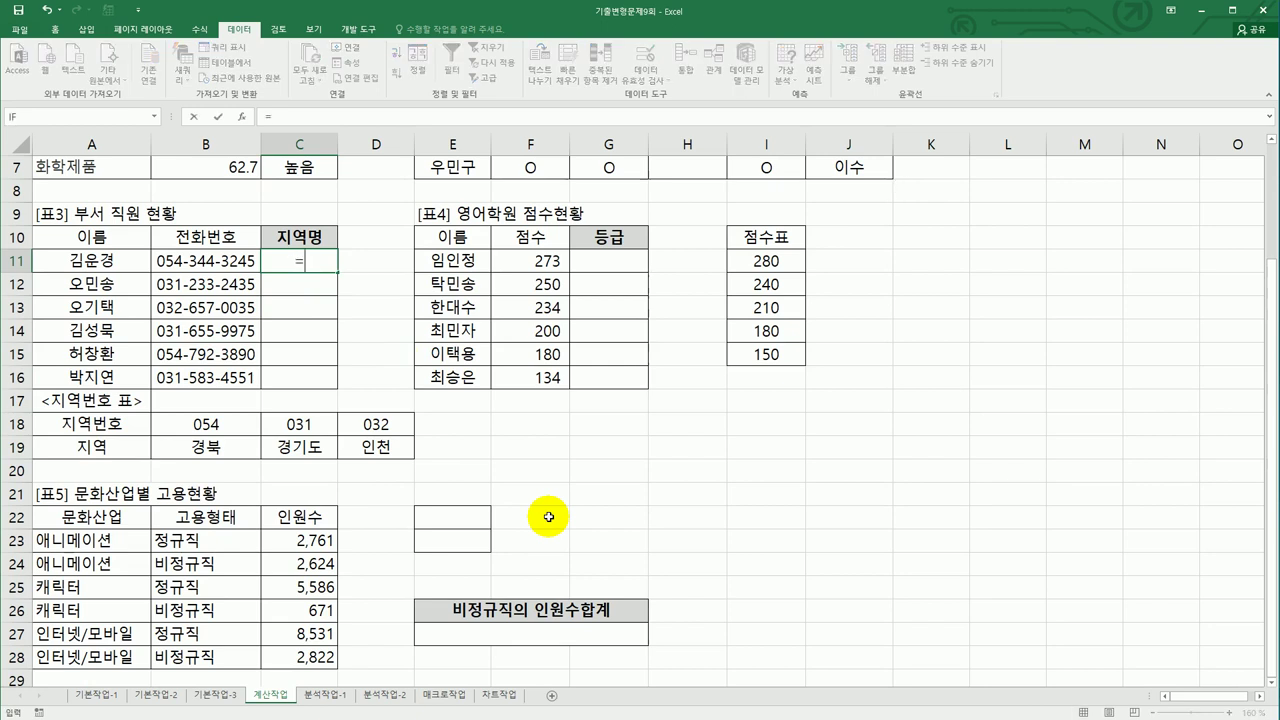
type("le")
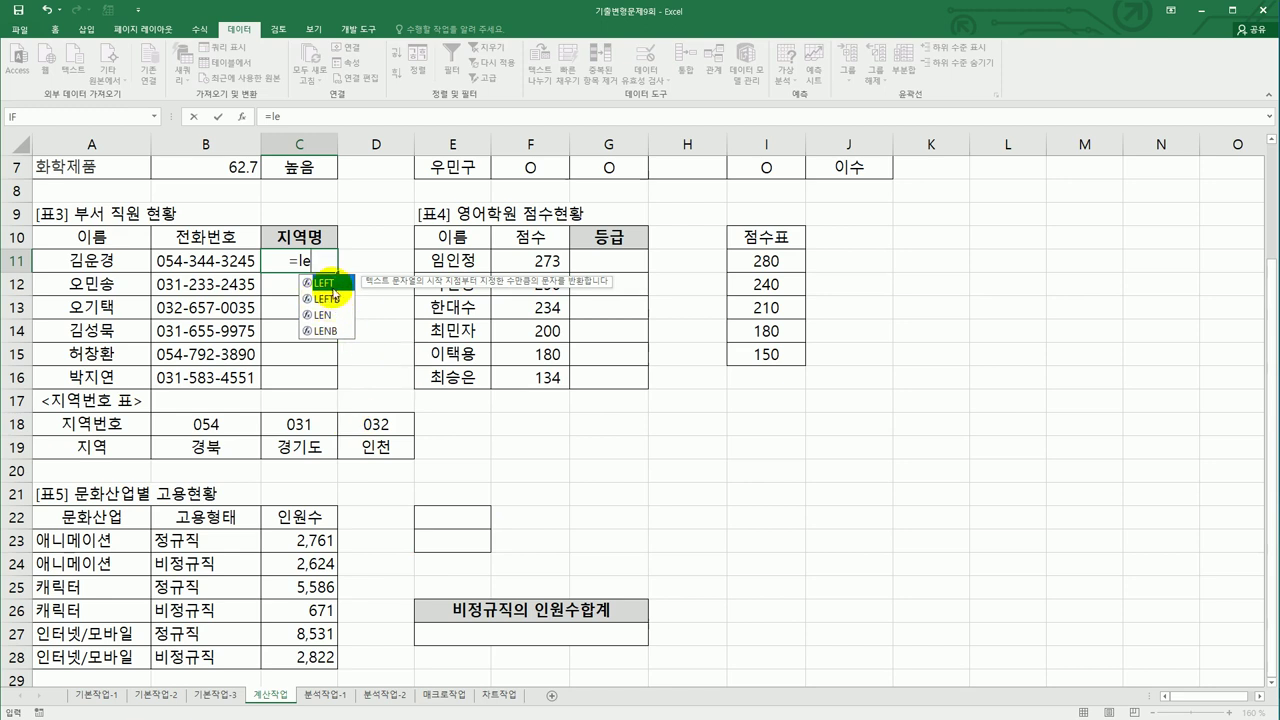
double_click(330, 283)
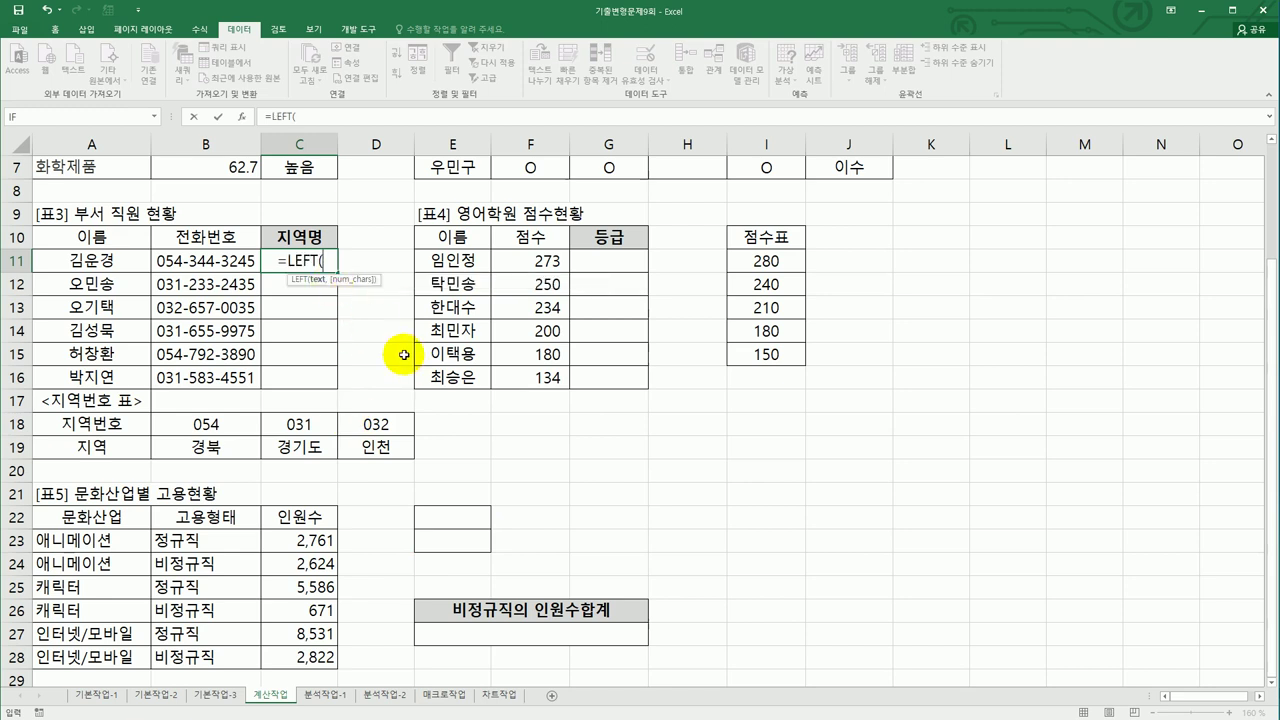
left_click(198, 258)
type(",3")
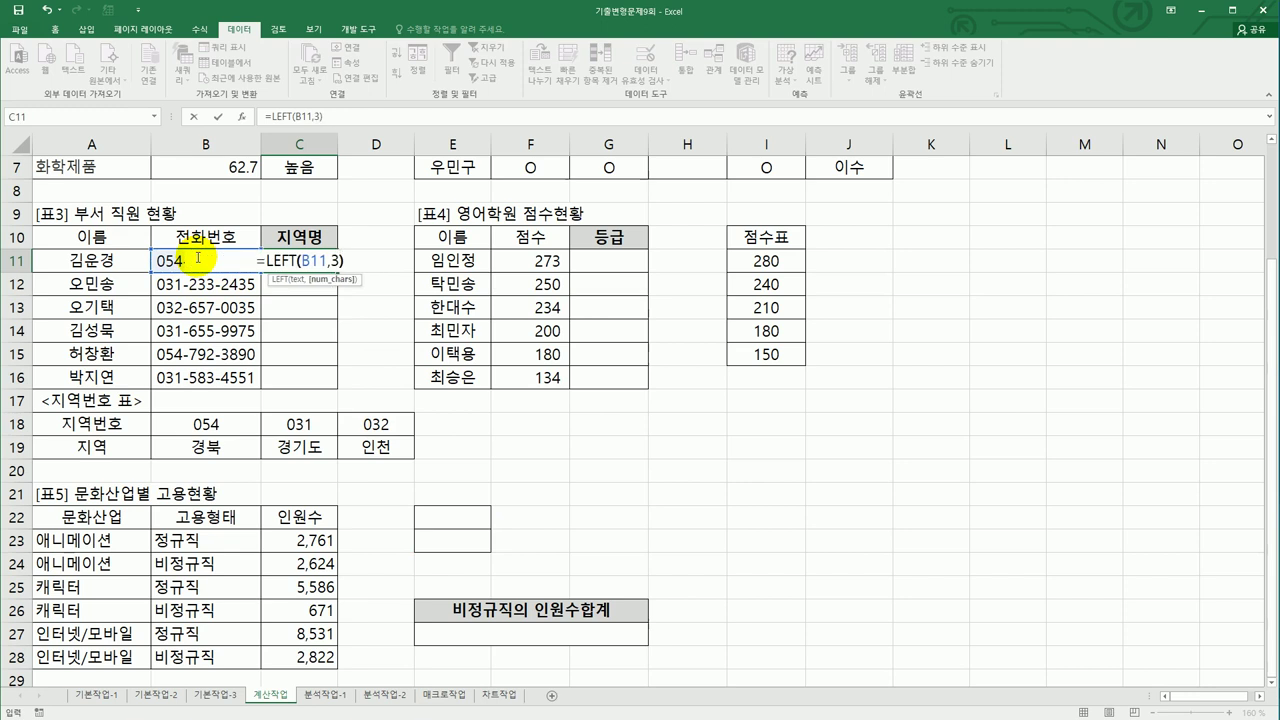
type(")")
key("Return")
left_click(300, 259)
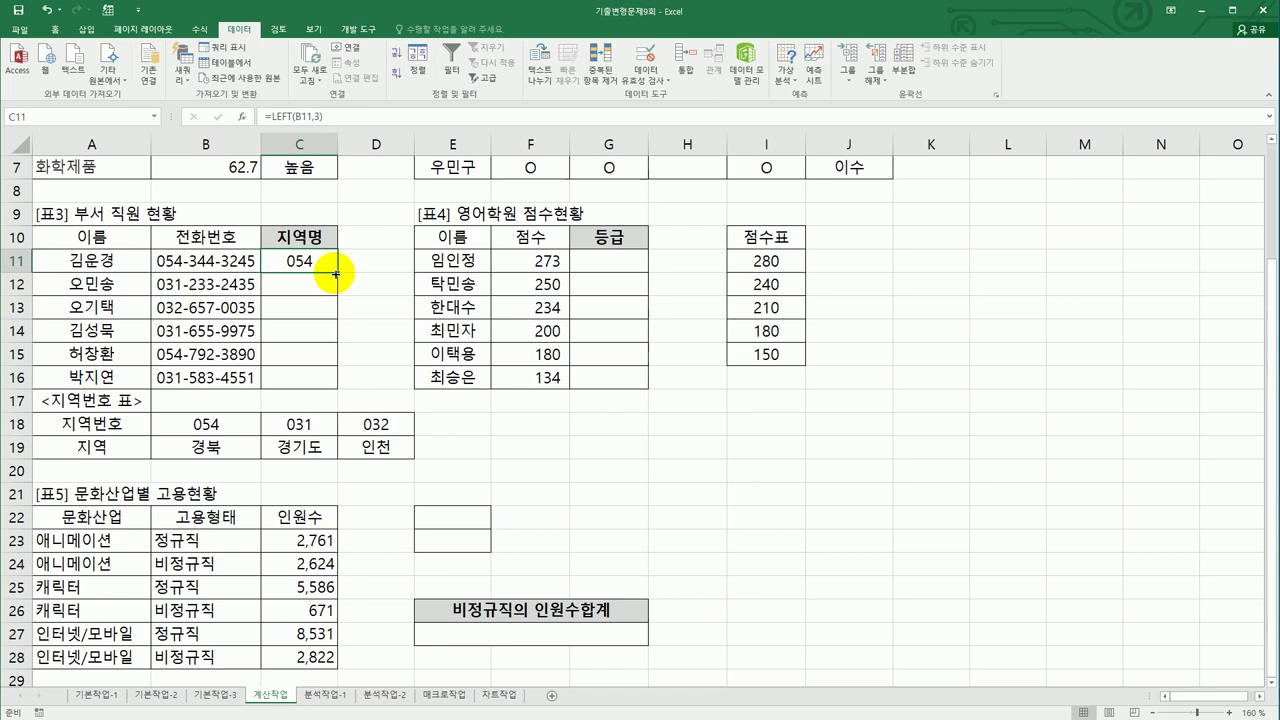
left_click_drag(336, 272, 336, 381)
Wrap C11's LEFT formula in HLOOKUP as the lookup value, with the absolute range $B$18:$D$19 as the table array.
left_click_drag(228, 434, 388, 424)
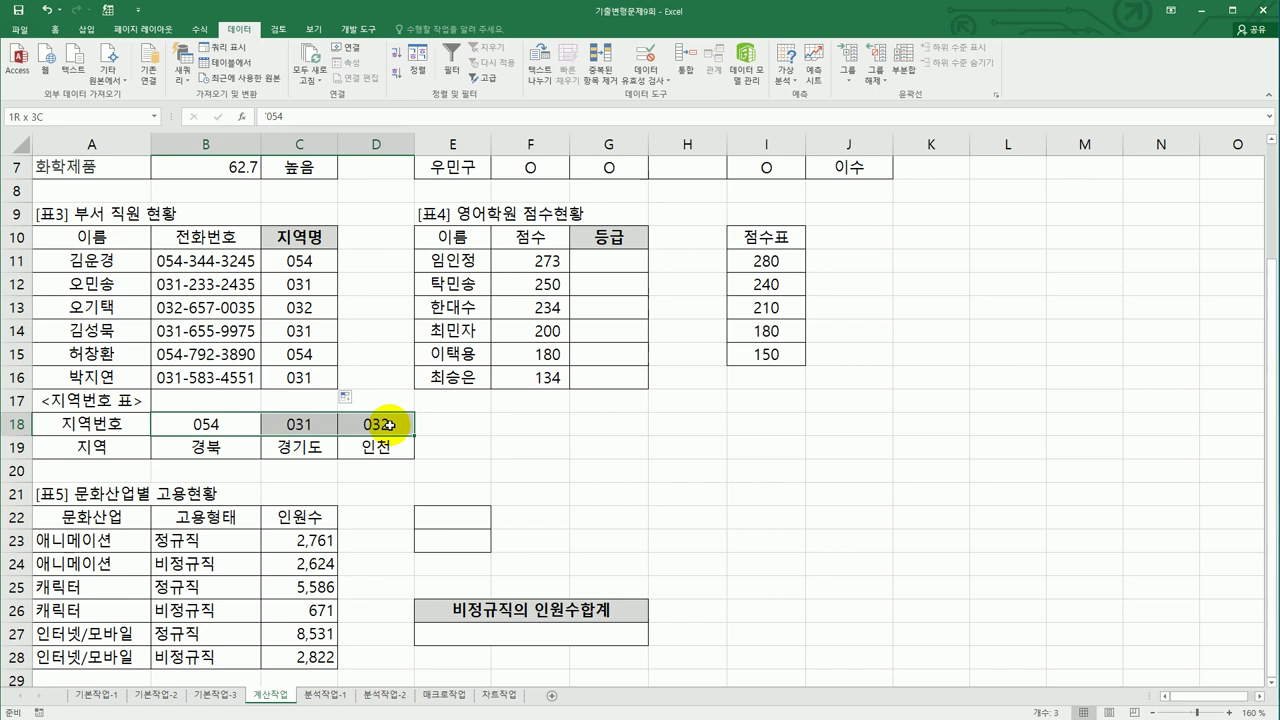
left_click_drag(229, 446, 398, 442)
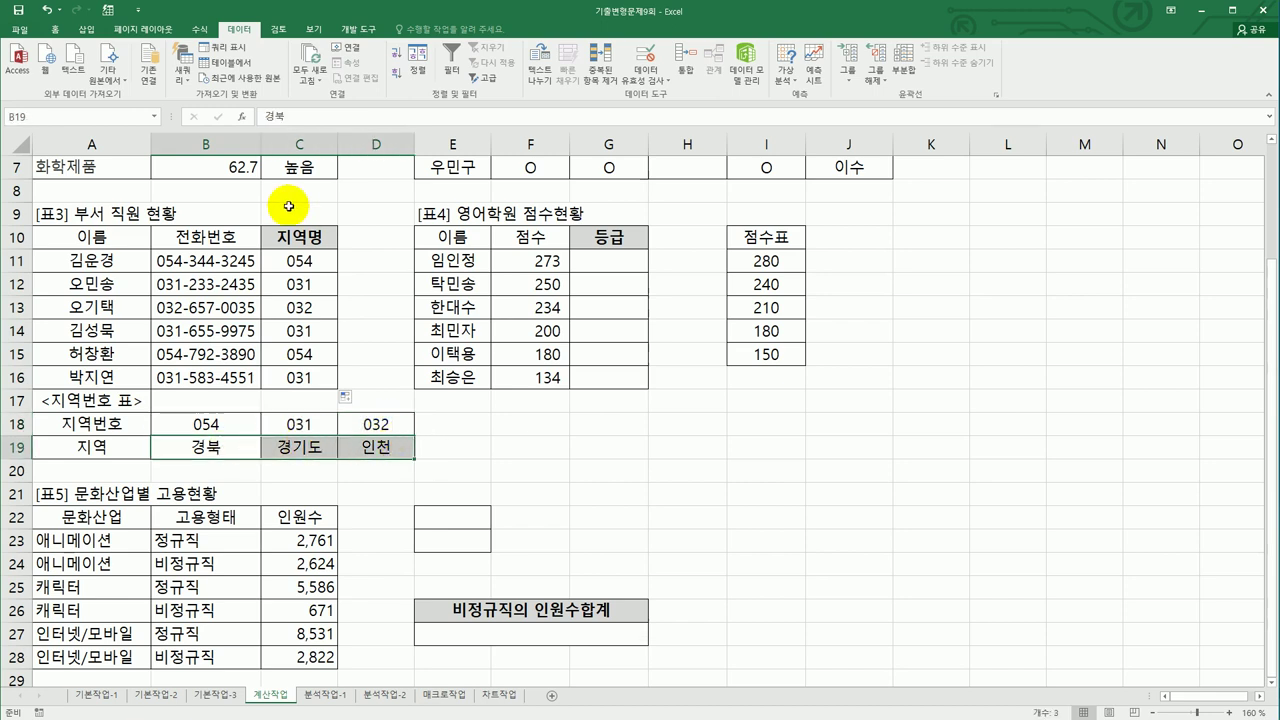
left_click(298, 260)
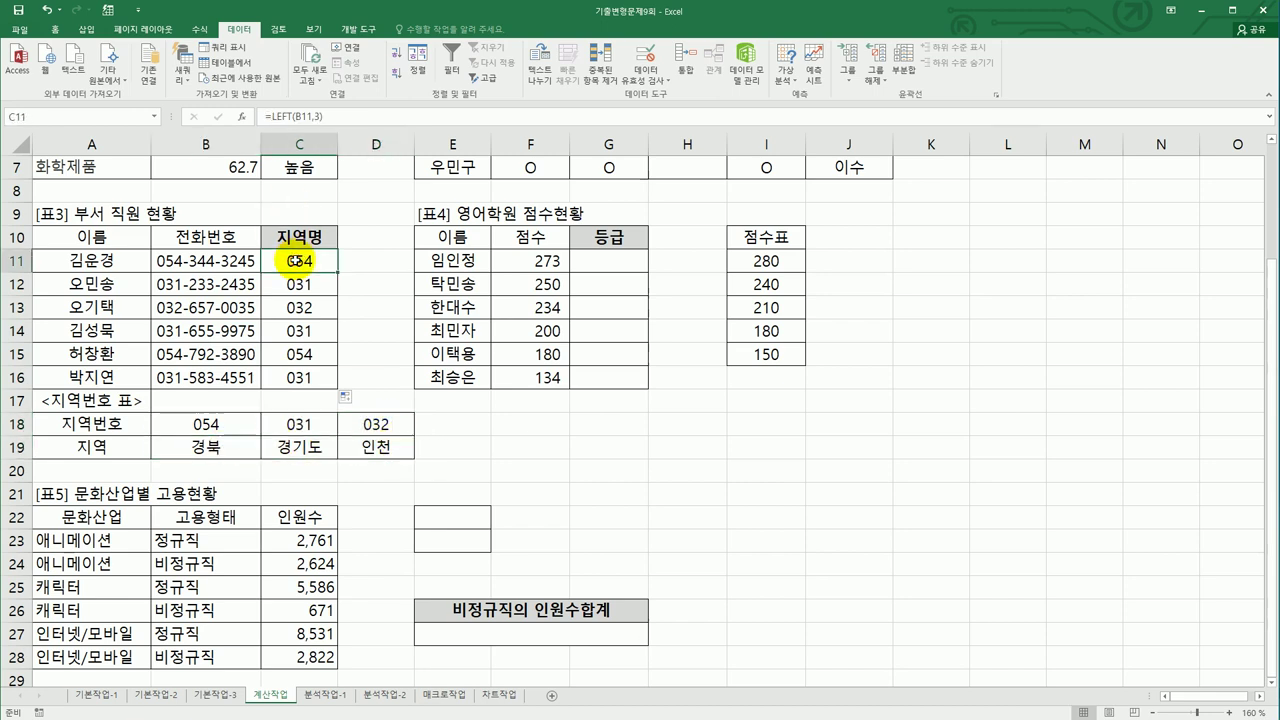
left_click(269, 117)
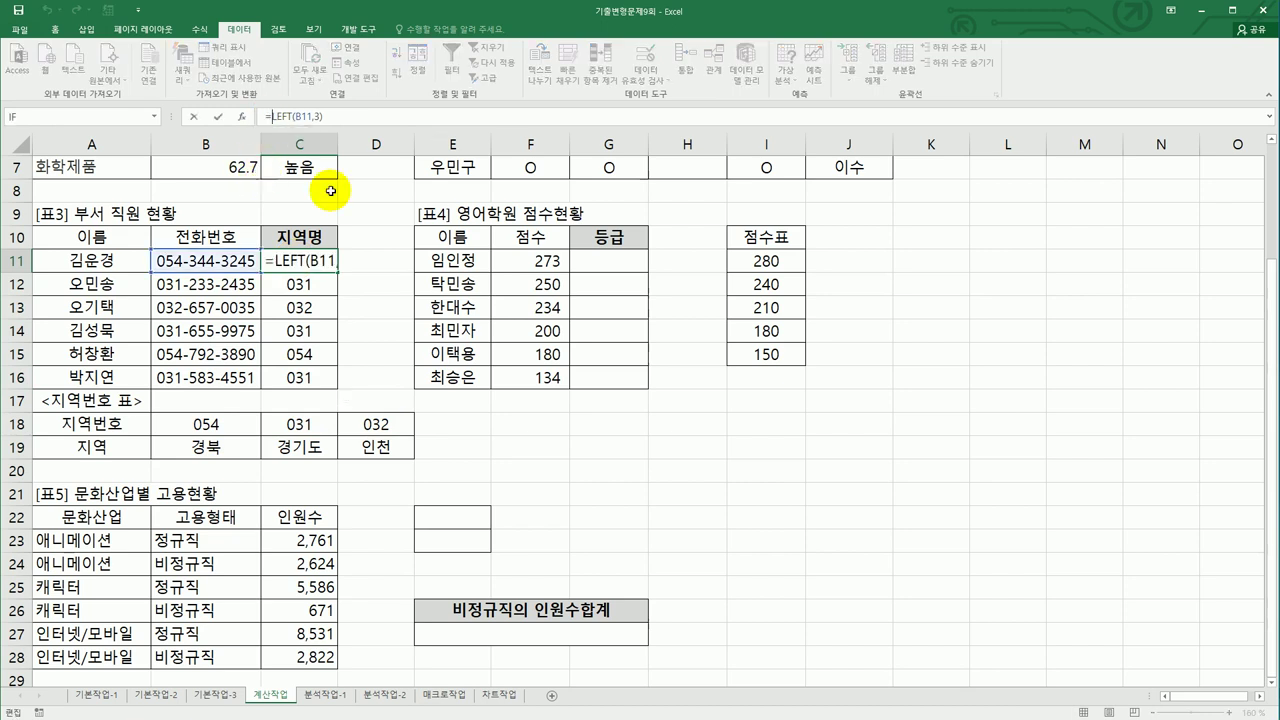
type("h")
left_click(316, 211)
double_click(316, 208)
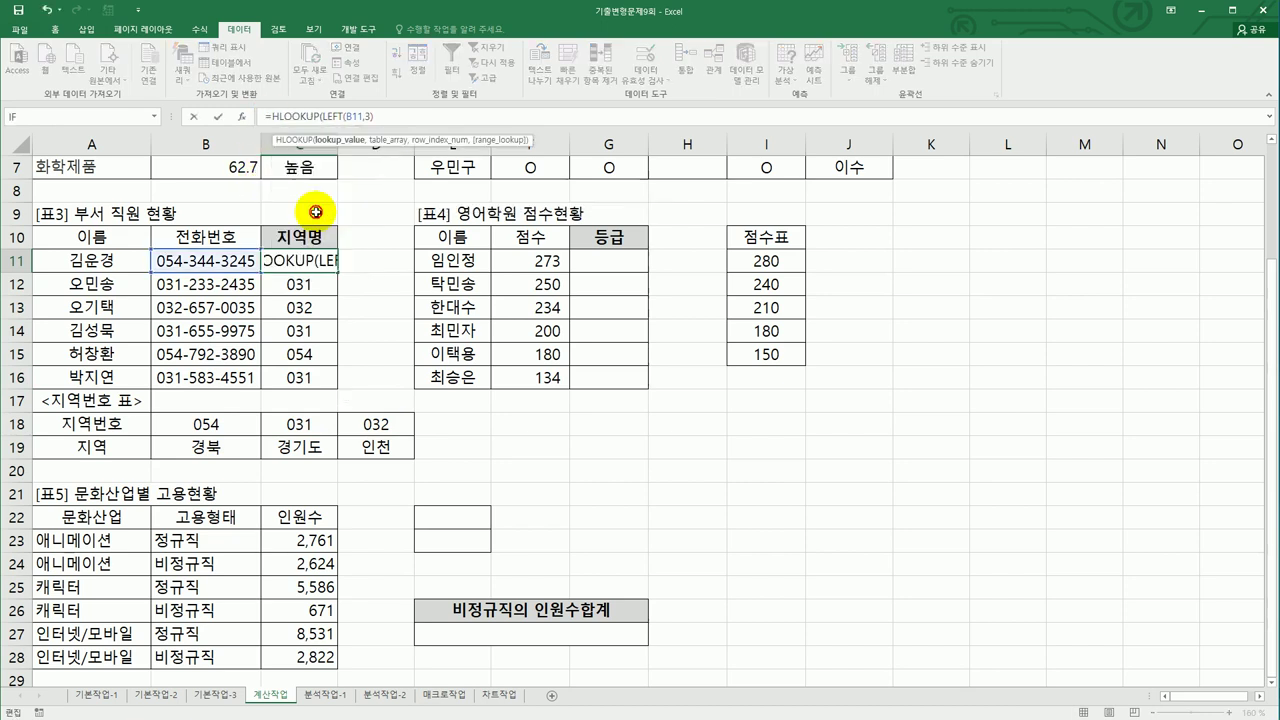
type(",")
left_click_drag(234, 418, 369, 445)
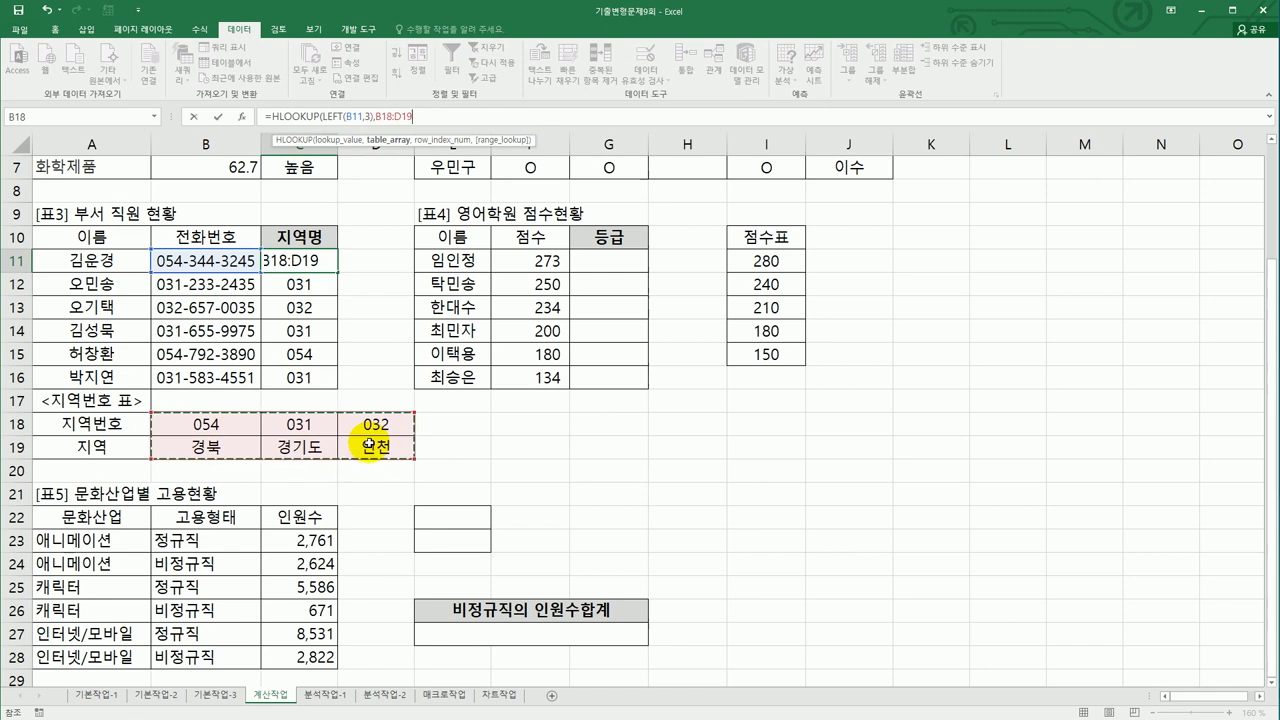
key("F4")
Complete the C11 HLOOKUP with row index 2 and exact match FALSE, and fill it down to C16.
type(",")
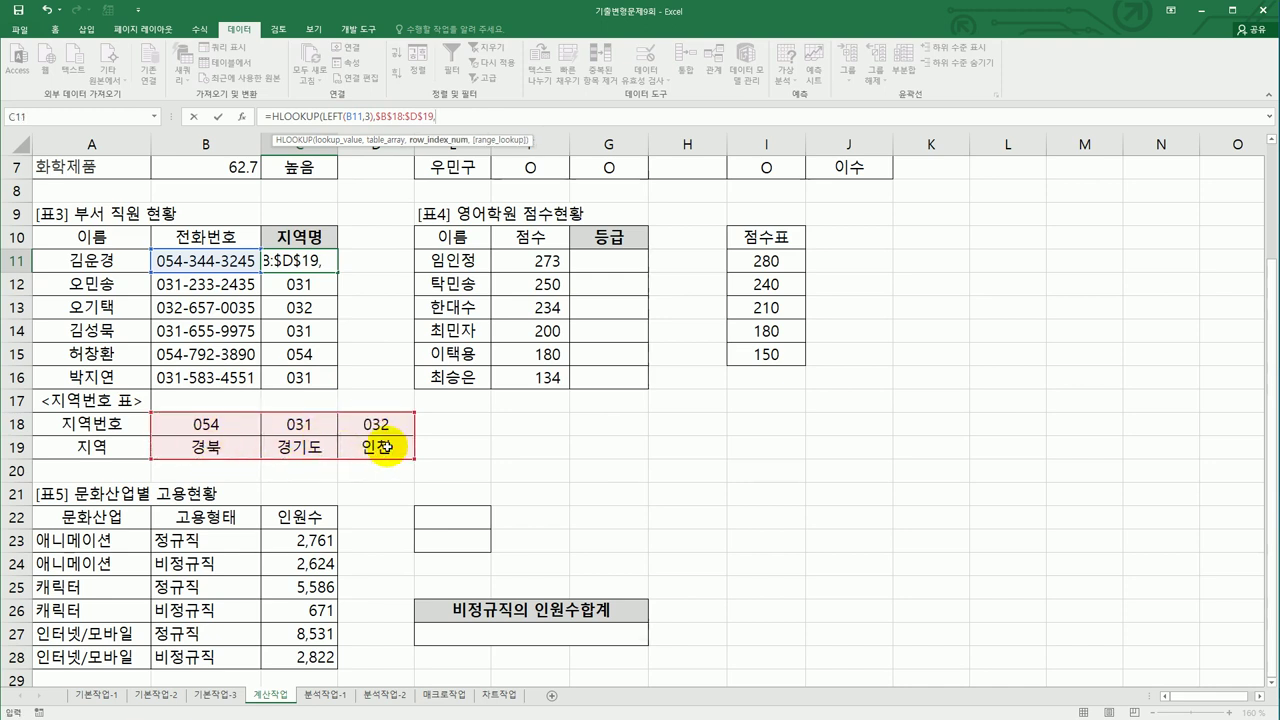
type("2")
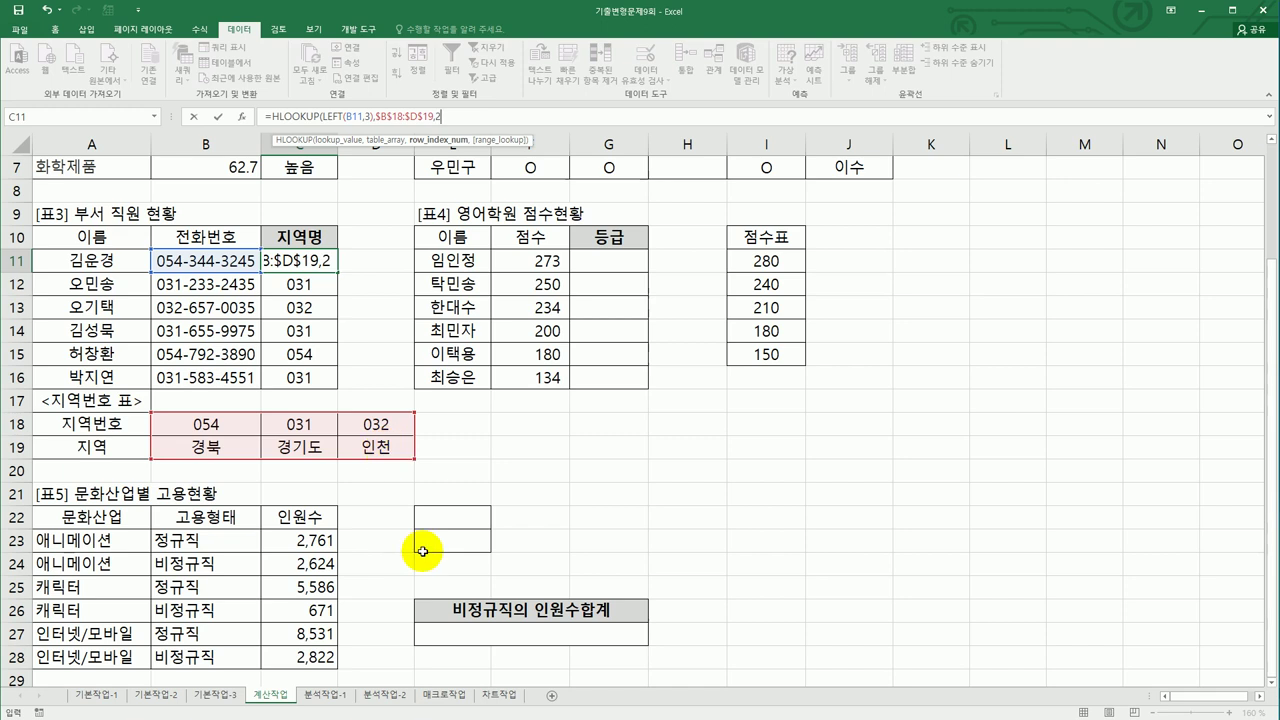
type(",")
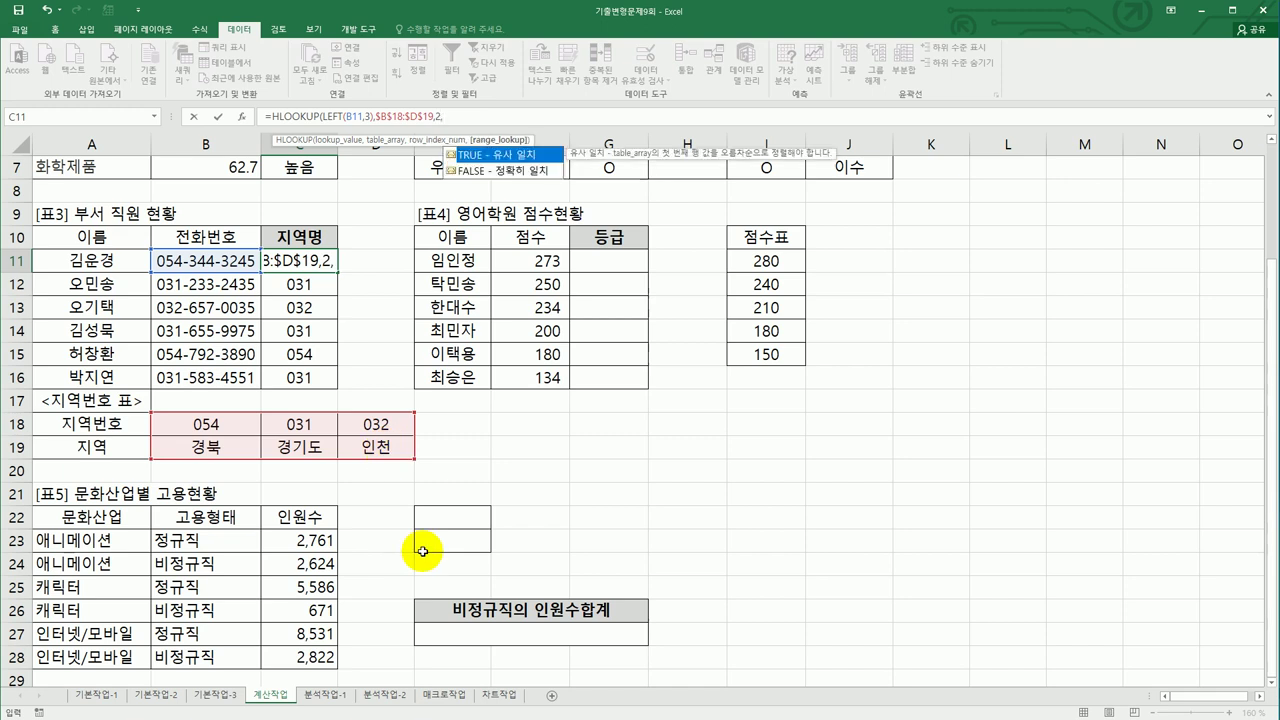
double_click(497, 171)
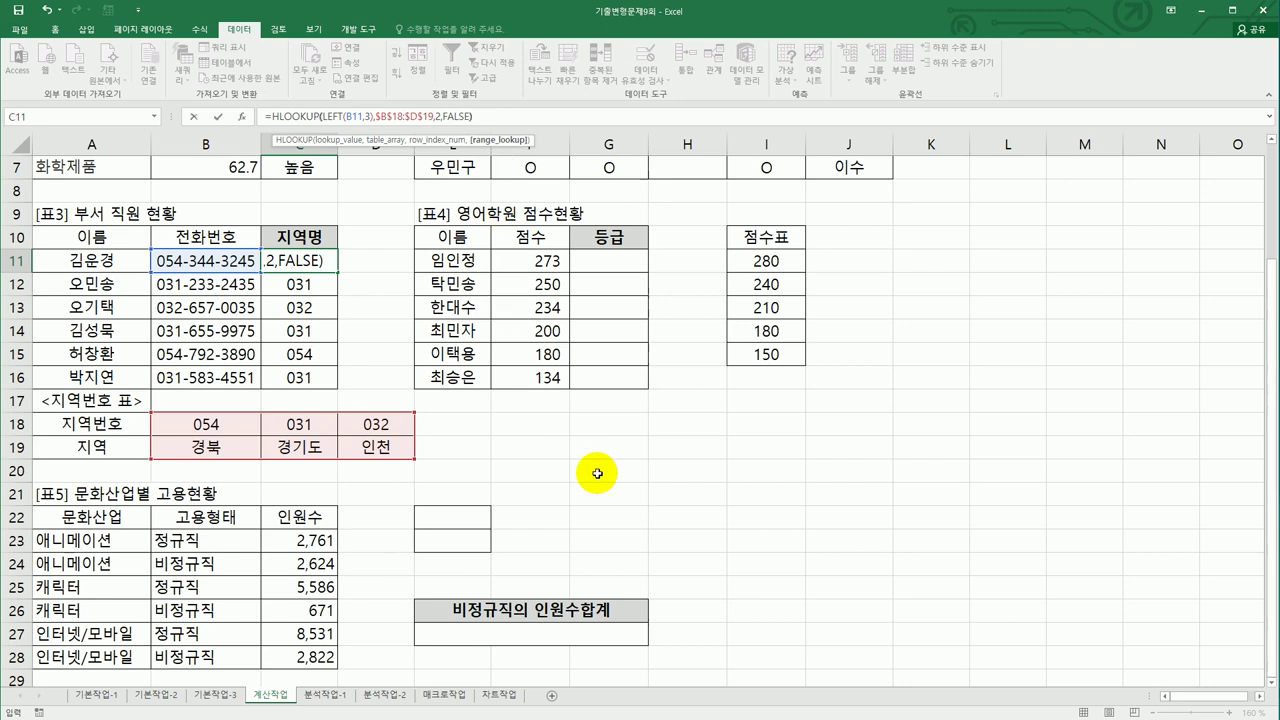
key("Return")
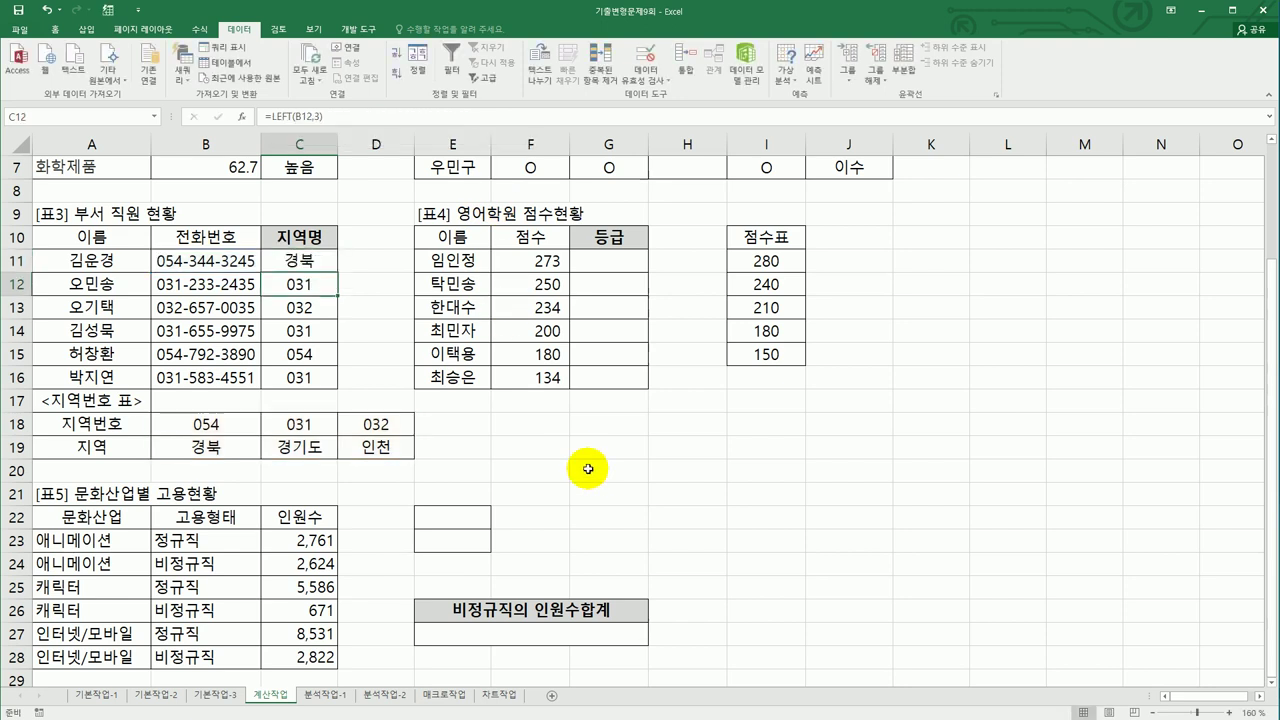
left_click(322, 268)
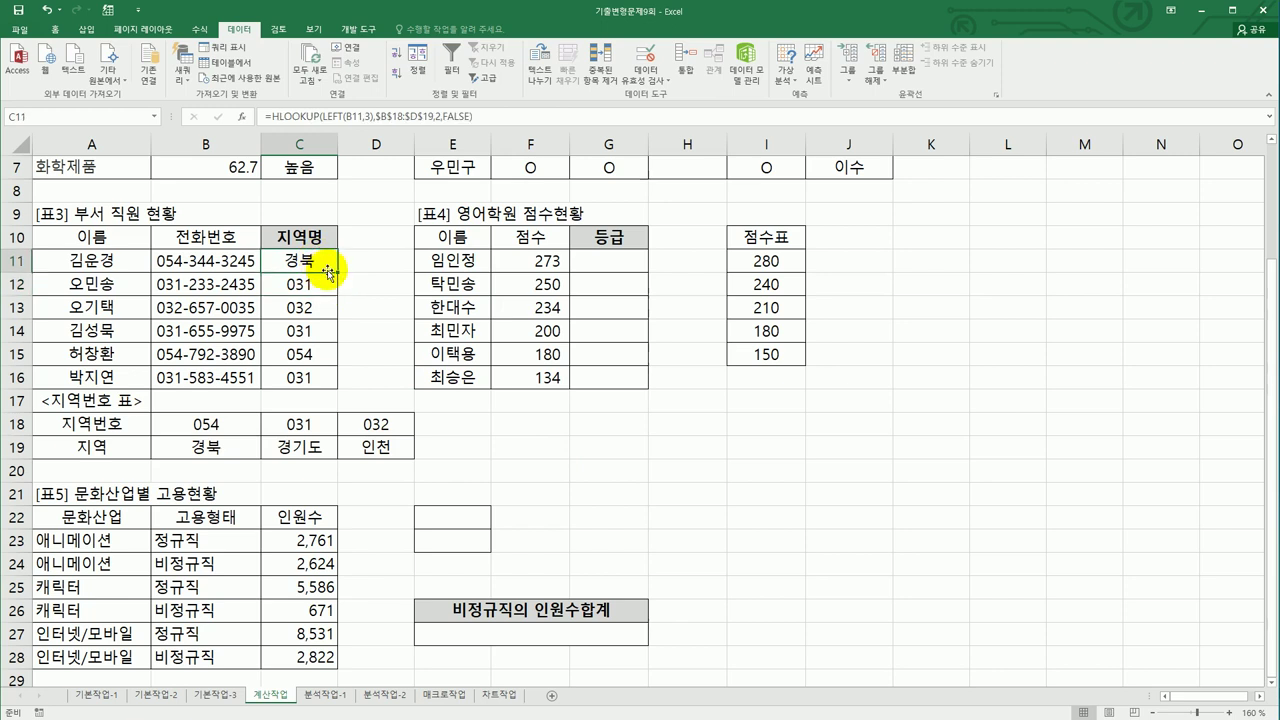
left_click_drag(338, 272, 337, 388)
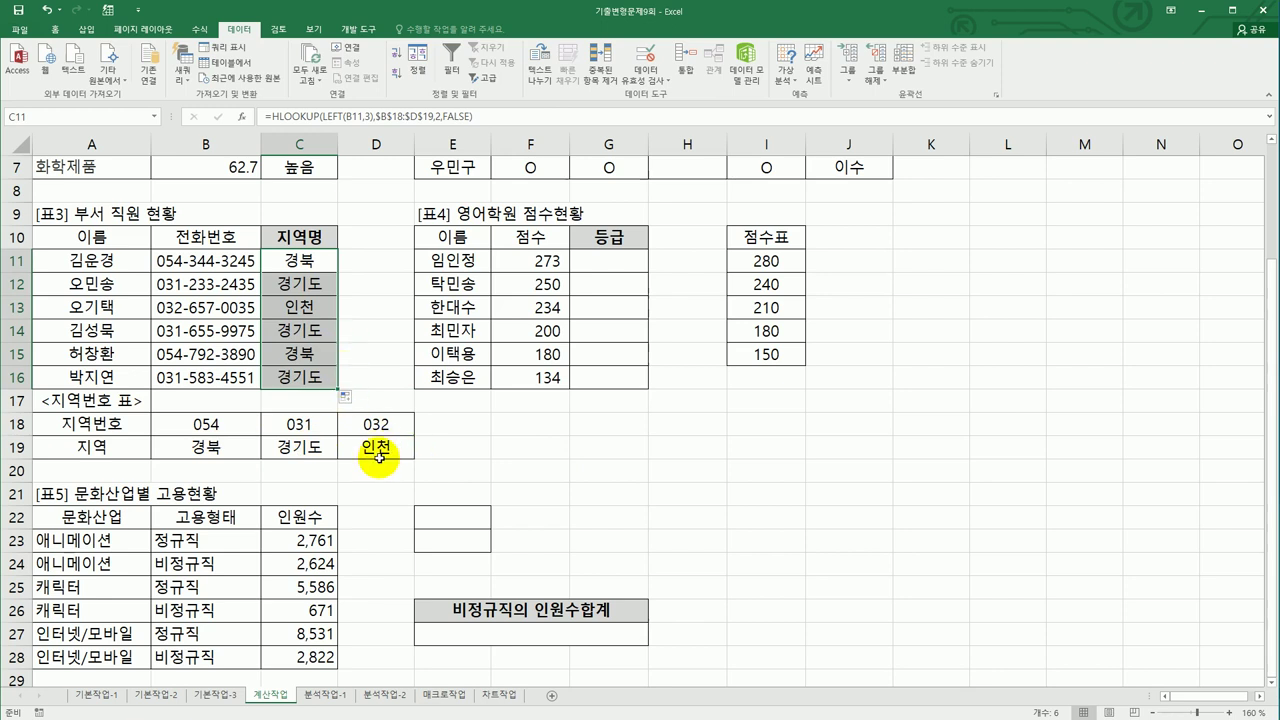
Review the 점수표 scores in I11:I15 for 표4, and enter the MATCH type options 1, 0 and -1 in H19:H21.
left_click(608, 262)
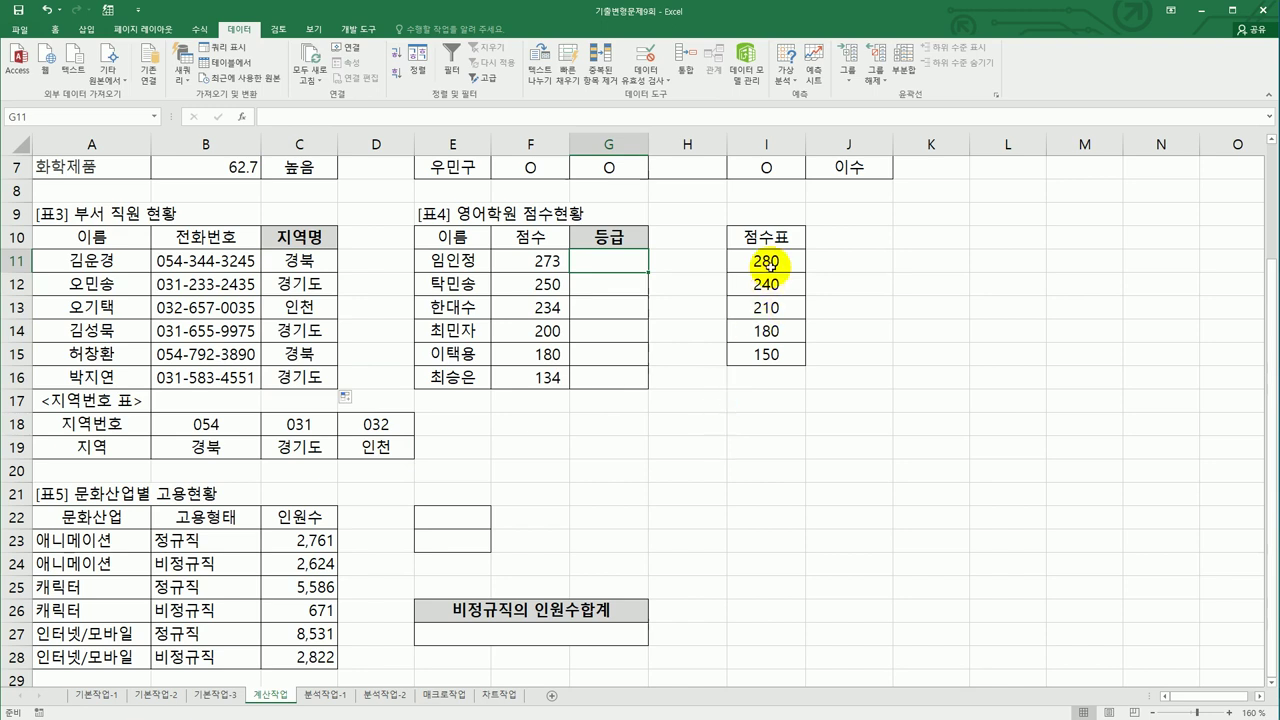
left_click_drag(766, 262, 774, 350)
left_click_drag(766, 258, 766, 352)
left_click(695, 445)
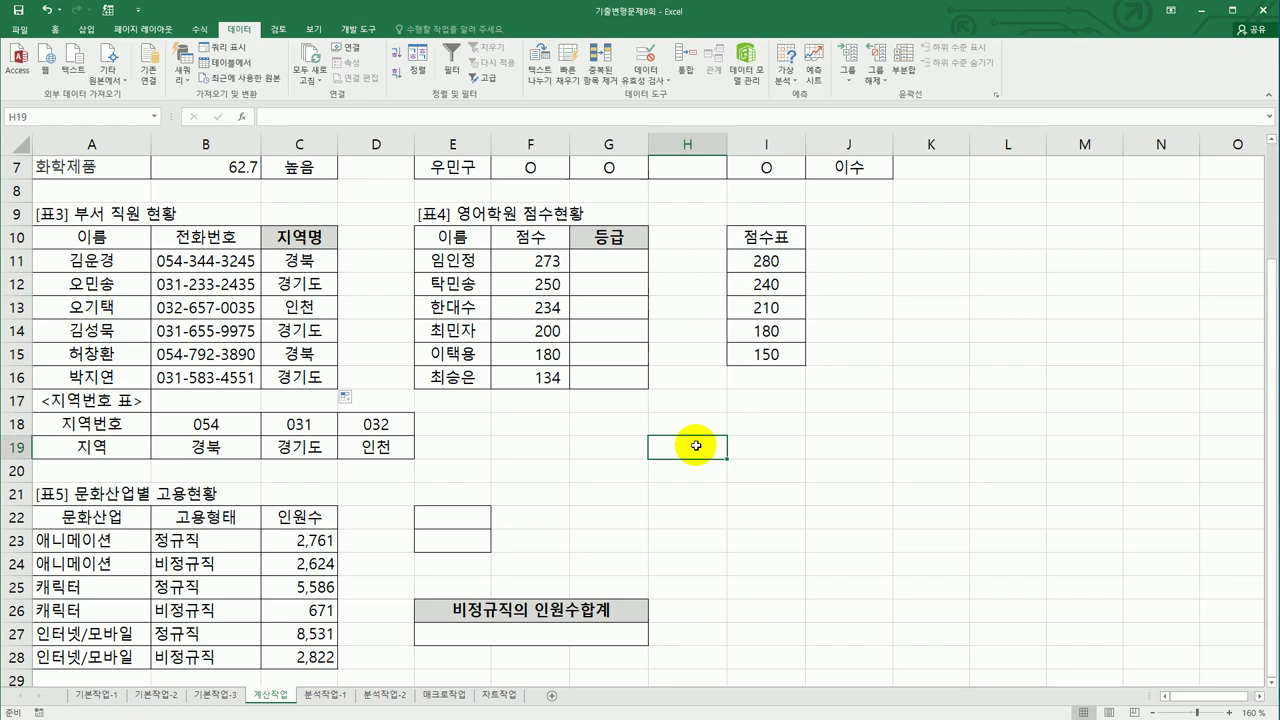
type("1")
key("Return")
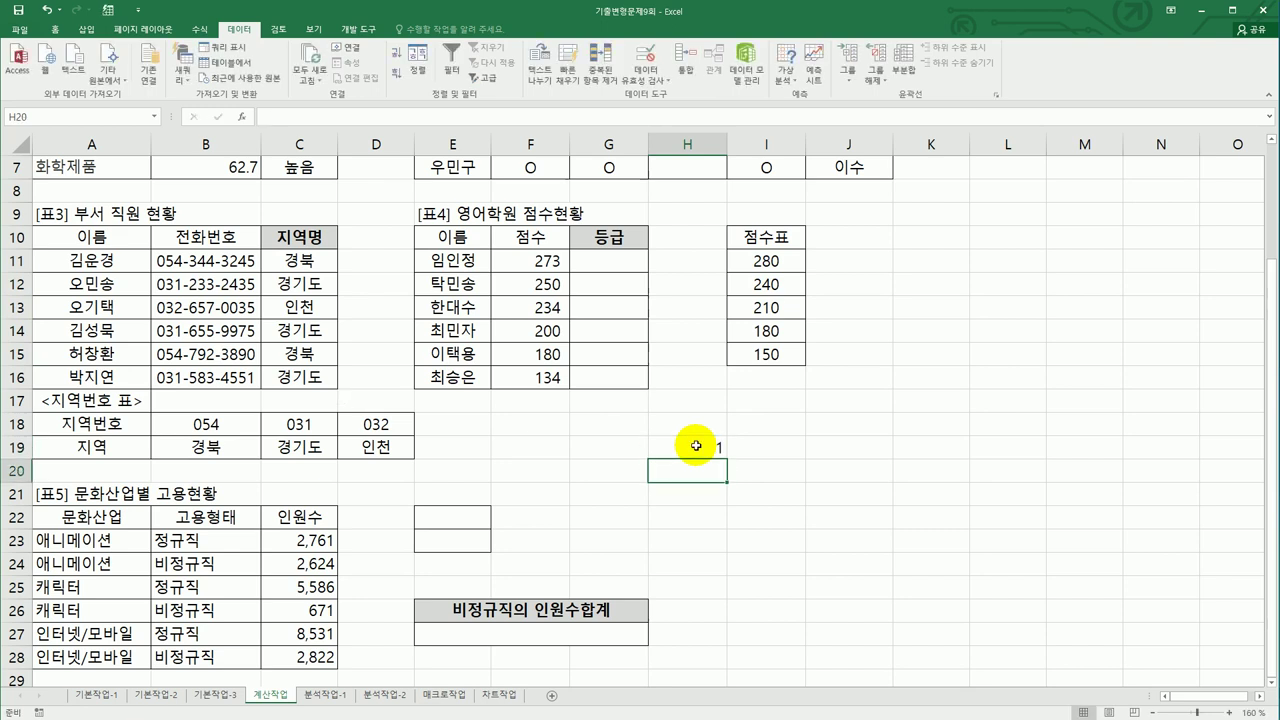
type("0")
key("Return")
type("-1")
key("Return")
left_click_drag(696, 446, 696, 494)
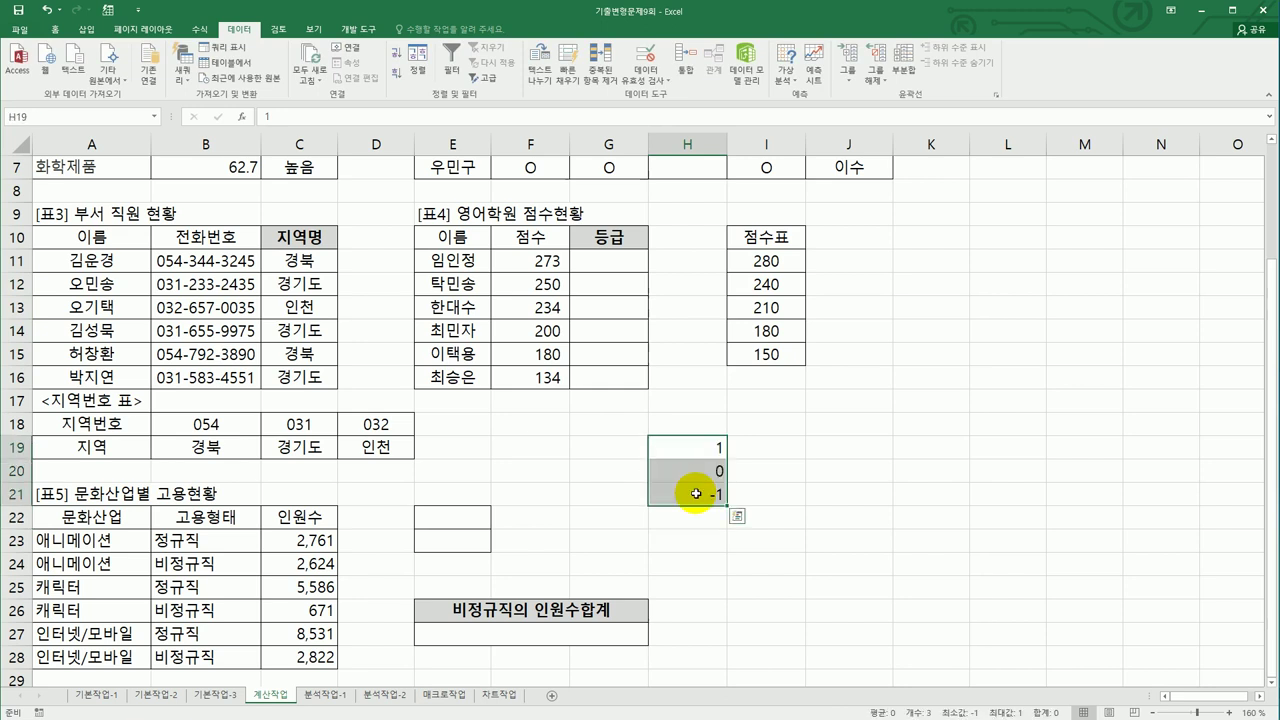
Start a MATCH formula in G11 under 등급, looking up F11 in the absolute range $I$11:$I$15.
left_click(603, 259)
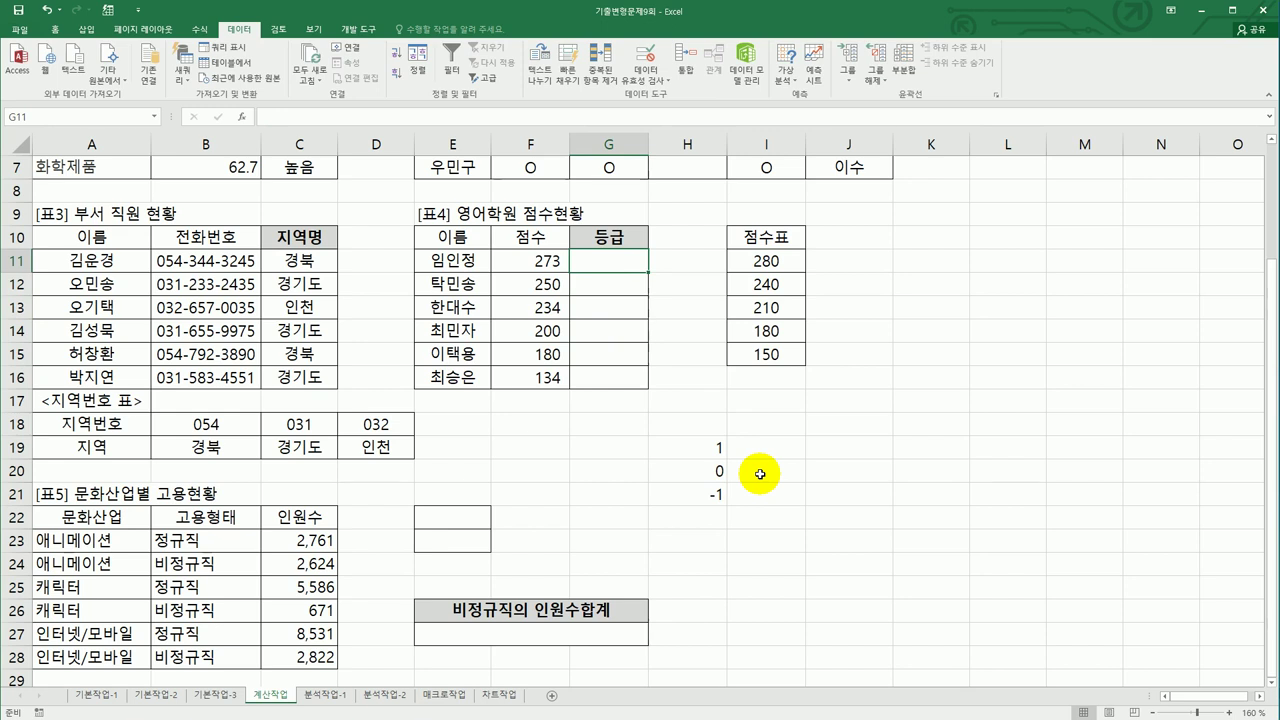
type("=m")
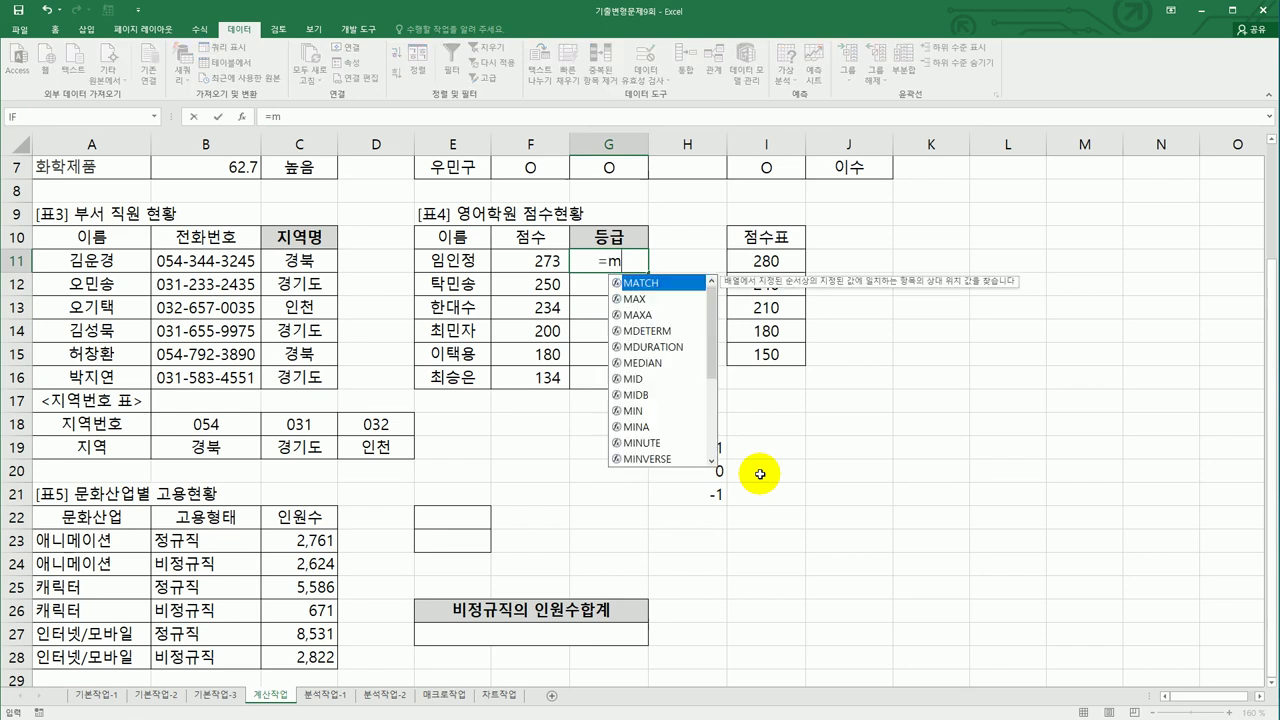
double_click(667, 285)
left_click(535, 262)
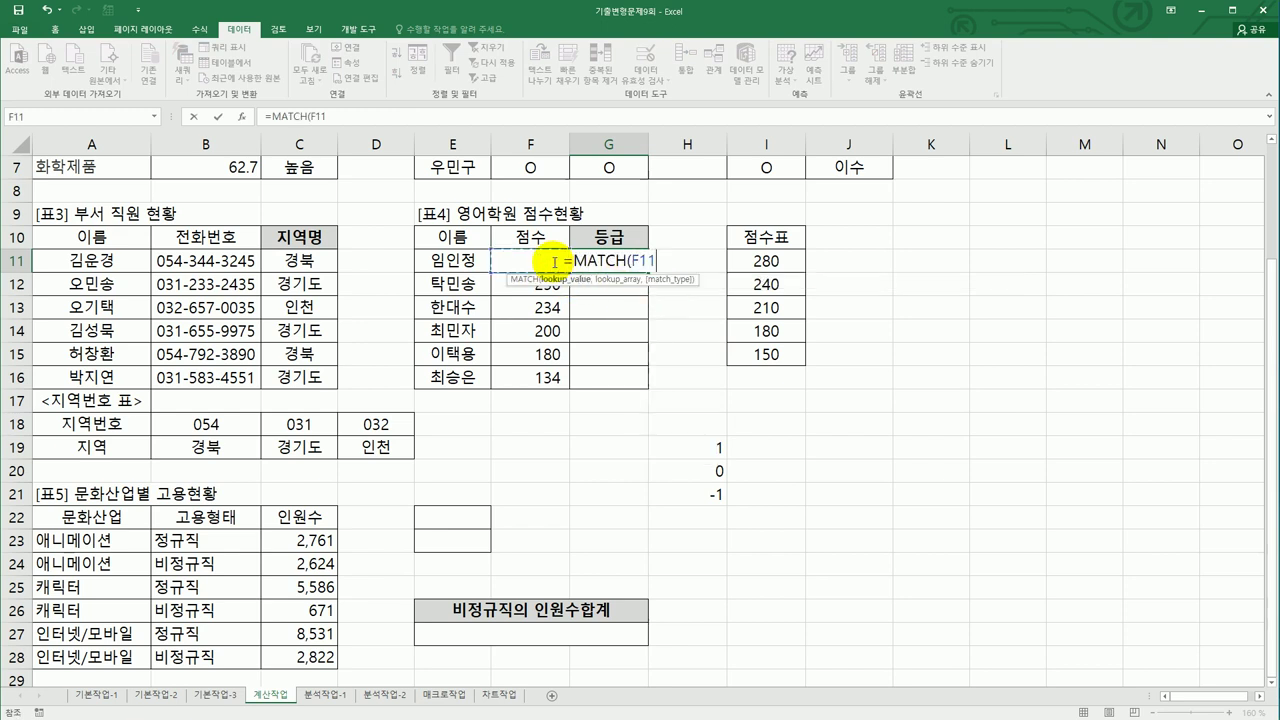
type(",")
left_click_drag(757, 261, 763, 347)
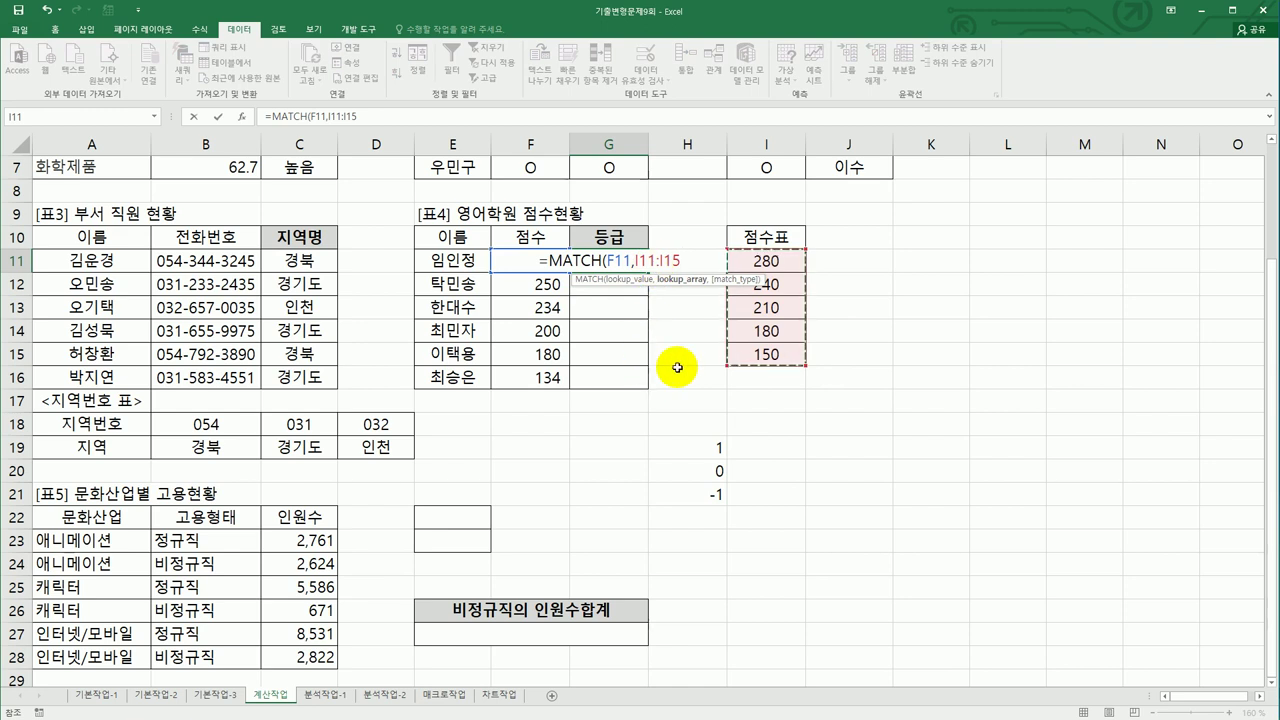
key("F4")
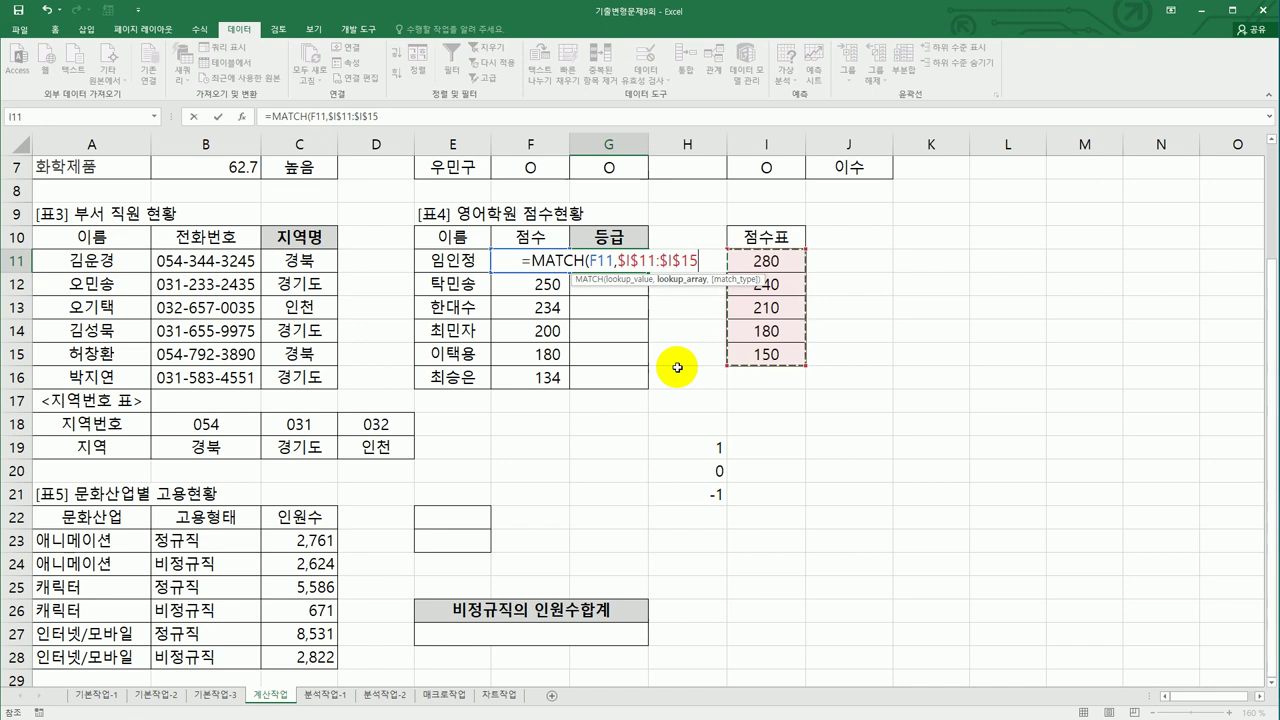
Complete the G11 MATCH formula with match type -1 and &"등급" appended, and fill it down to G16.
type(",")
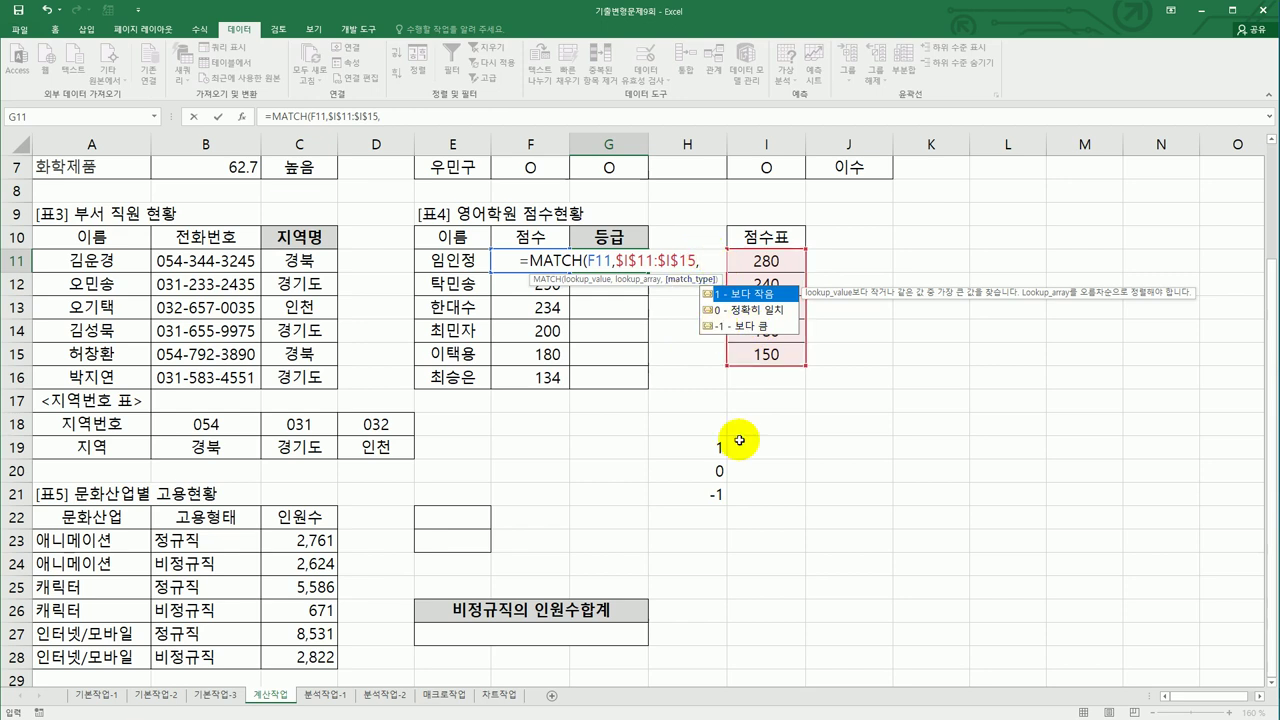
type("-1")
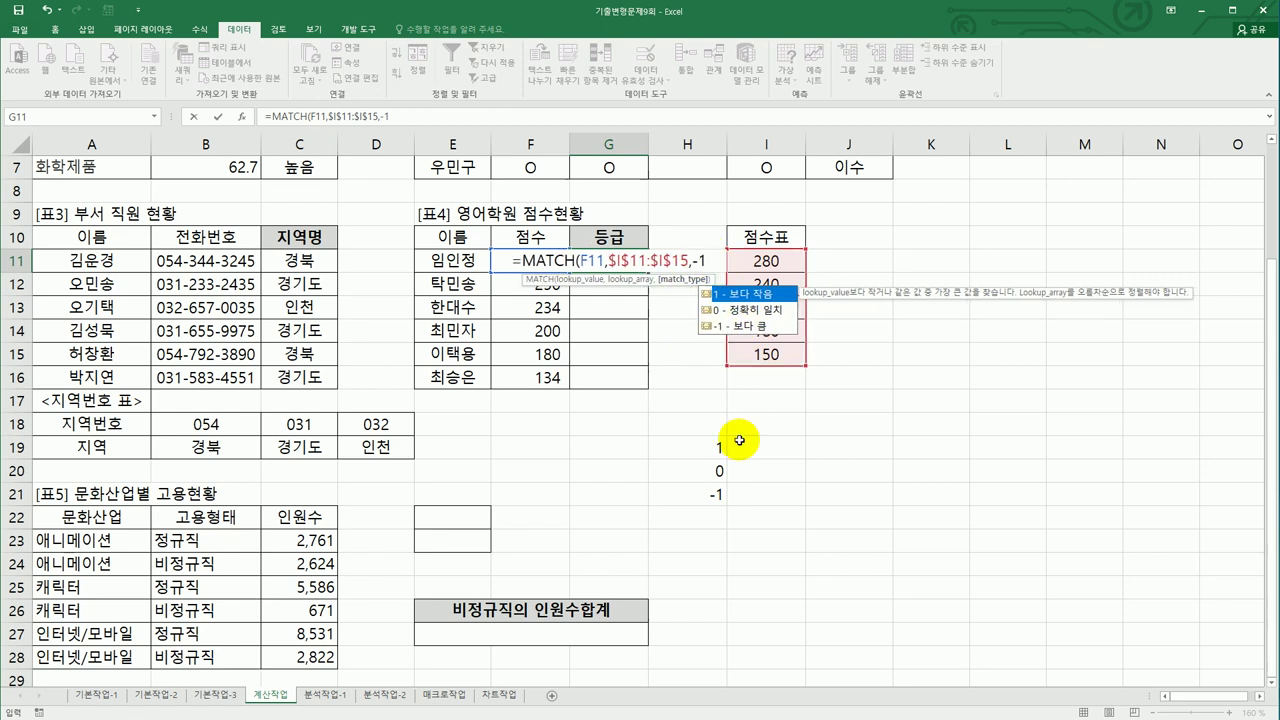
type(")")
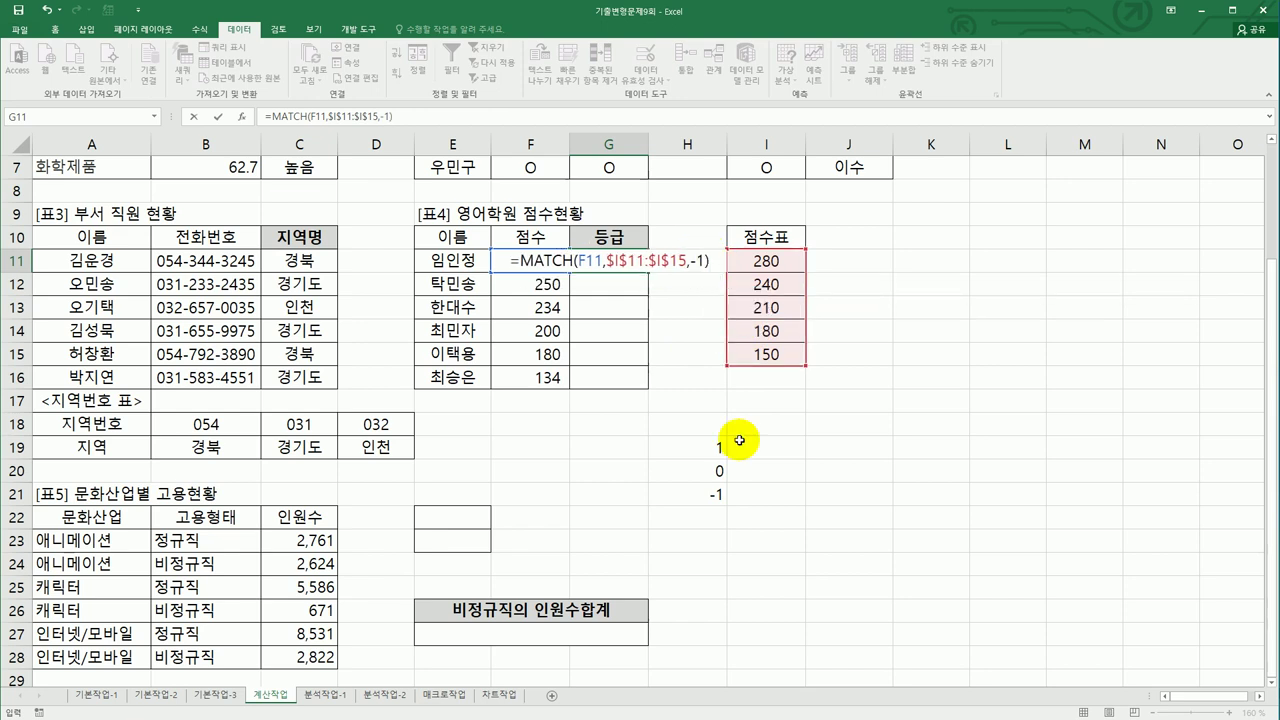
type("&\"등급\"")
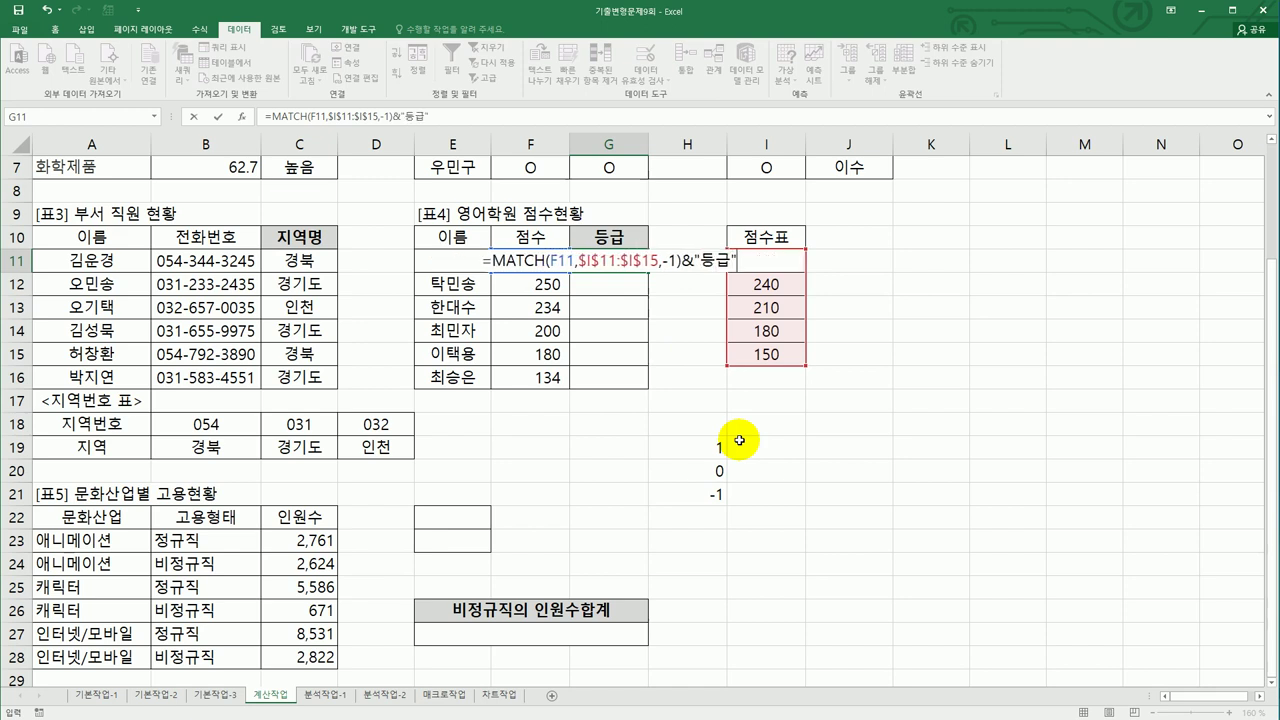
key("ctrl+Return")
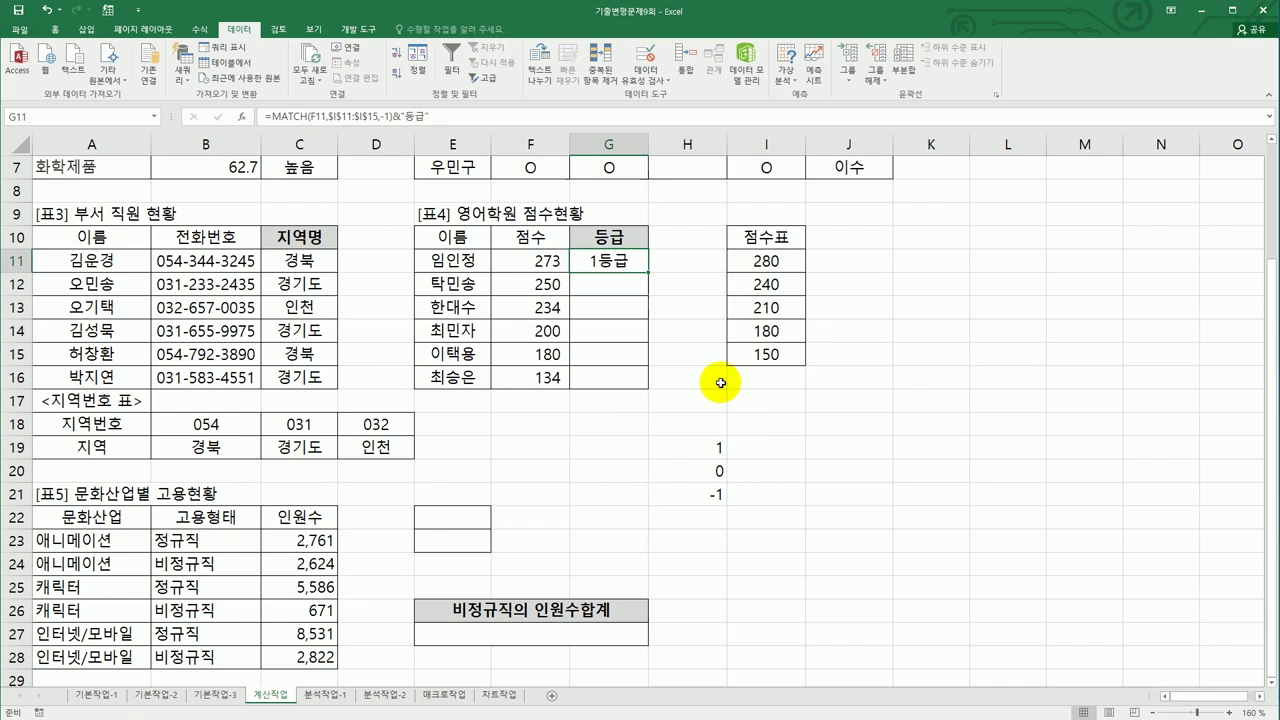
left_click_drag(648, 272, 634, 395)
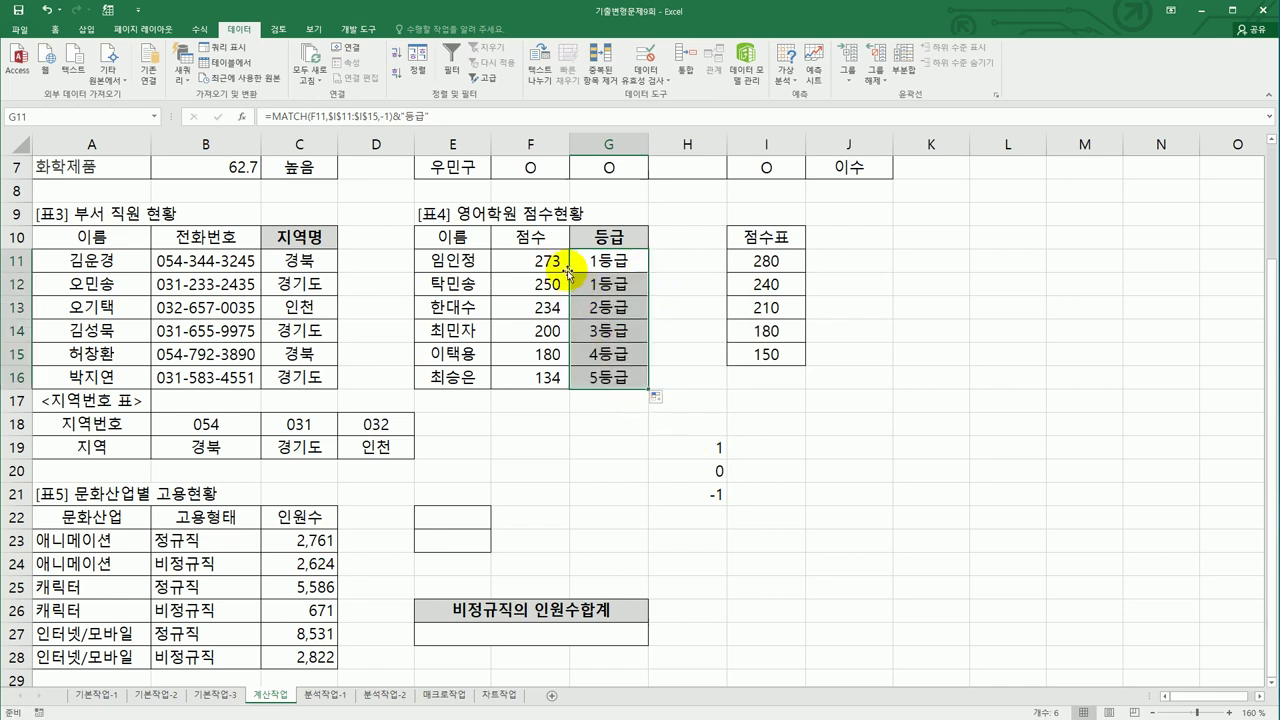
Compare the 점수 values in 표4 with the 점수표 boundaries in column I to check the MATCH grading.
mouse_move(770, 260)
left_mouse_down()
mouse_move(768, 357)
mouse_move(770, 270)
left_mouse_up()
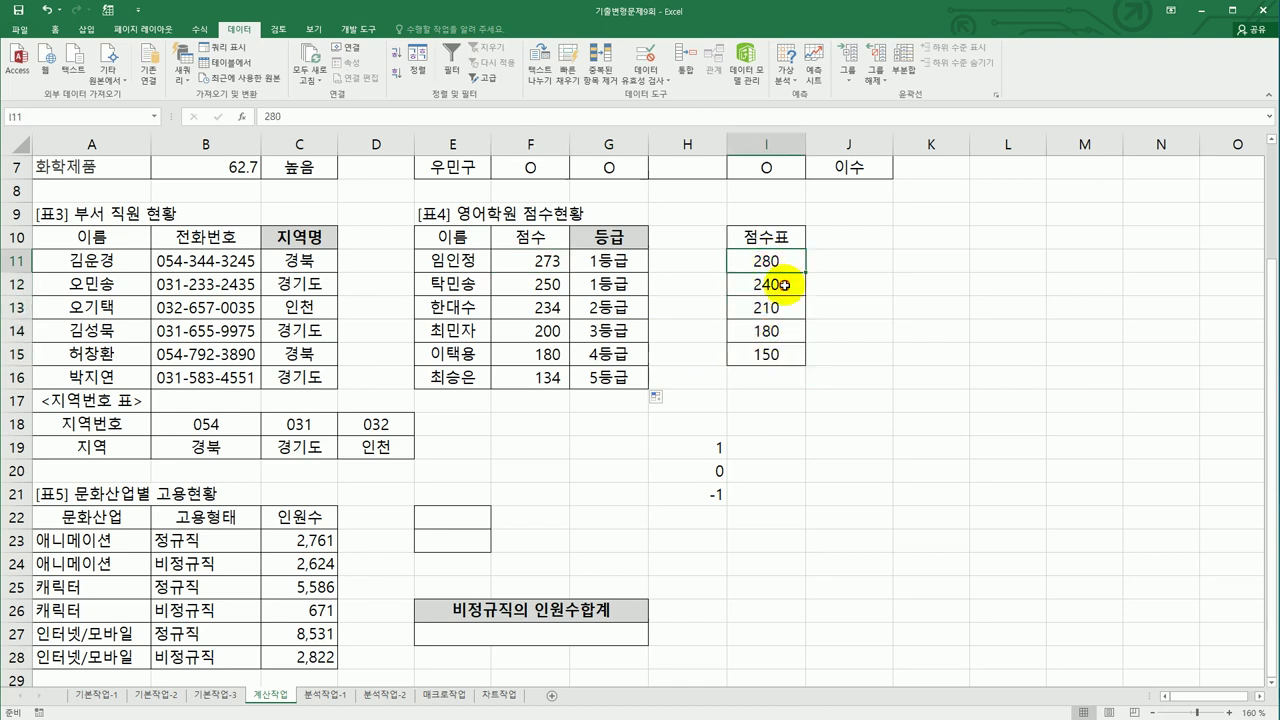
left_click(778, 286)
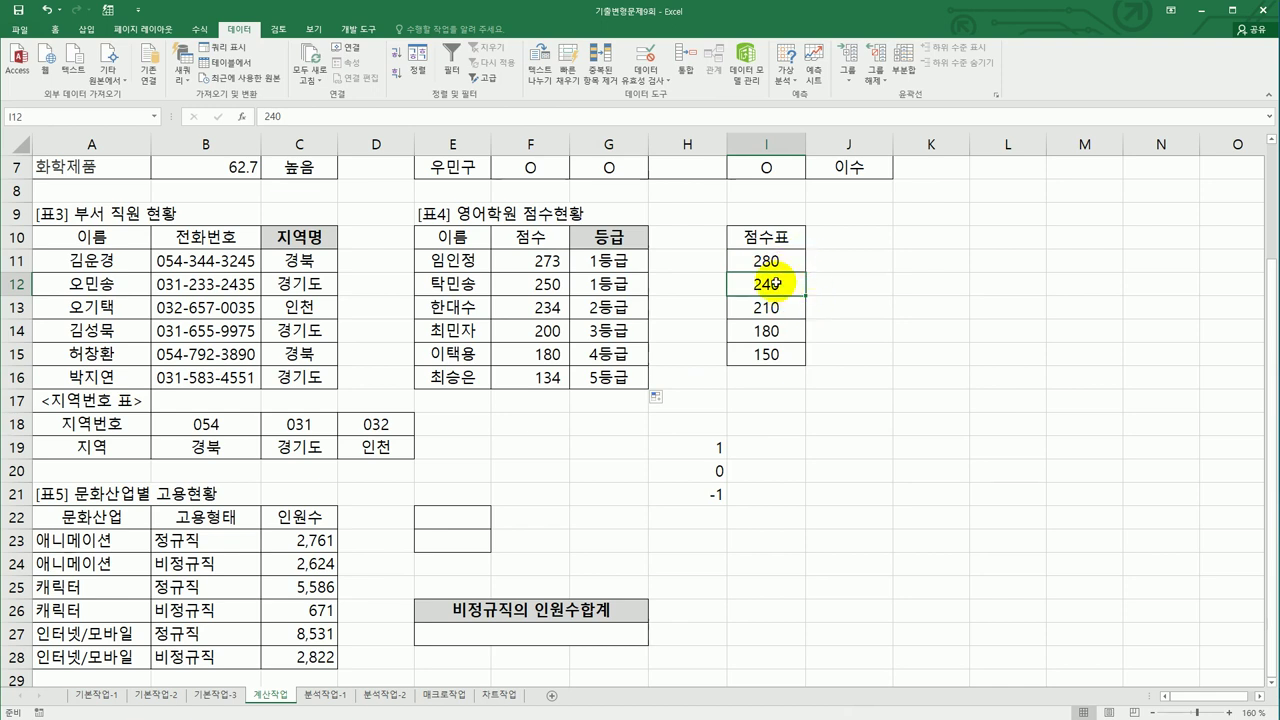
left_click(793, 258)
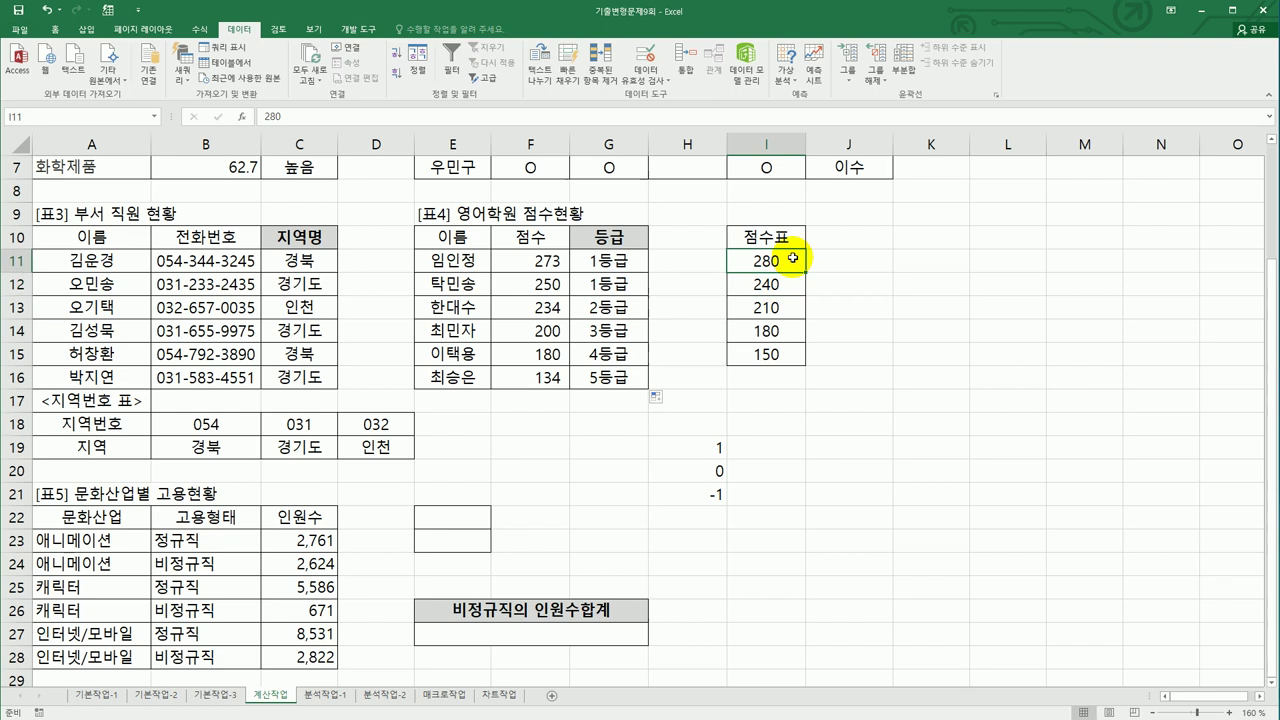
left_click(617, 259)
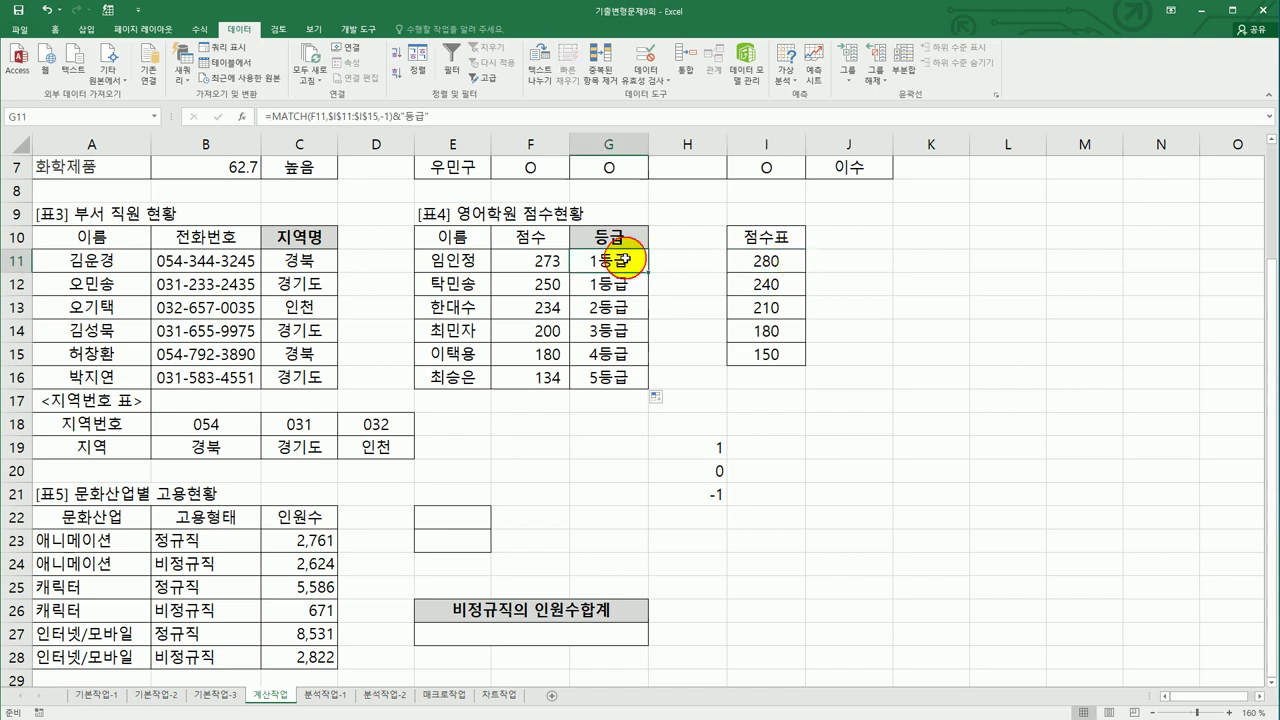
left_click(545, 284)
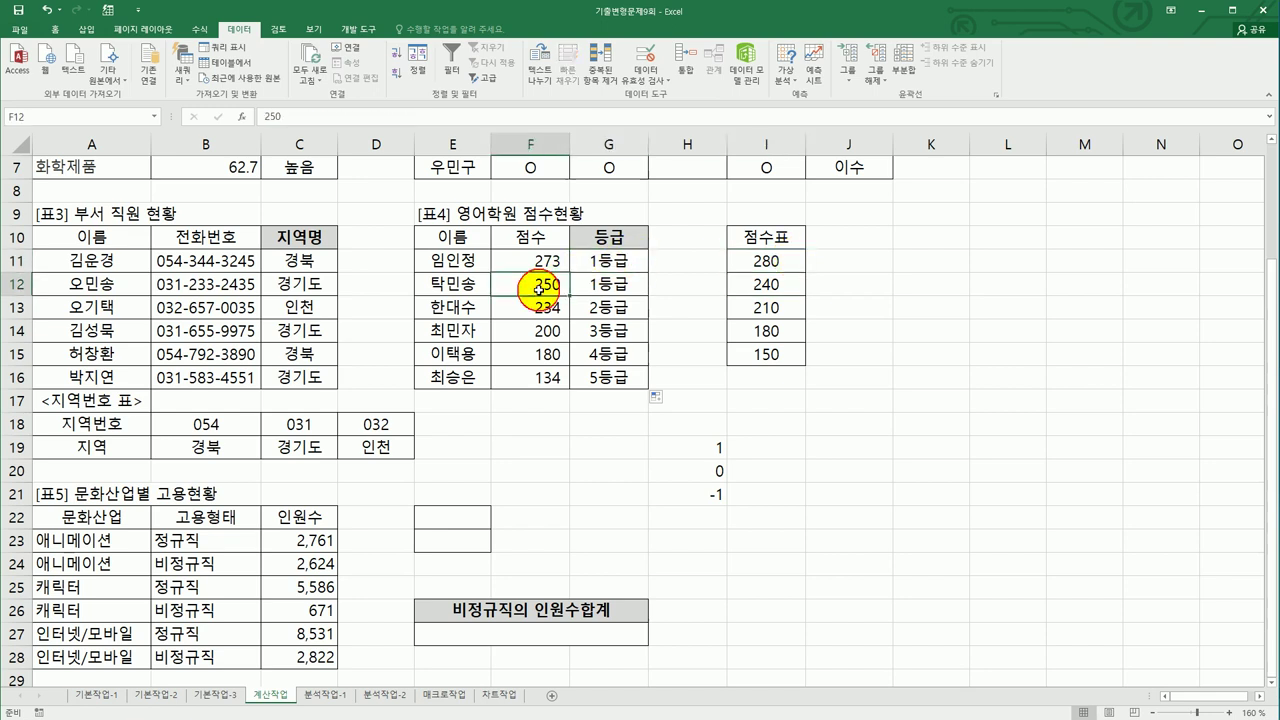
left_click(764, 284)
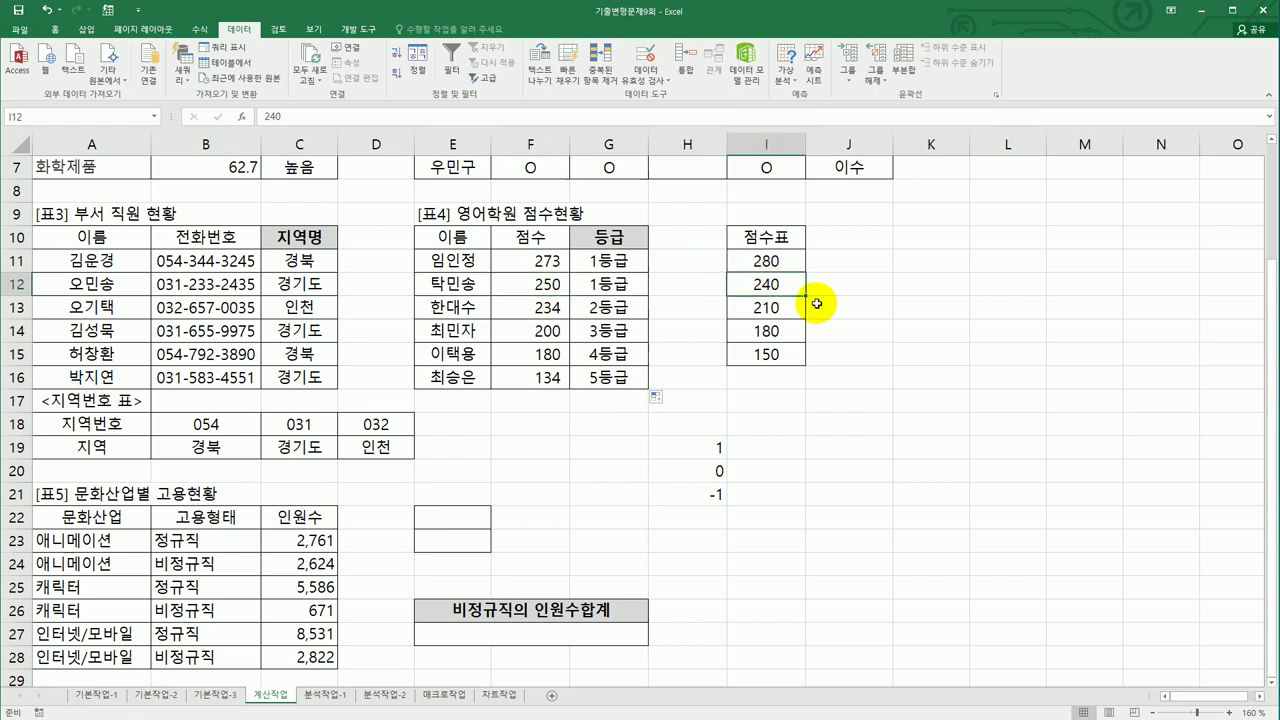
left_click(535, 307)
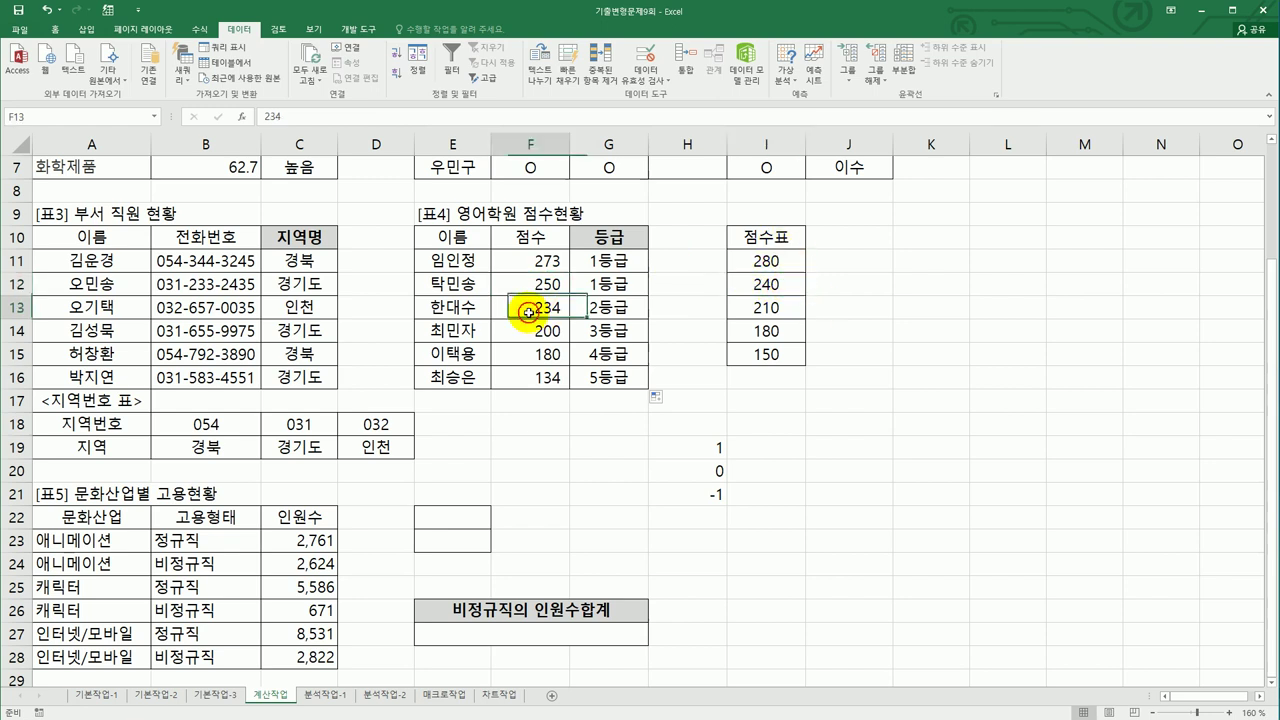
left_click(767, 283)
left_click(792, 310)
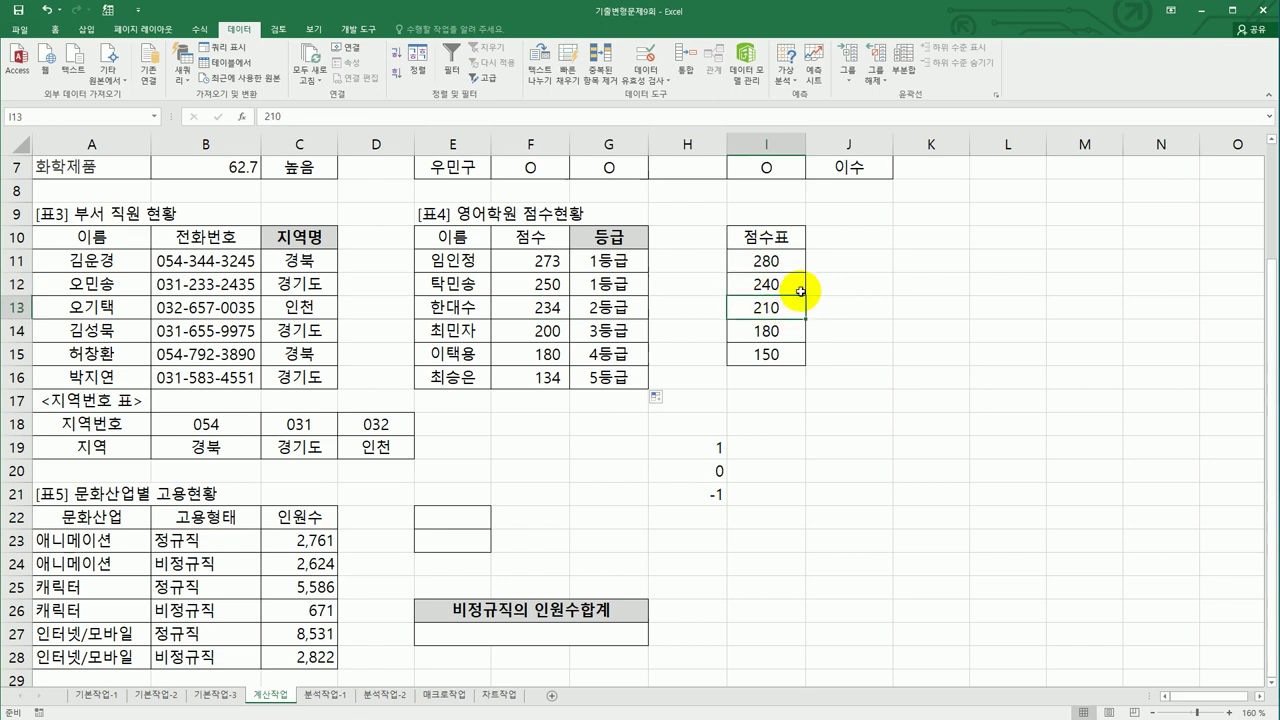
left_click(786, 283)
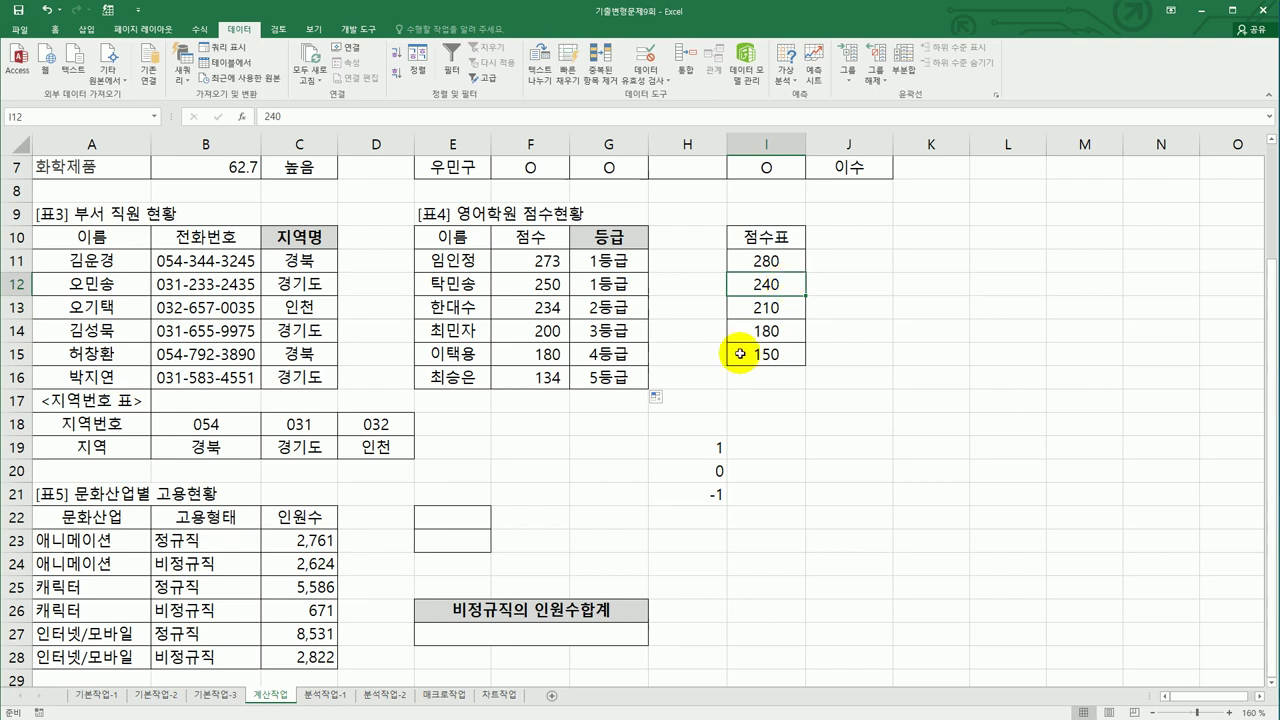
left_click(622, 258)
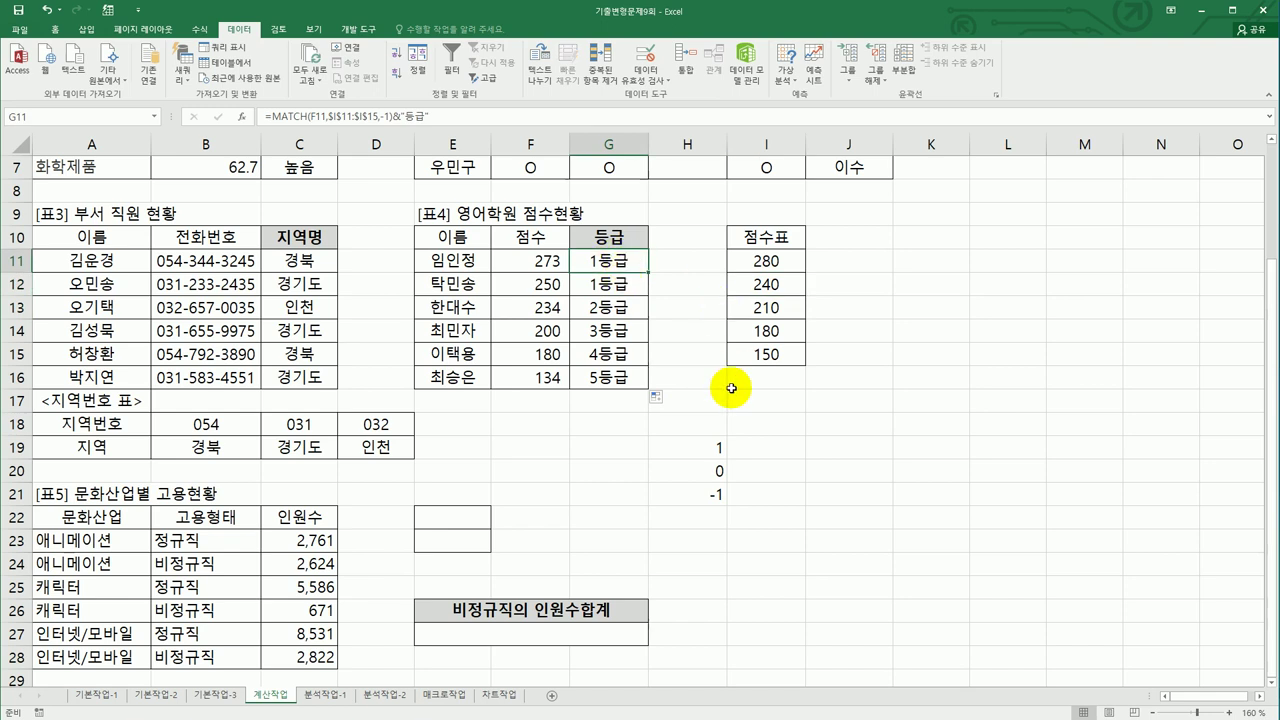
Label the MATCH type options in G19:G21 as 오름차순 for 1, 문자 for 0 and 내림차순 for -1.
left_click(705, 446)
left_click(635, 446)
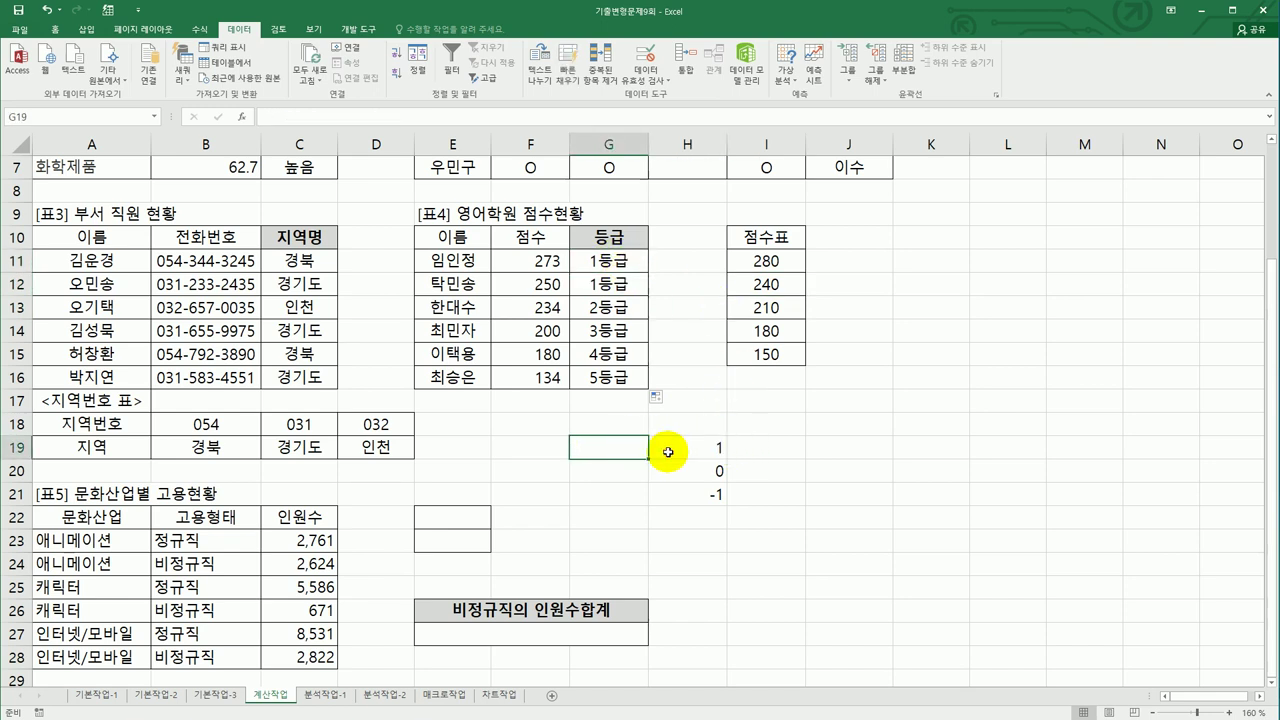
type("오름차순")
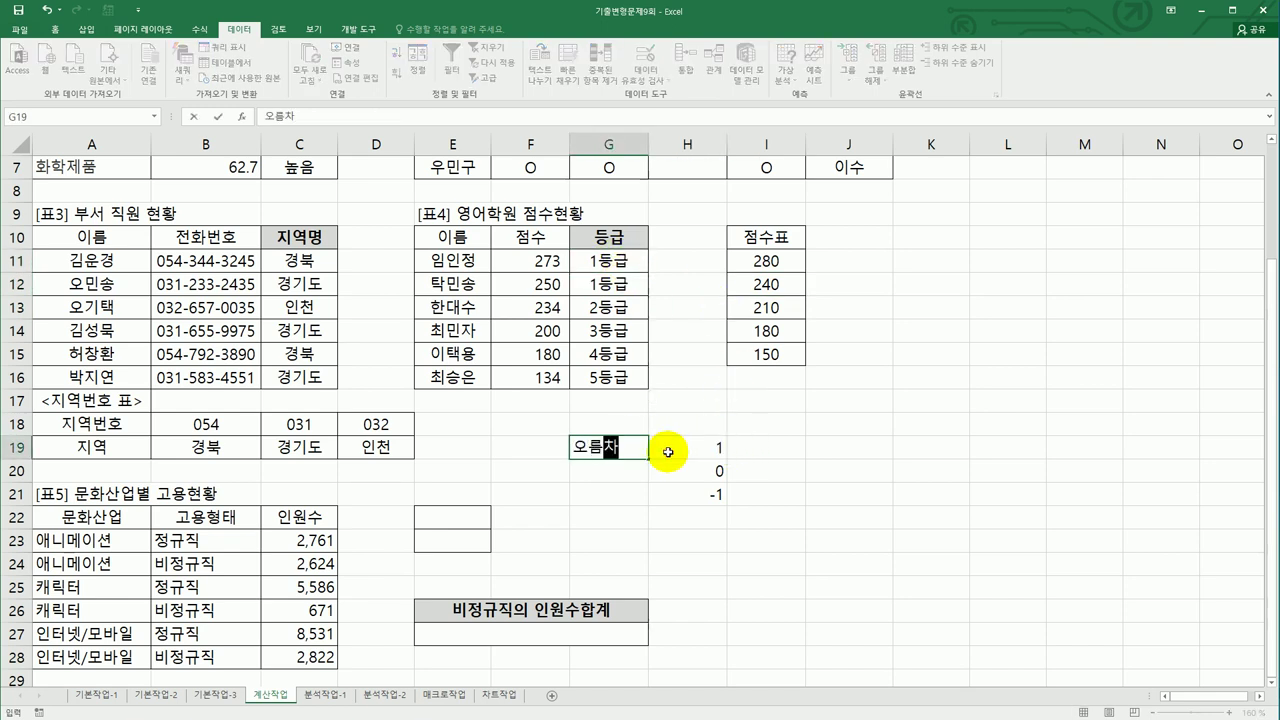
key("Return")
type("정화")
key("BackSpace")
key("BackSpace")
key("BackSpace")
key("BackSpace")
type("문자")
key("Return")
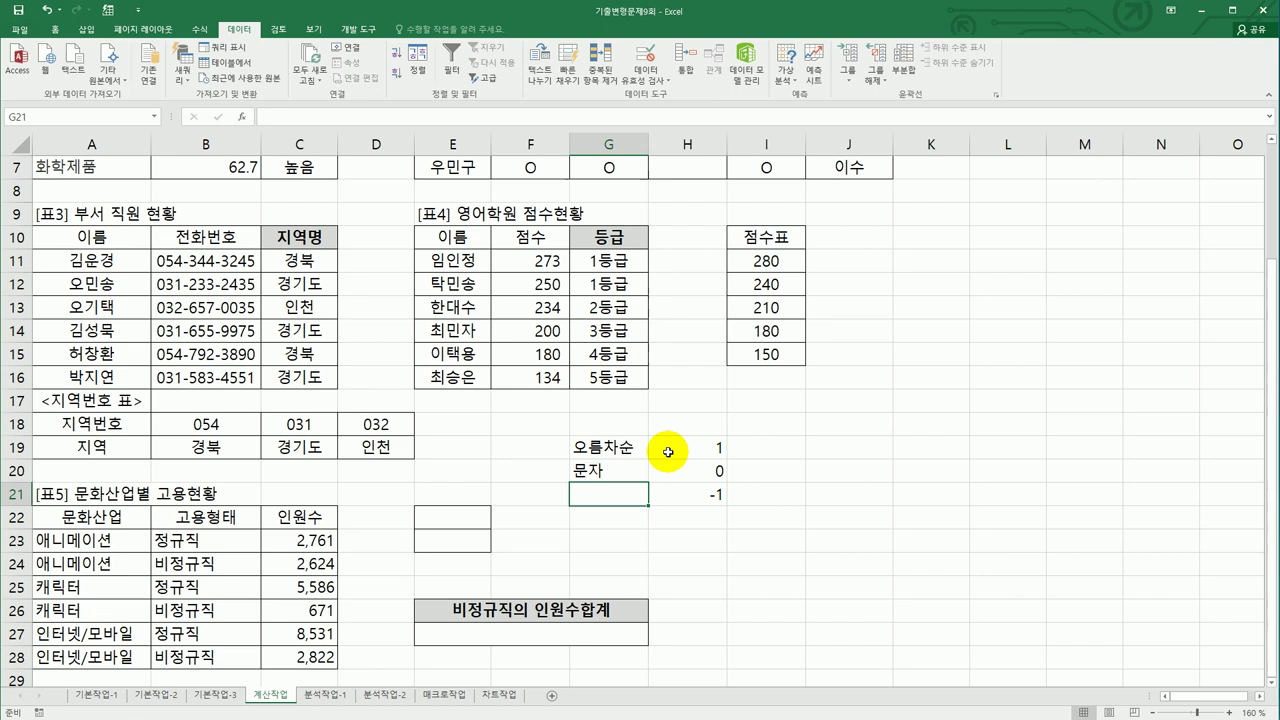
type("내림차순")
key("Return")
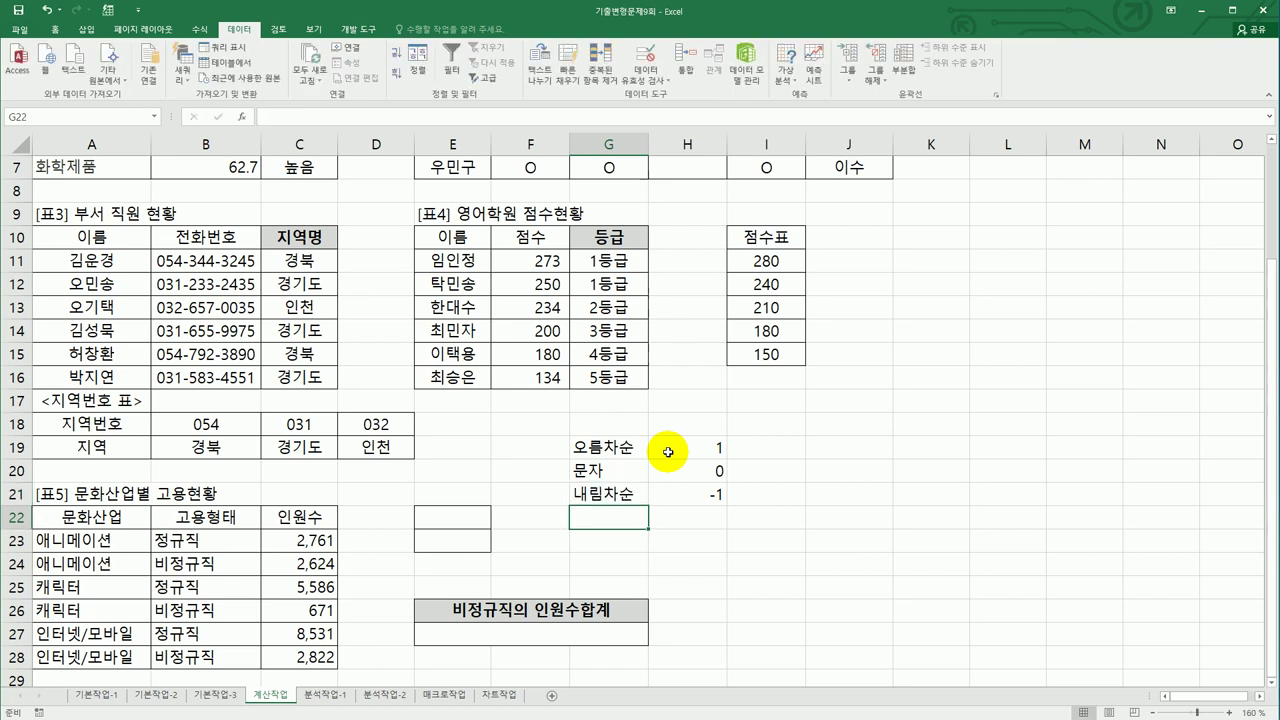
left_click_drag(668, 450, 682, 490)
Copy the 고용형태 heading and the 비정규직 value from 표5 into E22:E23 as the criteria range.
left_click(456, 523)
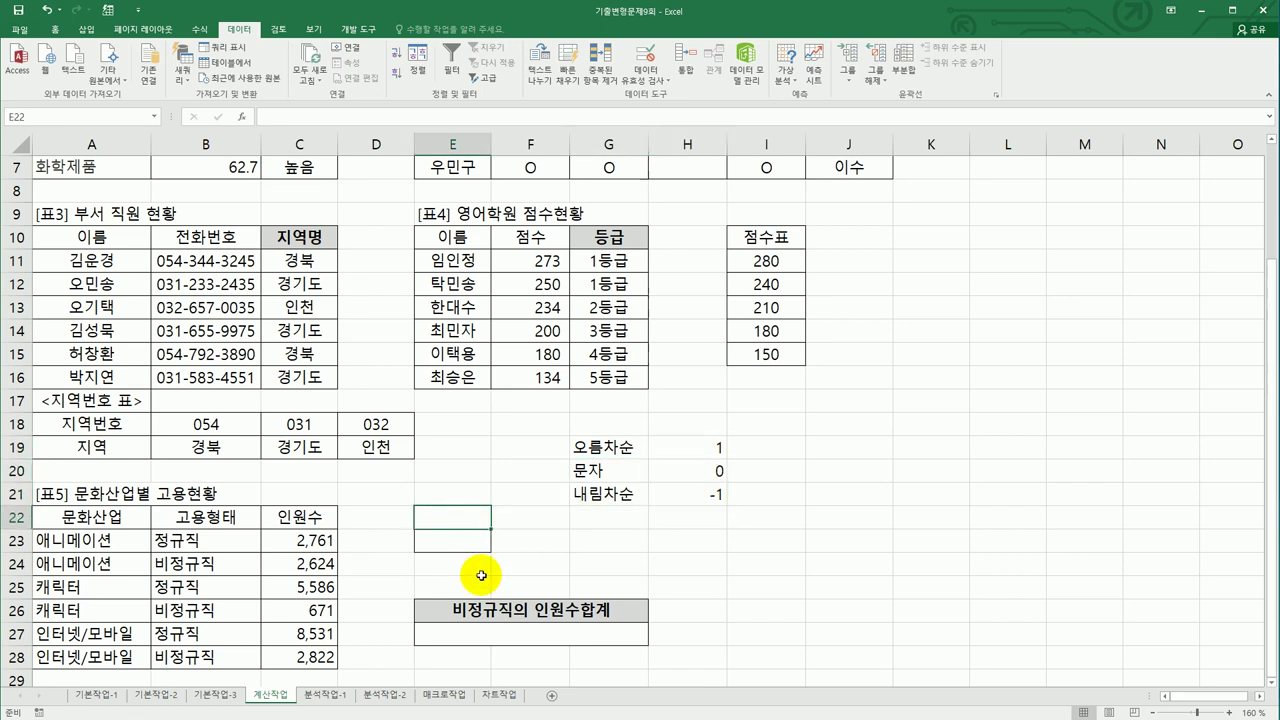
left_click(190, 517)
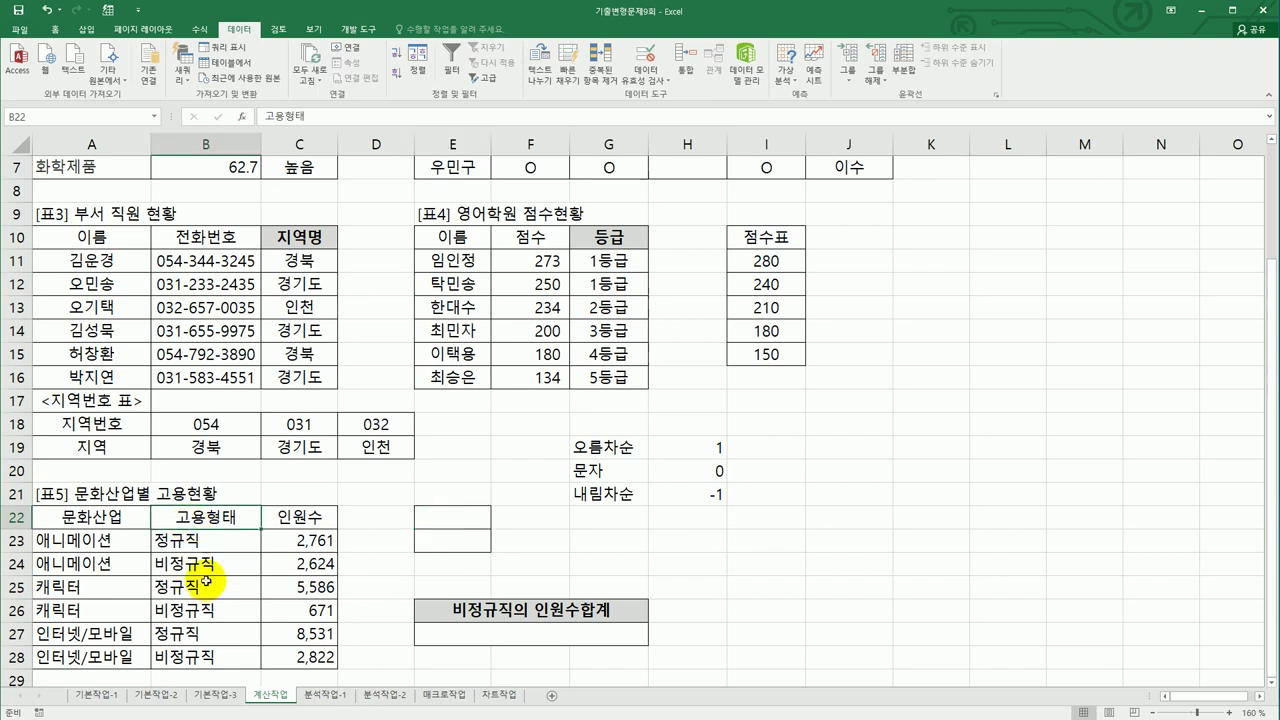
left_click(200, 563, "ctrl")
key("ctrl+c")
left_click(450, 517)
key("ctrl+v")
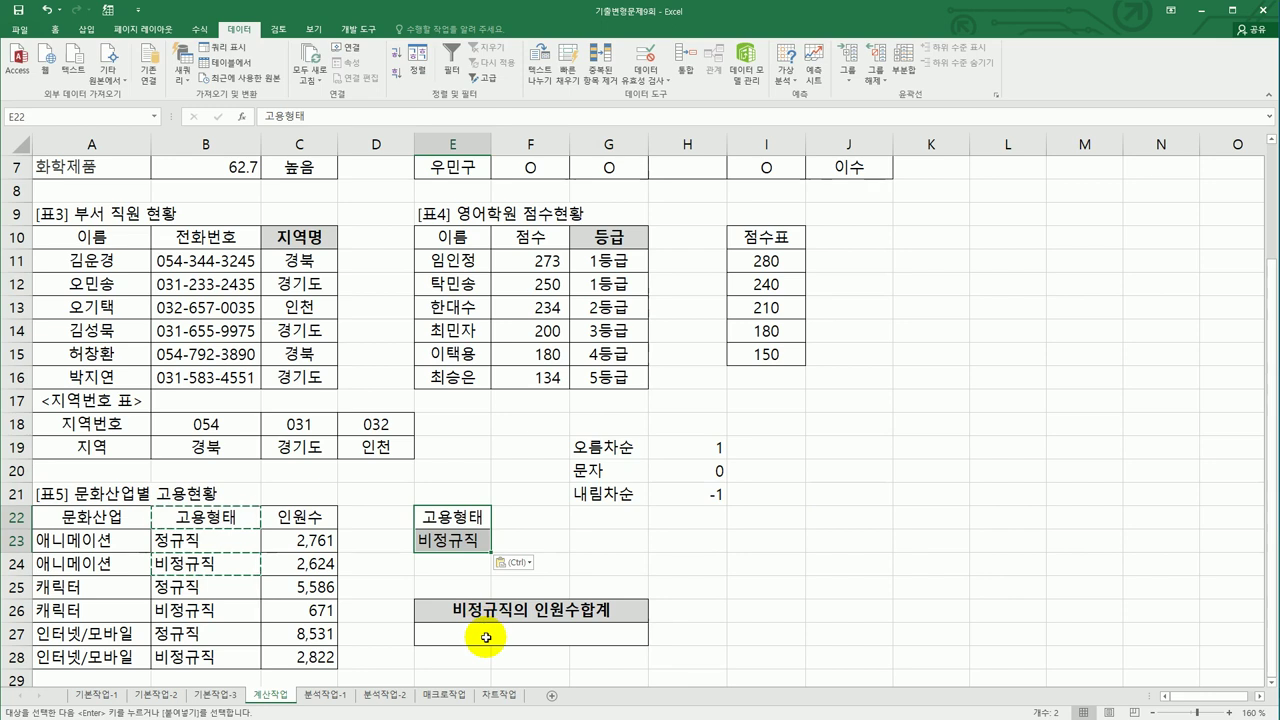
Start a DSUM formula in E27 under 비정규직의 인원수합계 with database A22:C28 and field C22.
left_click(485, 636)
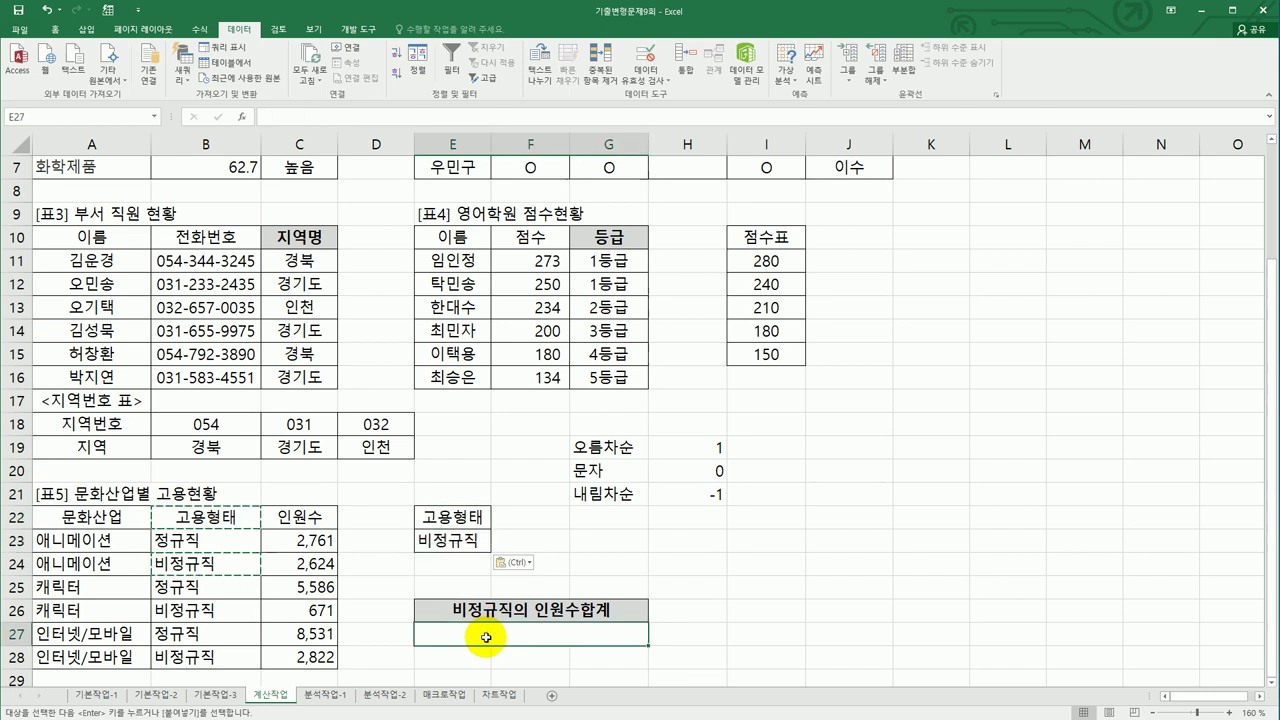
type("=d")
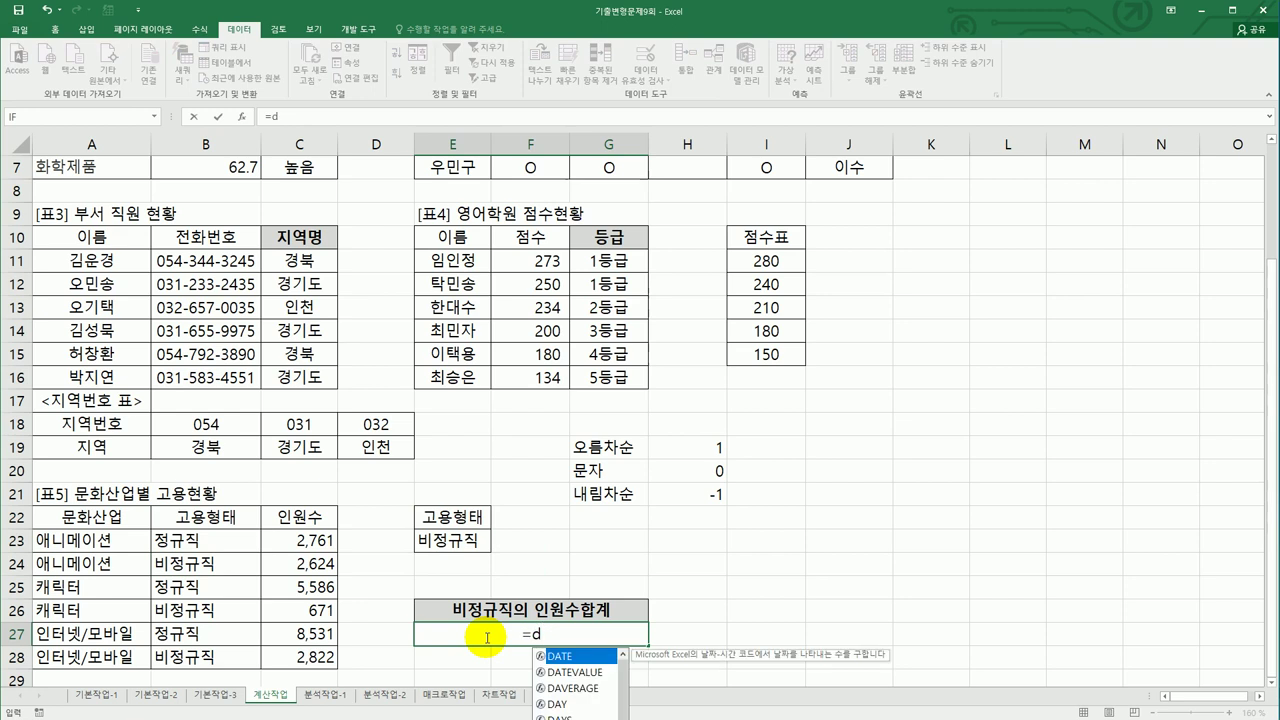
type("s")
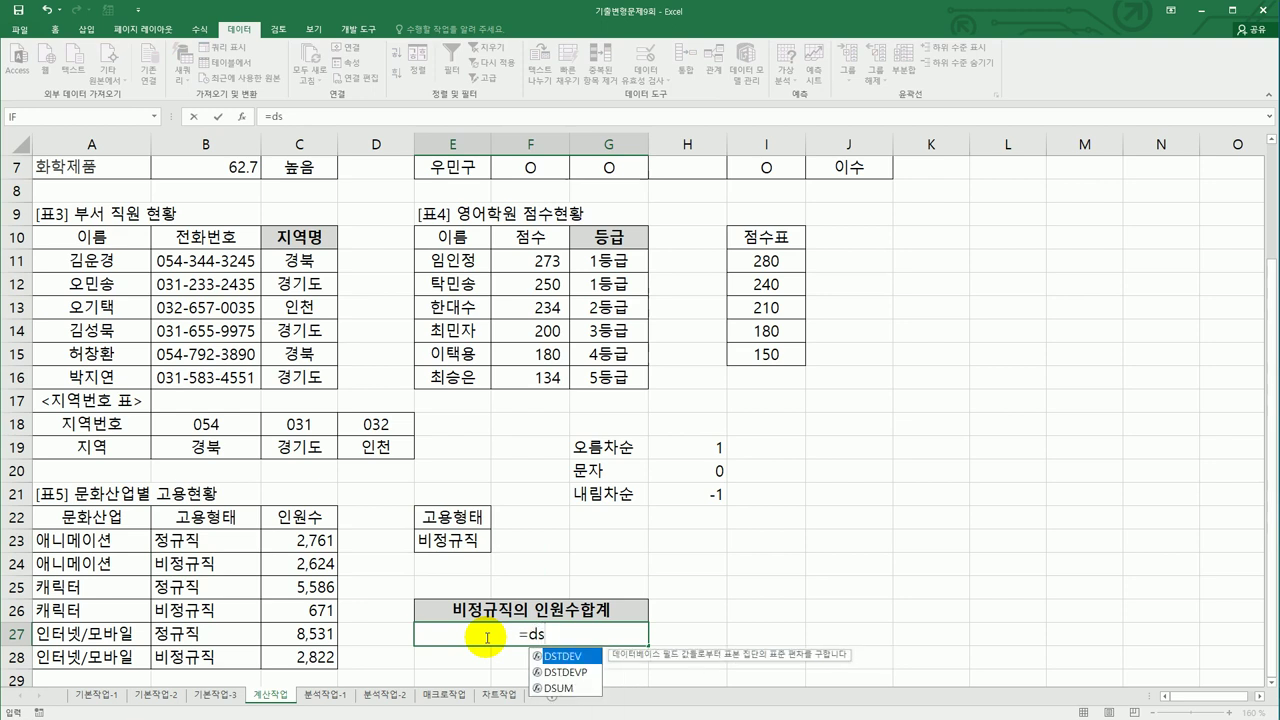
double_click(565, 688)
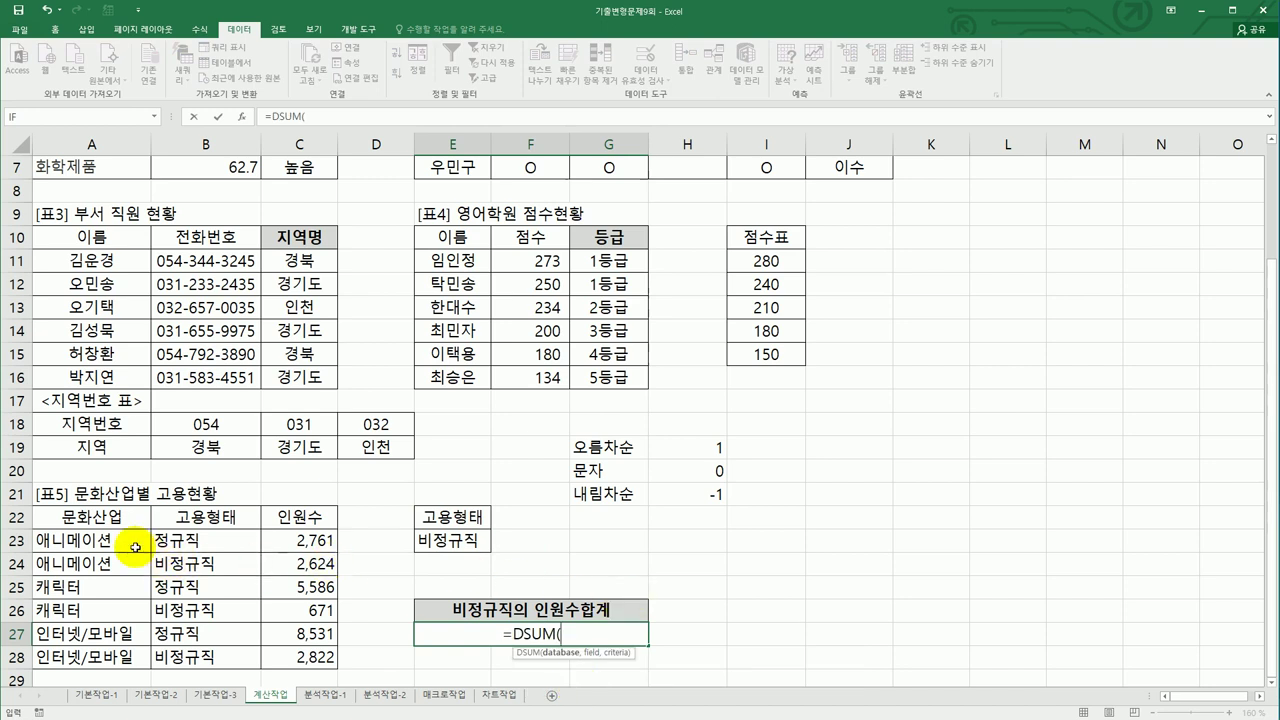
left_click_drag(106, 525, 300, 660)
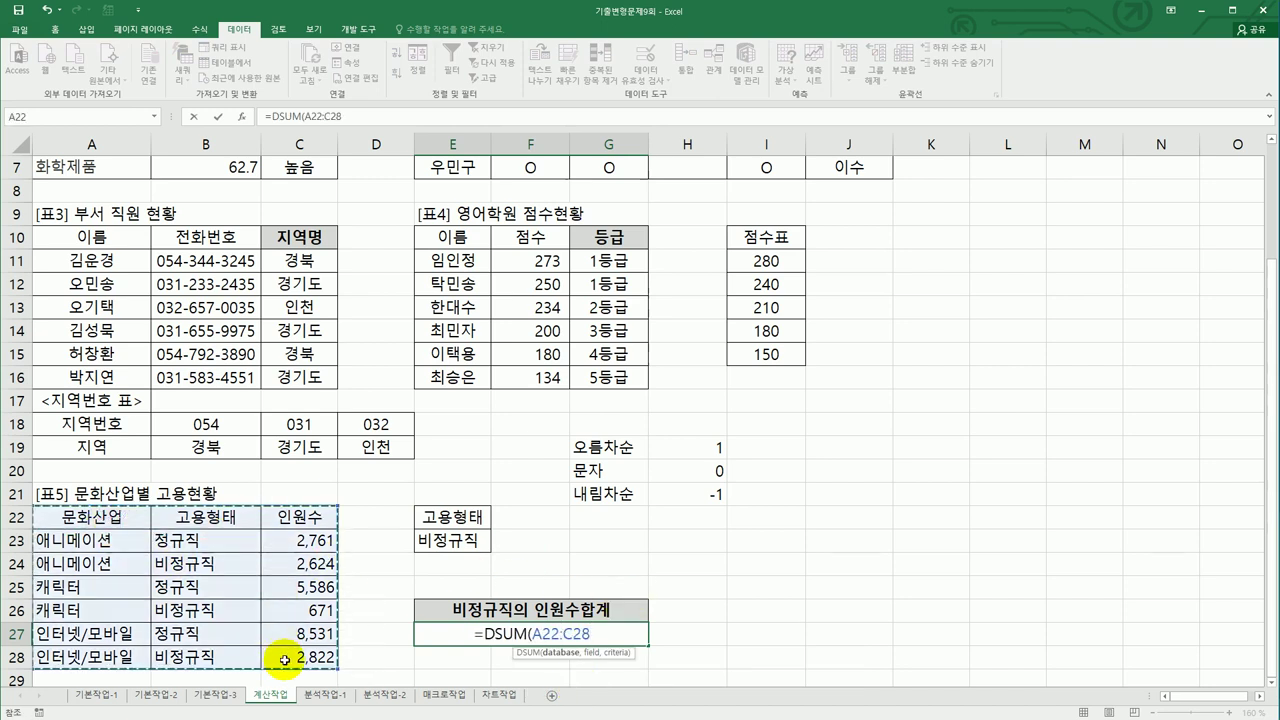
left_click(297, 513)
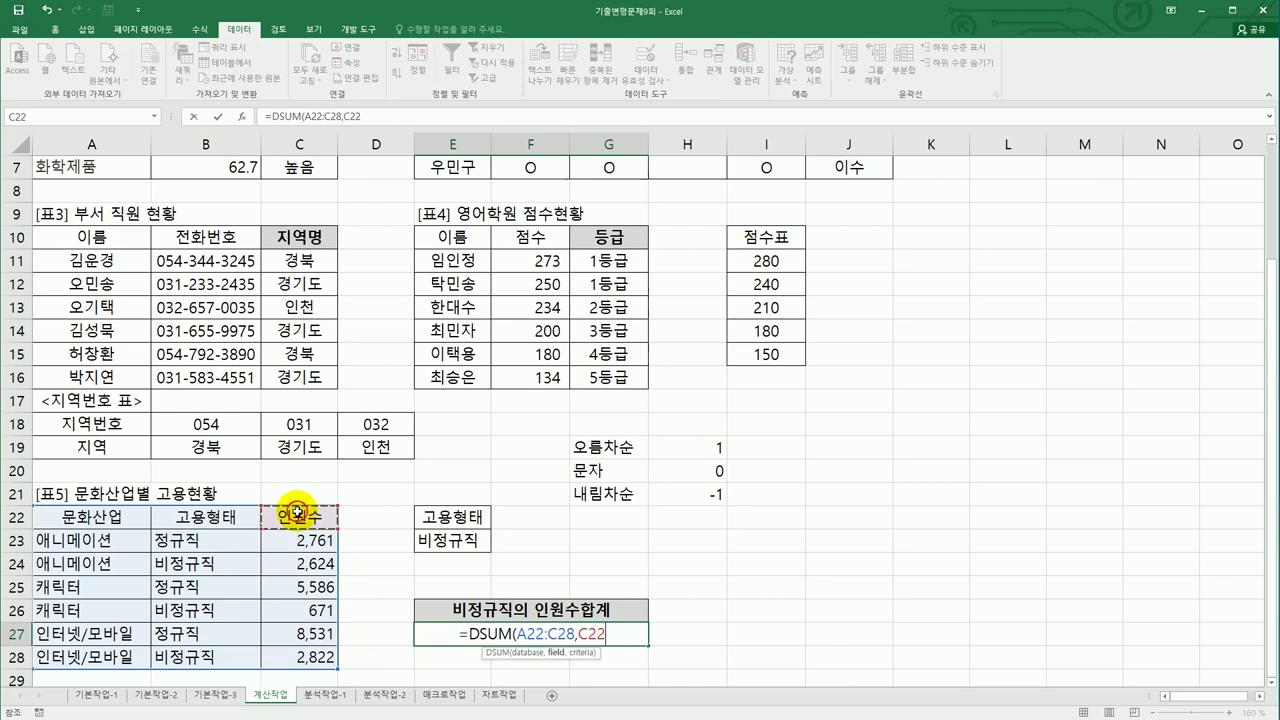
Complete the E27 DSUM formula with criteria E22:E23 and append &"명".
type(",")
left_click_drag(452, 515, 434, 536)
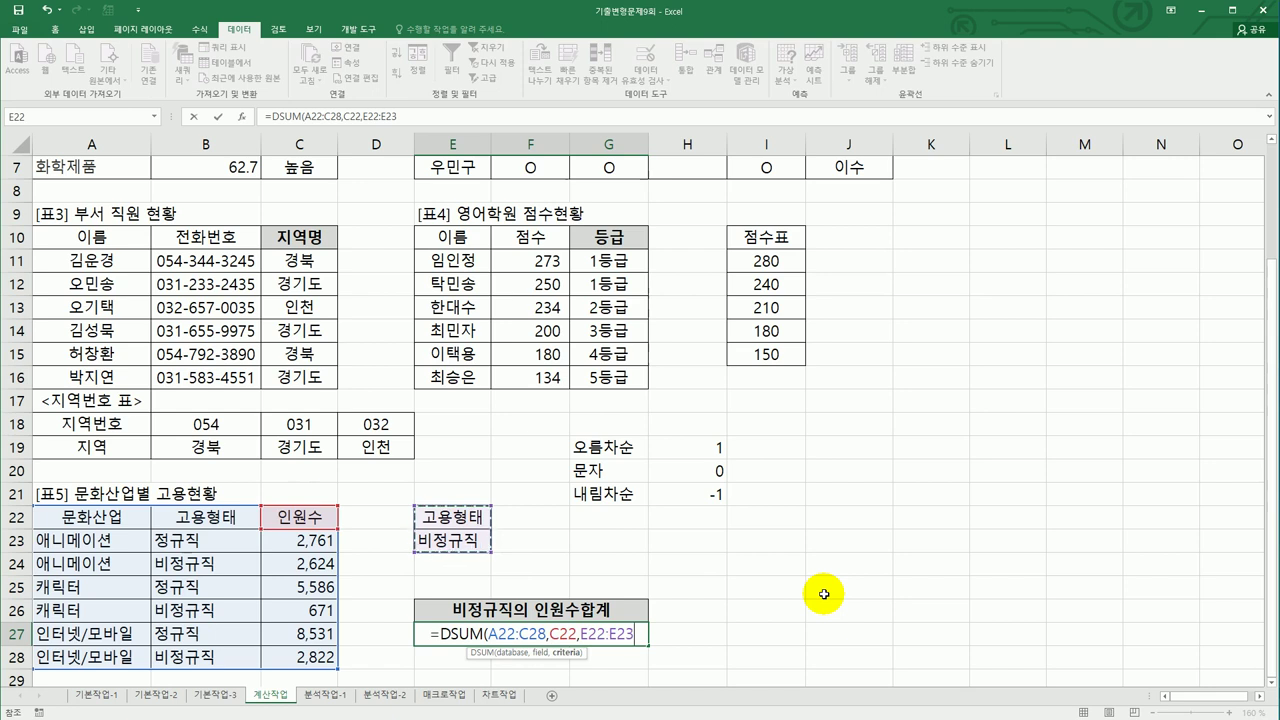
type(")&")
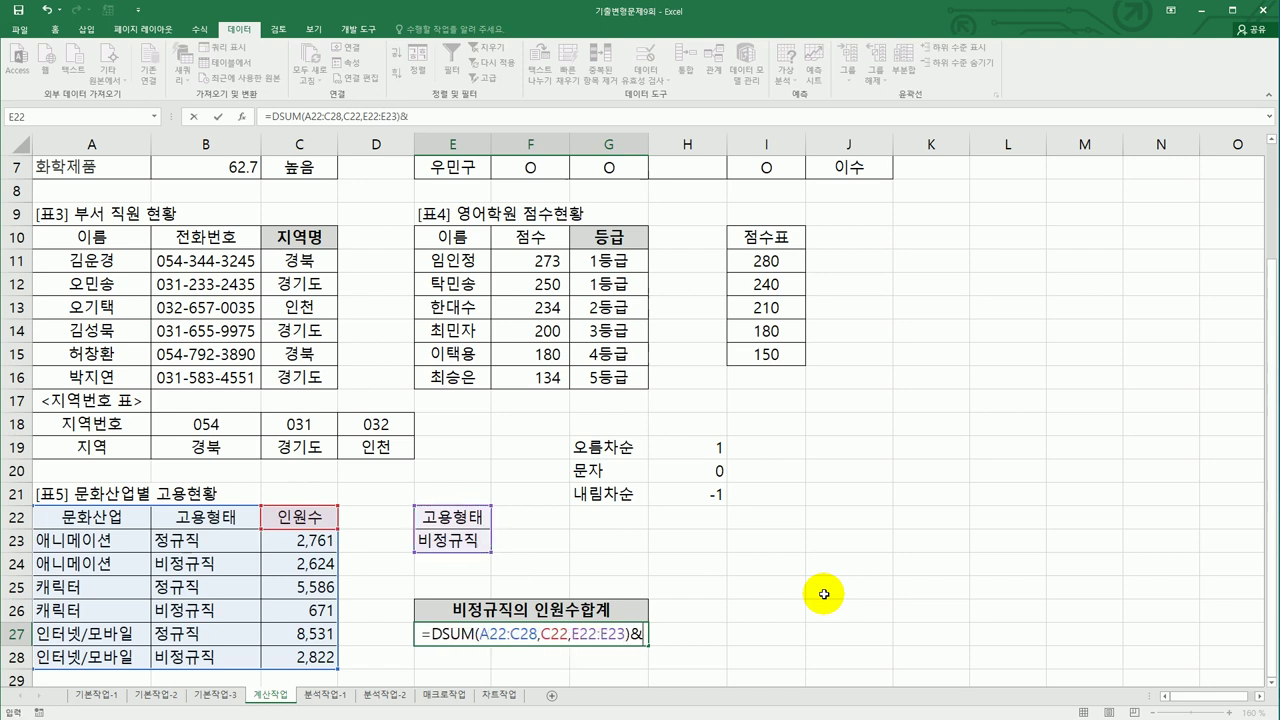
type("\"명\"")
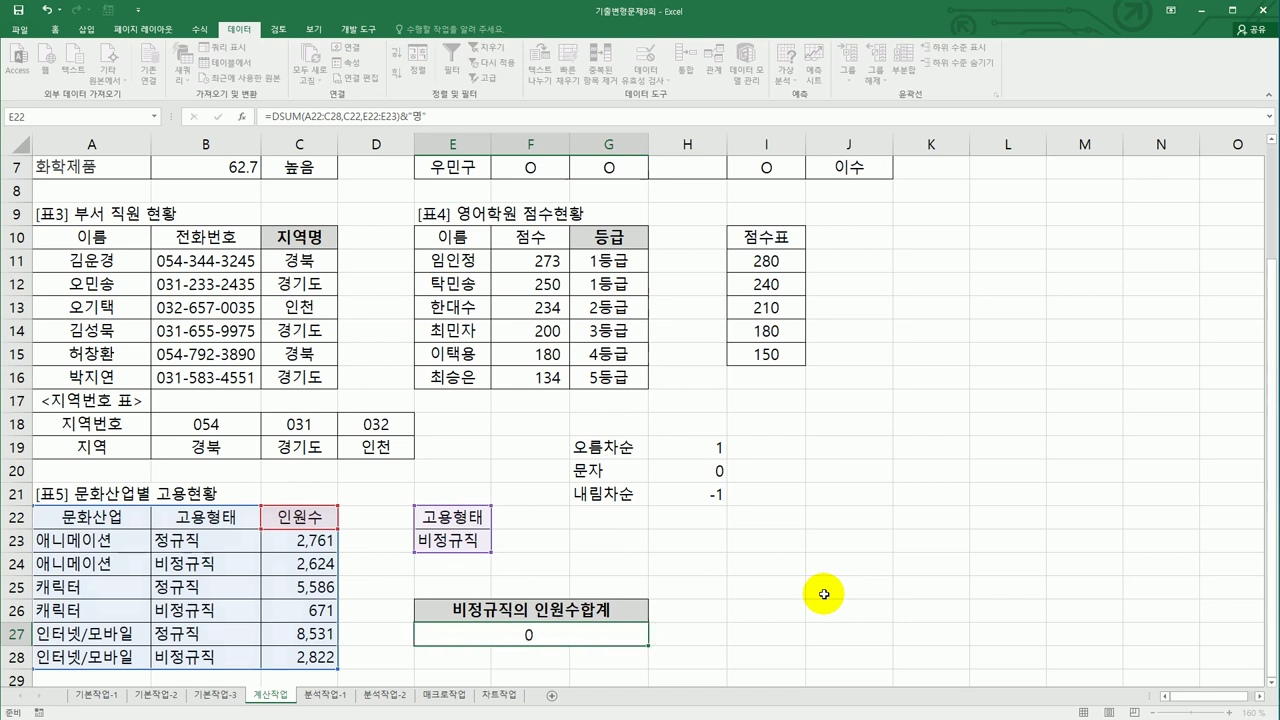
key("Return")
scroll(679, 556, "down", 1)
left_click(563, 562)
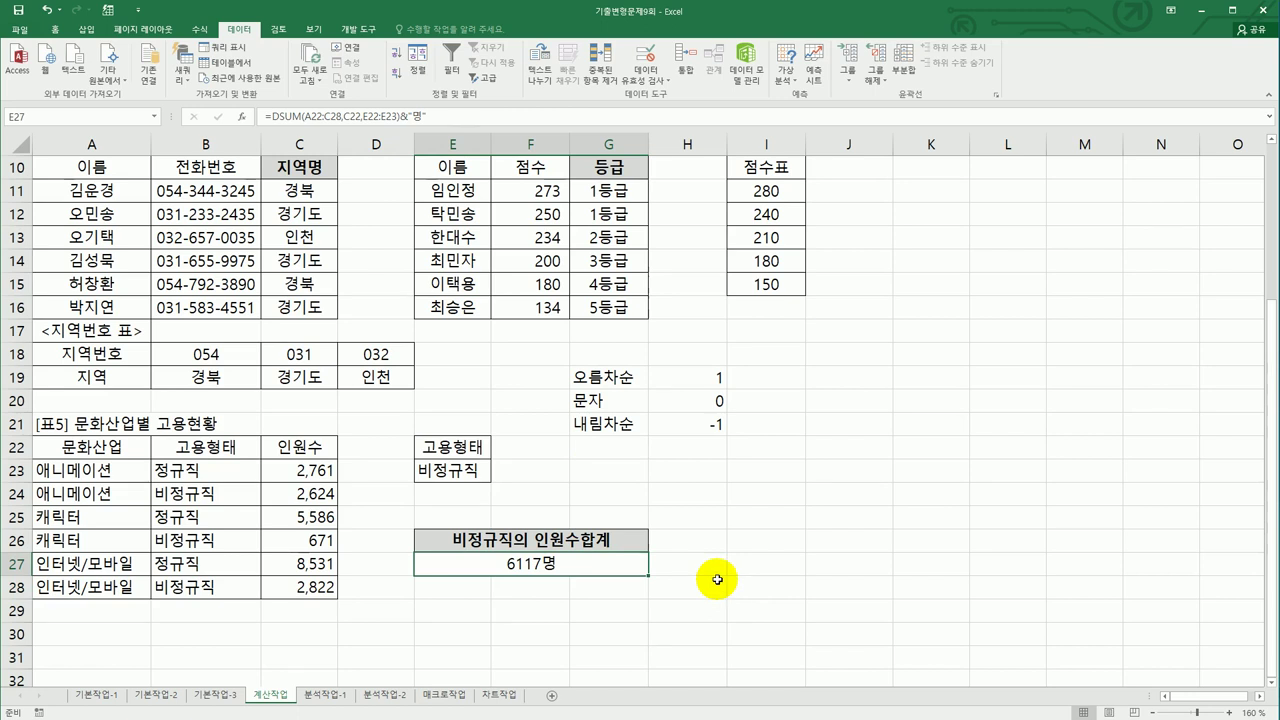
On the 분석작업-1 sheet, start a pivot table using the 출장비 현황 range B3:J15 as its source.
left_click(345, 694)
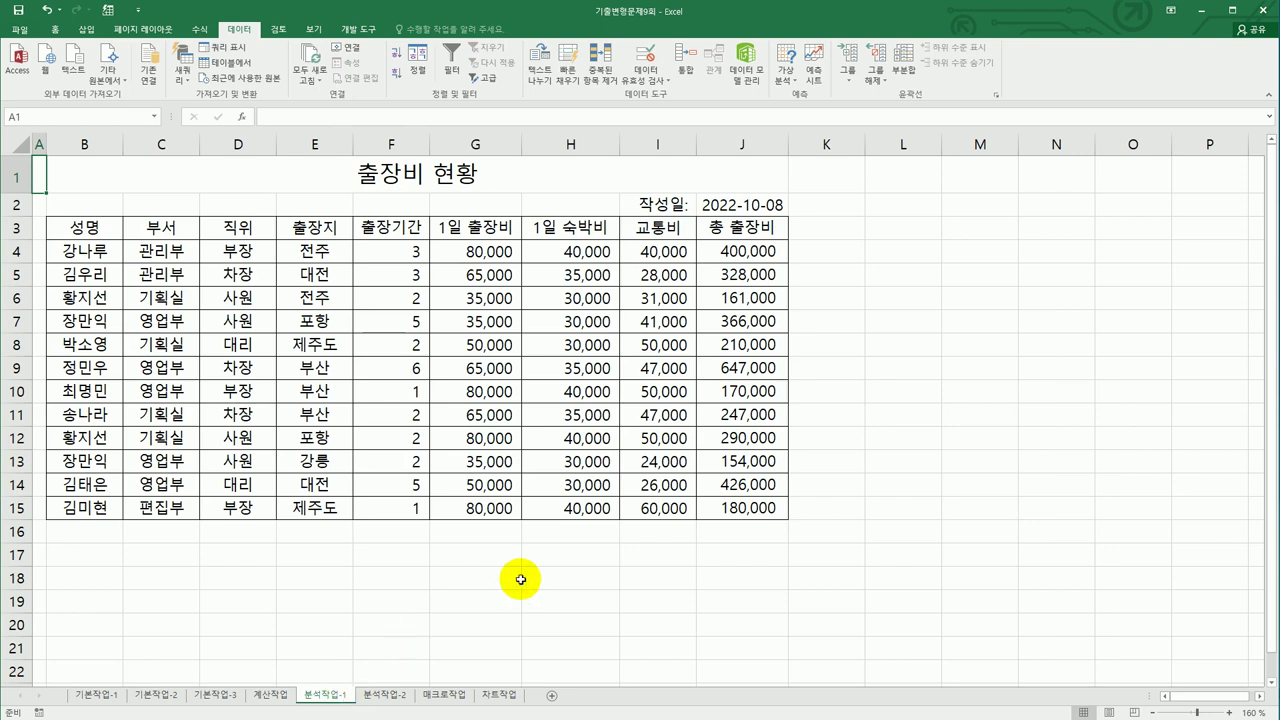
left_click(405, 448)
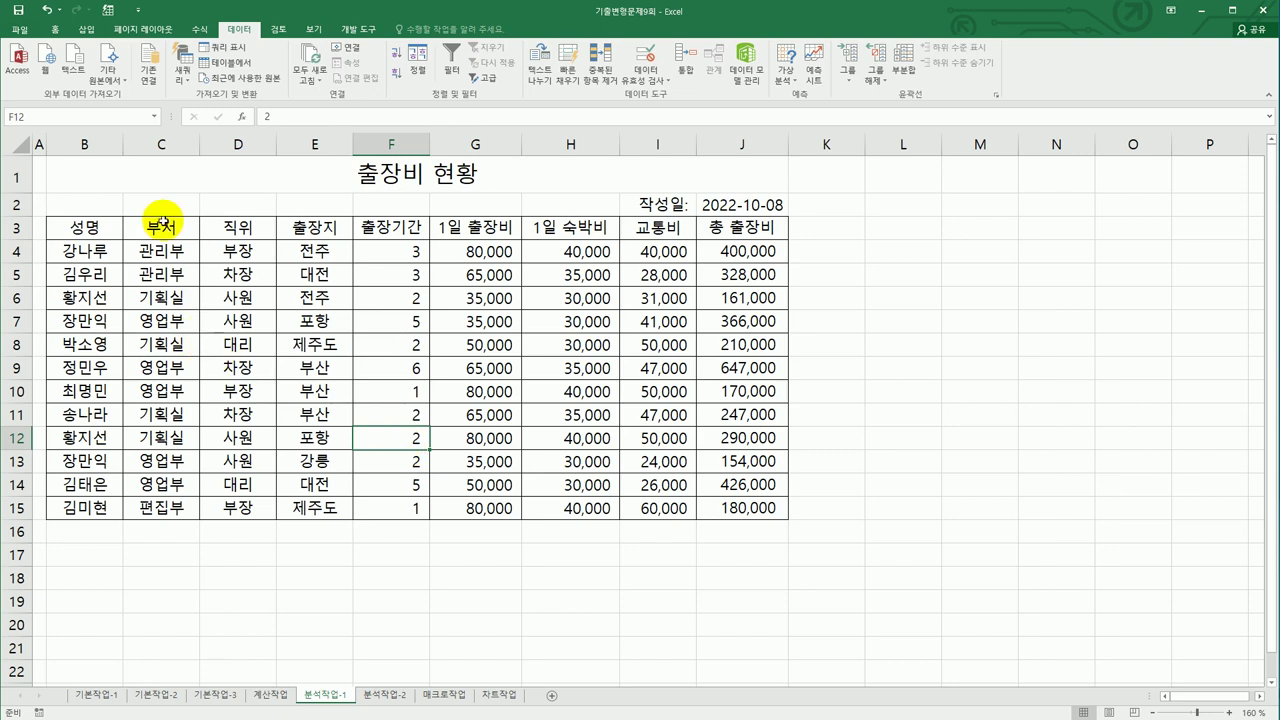
left_click(95, 33)
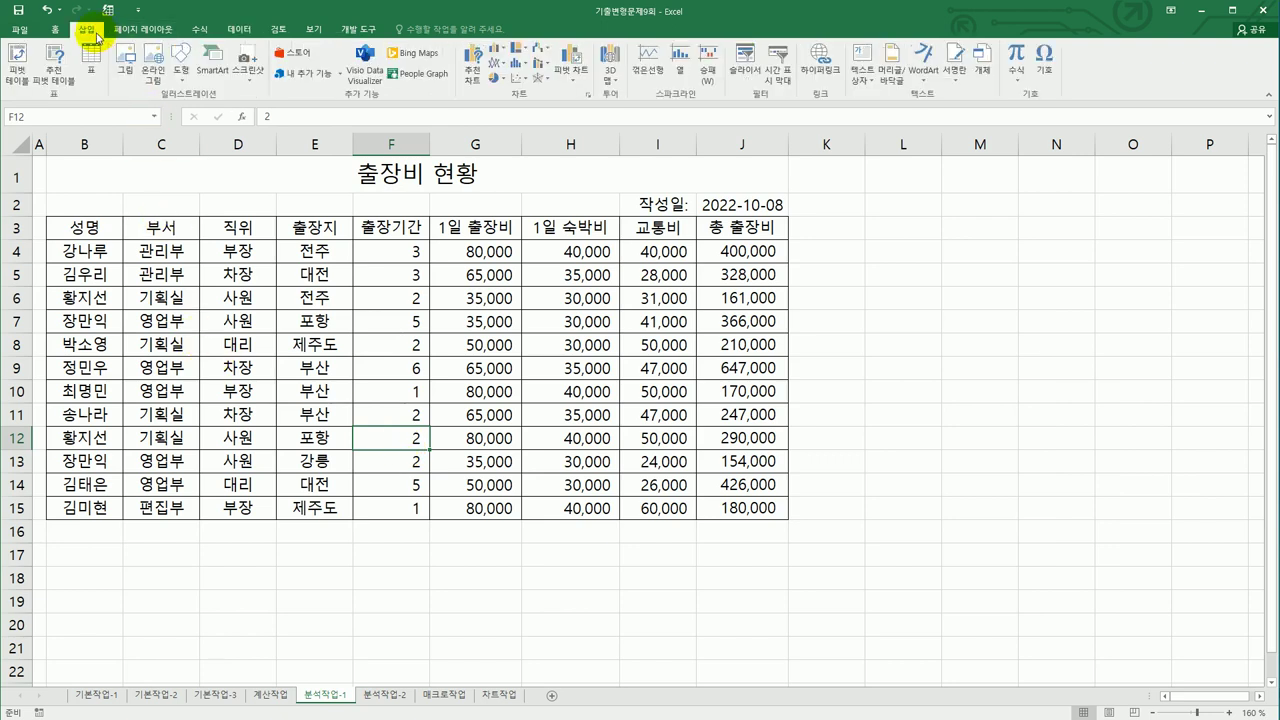
left_click(16, 55)
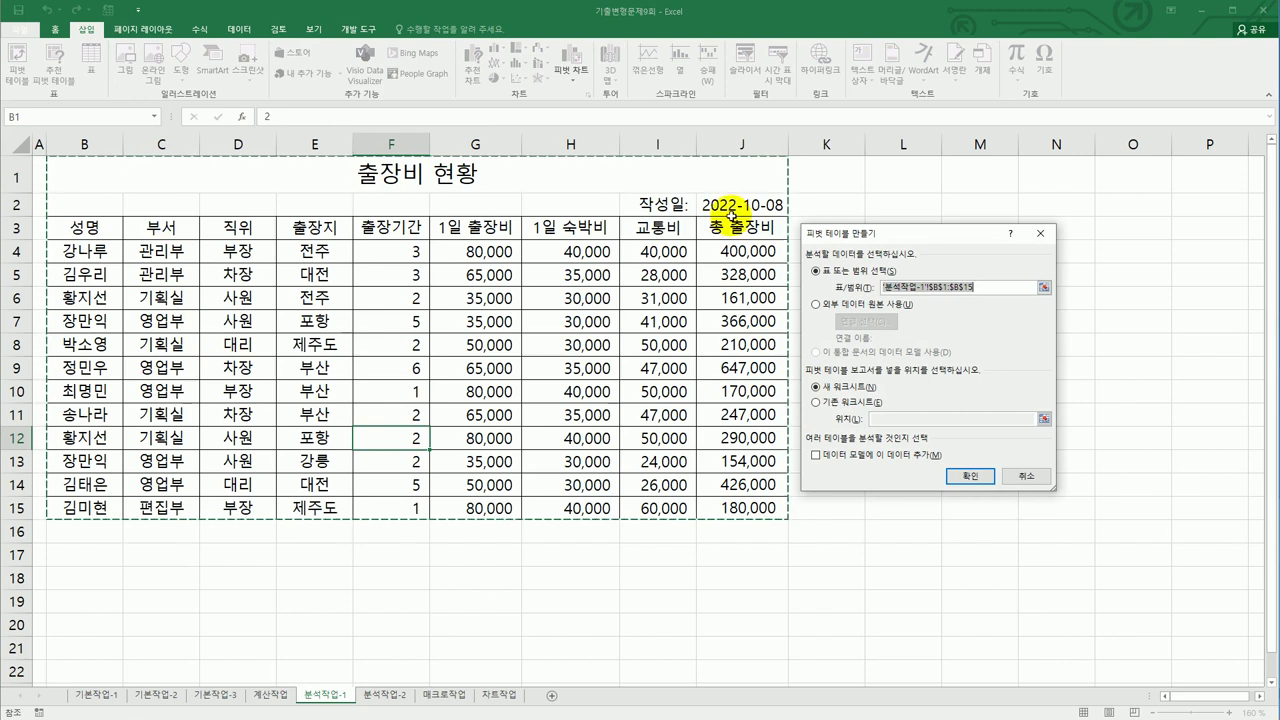
left_click_drag(102, 228, 732, 508)
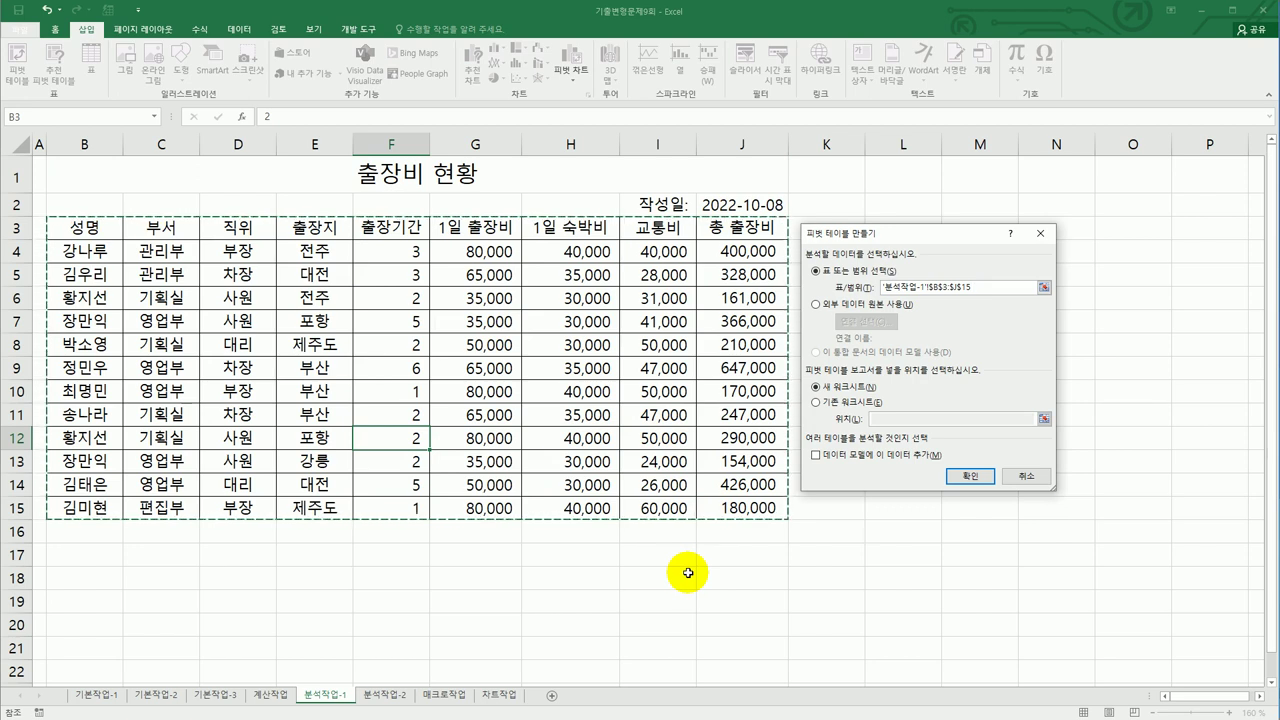
Place the pivot table on the existing worksheet at cell B21 of 분석작업-1 and create it.
left_click(818, 401)
left_click(910, 424)
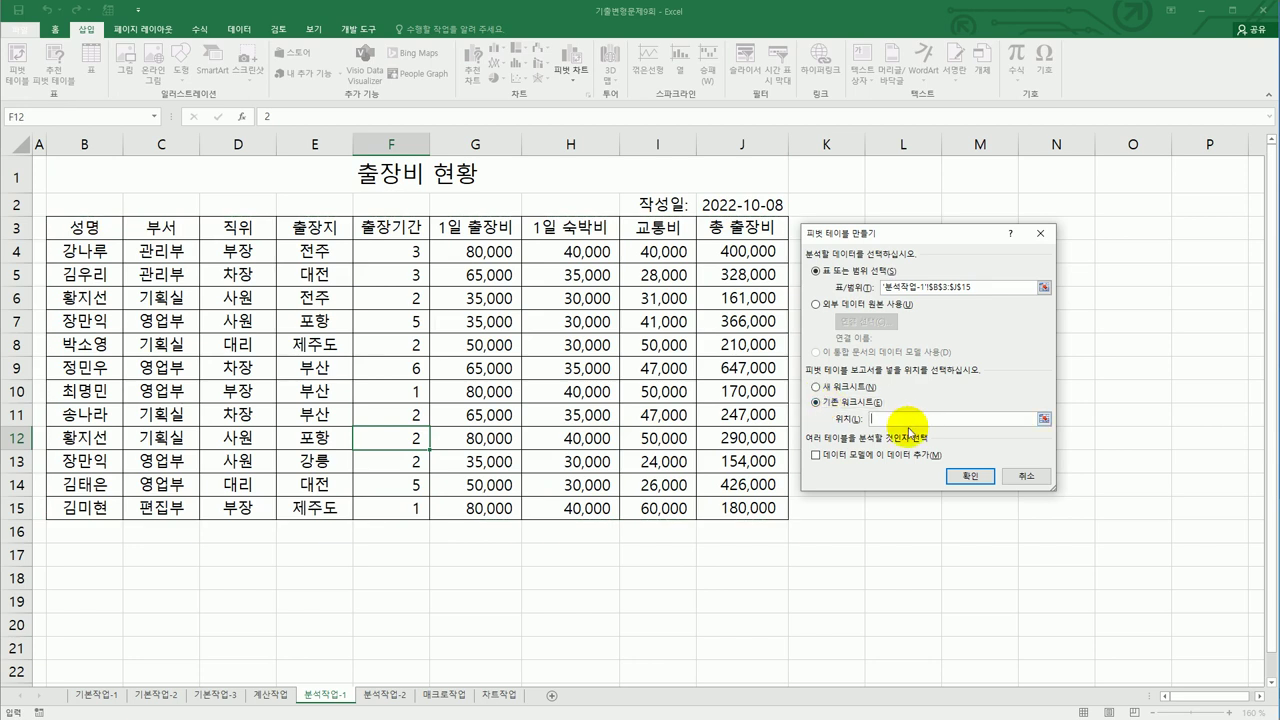
scroll(300, 450, "down", 2)
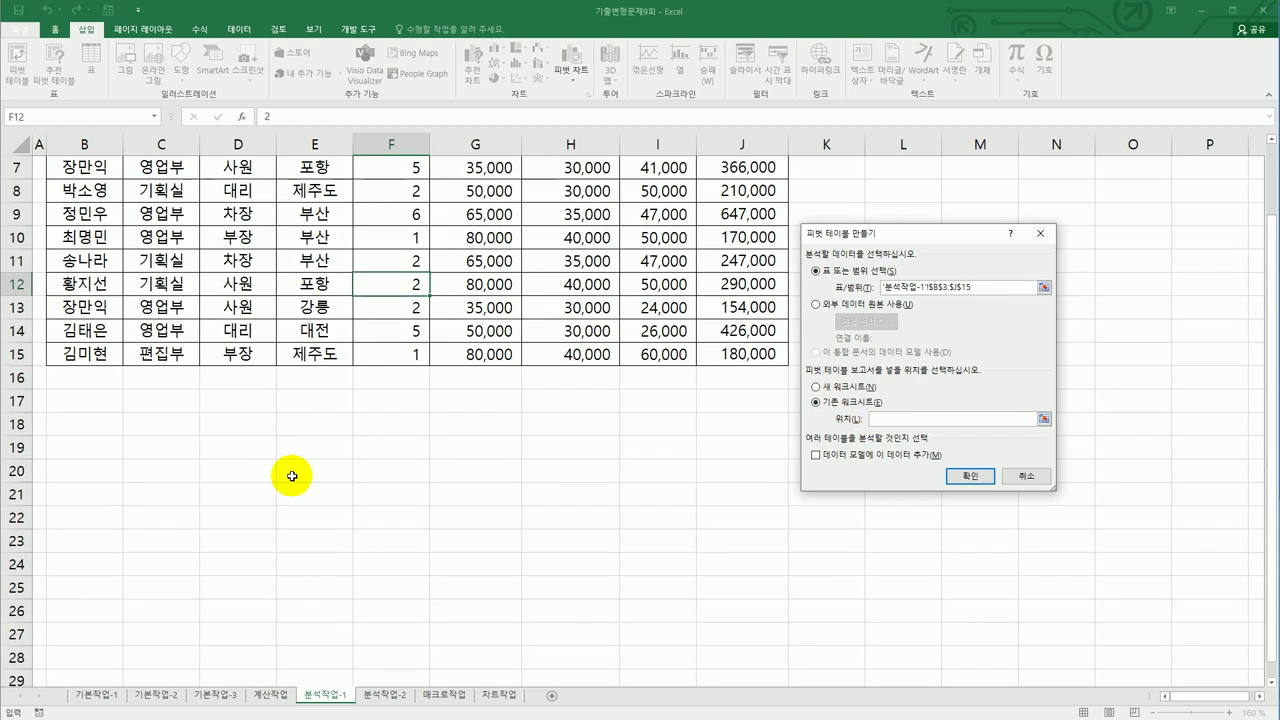
left_click(96, 497)
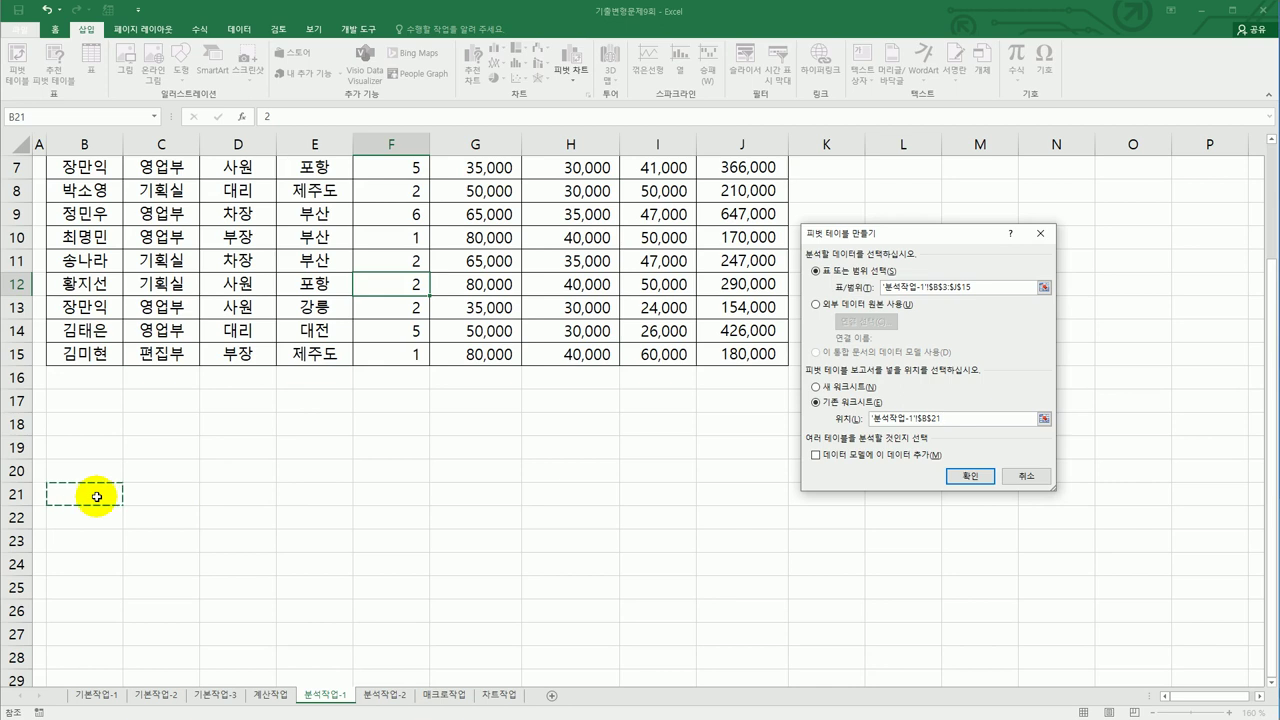
left_click(968, 474)
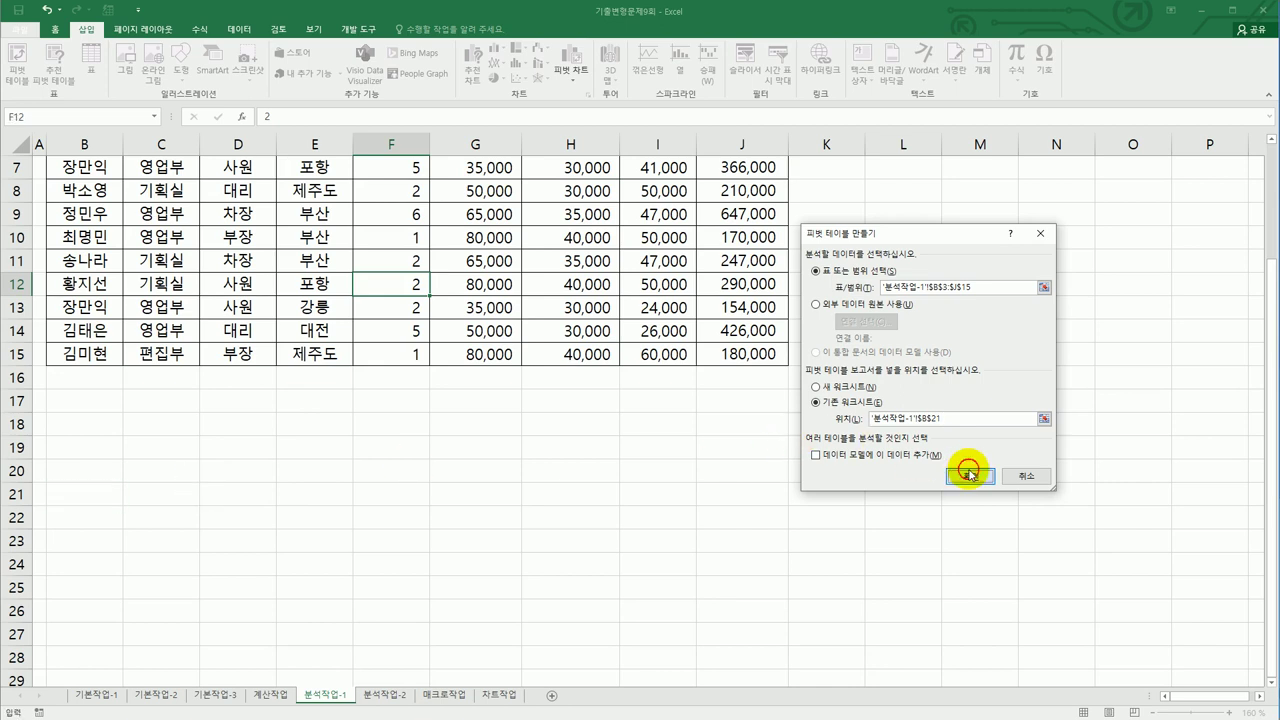
scroll(968, 469, "down", 4)
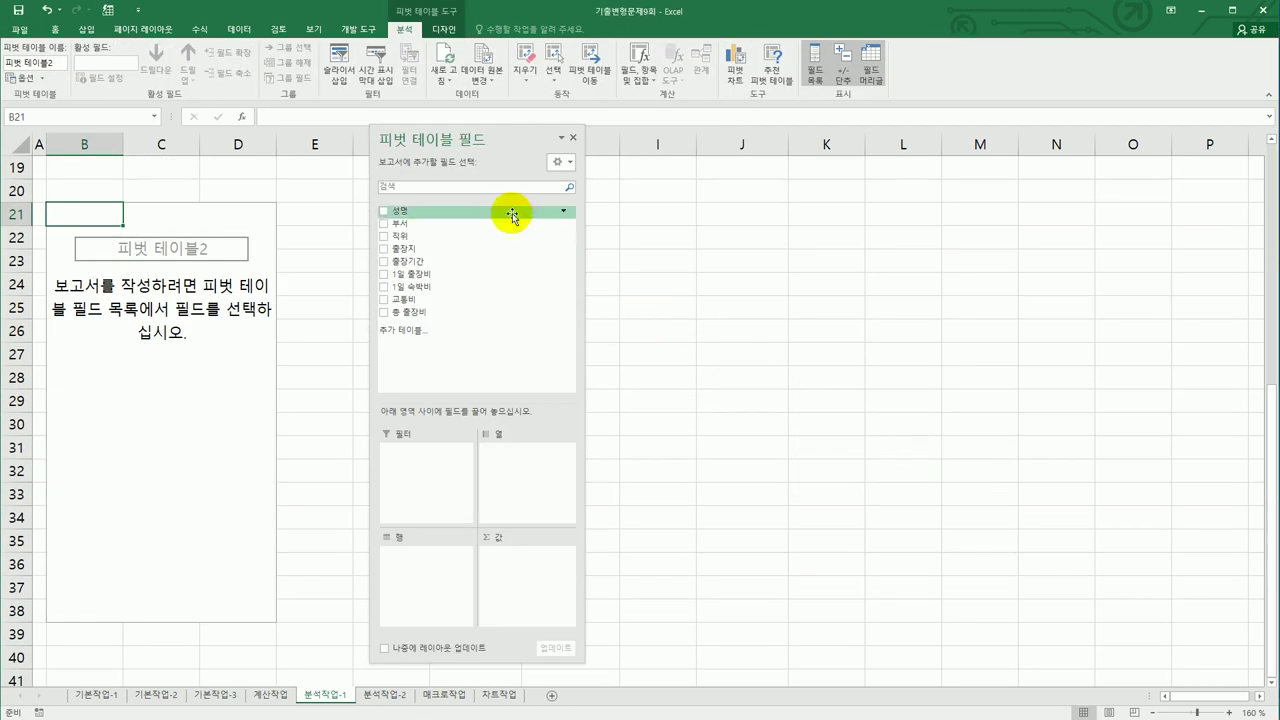
Move the pivot table field list away from the empty report, hide it and show it again.
left_click_drag(496, 145, 702, 166)
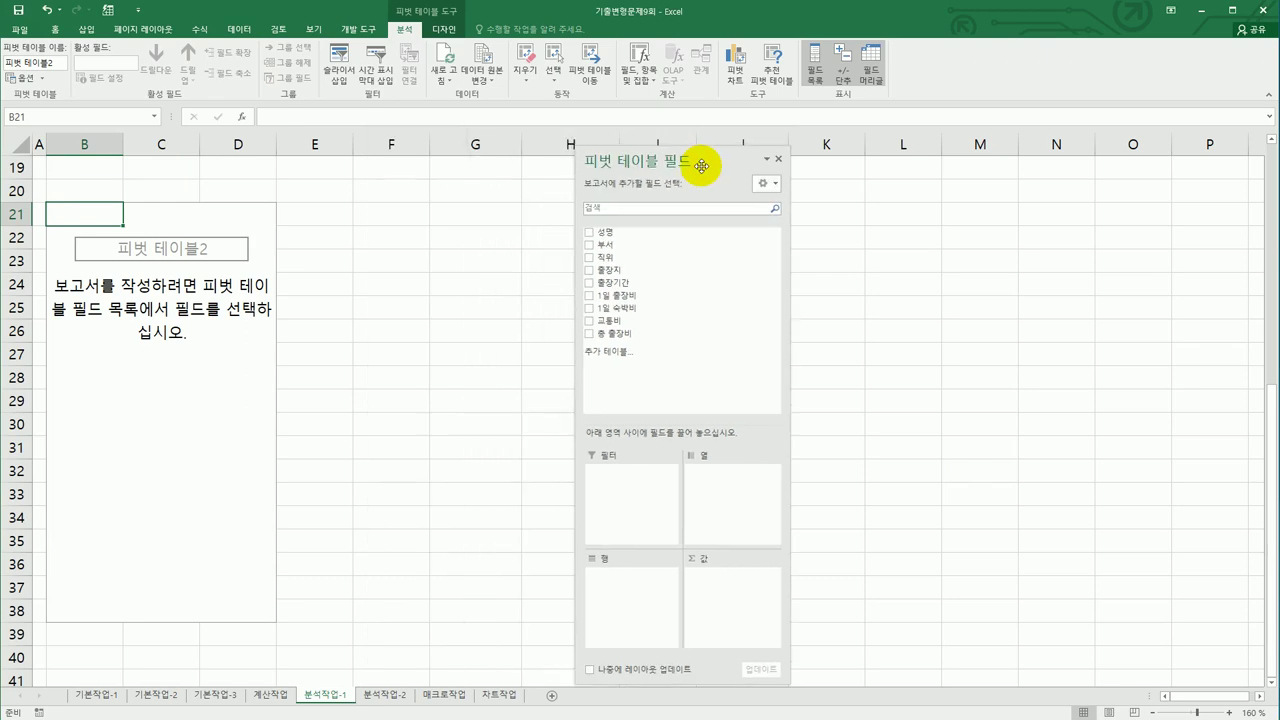
left_click(778, 160)
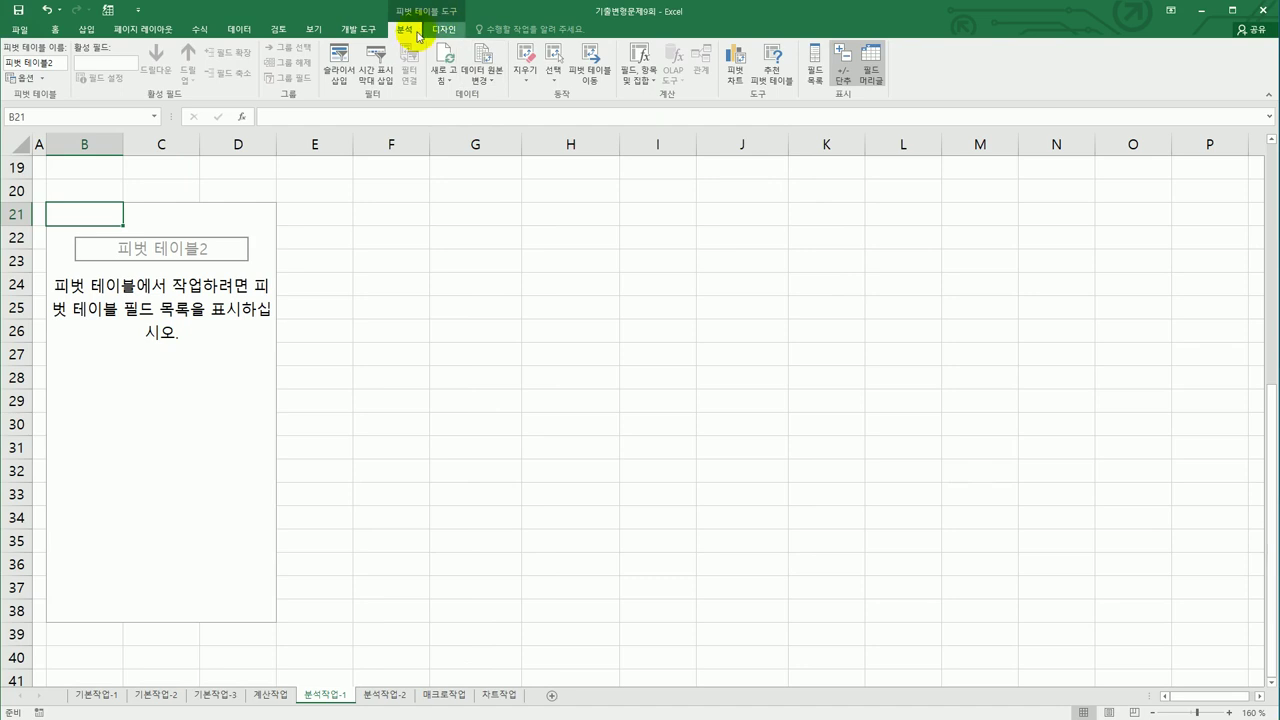
left_click(816, 79)
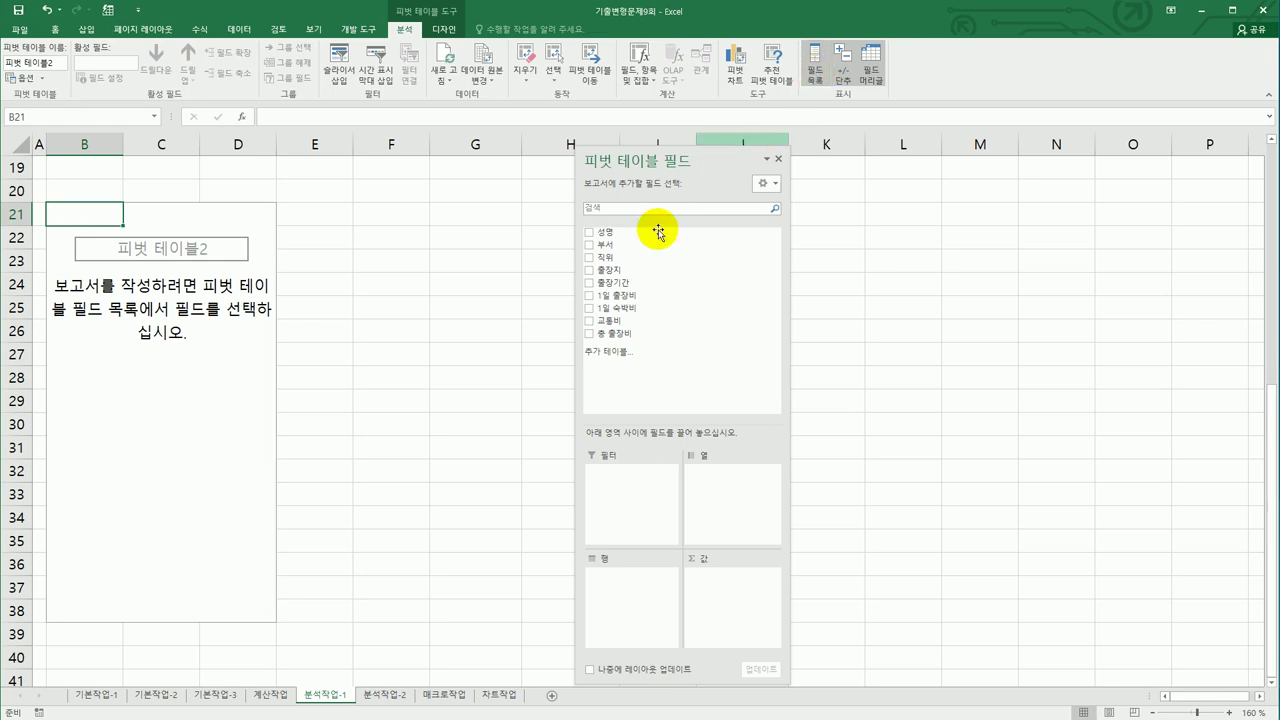
Lay out the pivot table with 부서 as filter, 성명 as rows, 출장지 as columns and 총 출장비 as values.
left_click_drag(638, 247, 628, 490)
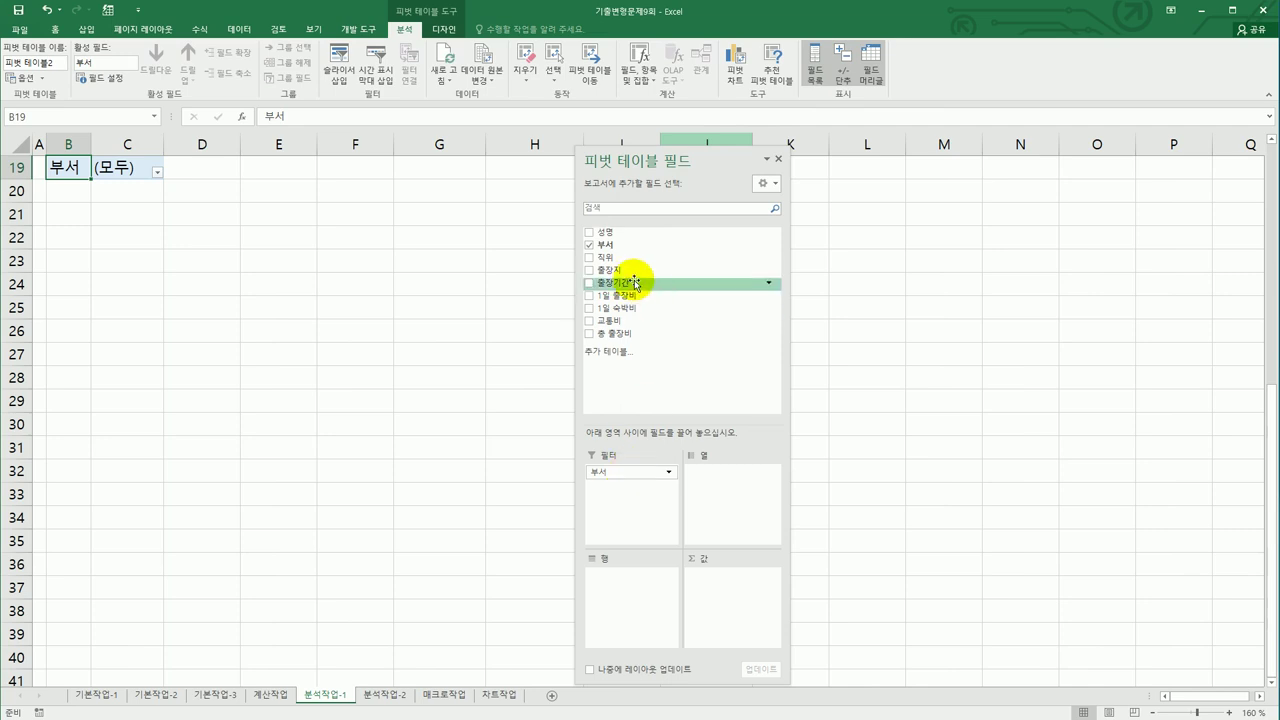
left_click_drag(624, 238, 654, 594)
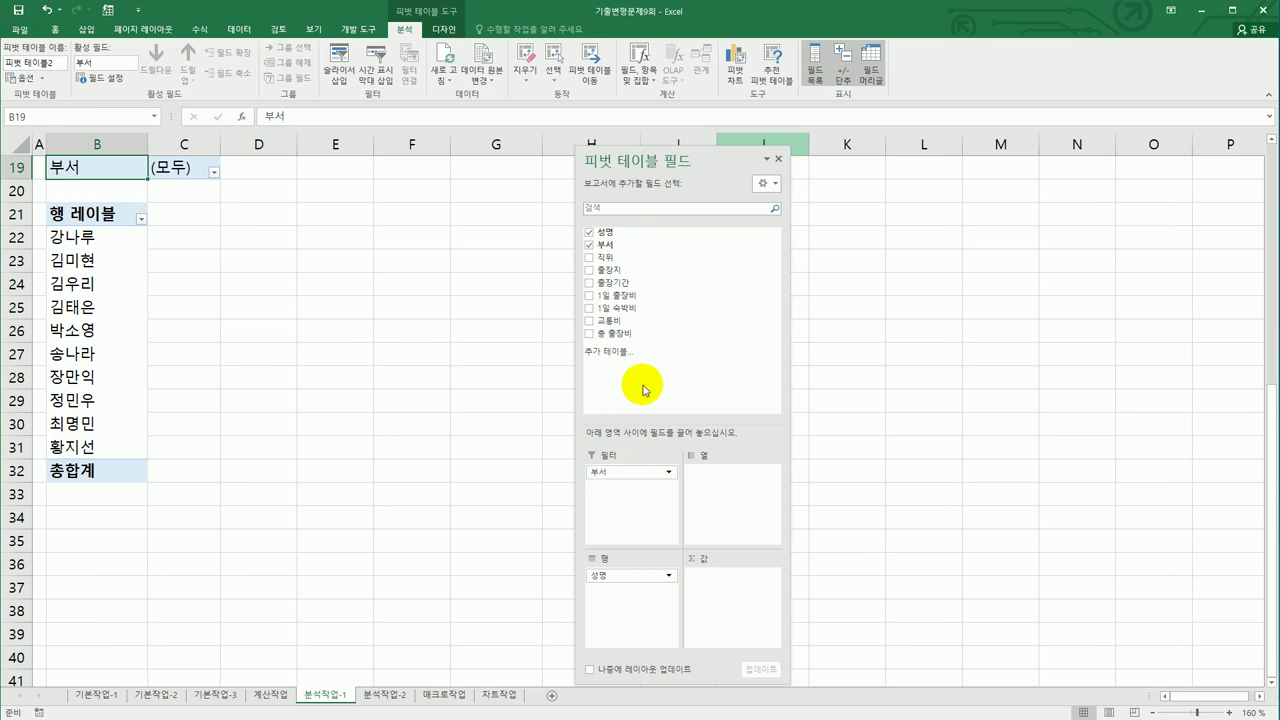
left_click_drag(634, 269, 732, 514)
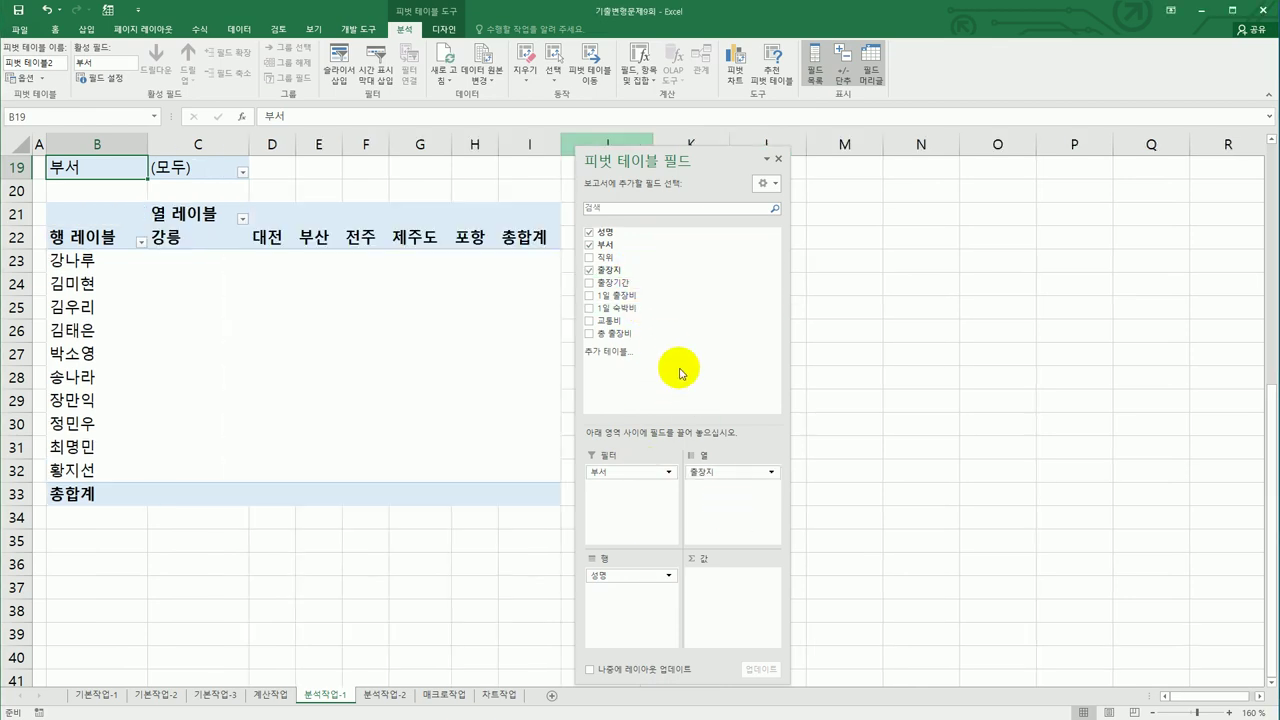
left_click_drag(650, 333, 750, 605)
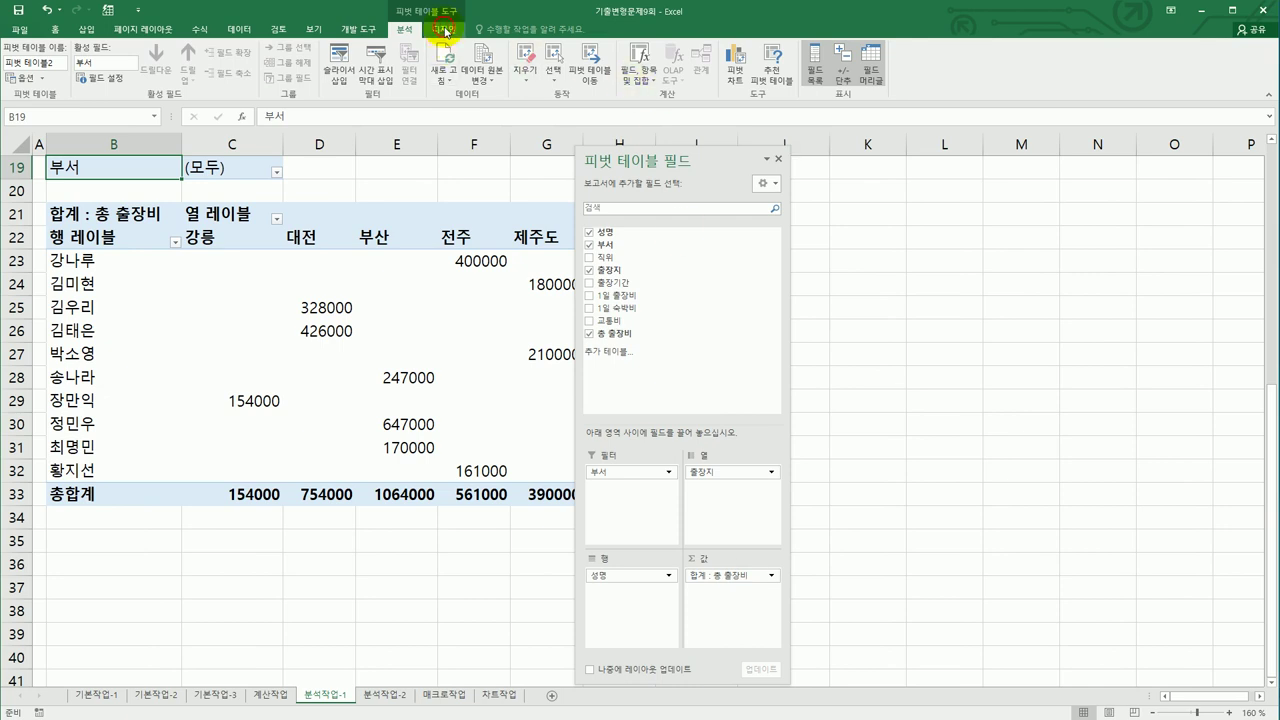
Turn off the pivot table's grand totals for both rows and columns and hide the field list.
left_click(445, 31)
left_click(47, 78)
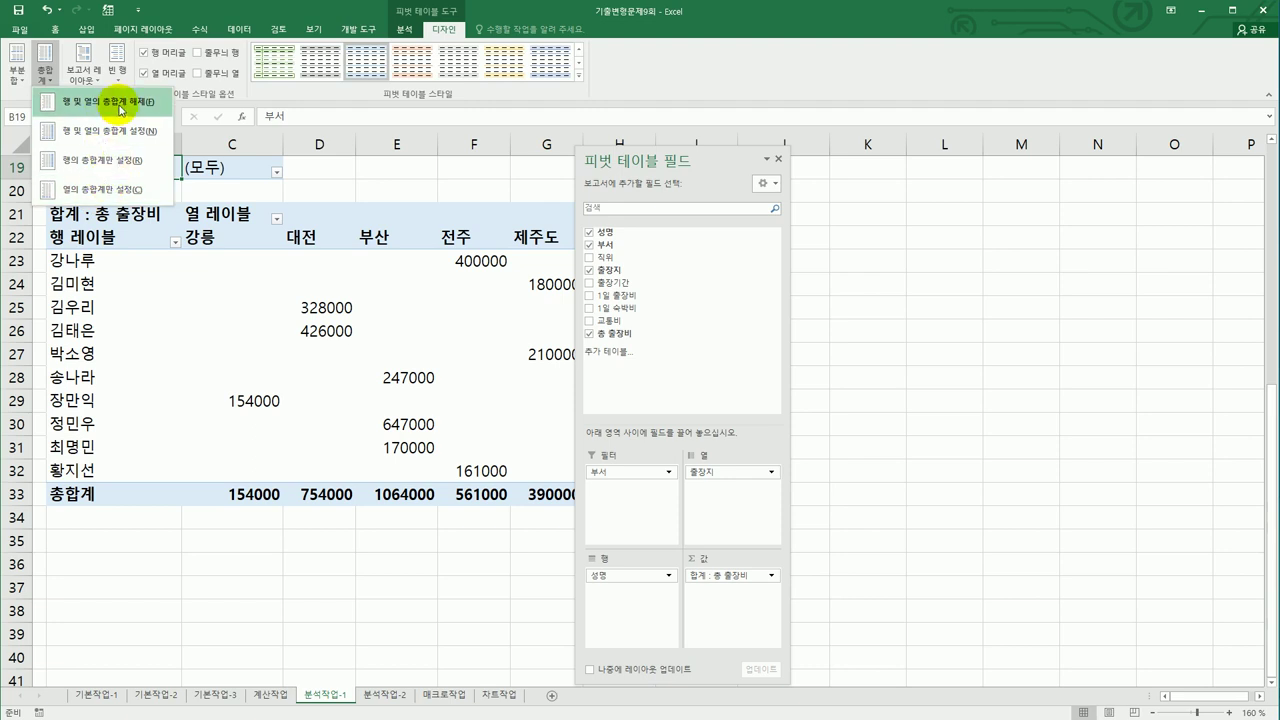
left_click(317, 297)
left_click(331, 265)
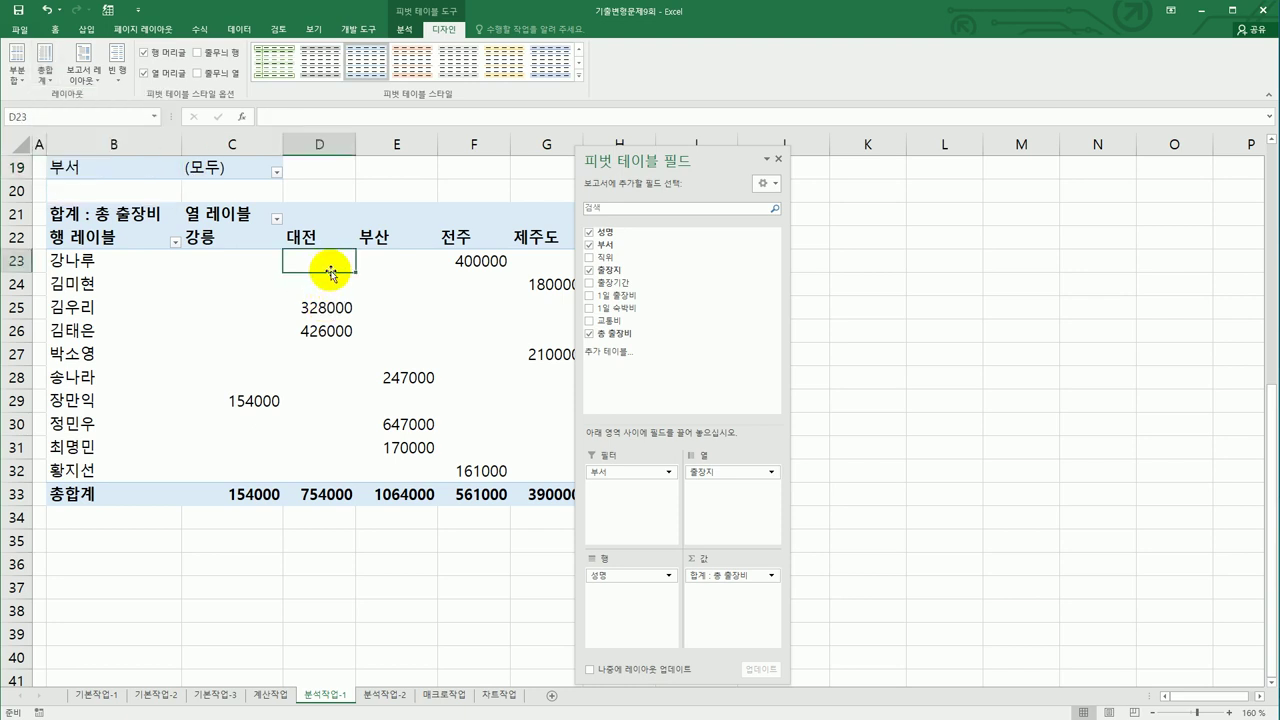
left_click(45, 65)
left_click(57, 103)
left_click(778, 160)
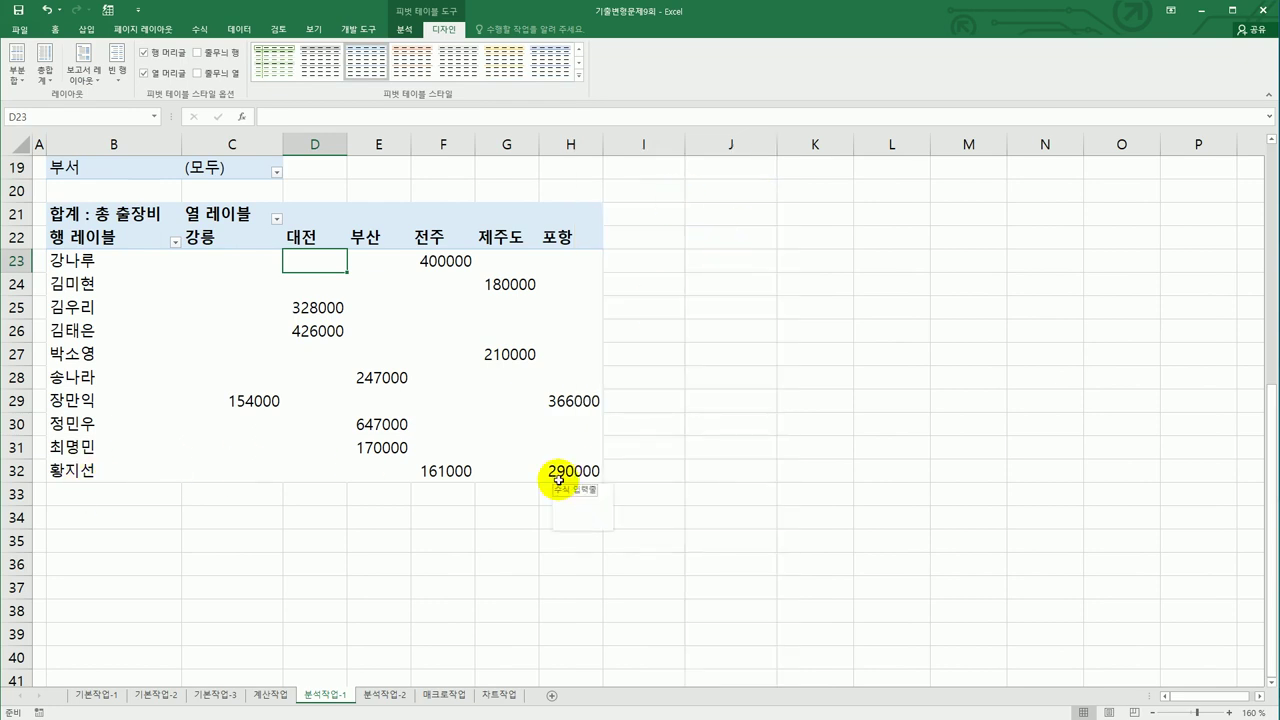
Set the pivot table options to show * in empty cells.
left_click(222, 268)
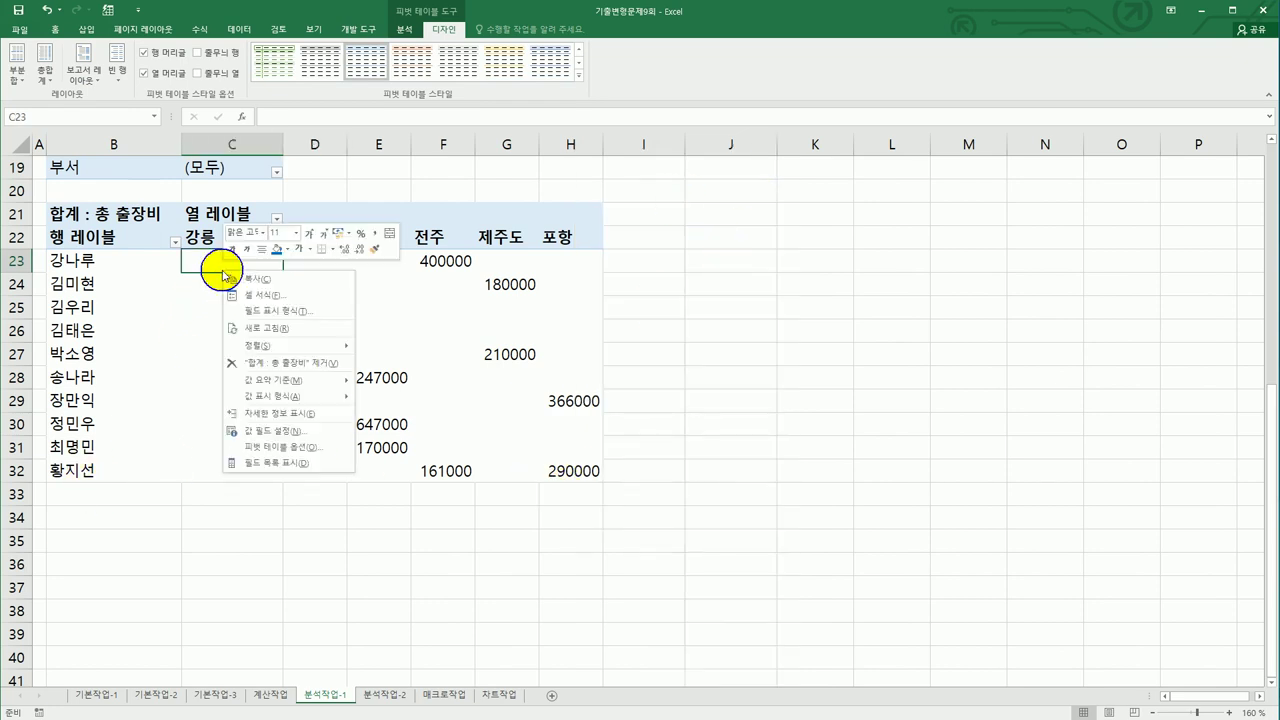
left_click(330, 452)
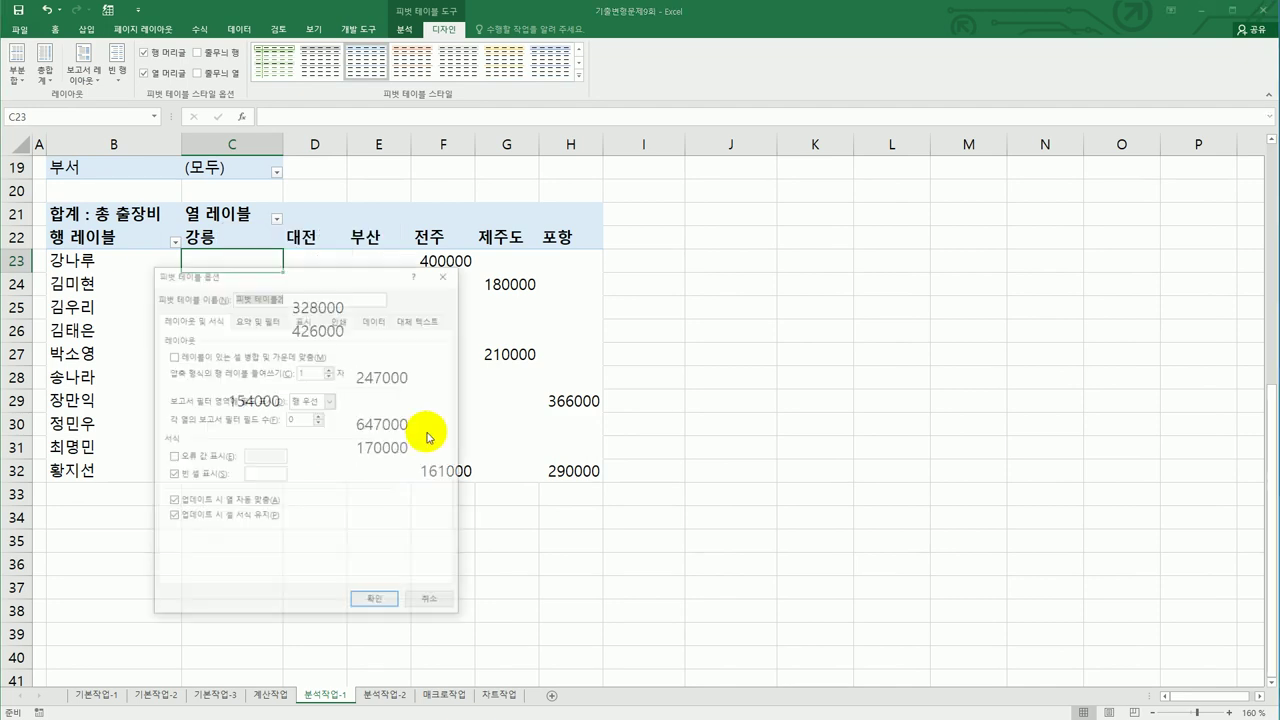
left_click_drag(320, 271, 834, 224)
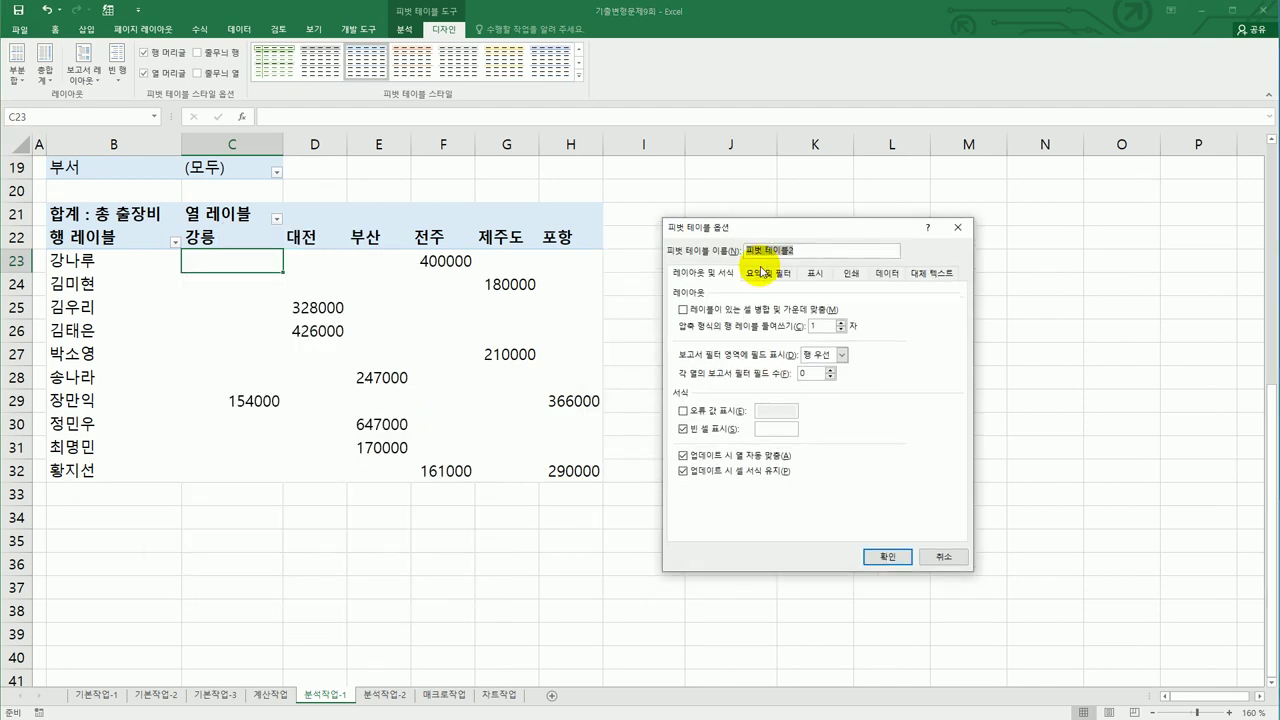
left_click(765, 272)
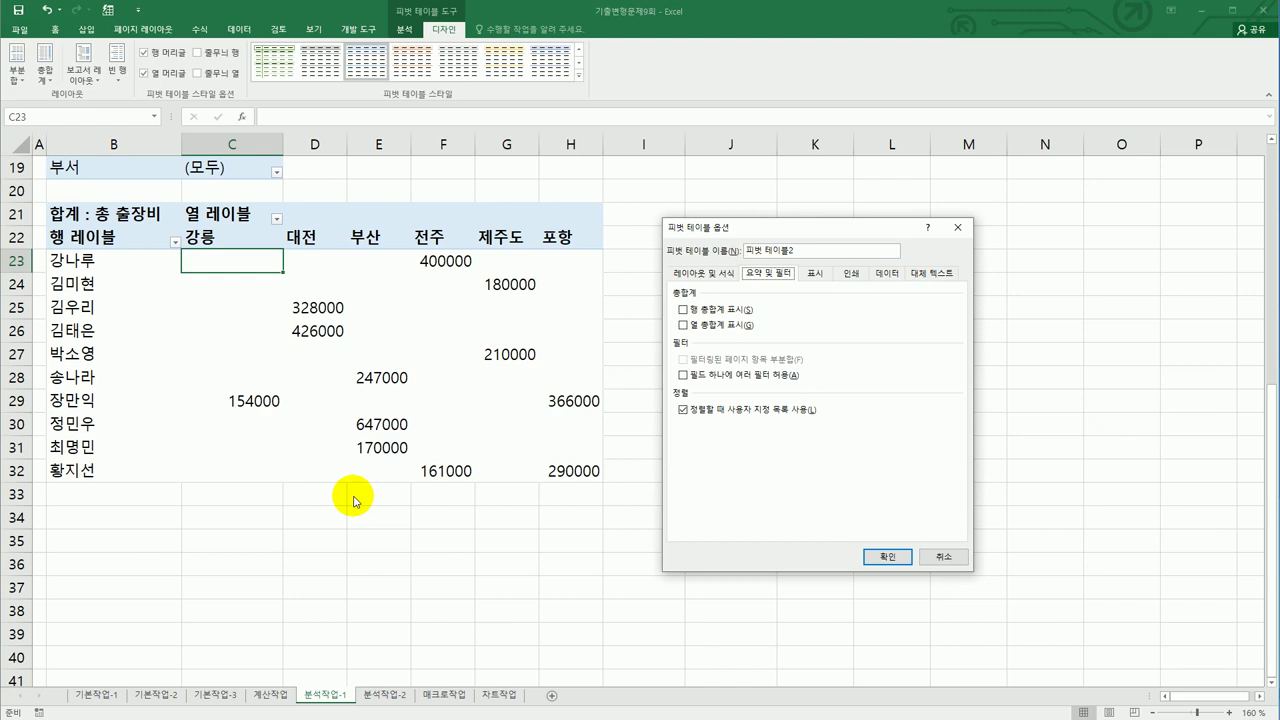
left_click(707, 274)
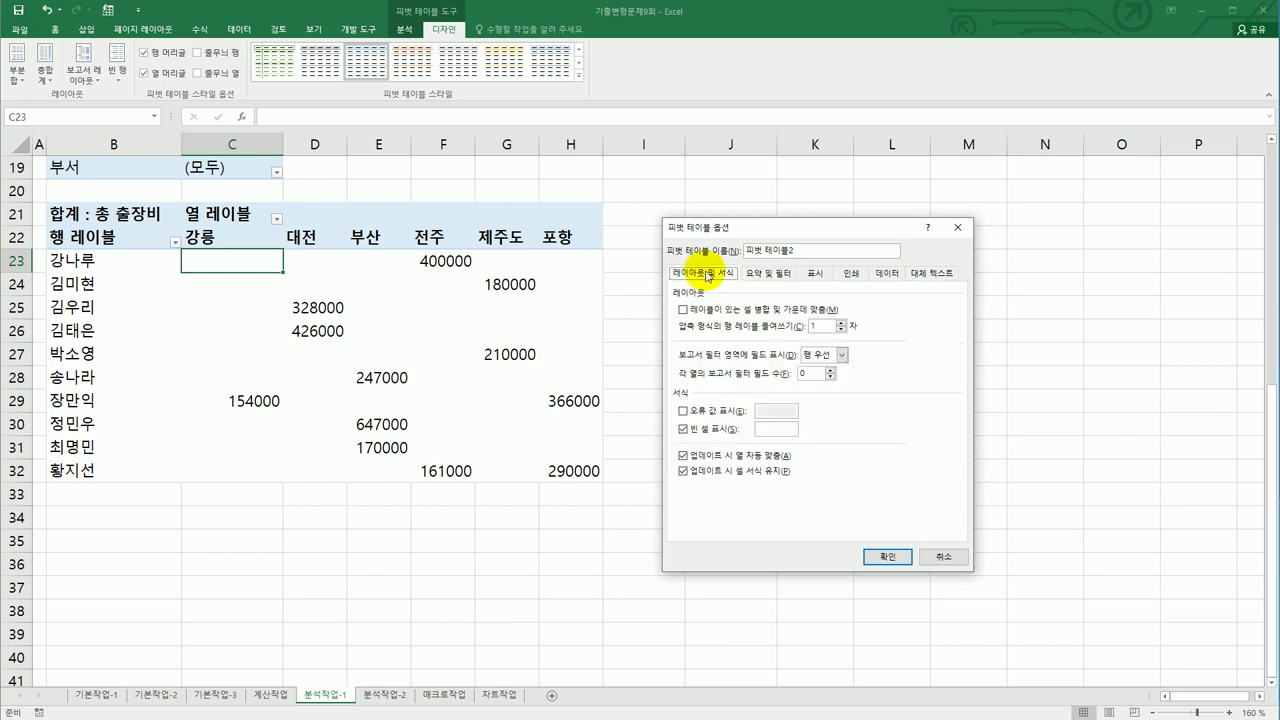
left_click(781, 434)
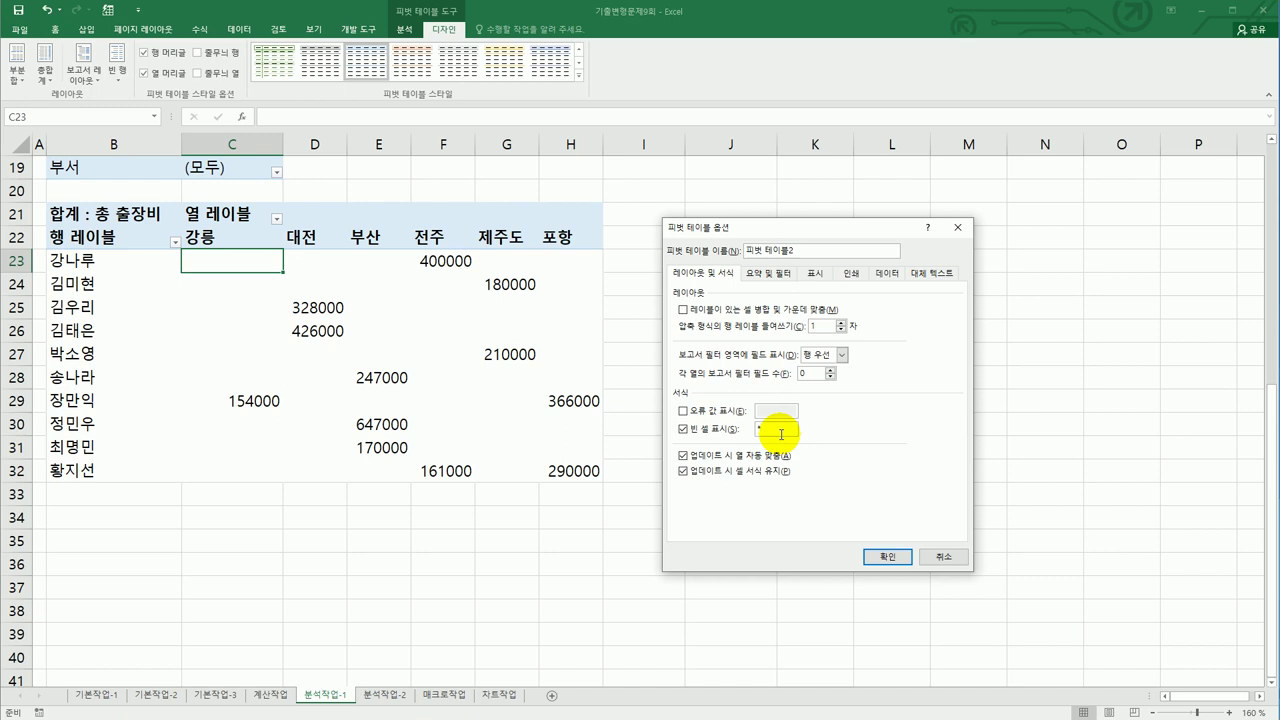
left_click(899, 557)
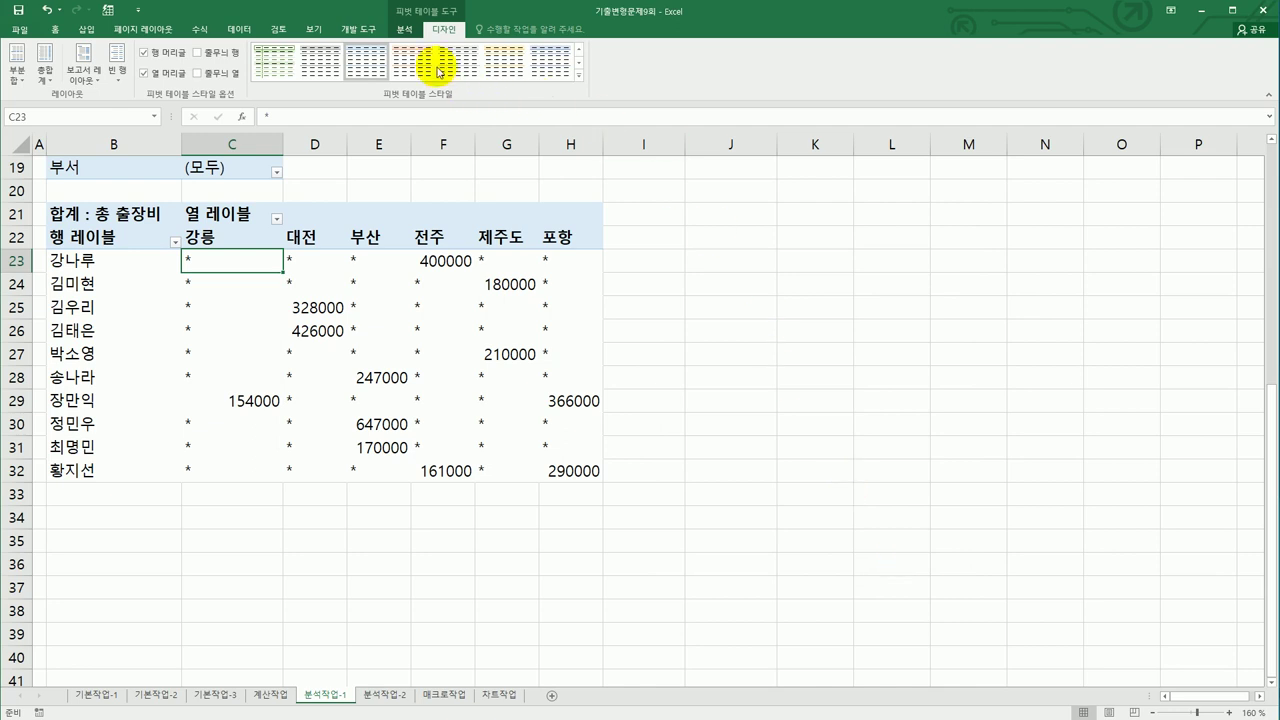
Change the pivot table's report layout to outline form (개요 형식으로 표시).
left_click(88, 80)
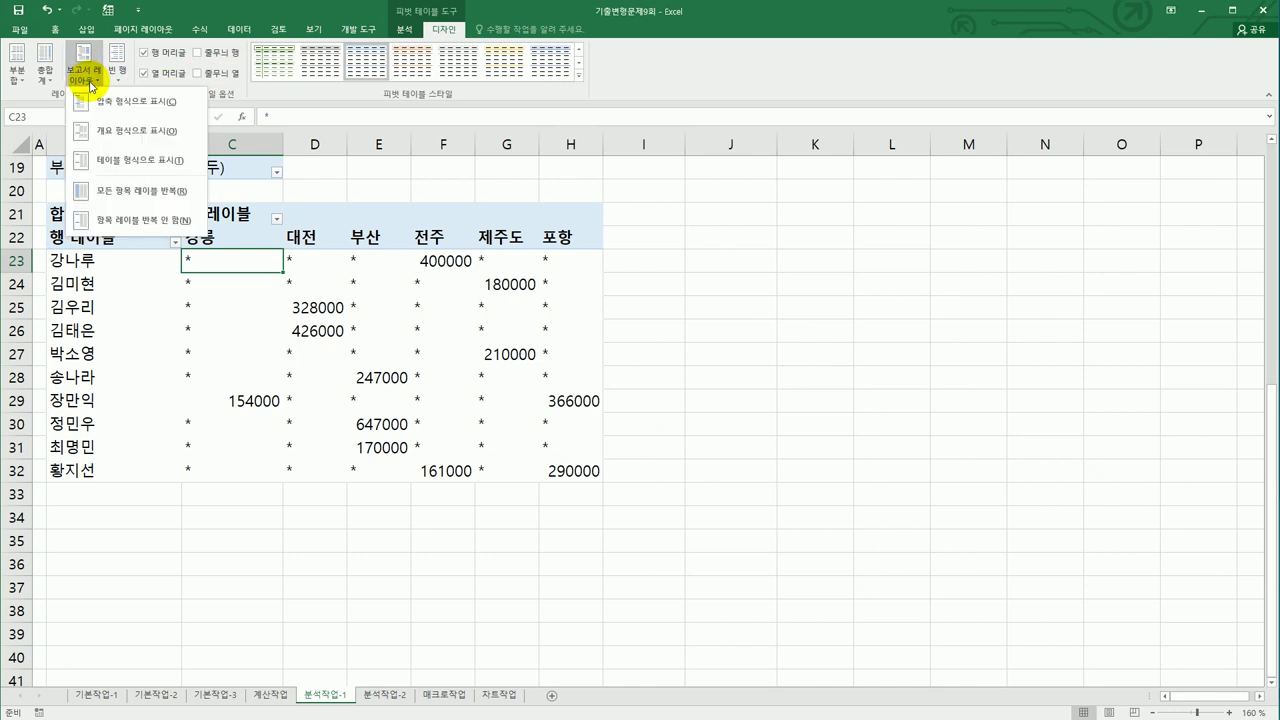
left_click(96, 129)
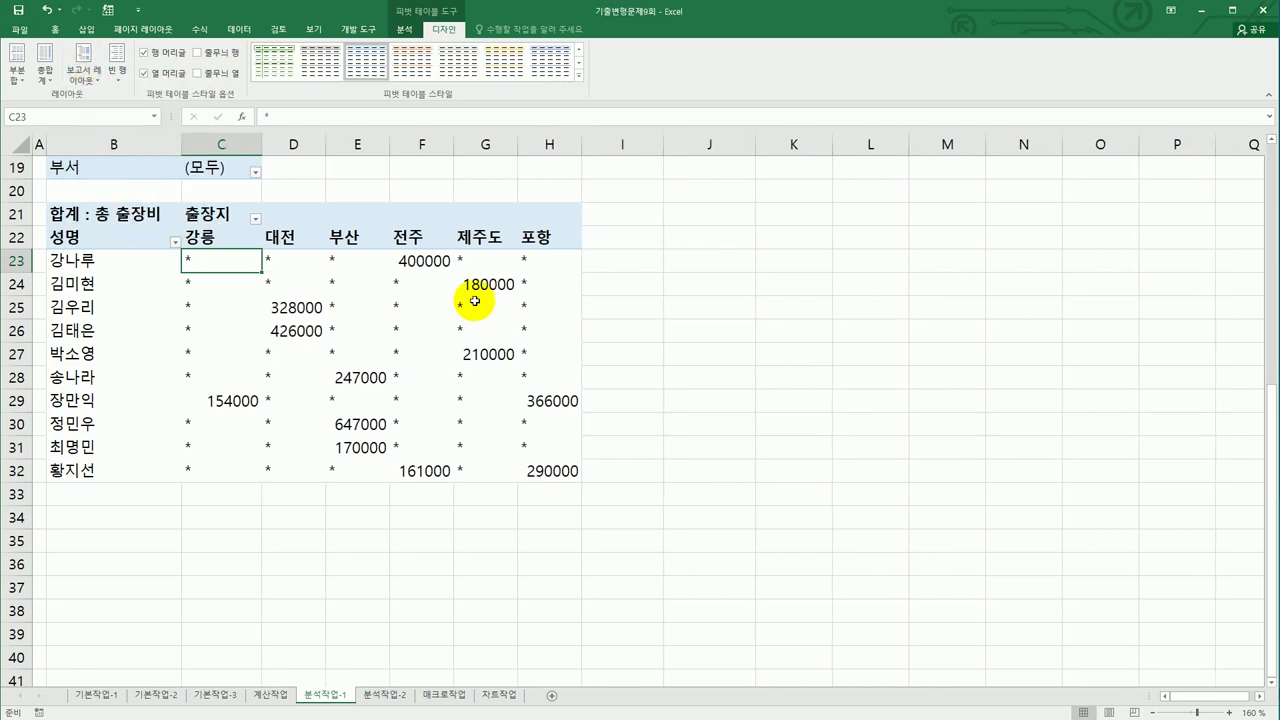
left_click(207, 215)
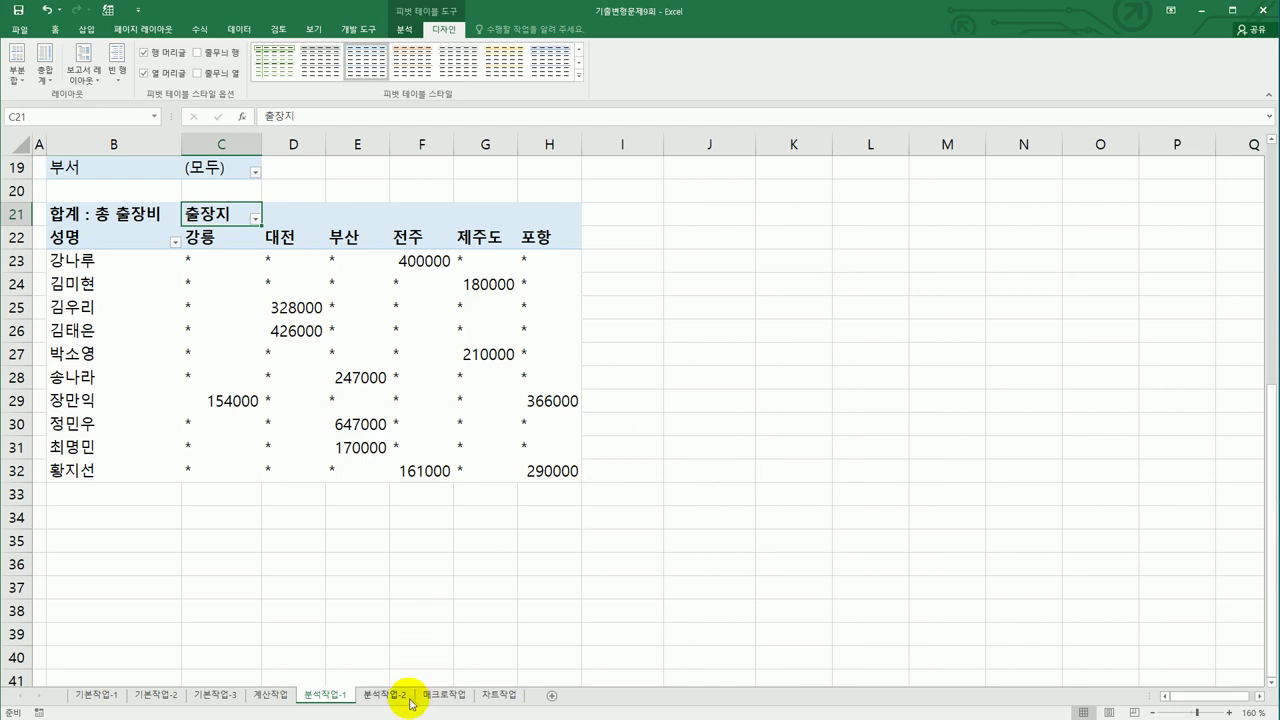
Examine the finished pivot table, comparing the 부서 filter cell B19 with the report's start cell B21.
left_click(594, 580)
scroll(596, 570, "up", 2)
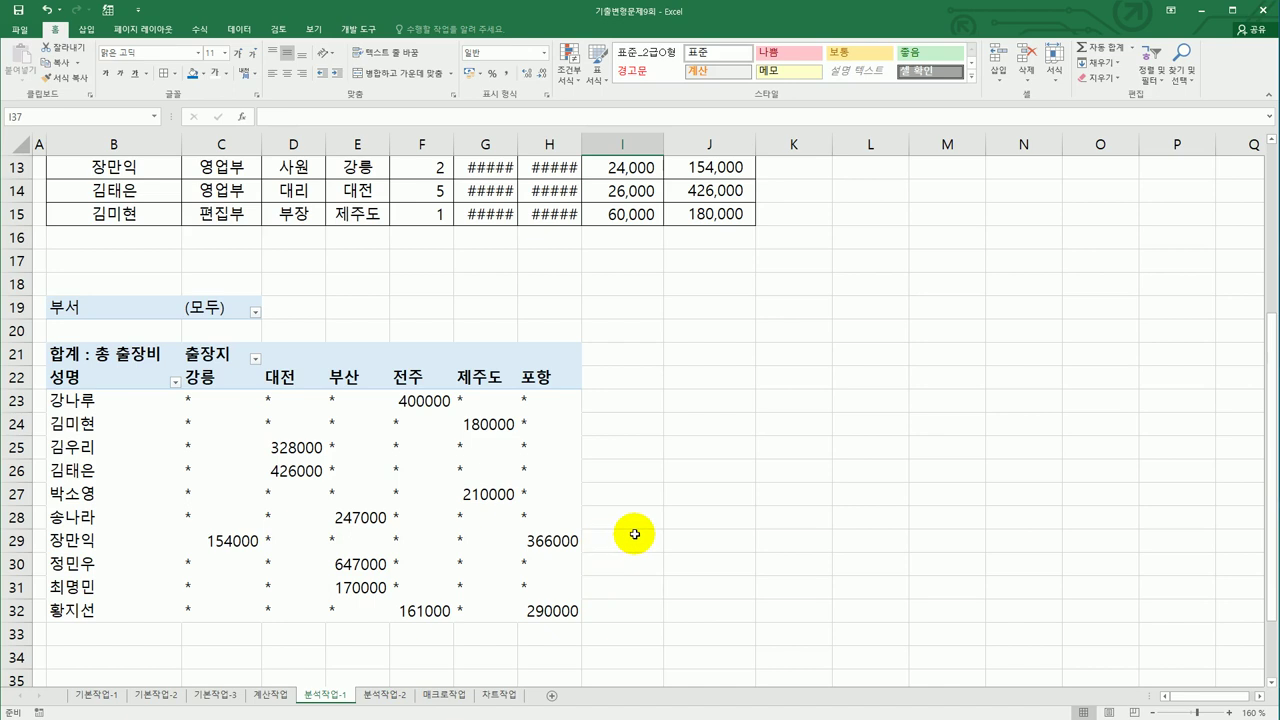
scroll(628, 533, "down", 1)
left_click(90, 284)
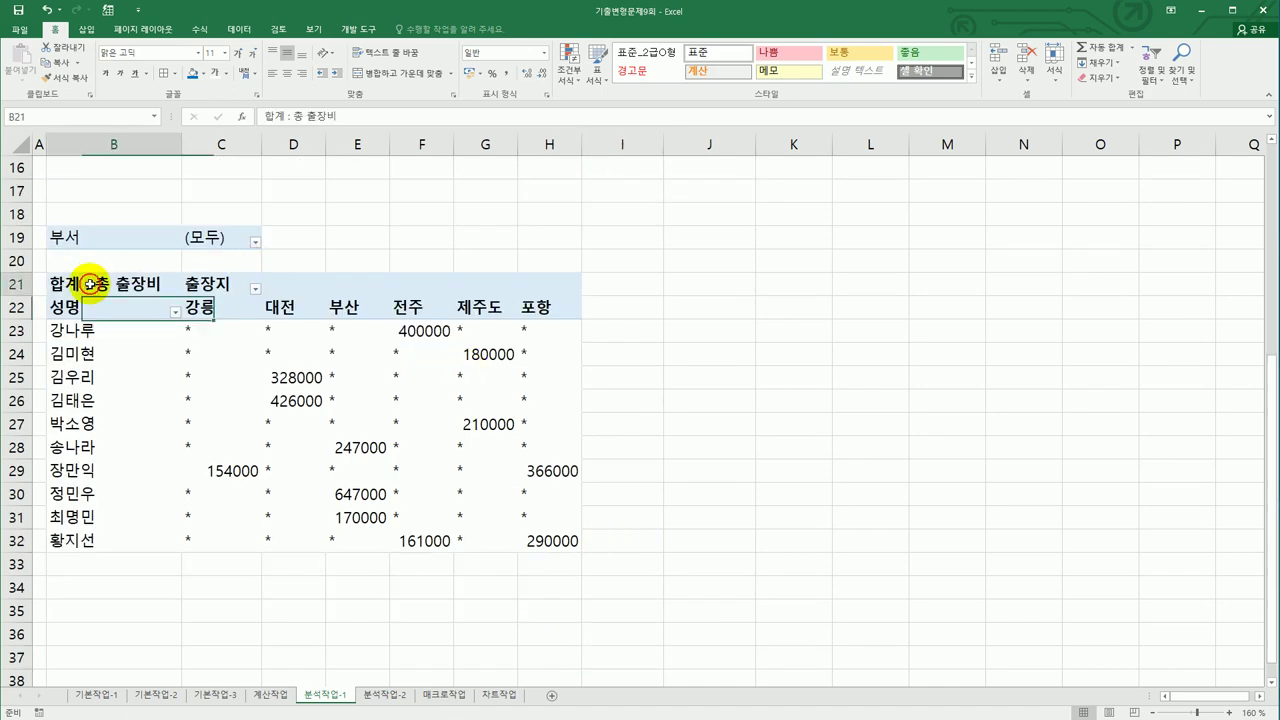
left_click(89, 243)
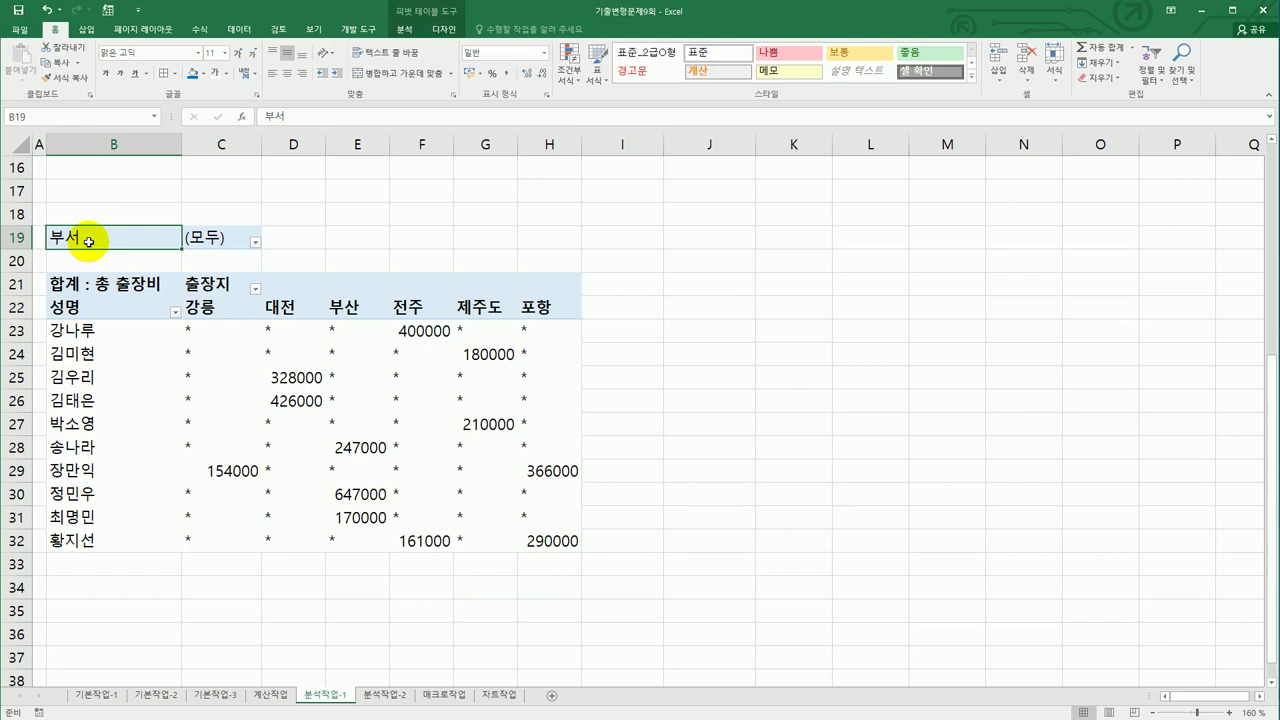
left_click_drag(94, 284, 191, 240)
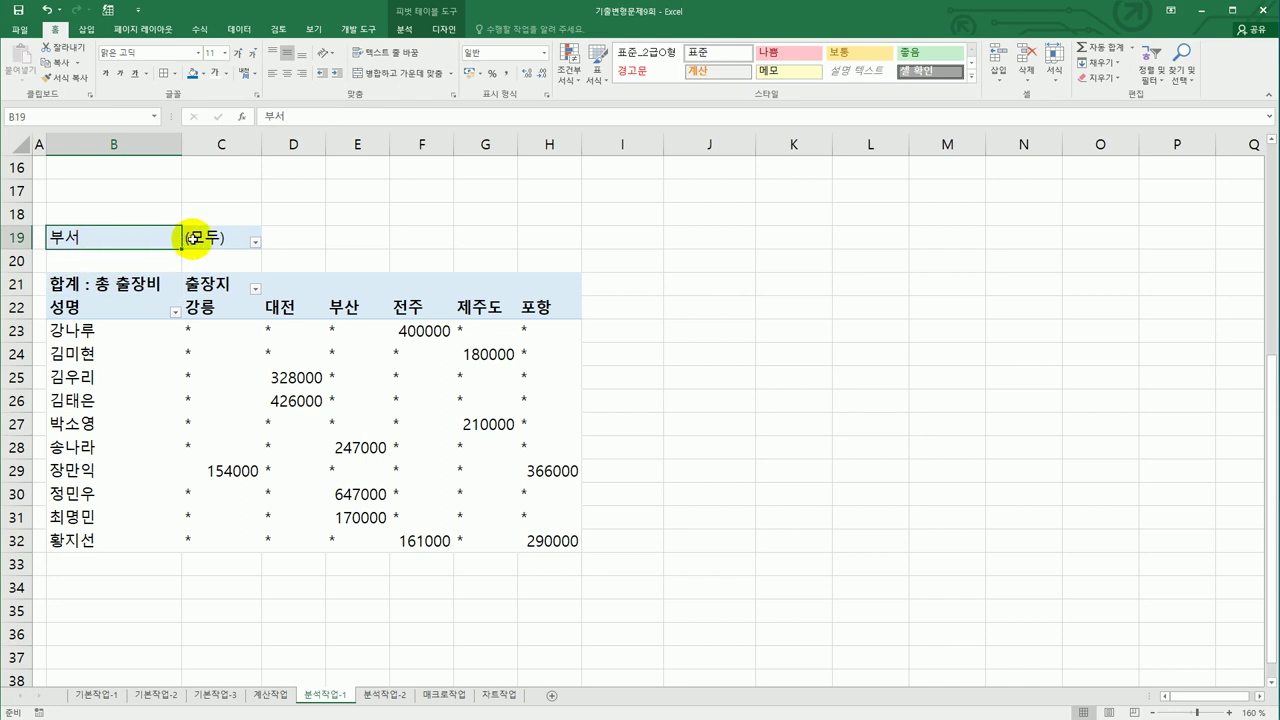
left_click(113, 287)
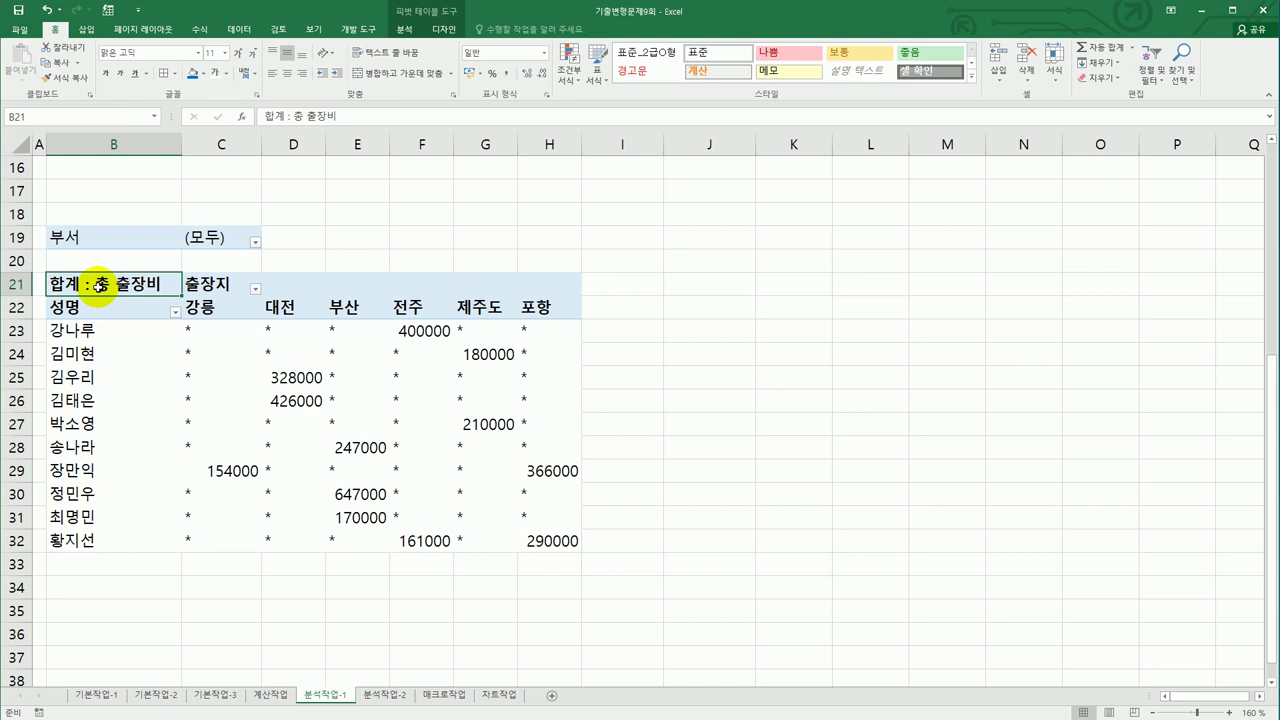
mouse_move(555, 424)
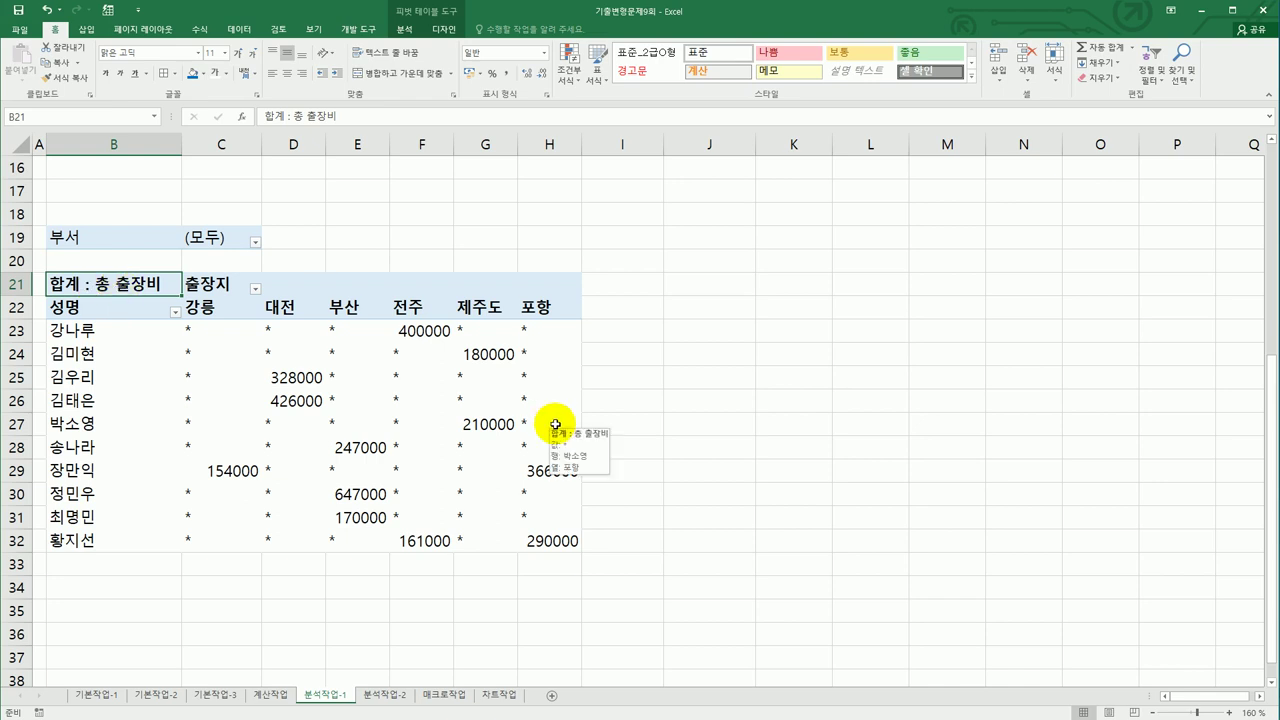
left_click(405, 30)
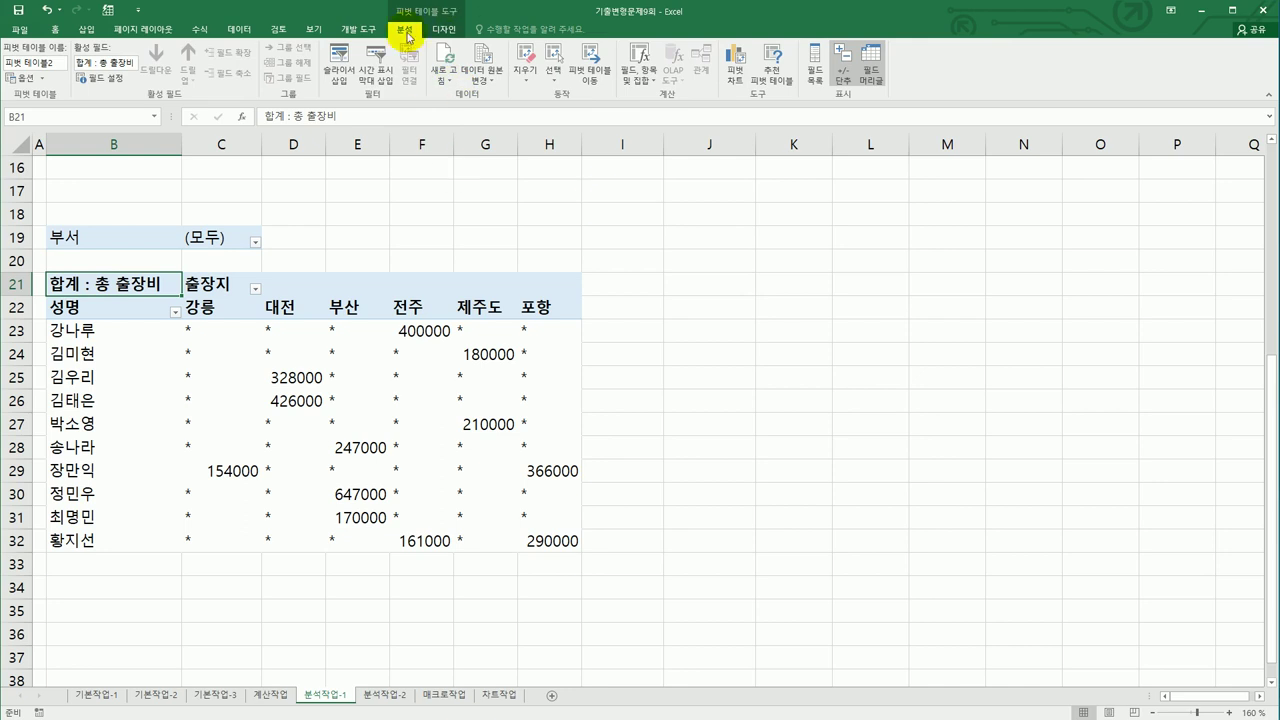
left_click(593, 70)
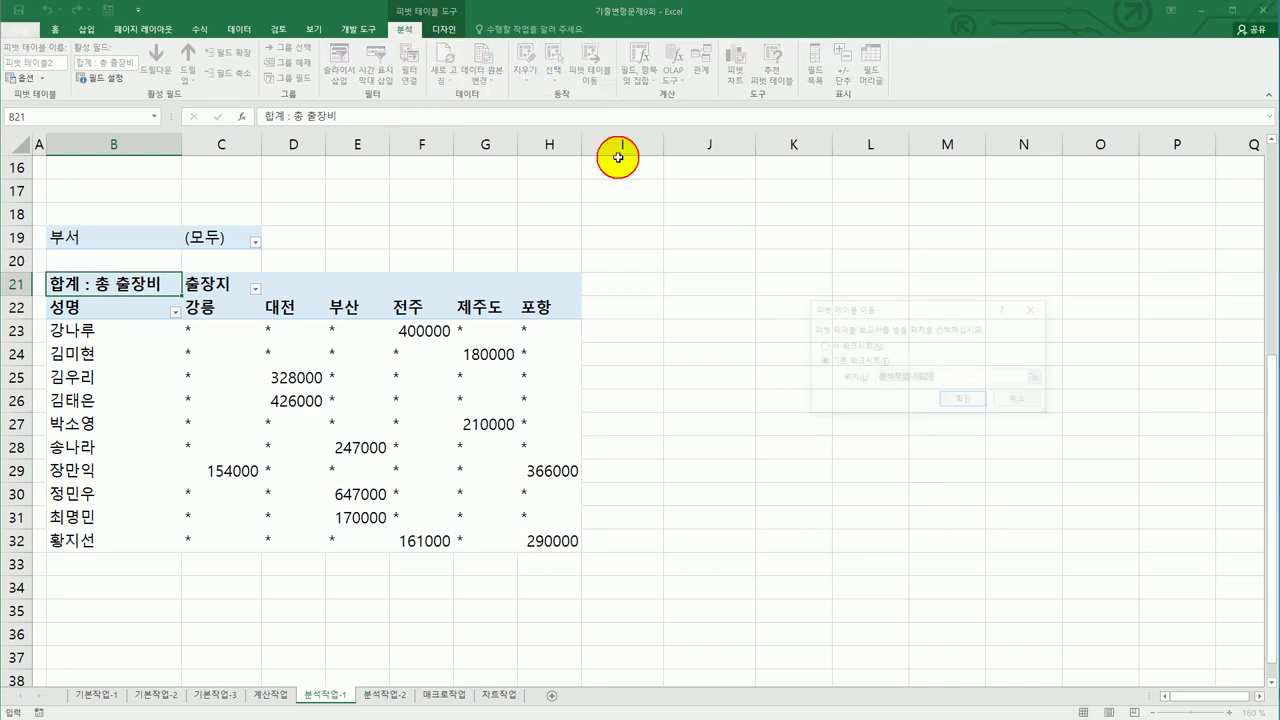
left_click(138, 289)
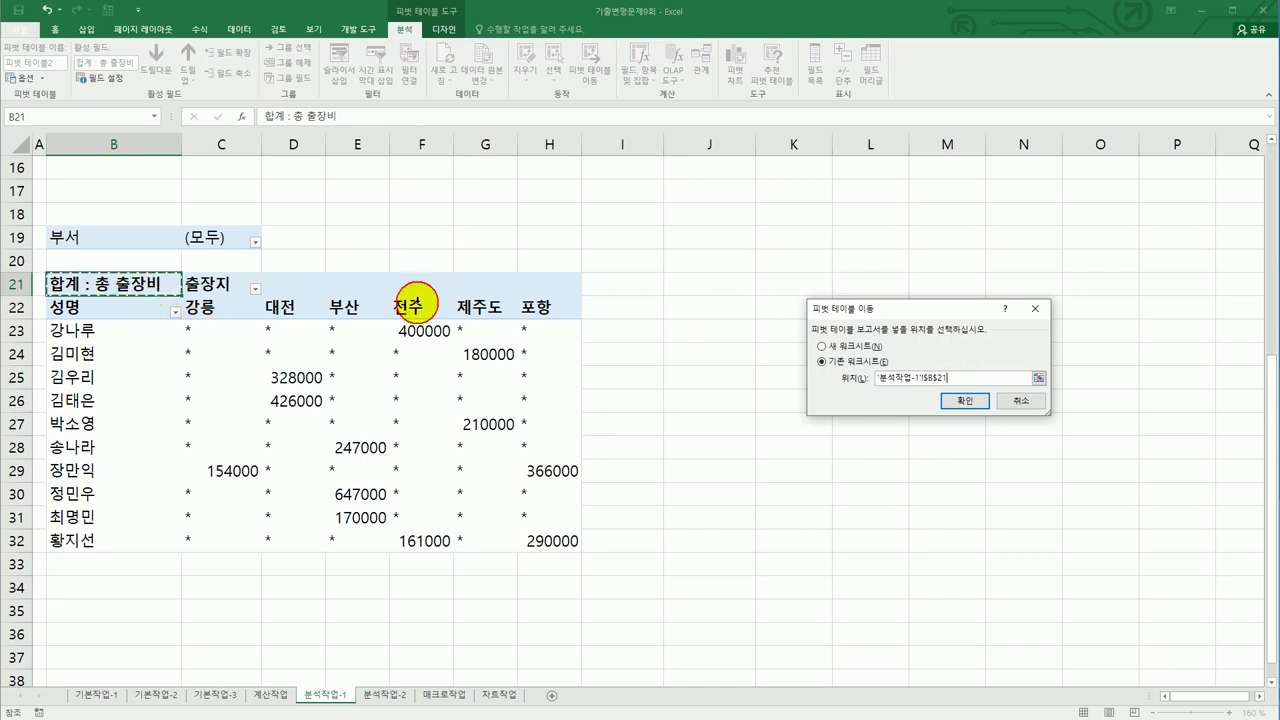
left_click(686, 289)
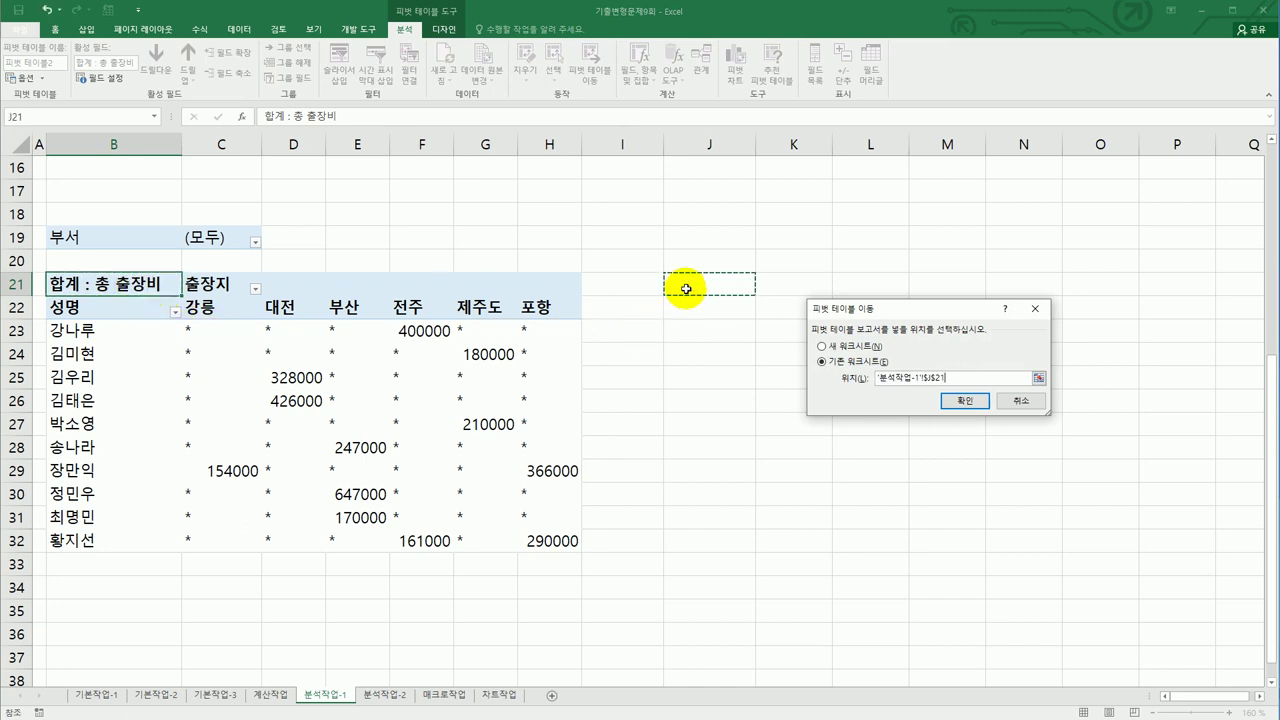
left_click(1020, 400)
left_click(905, 422)
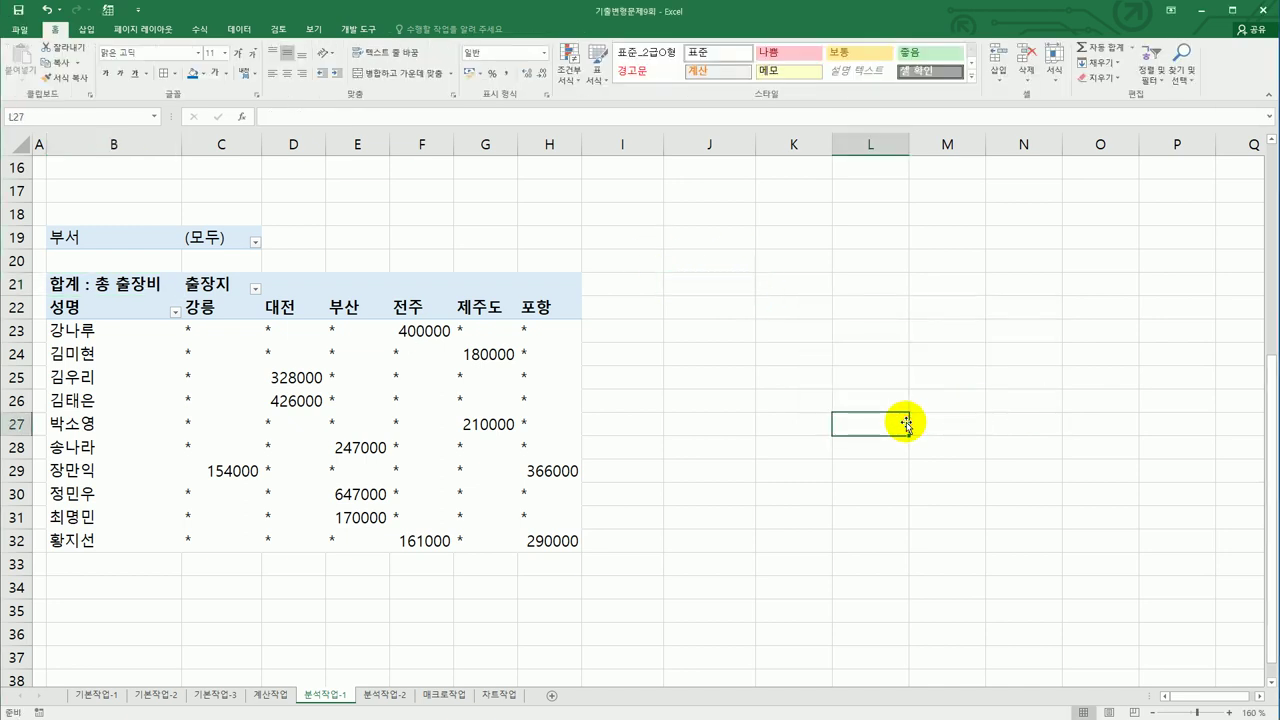
left_click(110, 238)
left_click(125, 302)
left_click(125, 308)
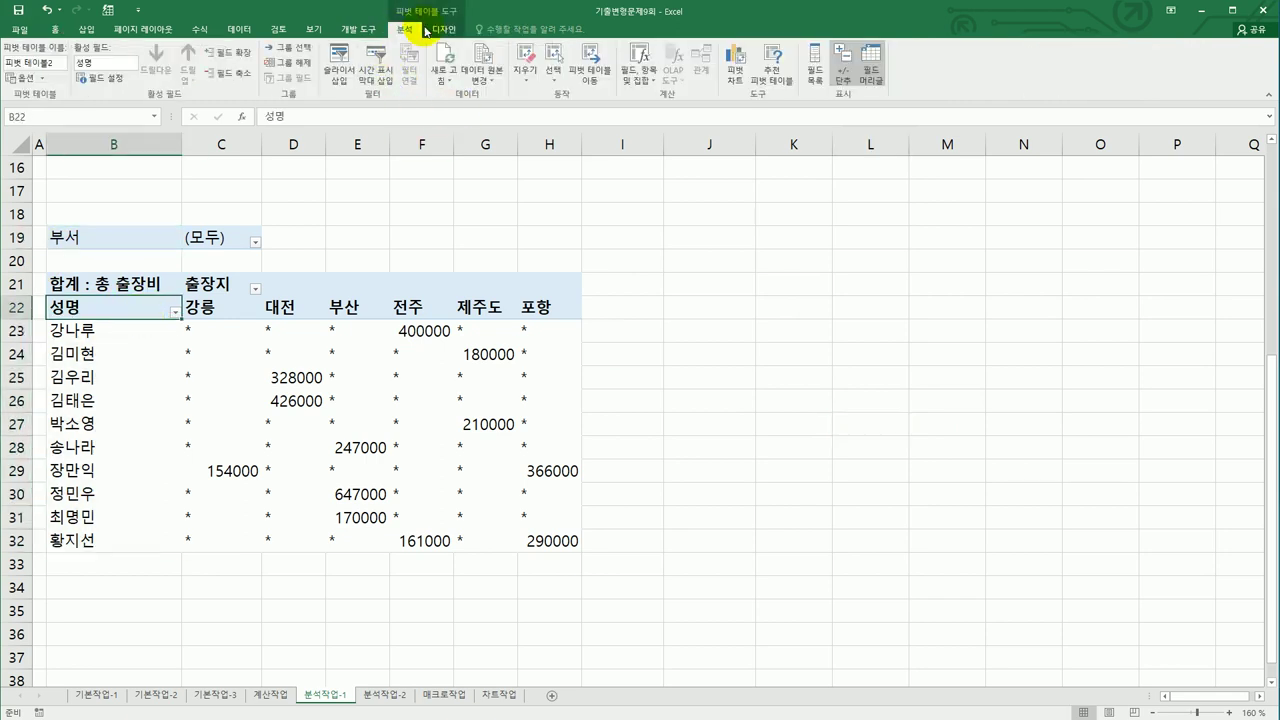
left_click(526, 72)
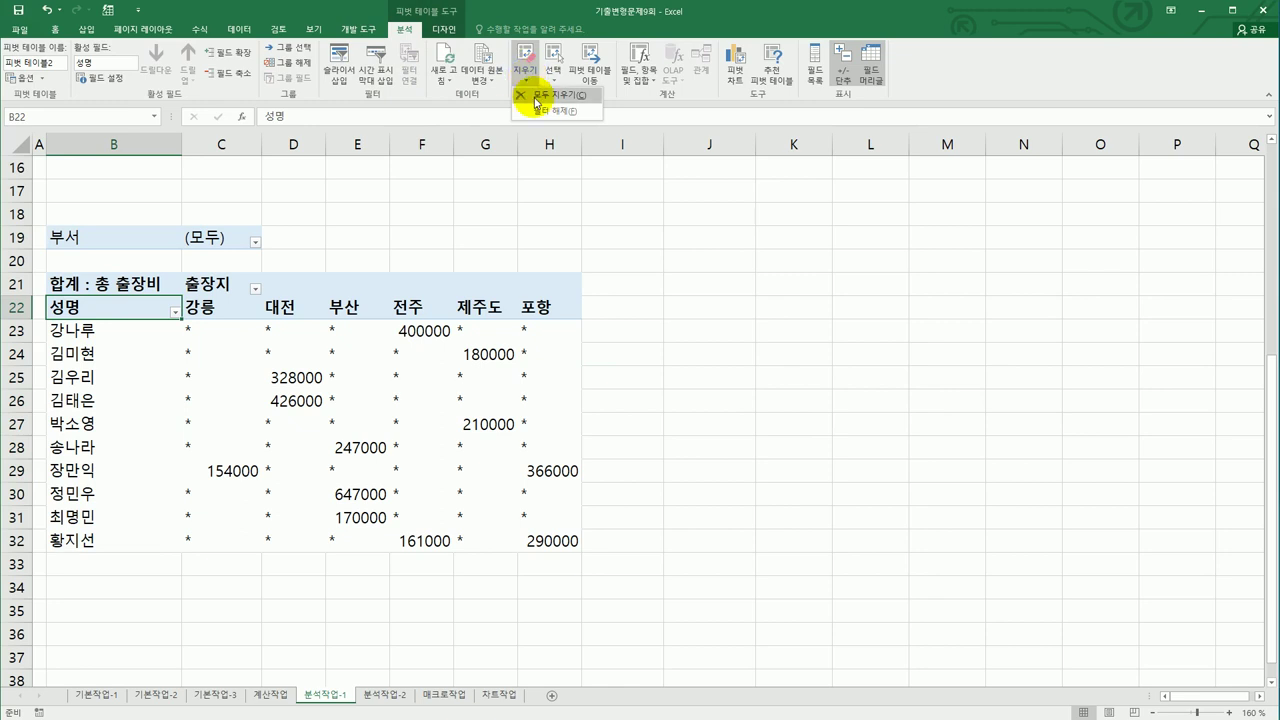
left_click(771, 340)
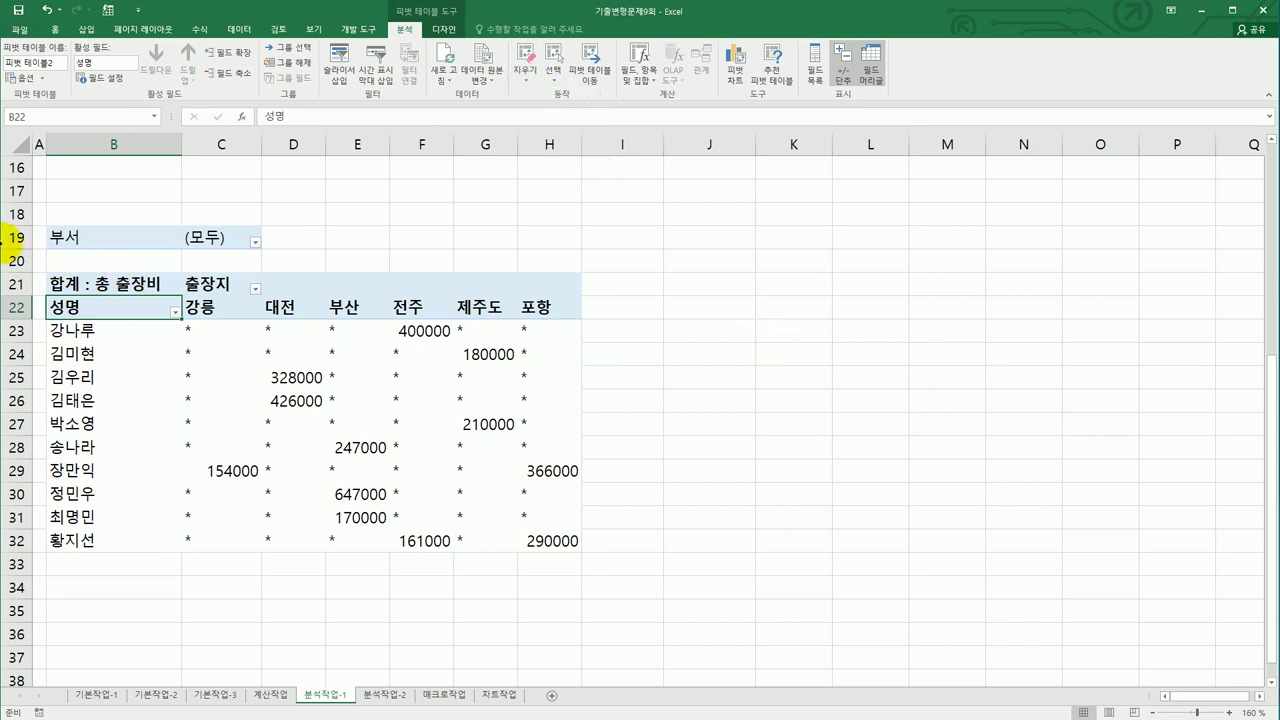
left_click_drag(18, 237, 20, 542)
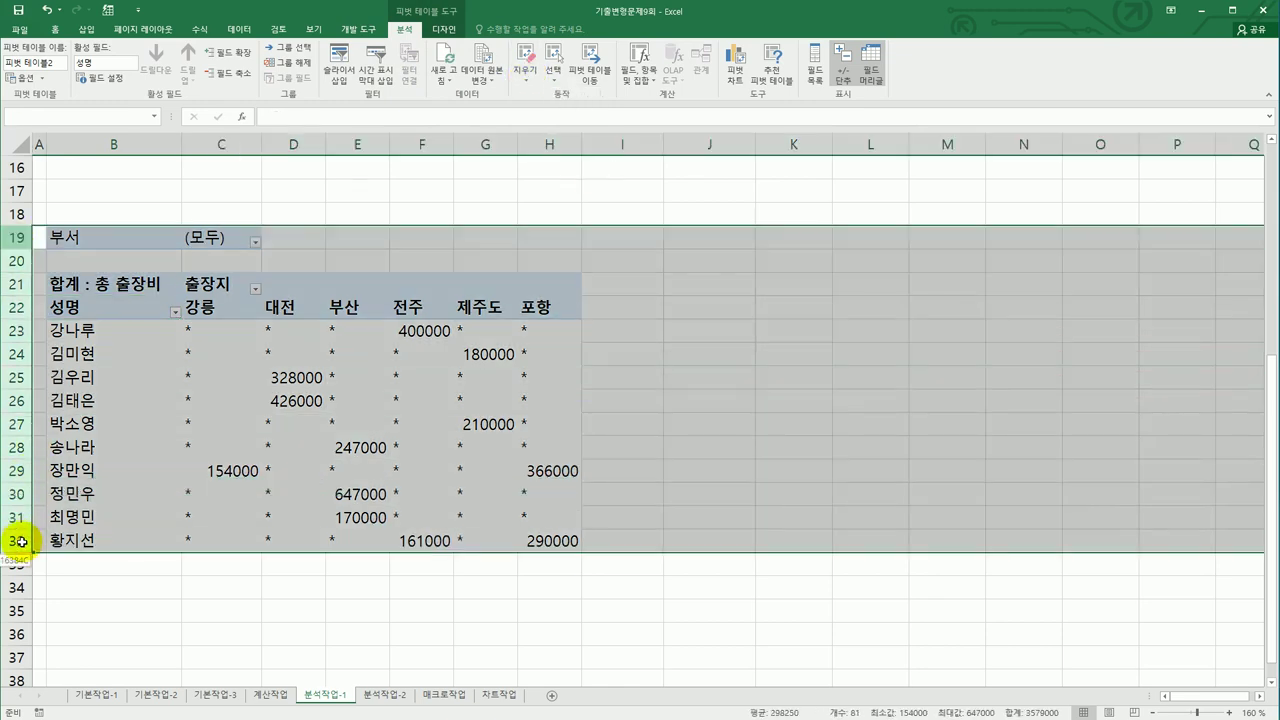
right_click(22, 409)
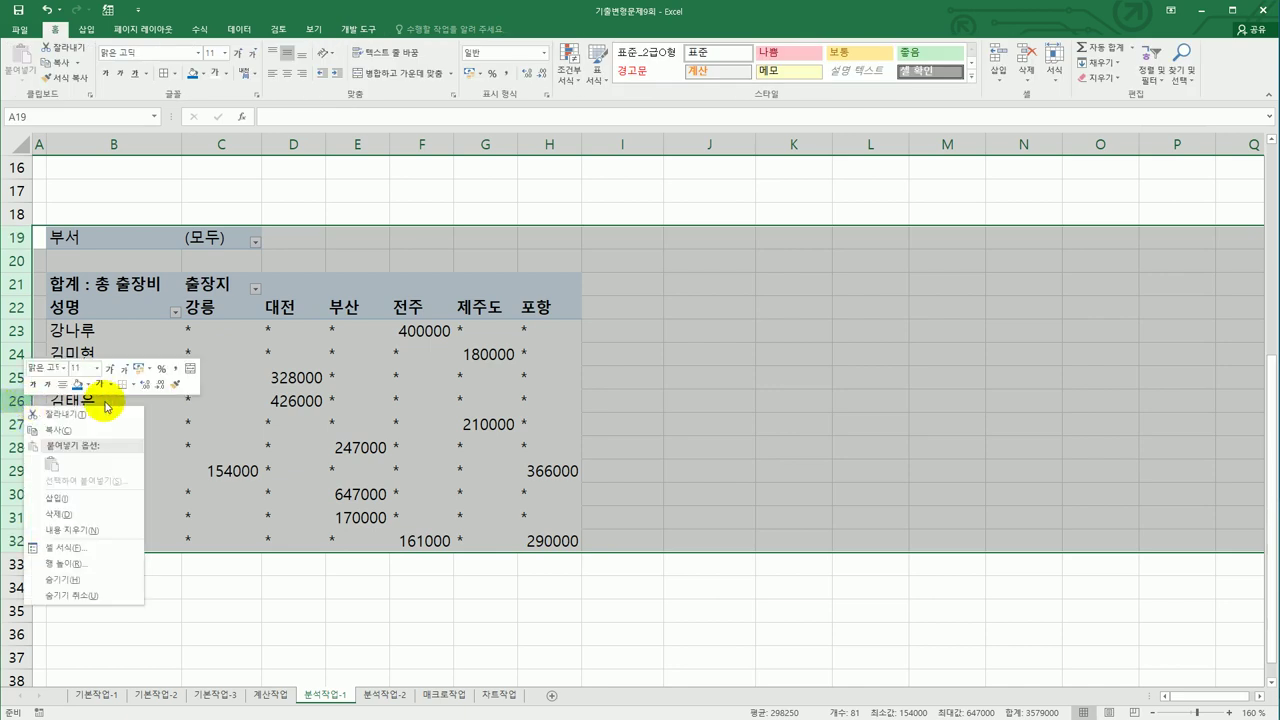
key("Escape")
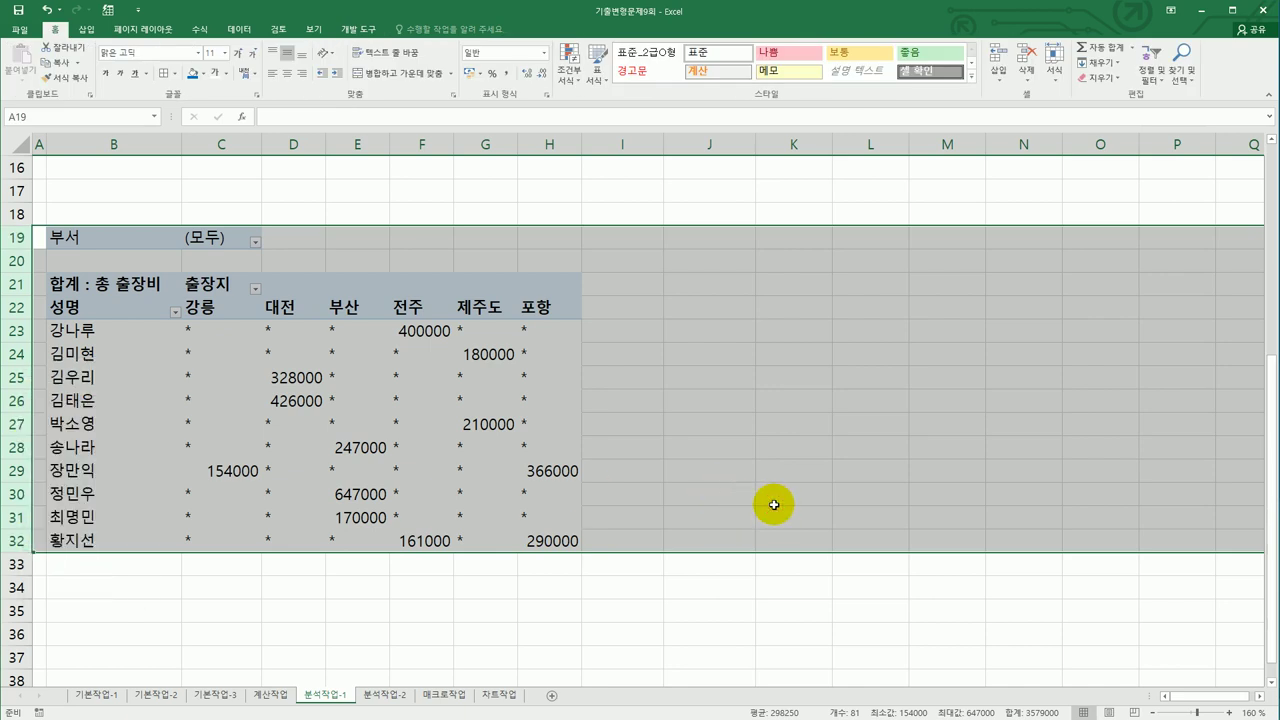
left_click(654, 523)
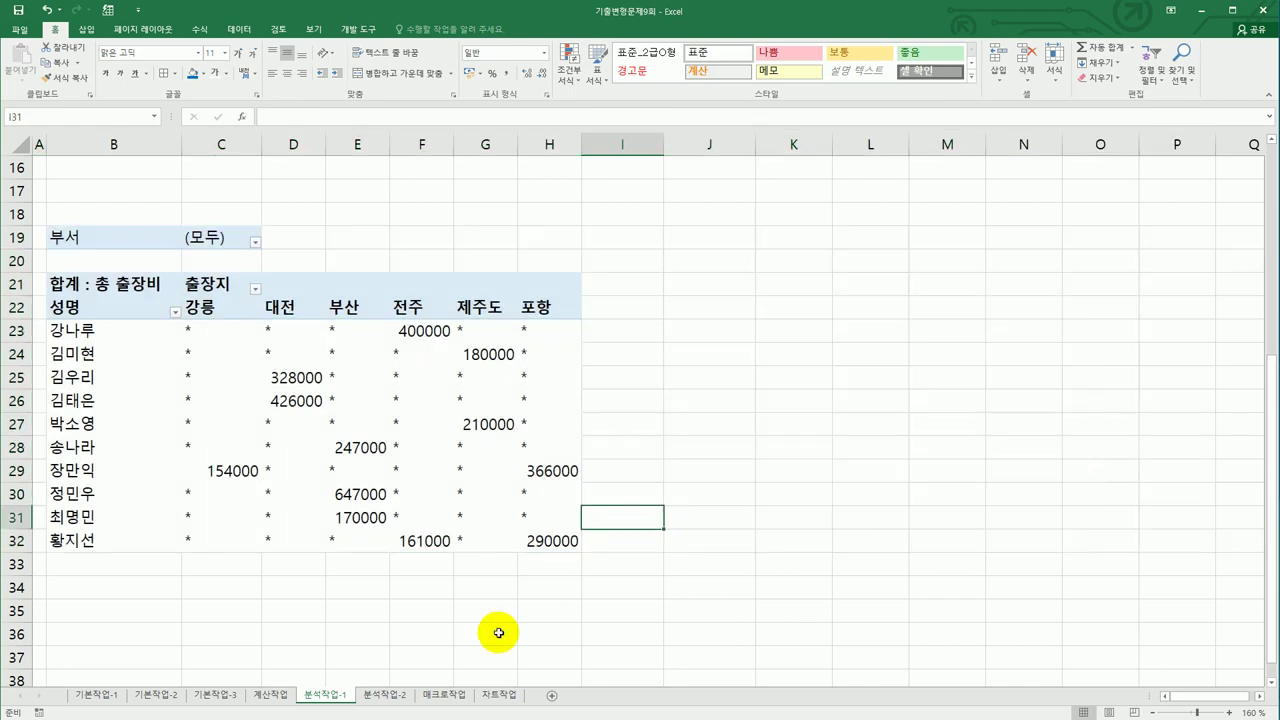
On the 분석작업-2 sheet, name the 기본상여율 value cell C13 as 기본상여율.
left_click(384, 694)
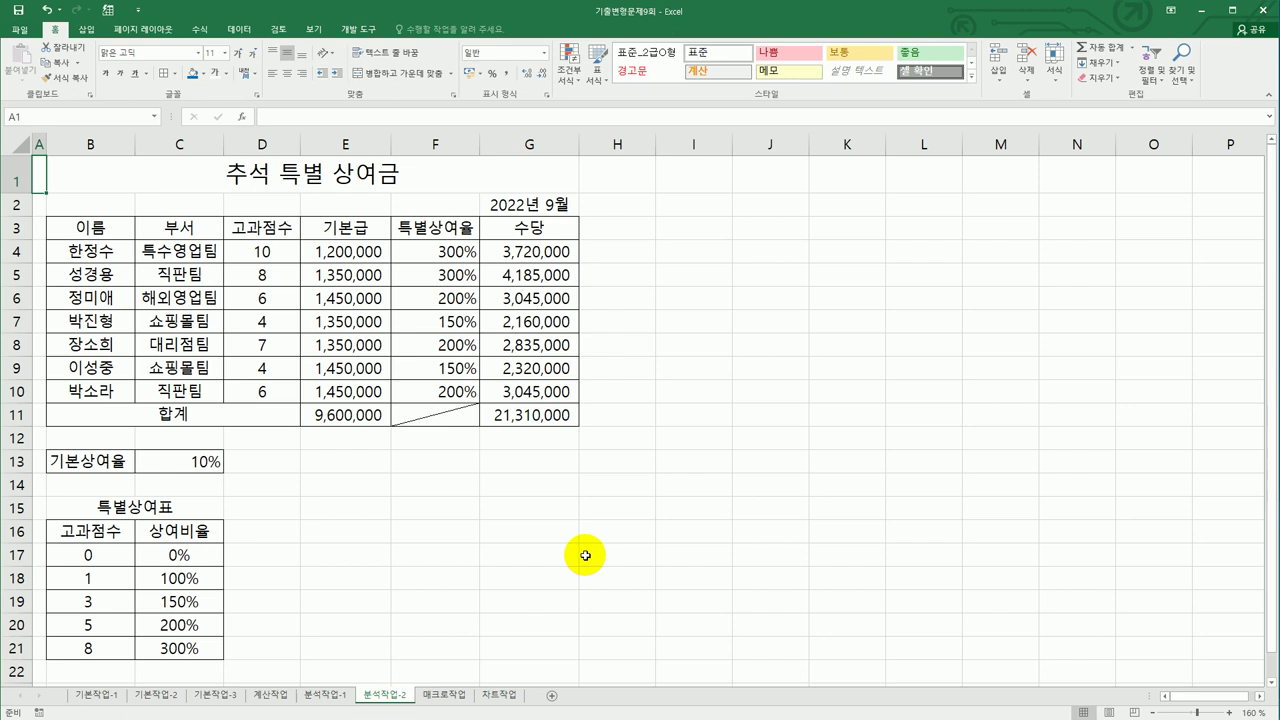
left_click(198, 463)
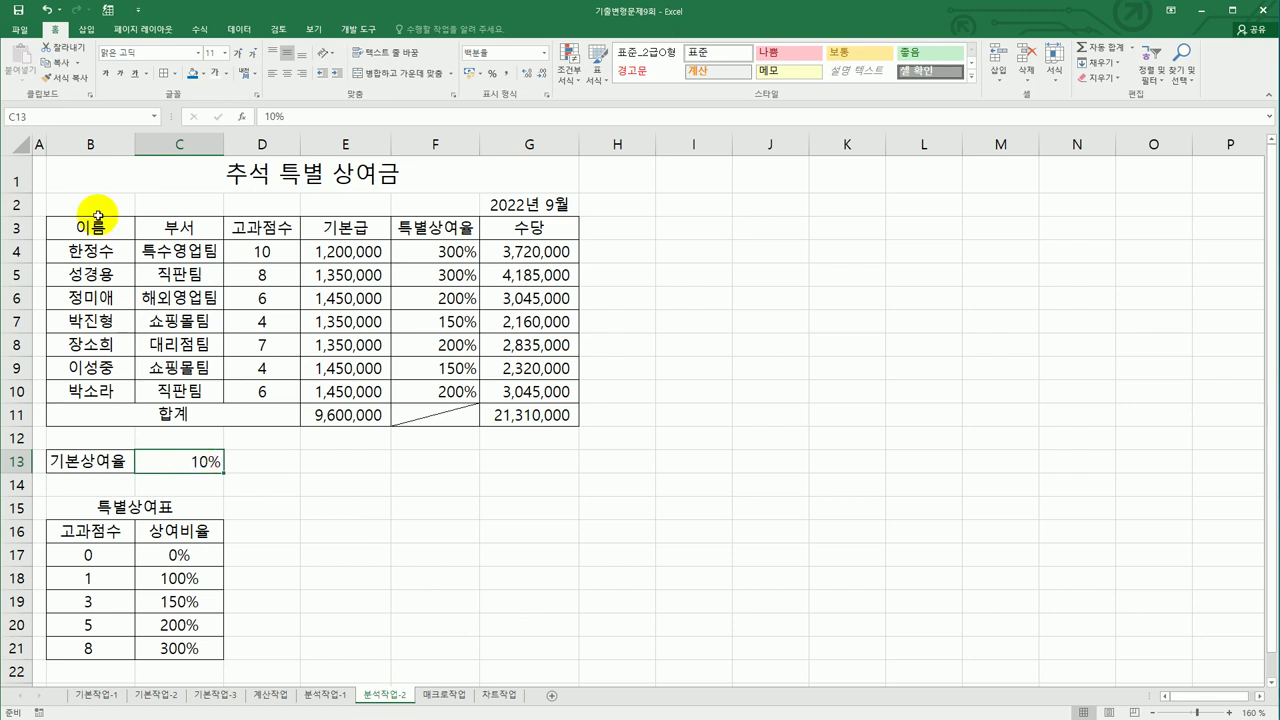
left_click(58, 119)
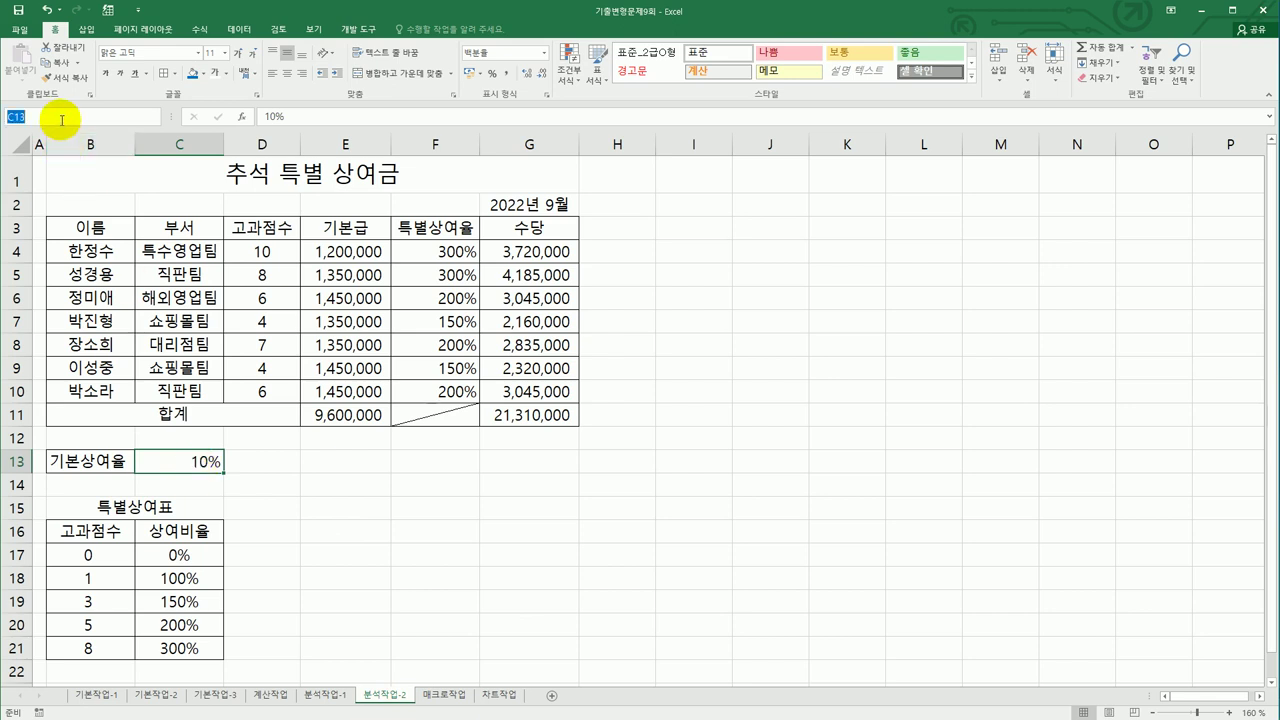
type("기본사")
type("여율")
key("Return")
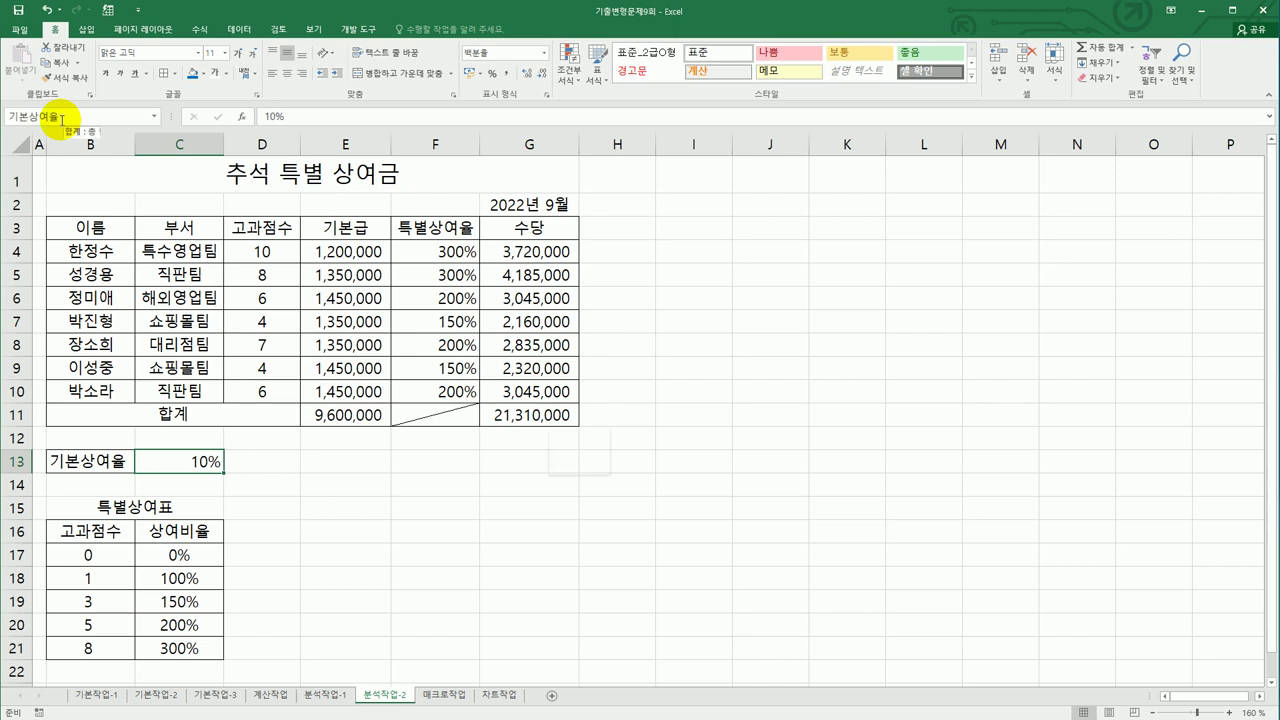
Name the 수당 total cell G11 as 수당합계.
left_click(511, 418)
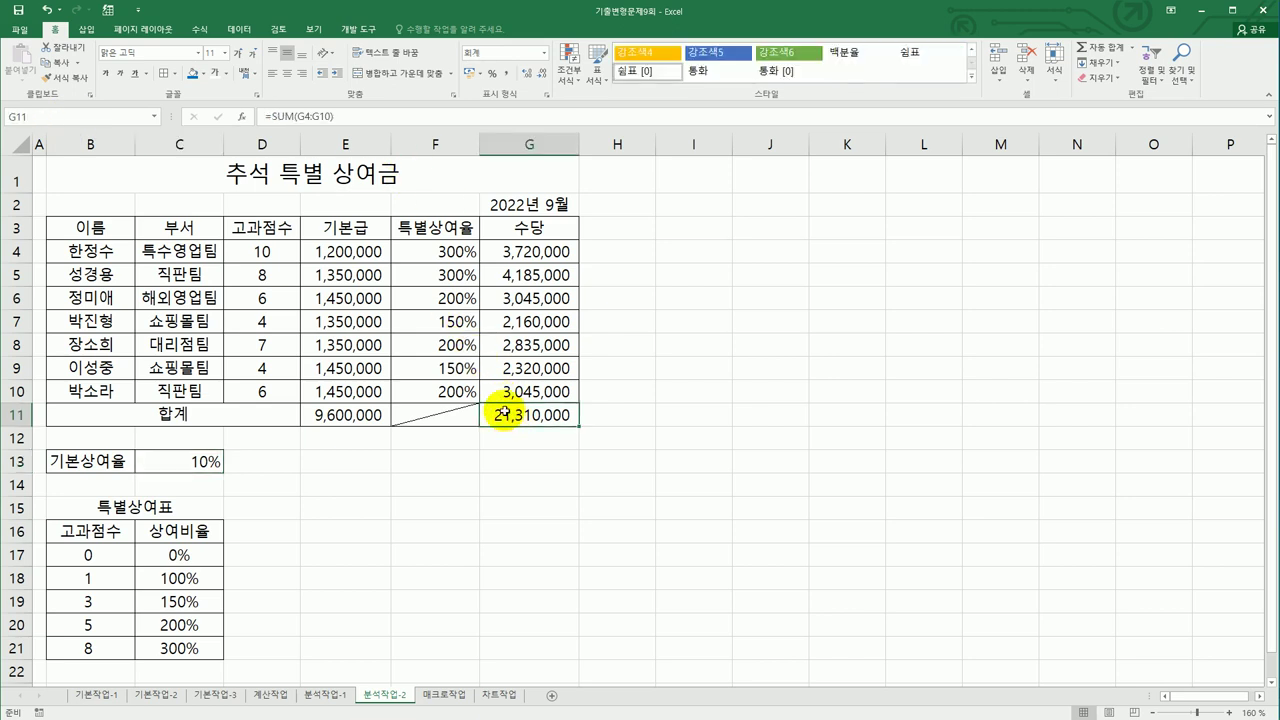
left_click(90, 121)
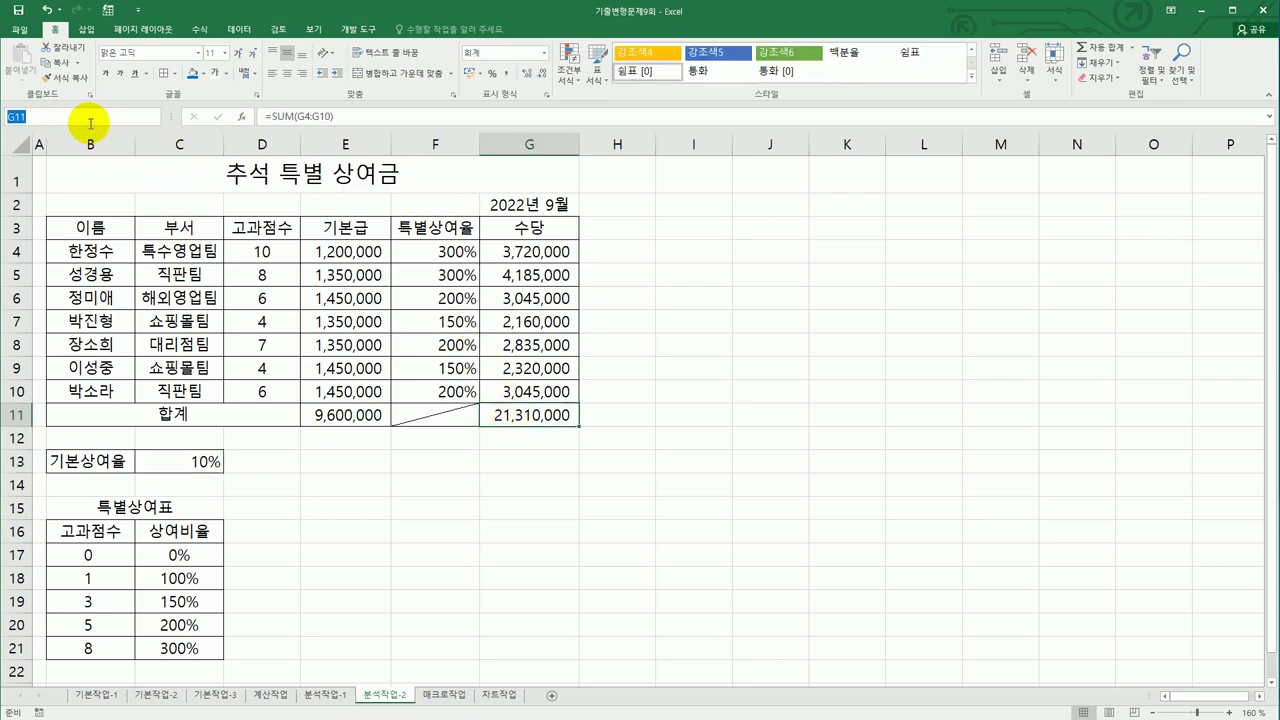
type("수당합계")
key("Return")
Add a scenario named 기본 상여율 인상 with changing cell C13, a blank description and 기본상여율 set to 15%.
left_click(178, 456)
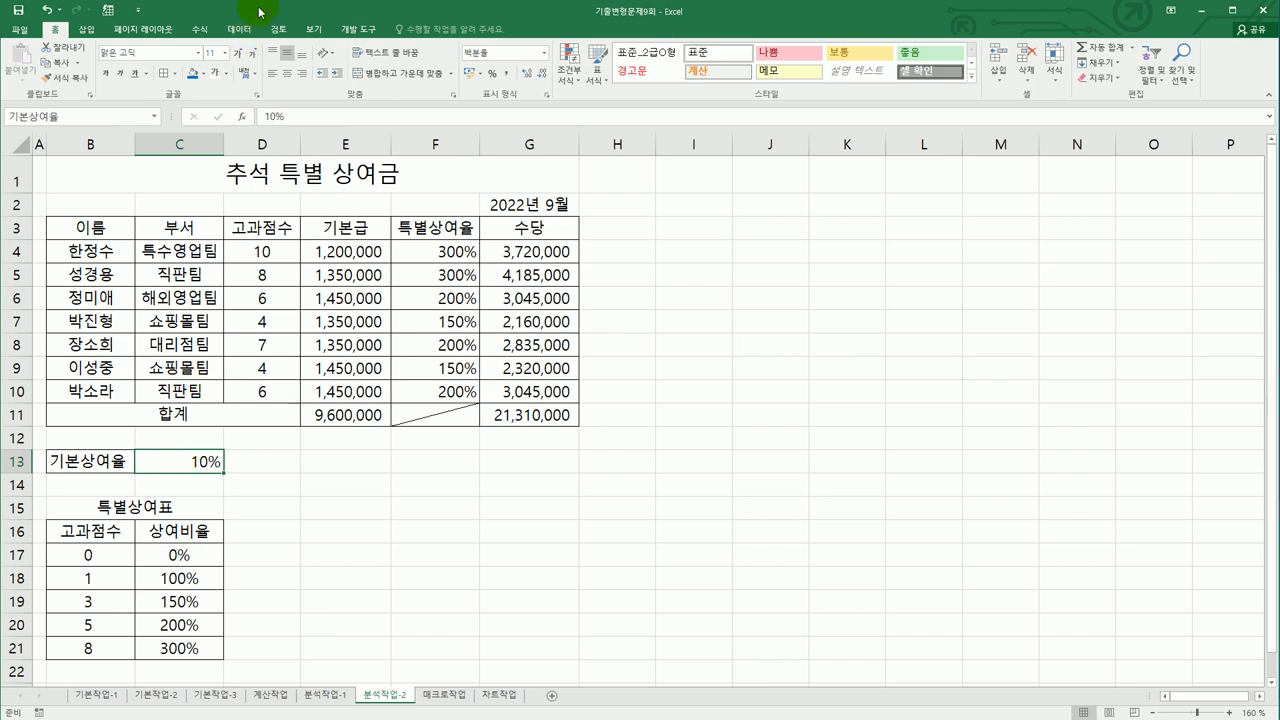
left_click(246, 38)
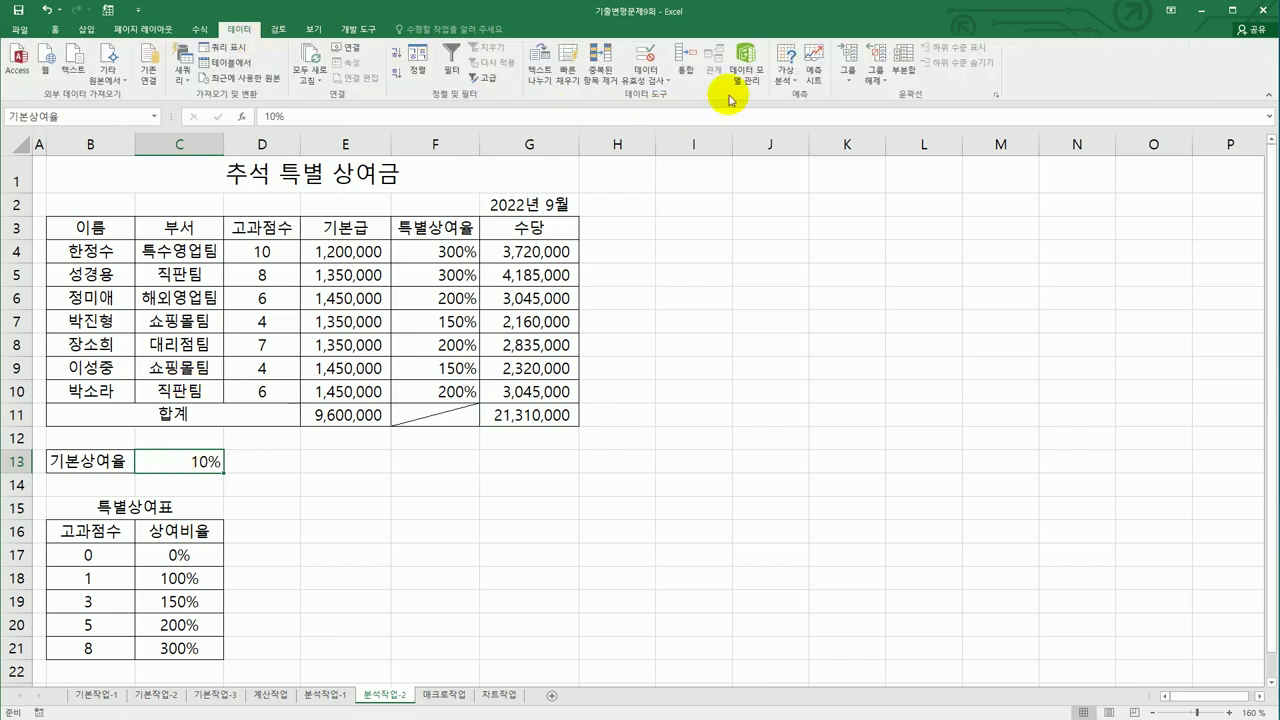
left_click(785, 80)
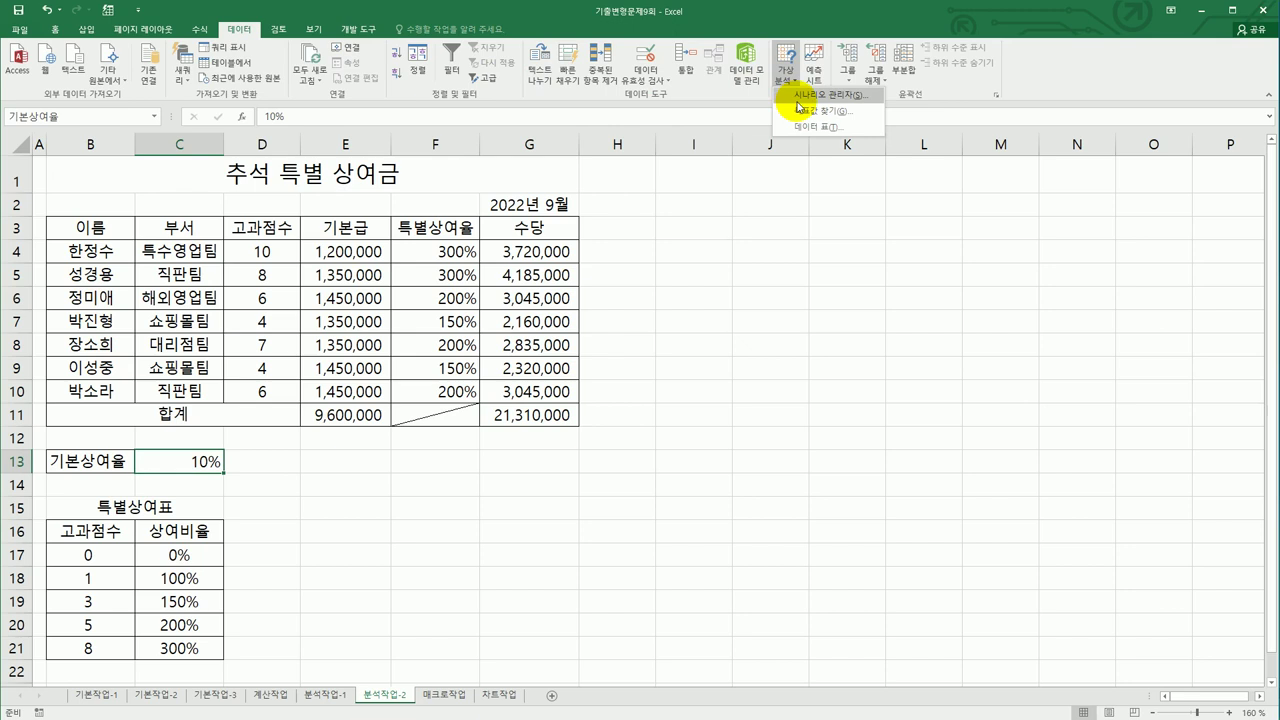
left_click(798, 99)
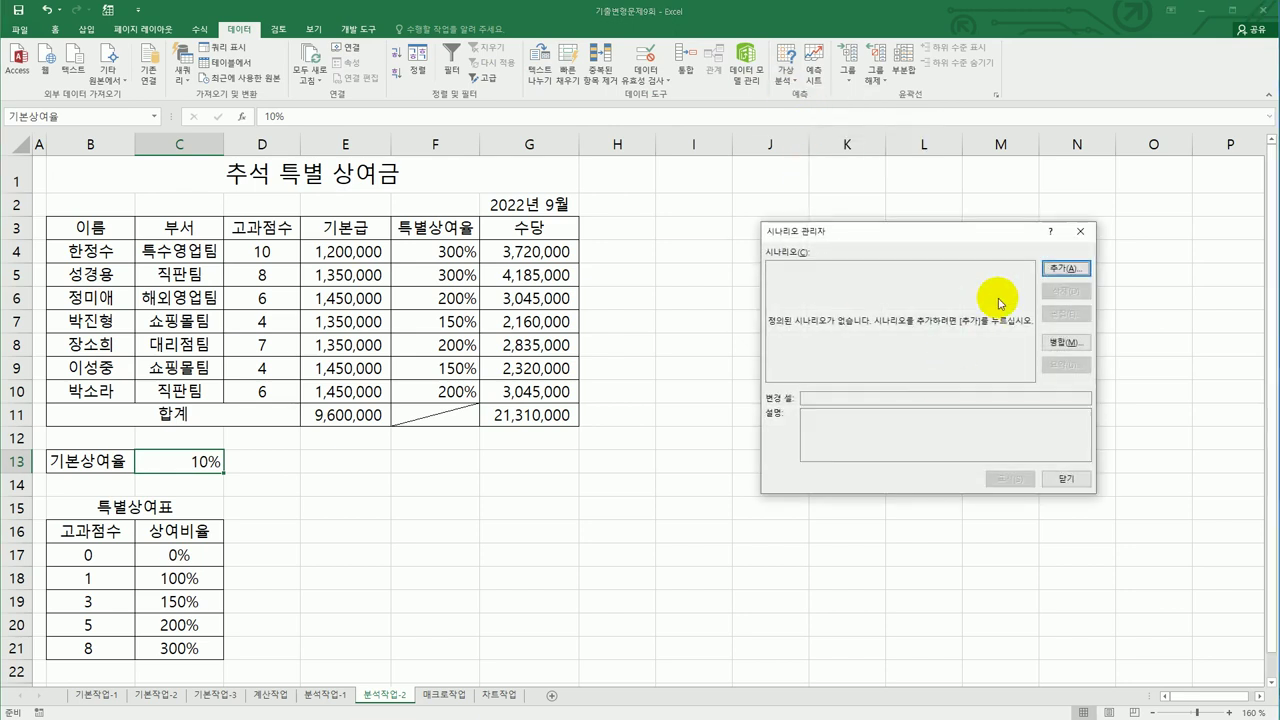
left_click(1063, 269)
left_click_drag(940, 360, 794, 360)
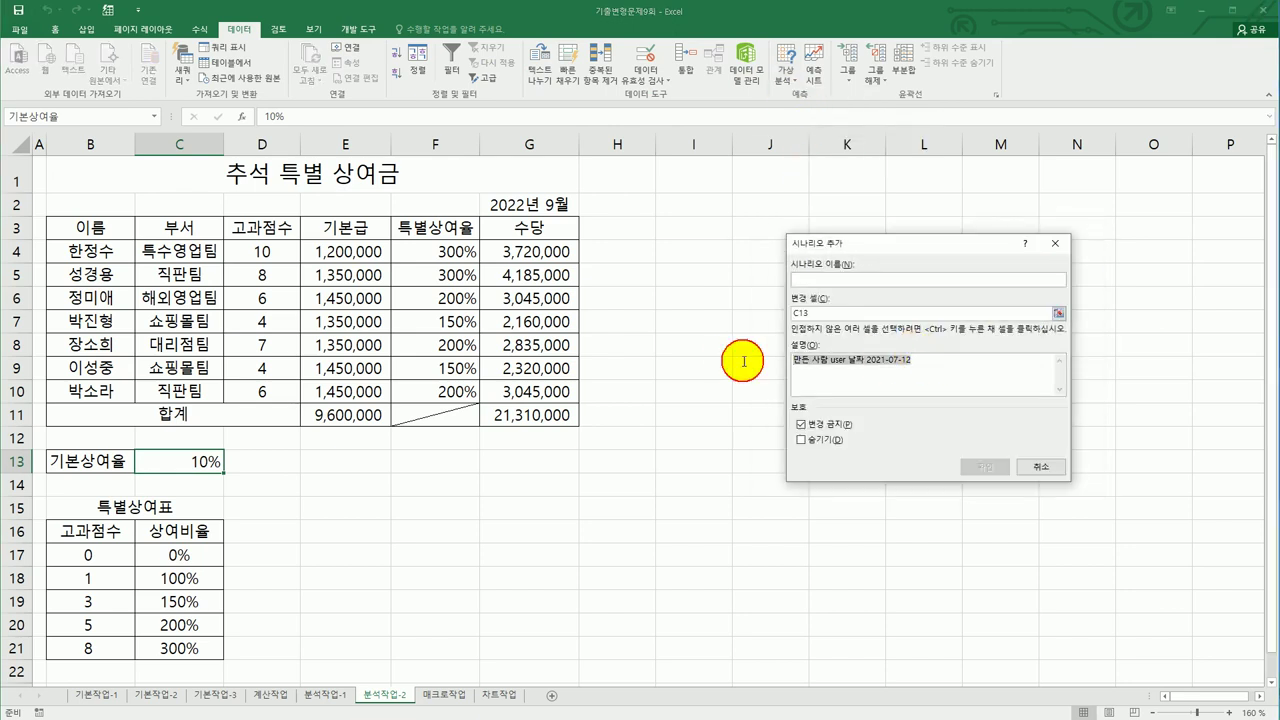
key("Delete")
left_click(847, 280)
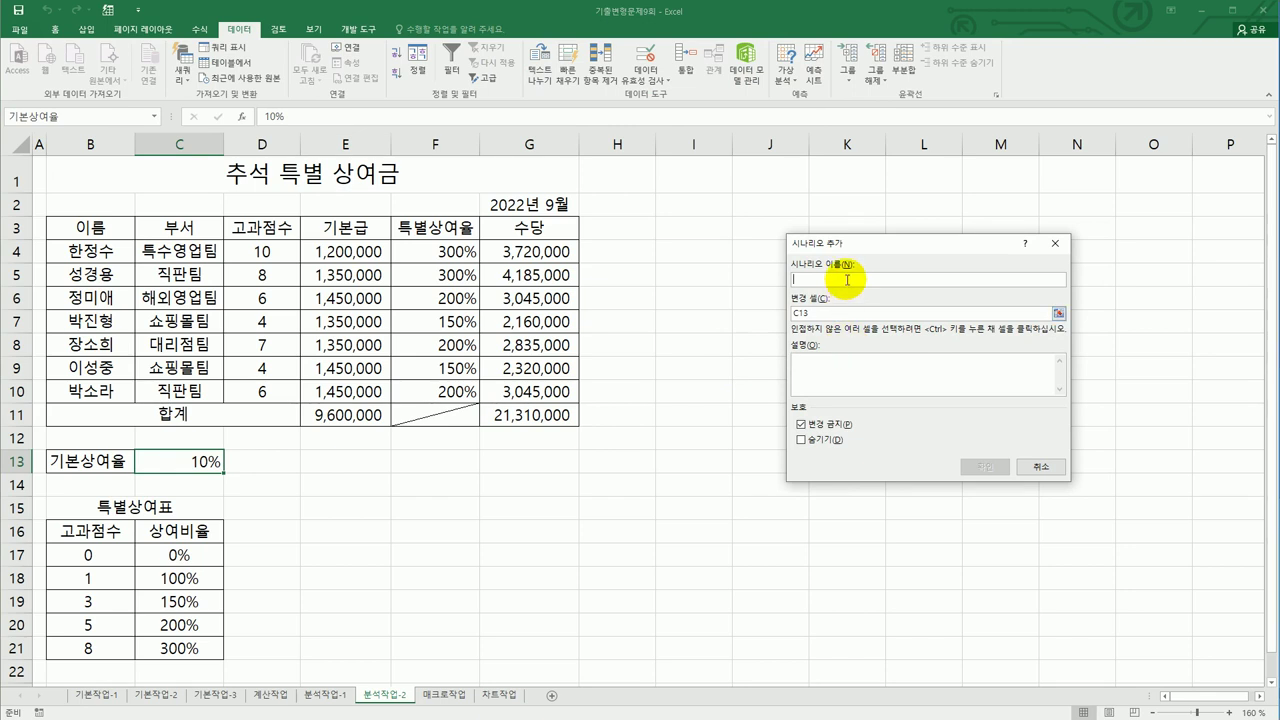
type("기본ㅅㅏㅇㅇㅕㅇㅠㄹ ㅇㅣㄴㅅ")
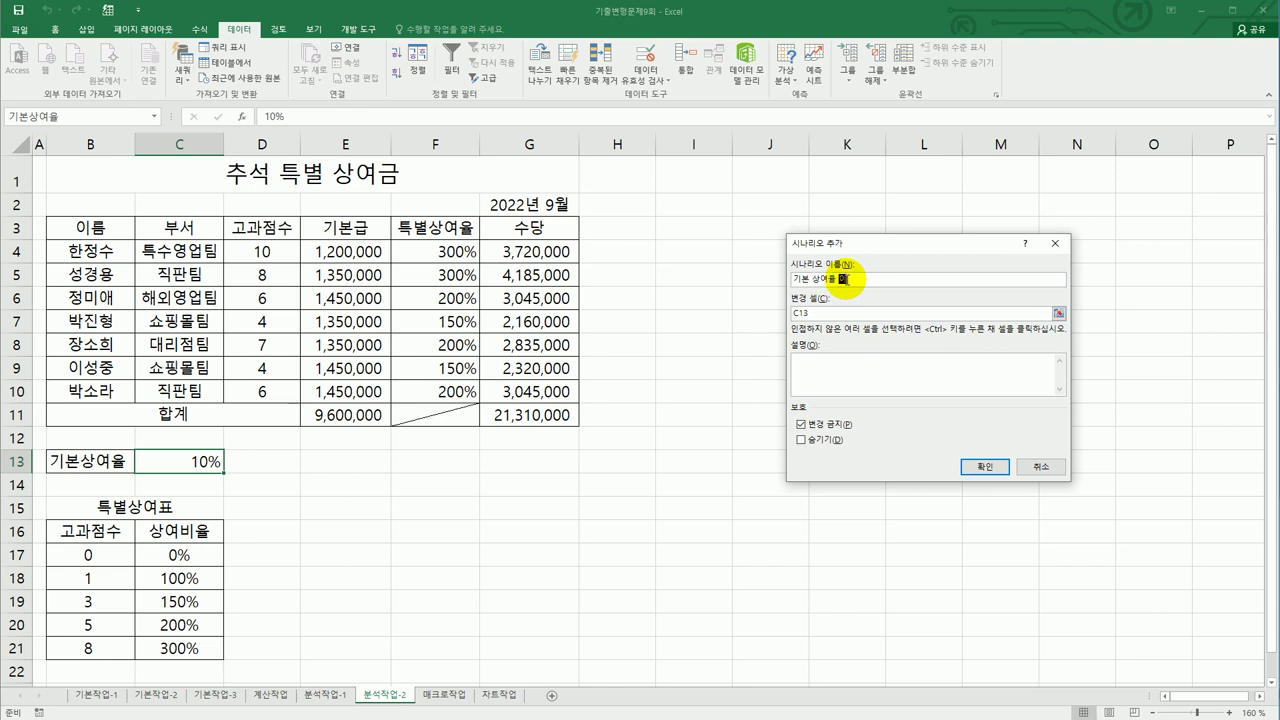
key("Tab")
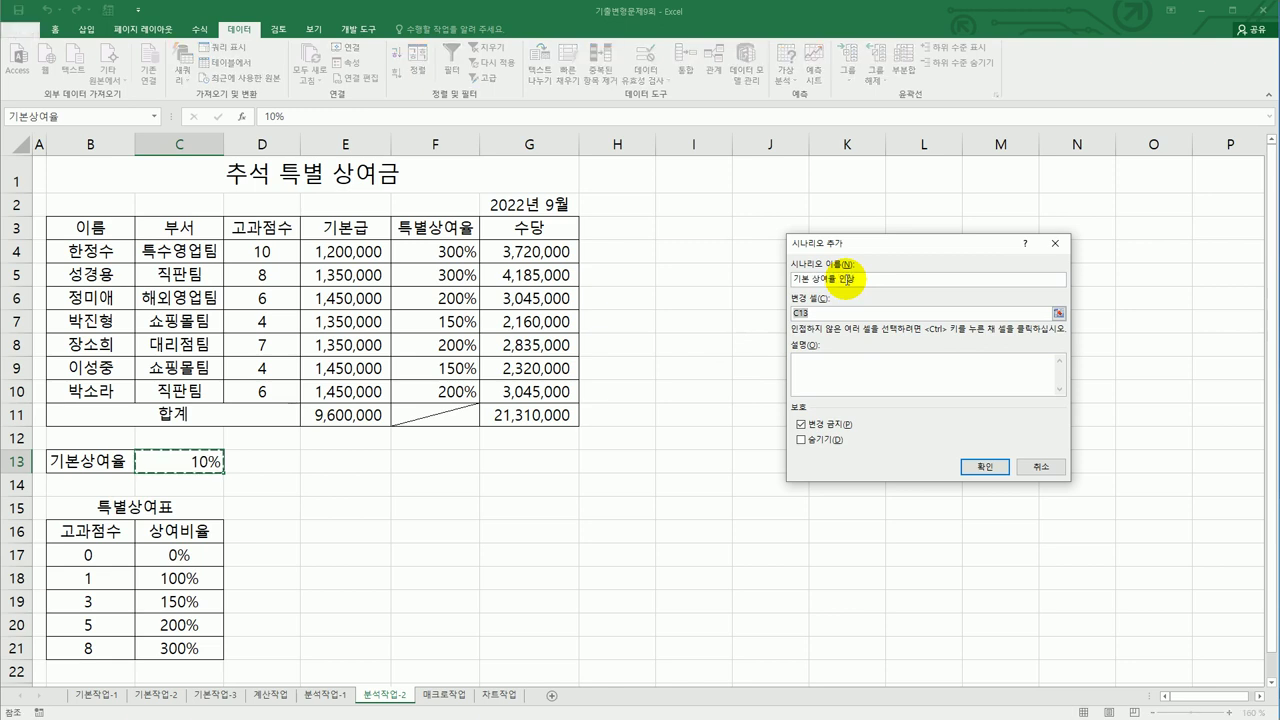
left_click(976, 465)
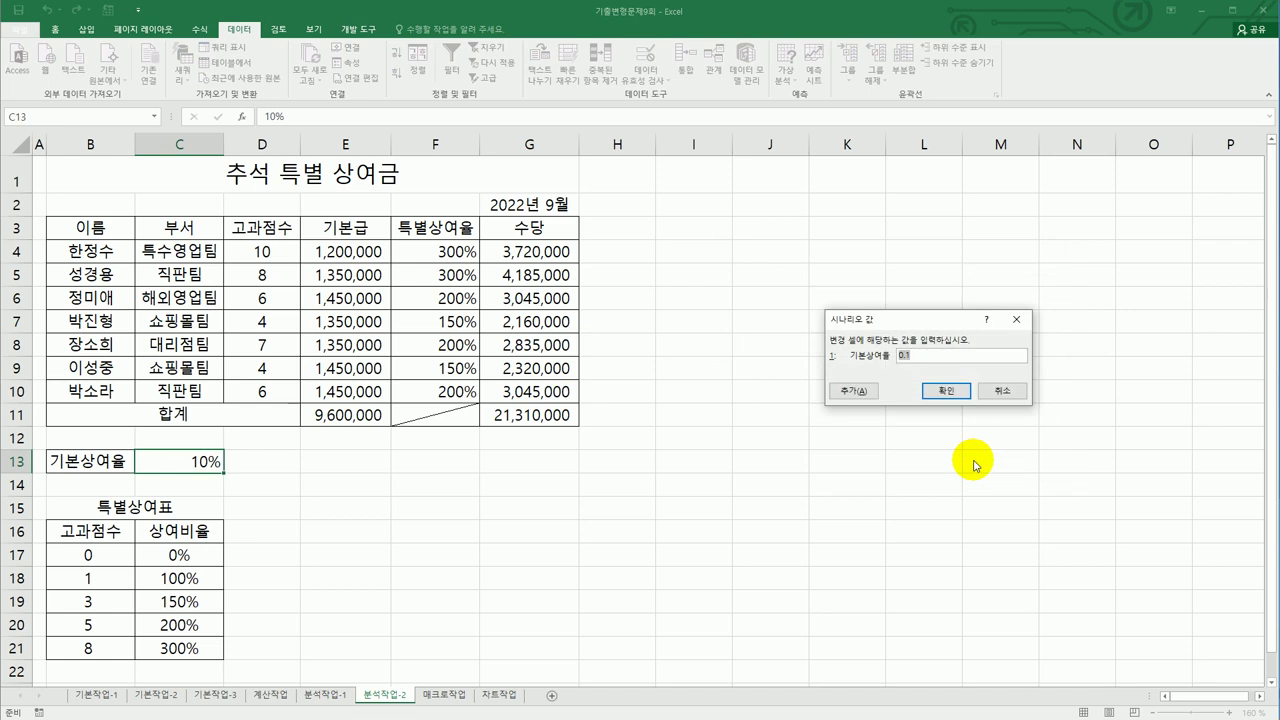
type("15")
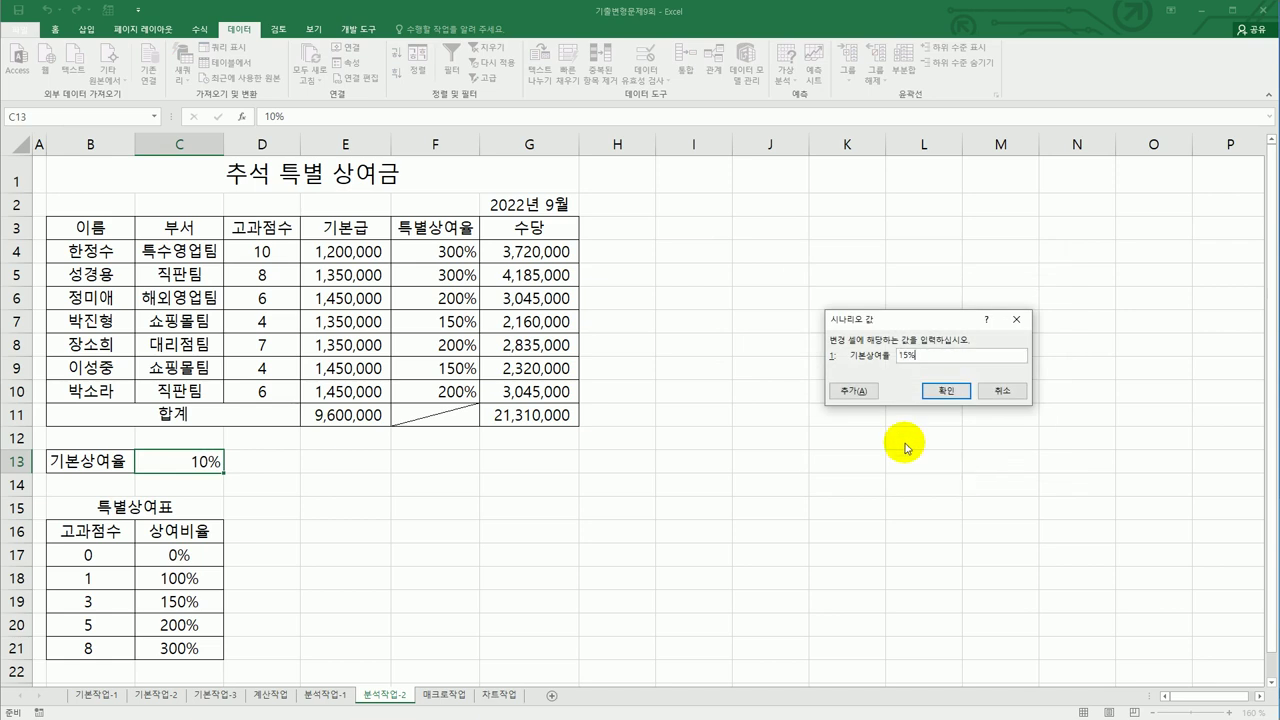
Add a second scenario named 기본 상여율 인하 for cell C13 with a blank description and 기본상여율 set to 5%.
left_click(853, 390)
left_click_drag(905, 359, 712, 355)
key("Delete")
left_click(870, 279)
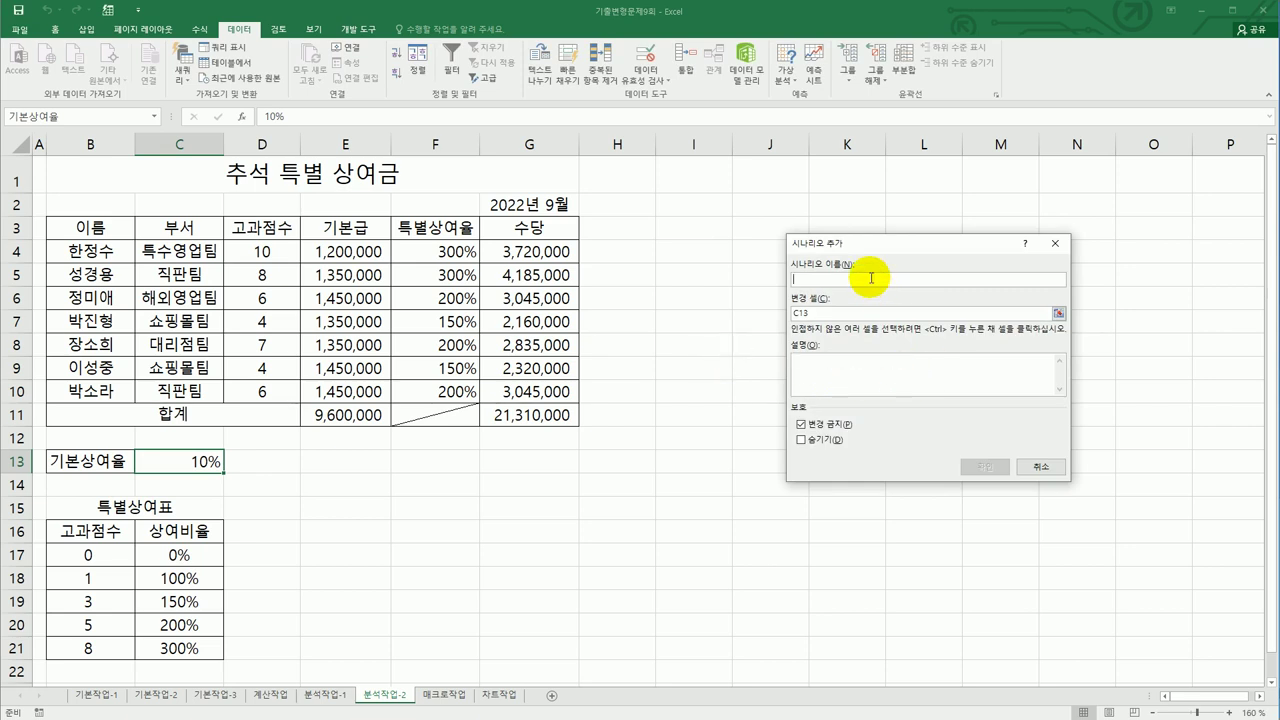
type("기본 ")
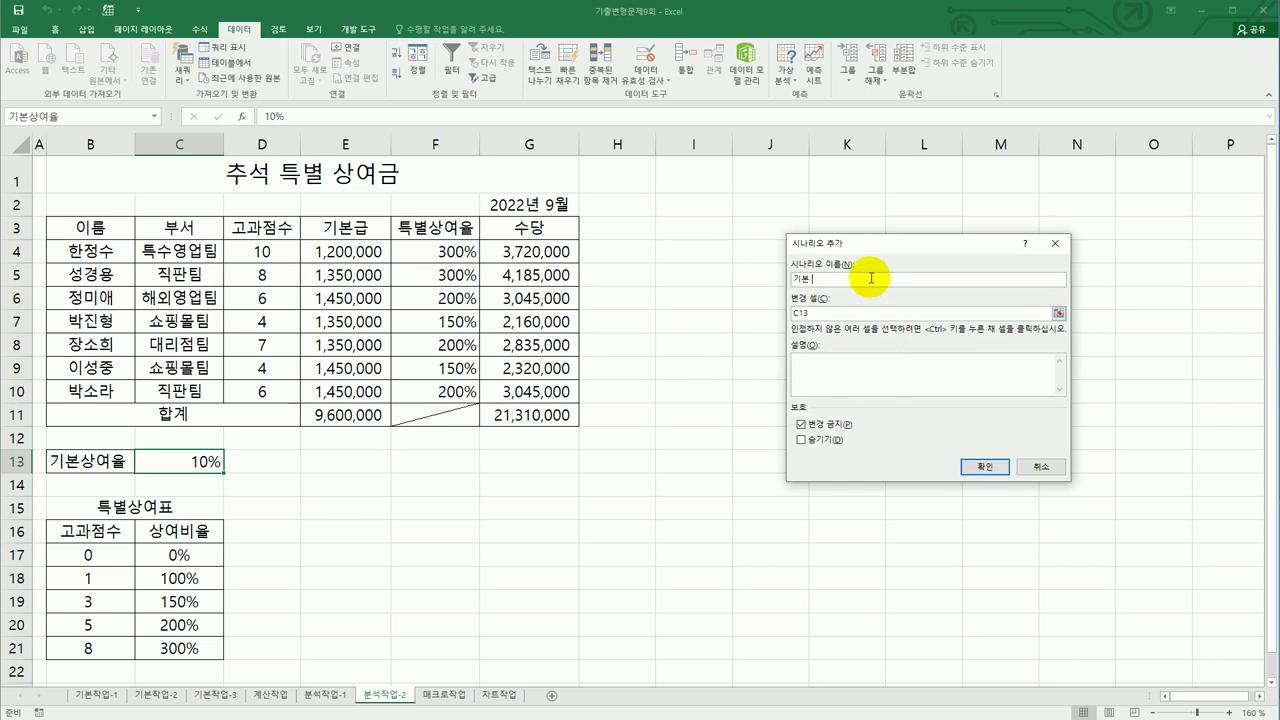
type("상여유")
type("ㄹ 인")
type("상여율 인하")
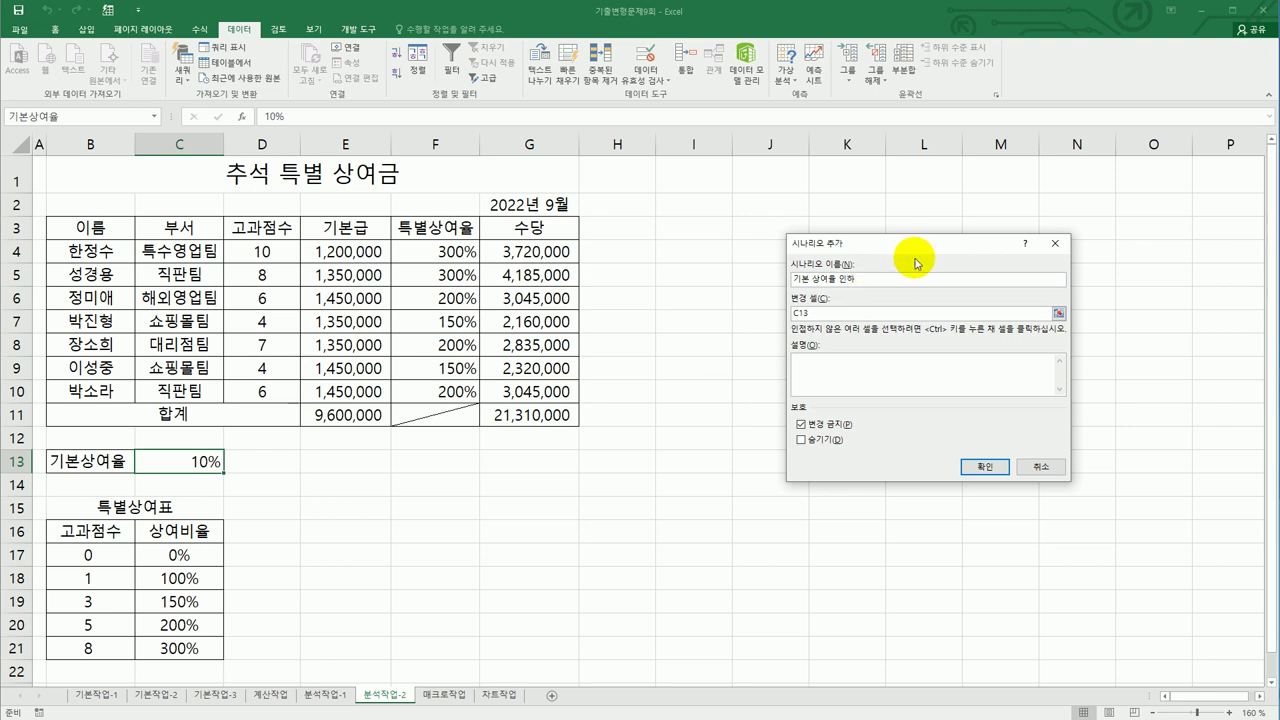
left_click(985, 467)
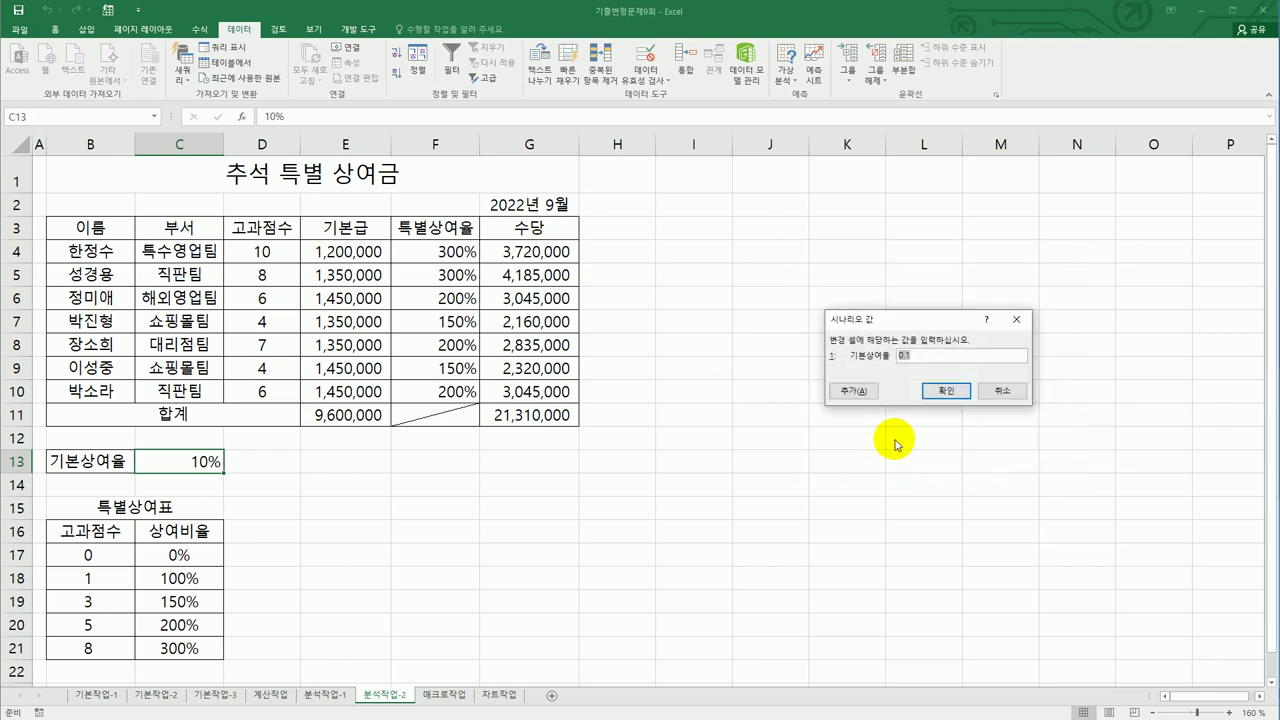
type("5%")
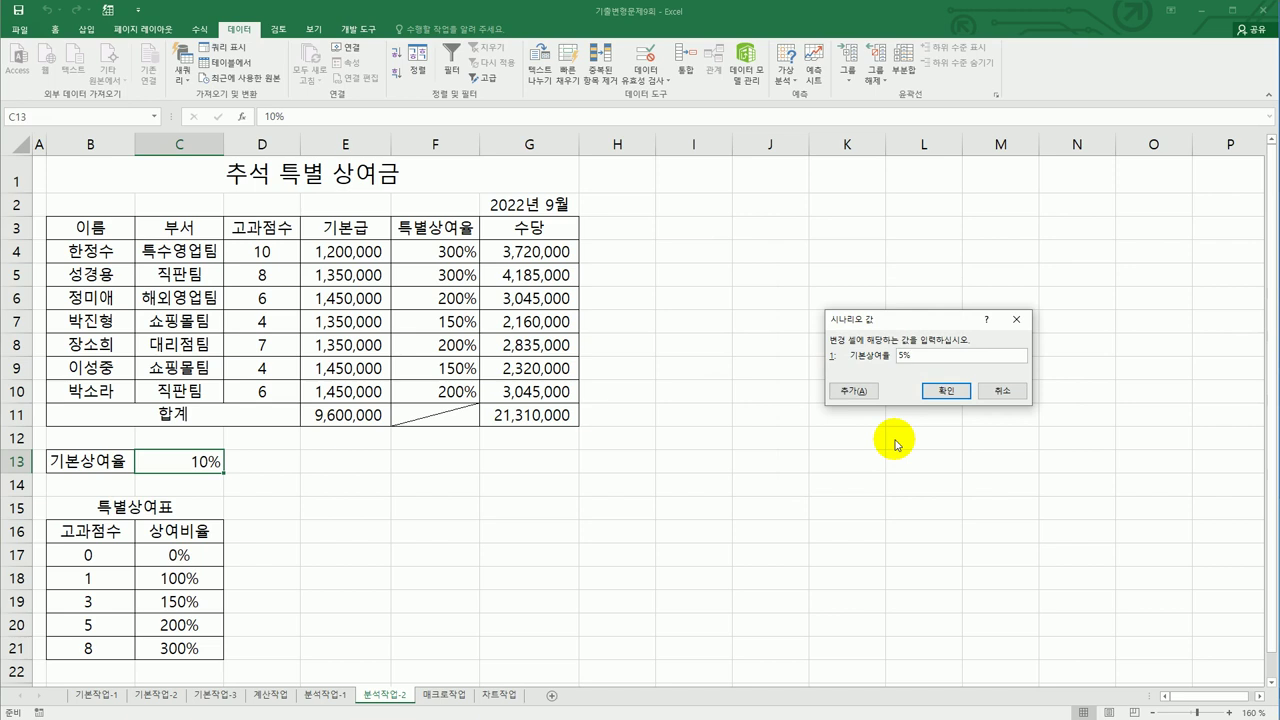
left_click(945, 390)
Edit the 기본 상여율 인하 scenario to clear its description, keeping the 기본상여율 value at 0.05.
left_click(866, 266)
left_click(873, 280)
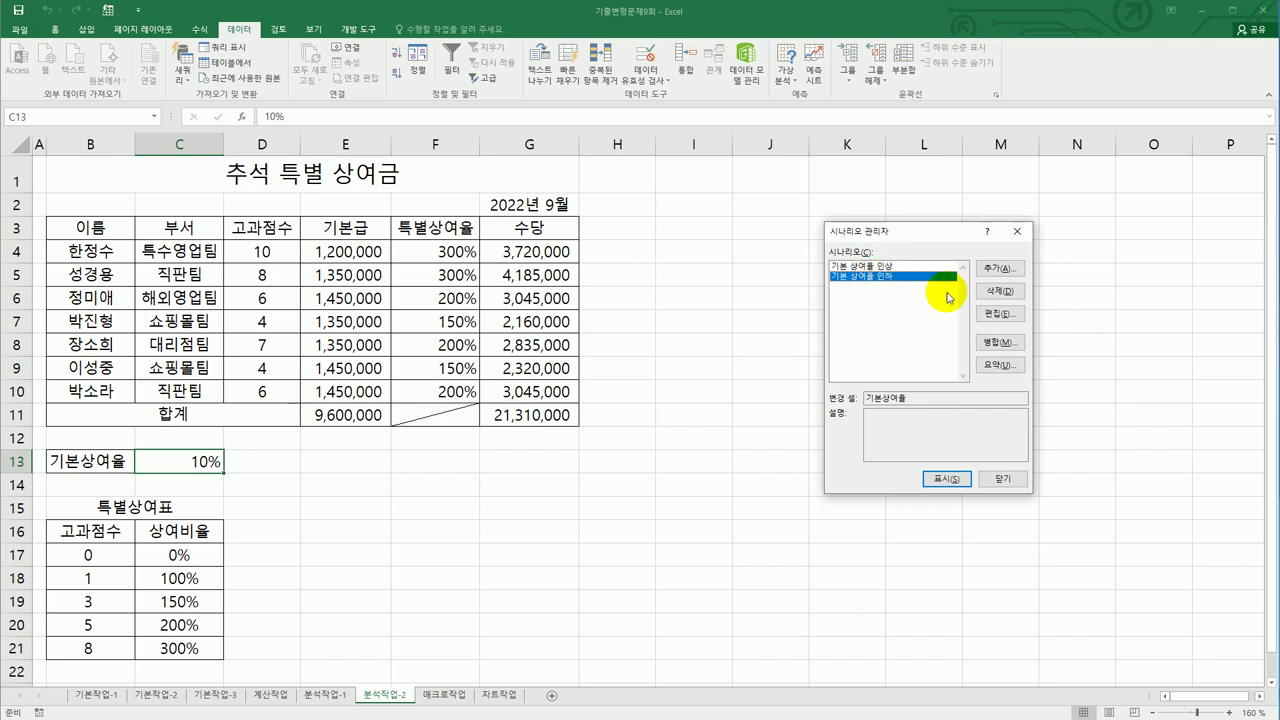
left_click(1012, 316)
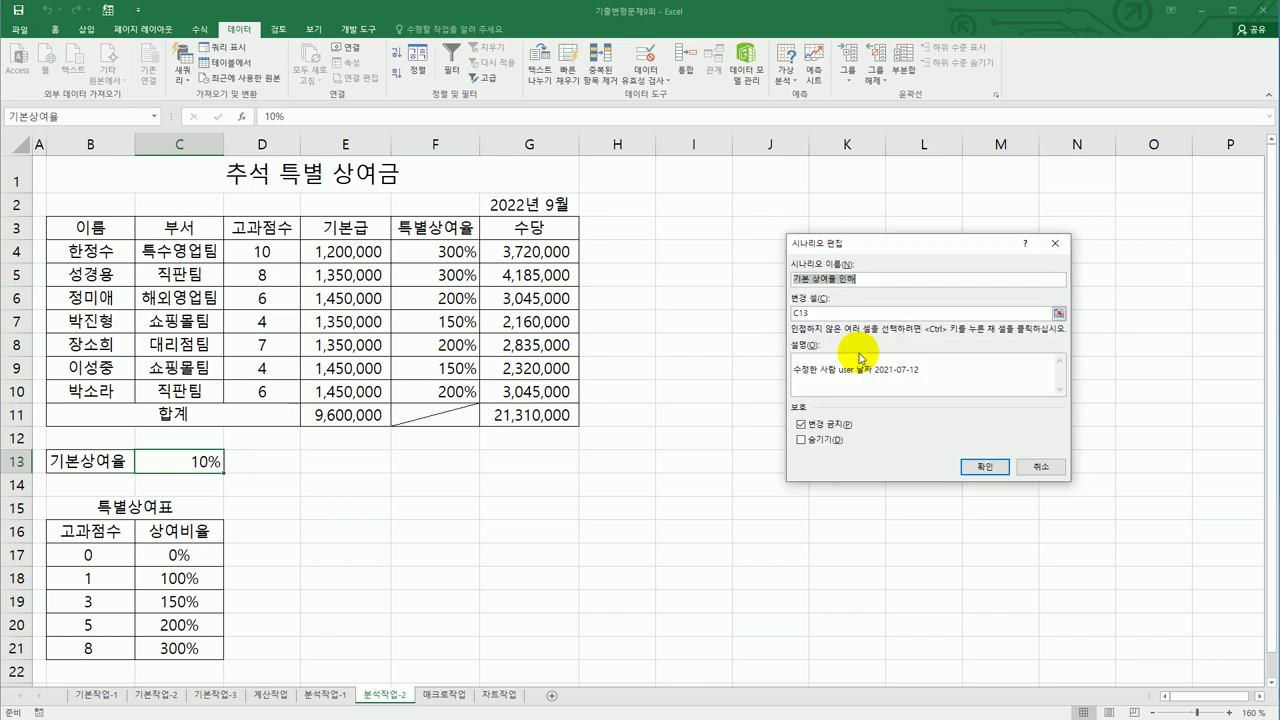
left_click_drag(912, 370, 793, 370)
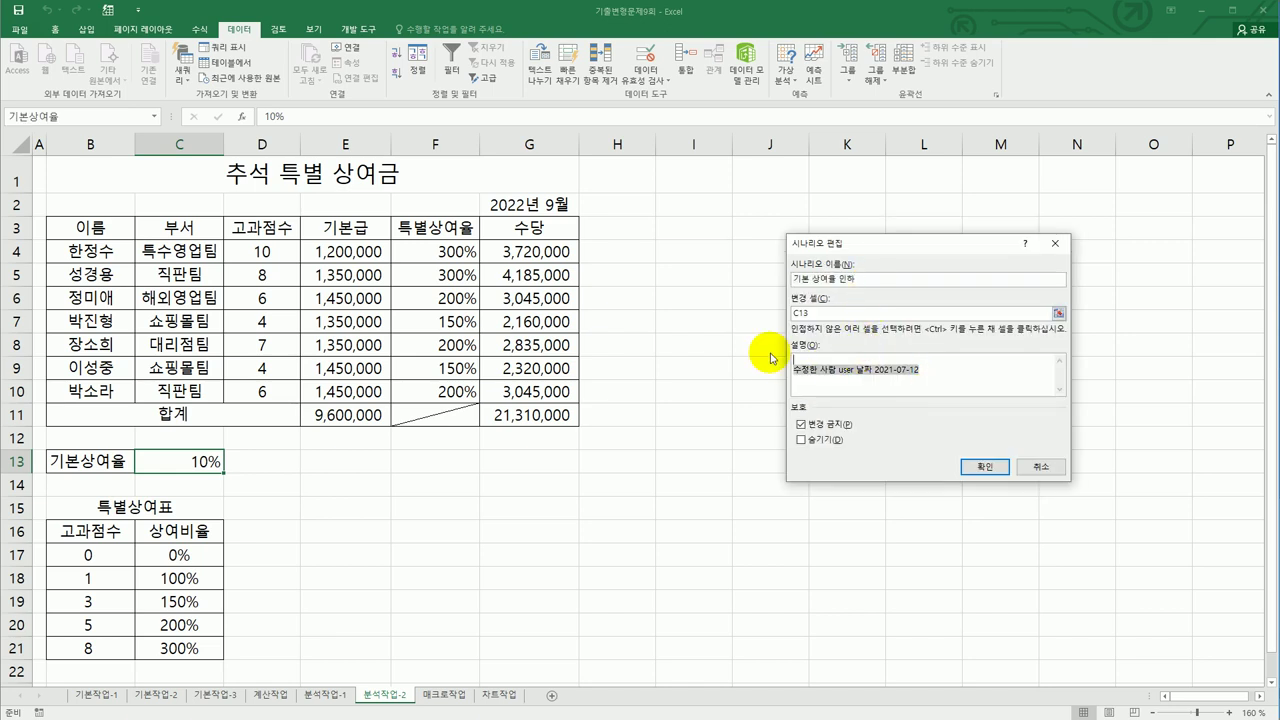
key("Delete")
left_click(976, 467)
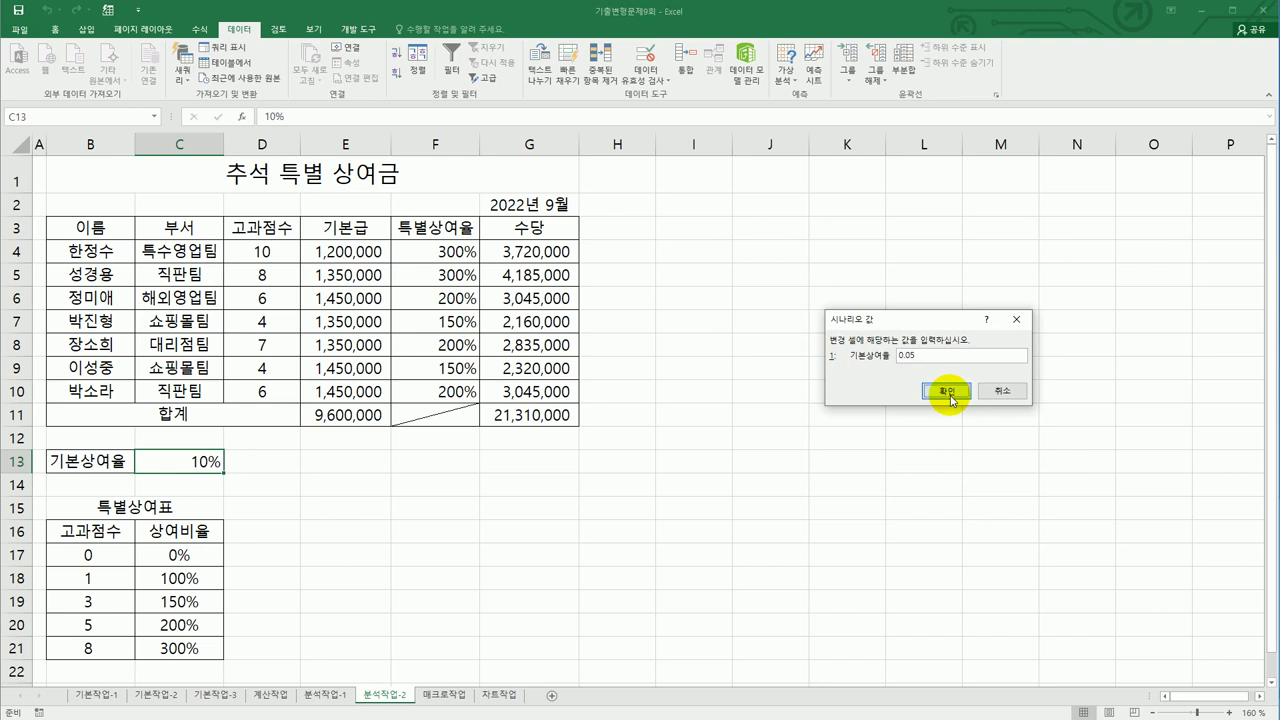
left_click(950, 395)
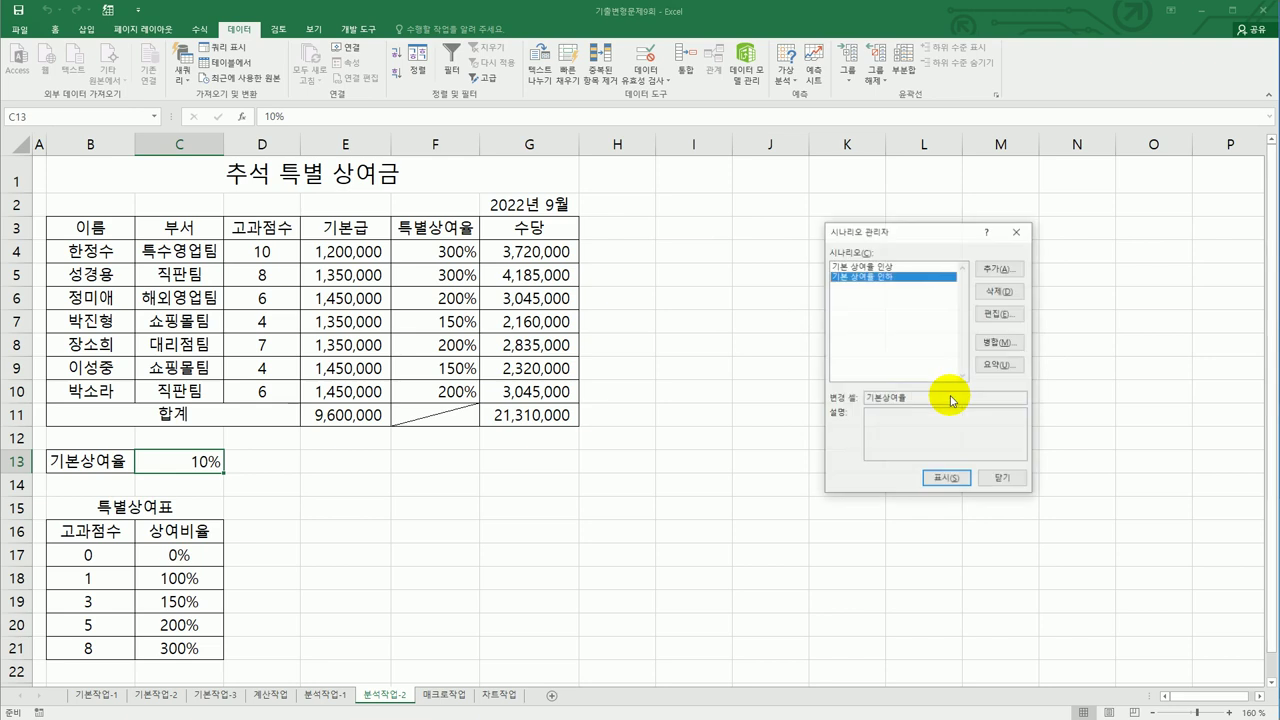
Create a scenario summary report with G11 as the result cell and check its sheet placement against 분석작업-2.
left_click(1002, 366)
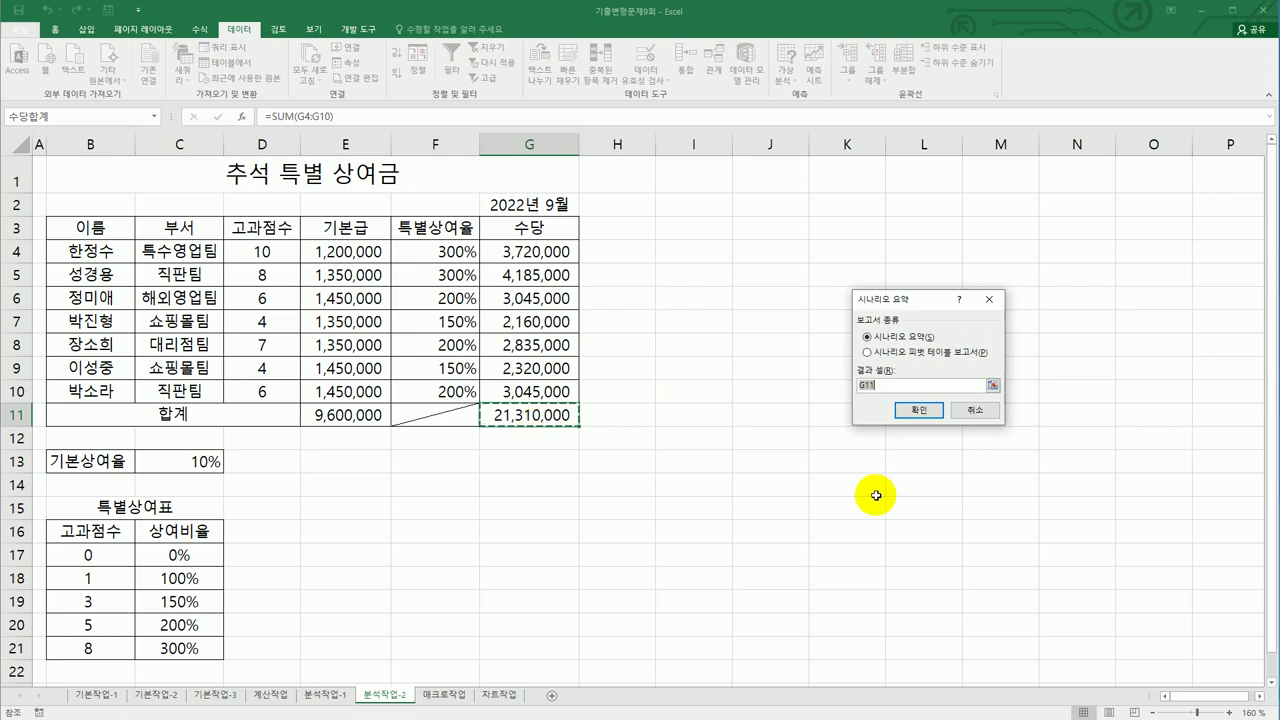
left_click(900, 410)
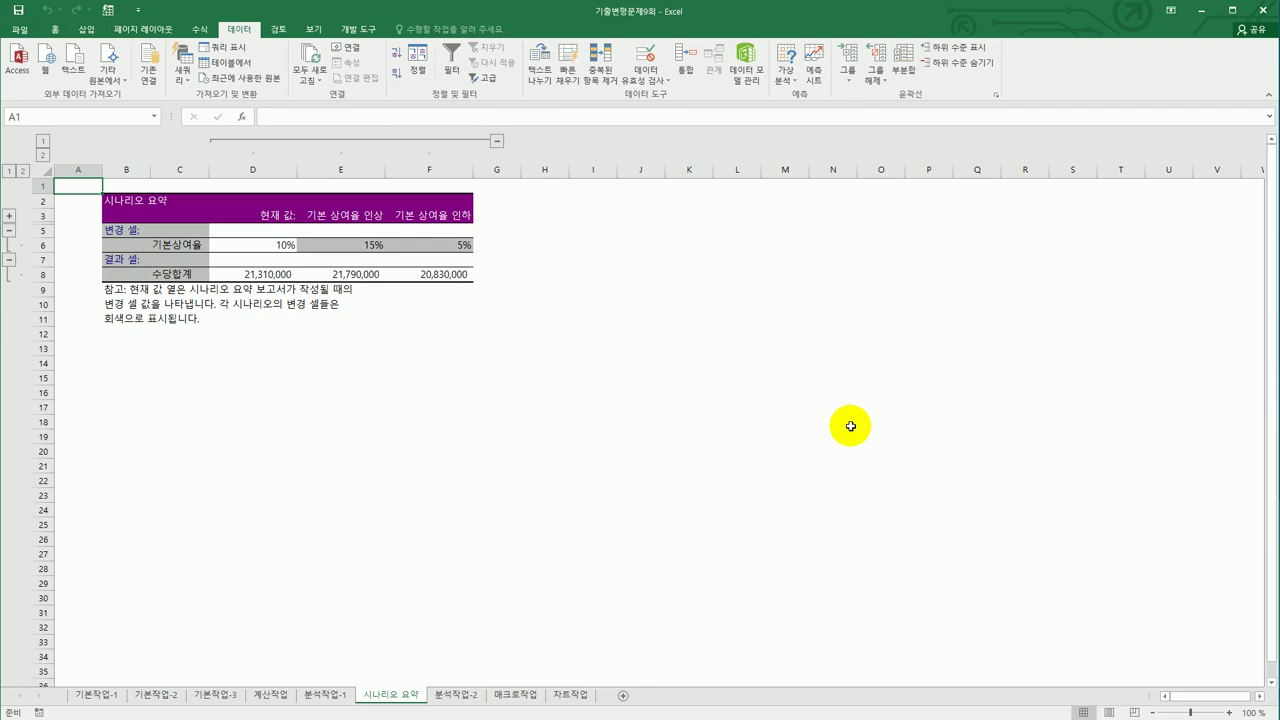
left_click(463, 697)
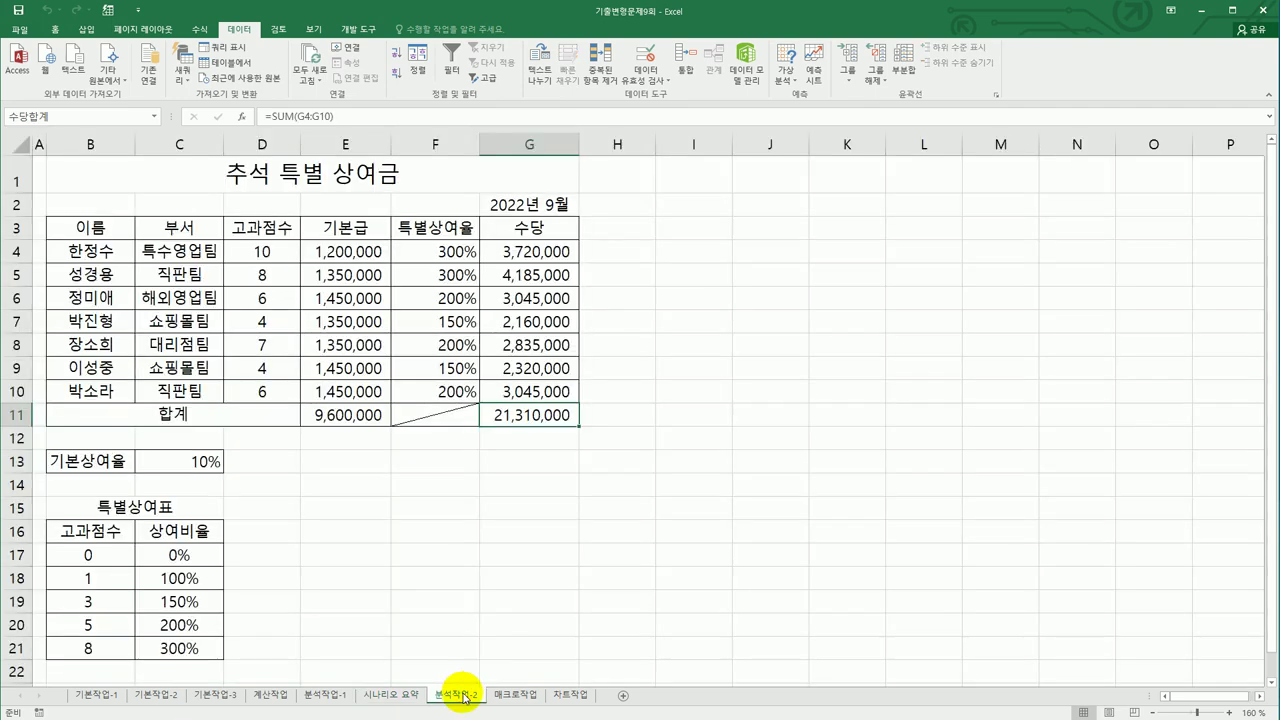
left_click(391, 698)
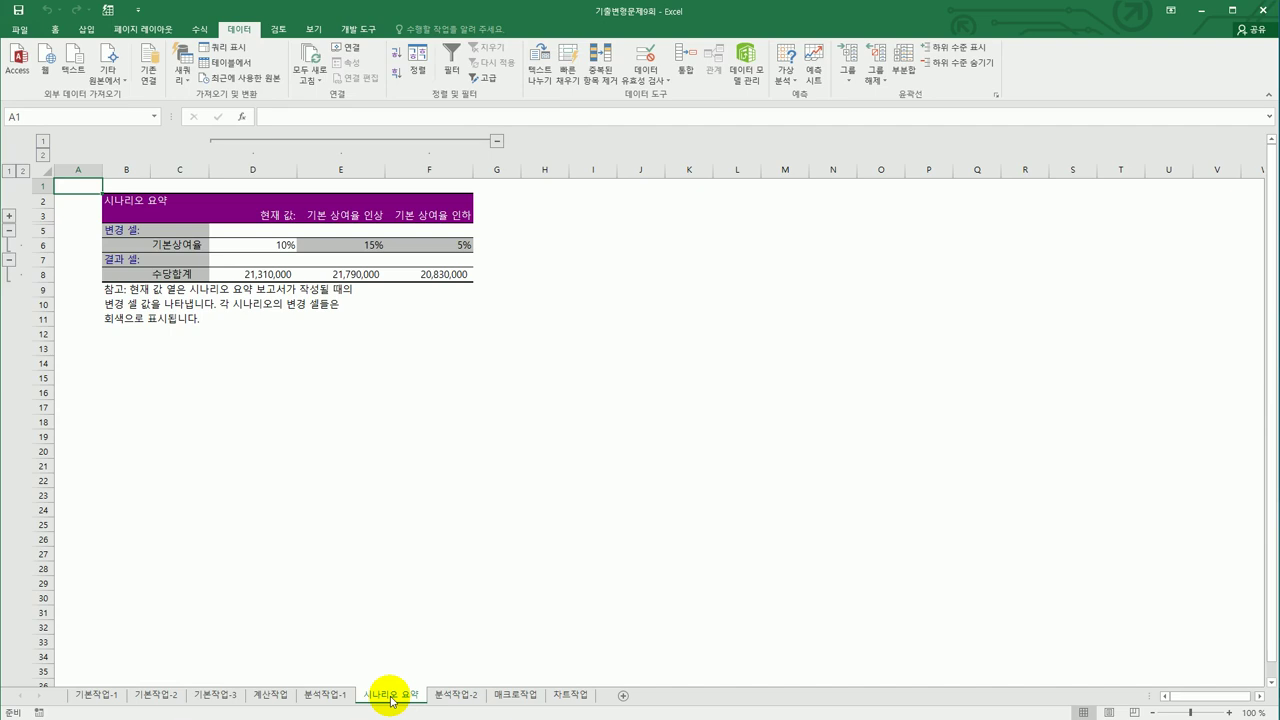
mouse_move(390, 702)
left_mouse_down()
mouse_move(508, 681)
mouse_move(357, 680)
mouse_move(405, 690)
left_mouse_up()
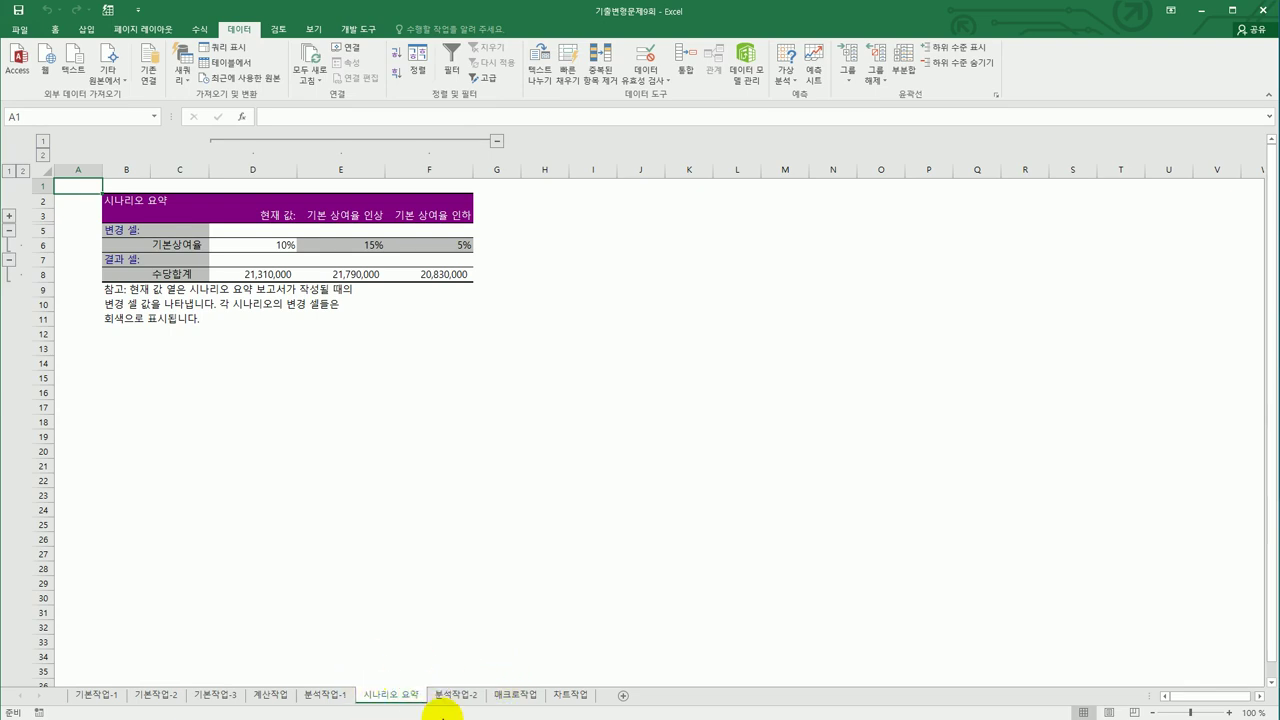
On the 매크로작업 sheet, start recording a macro named 금액계산 stored in the current workbook.
left_click(502, 698)
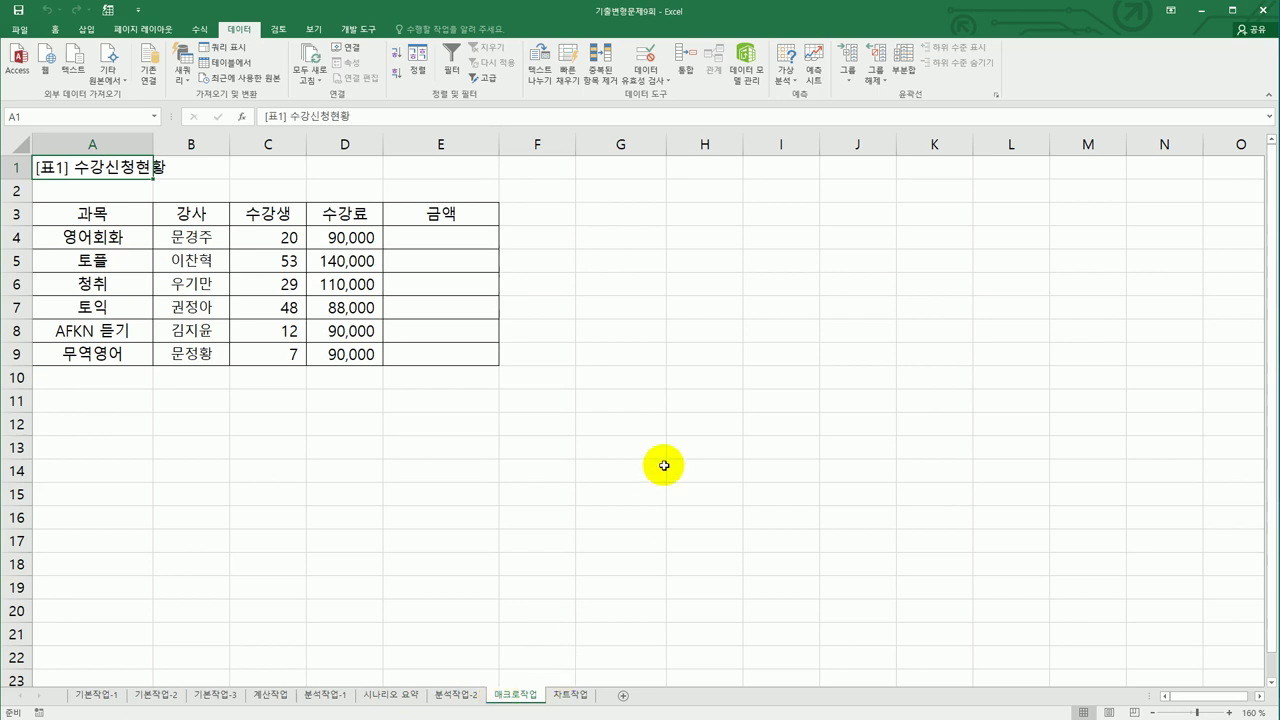
left_click(664, 256)
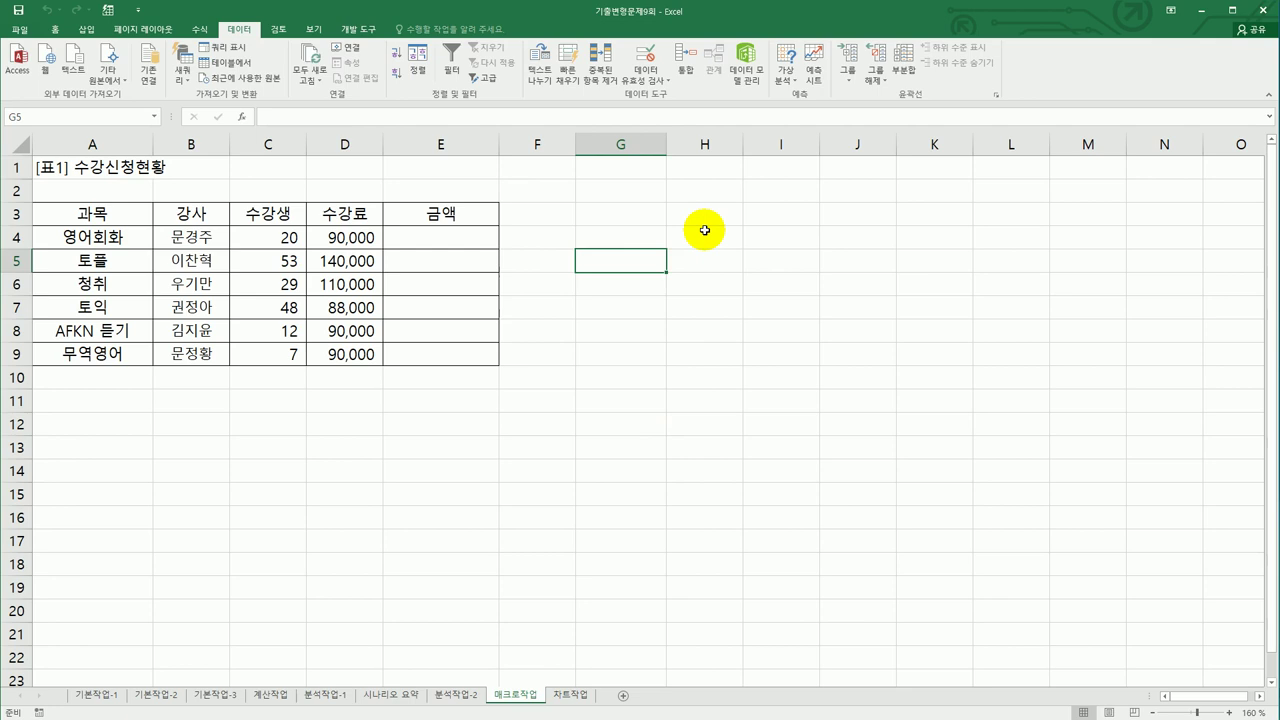
left_click(711, 186)
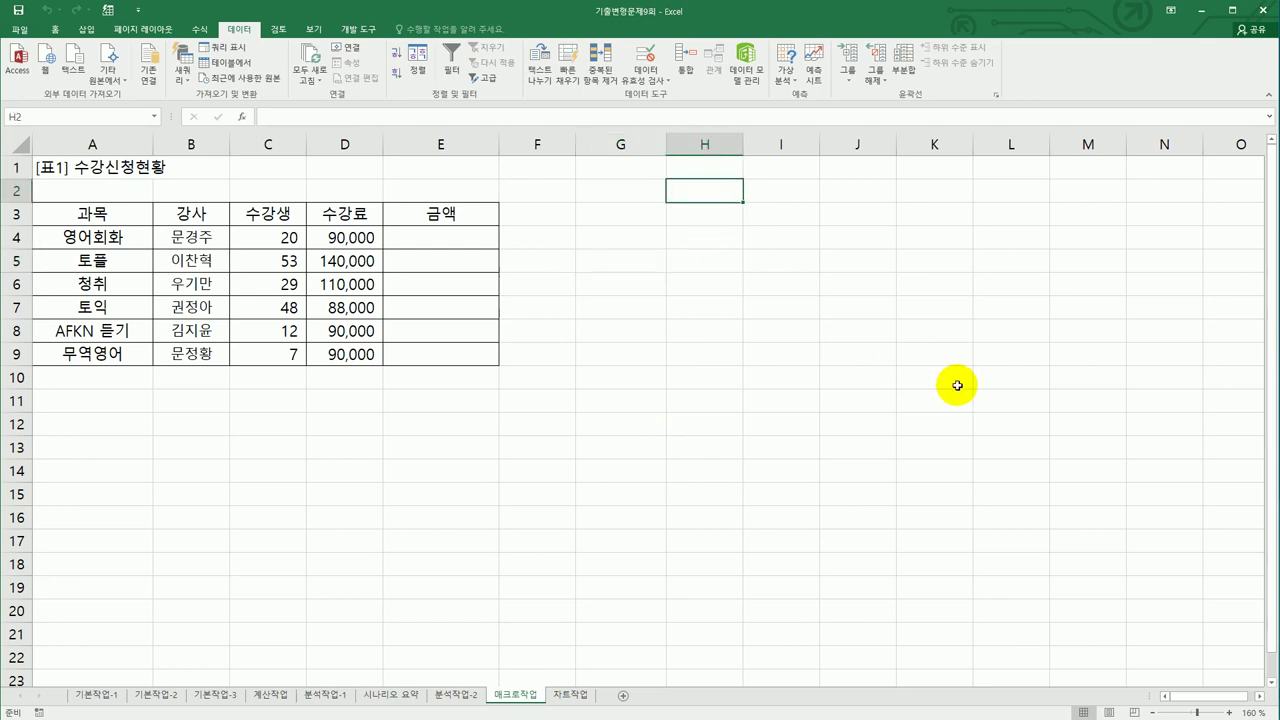
left_click(955, 384)
left_click(357, 29)
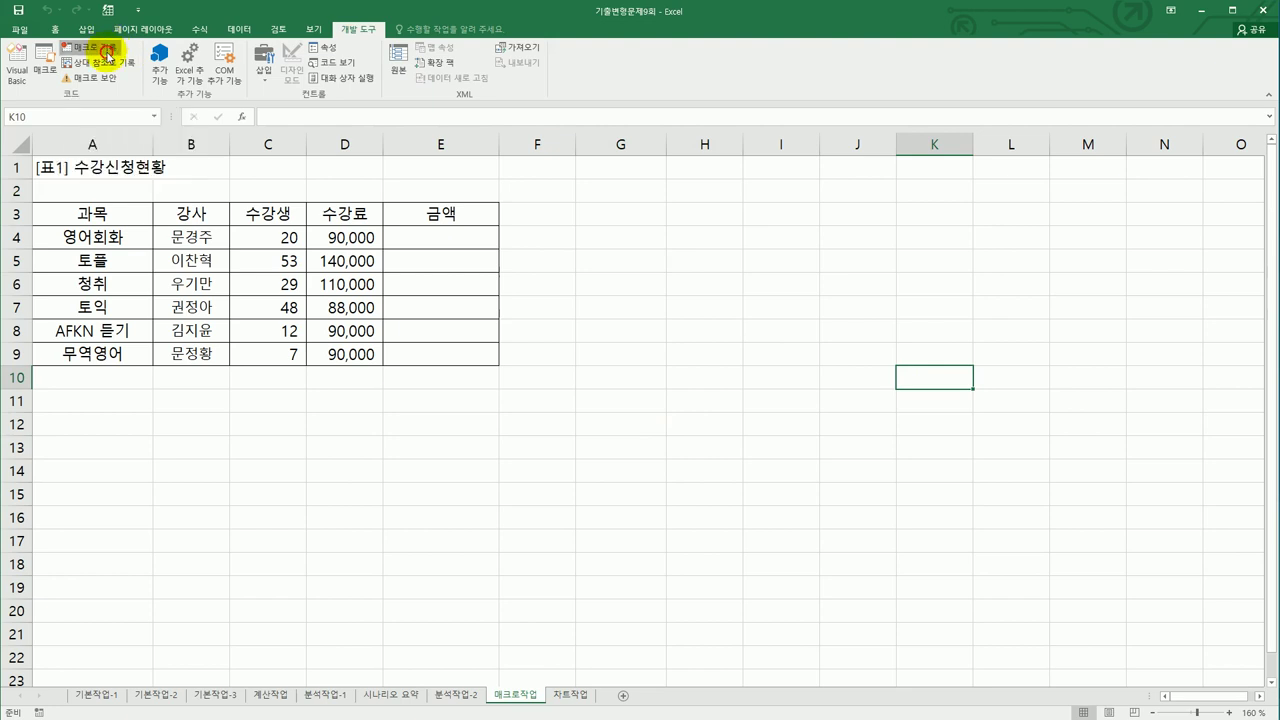
left_click(100, 47)
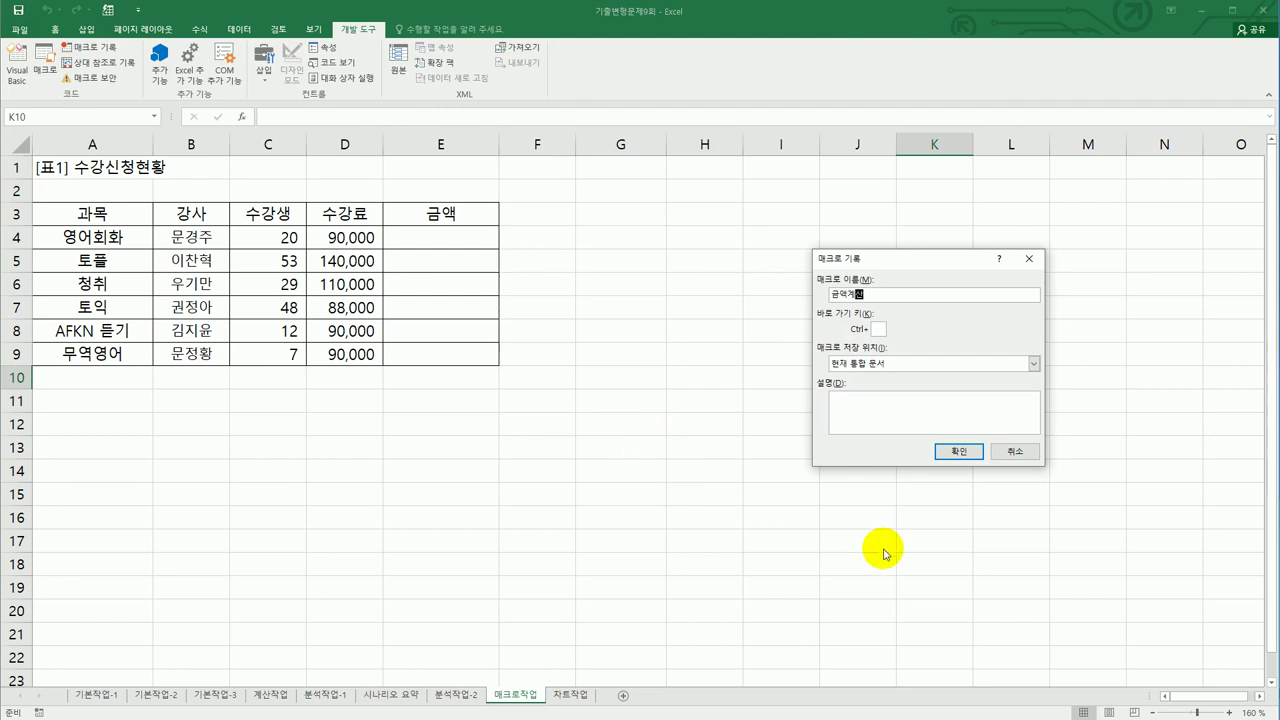
left_click(945, 451)
Enter the formula =C4*D4 in the first 금액 cell, E4.
left_click(447, 239)
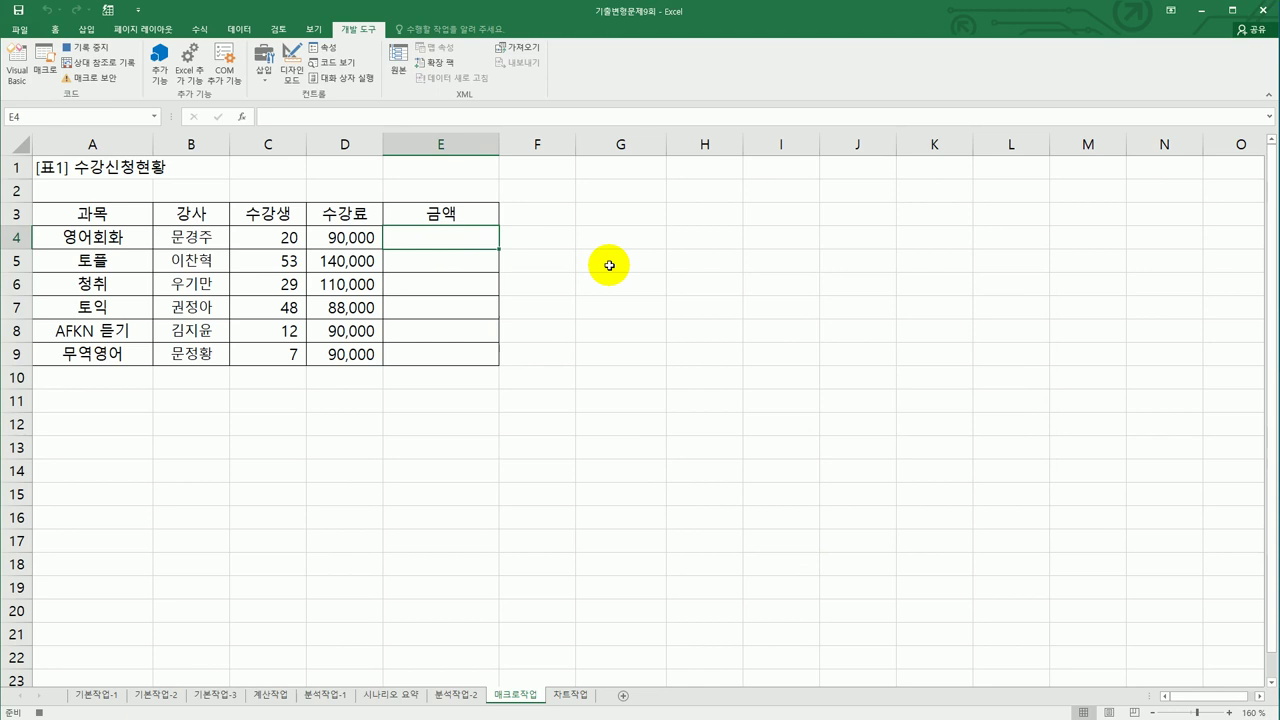
type("=")
key("Left")
key("Left")
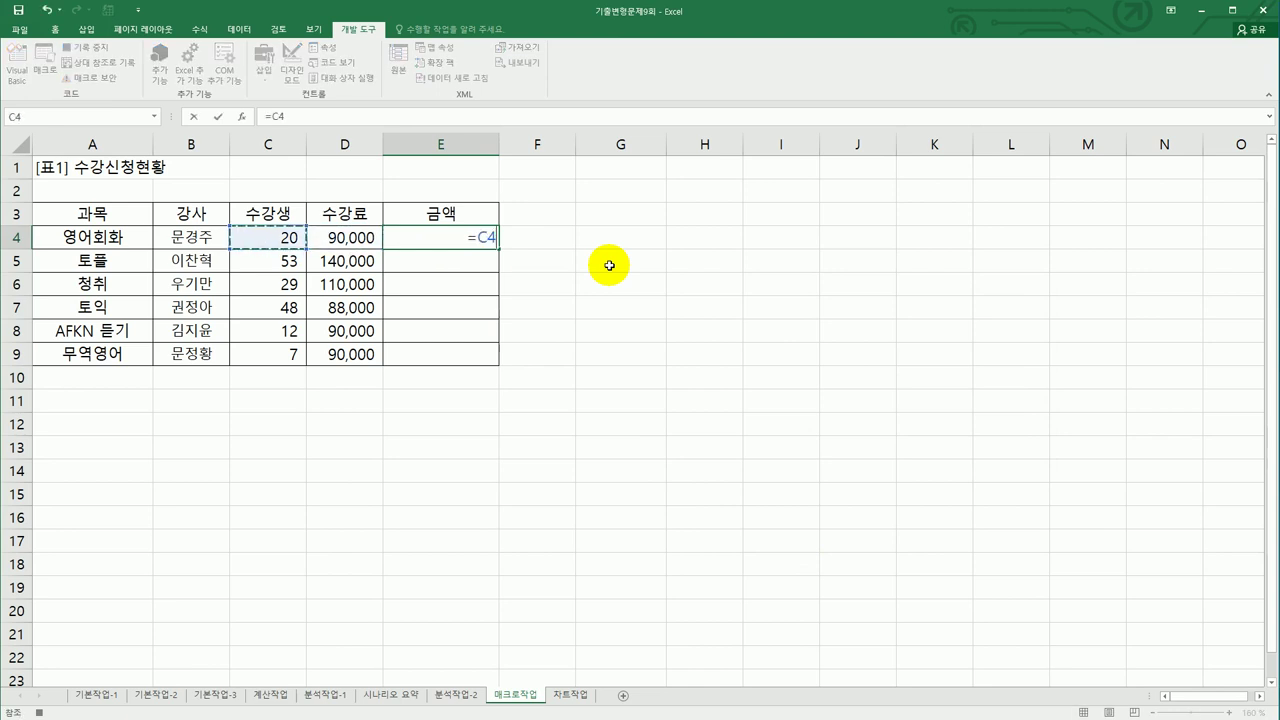
type("*")
key("Right")
key("Return")
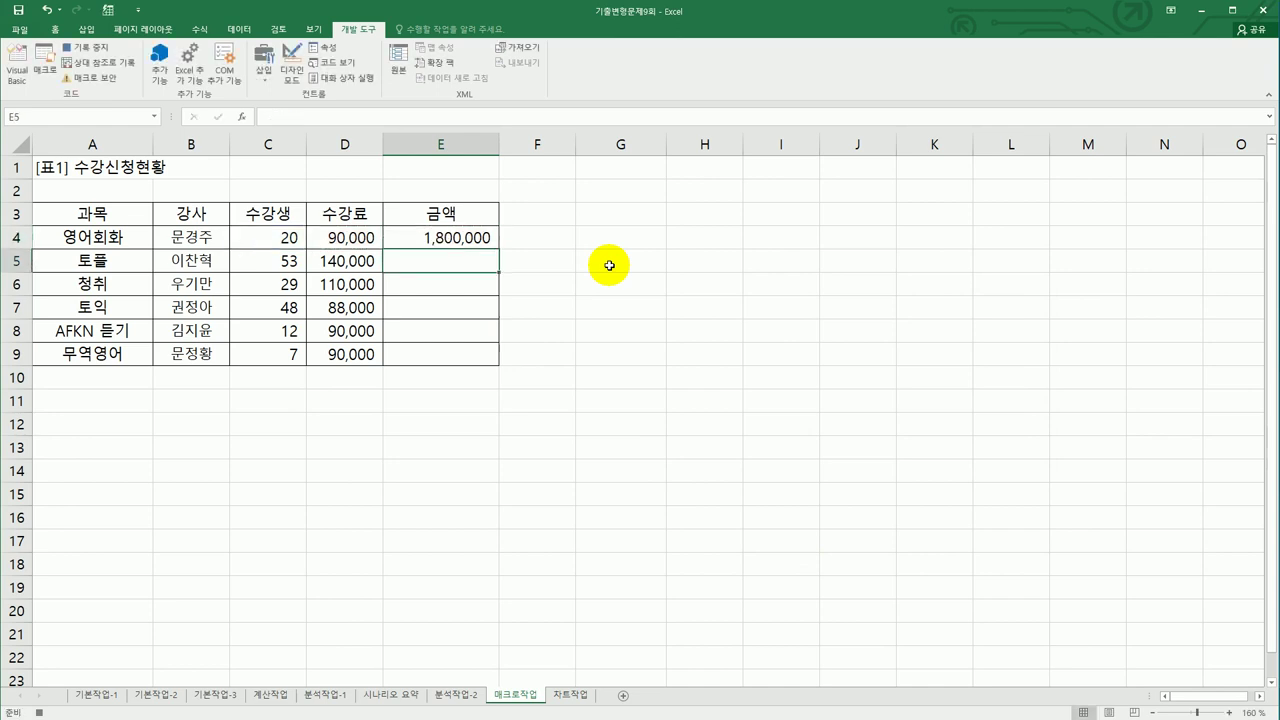
Fill the 금액 formula from E4 down to E9 and stop recording the macro.
left_click(466, 238)
left_click_drag(498, 251, 491, 366)
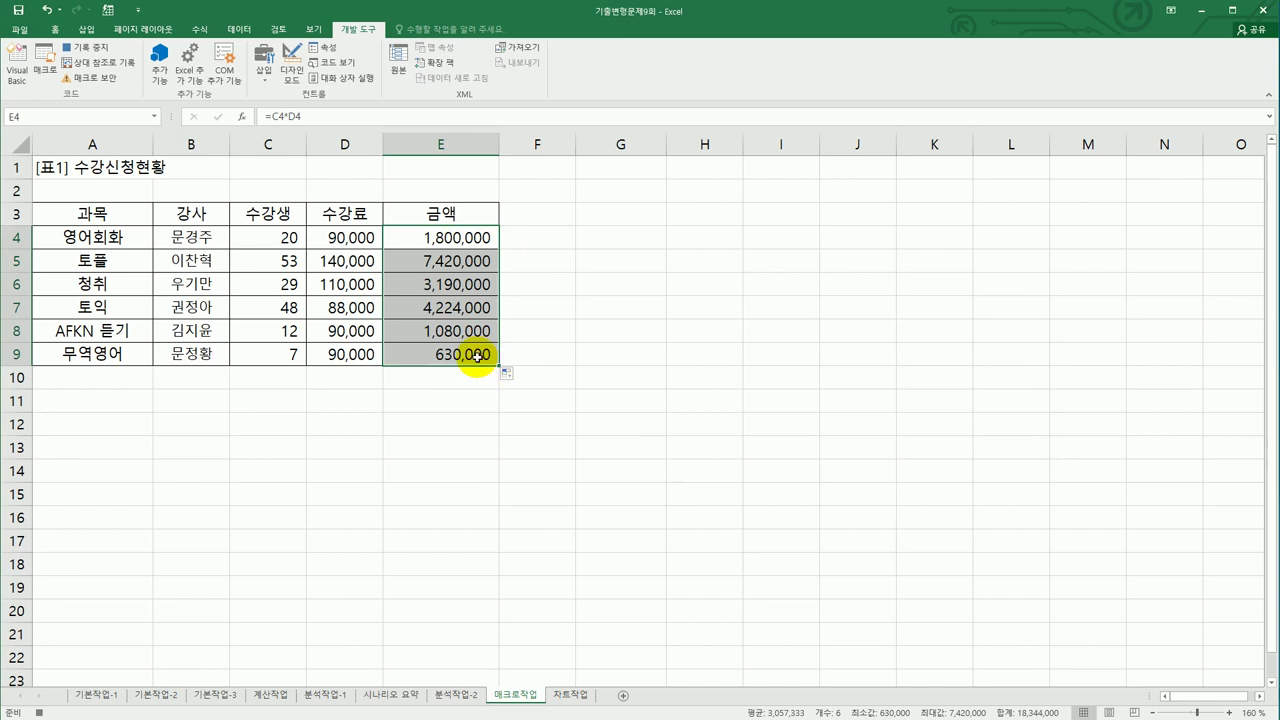
left_click(476, 354)
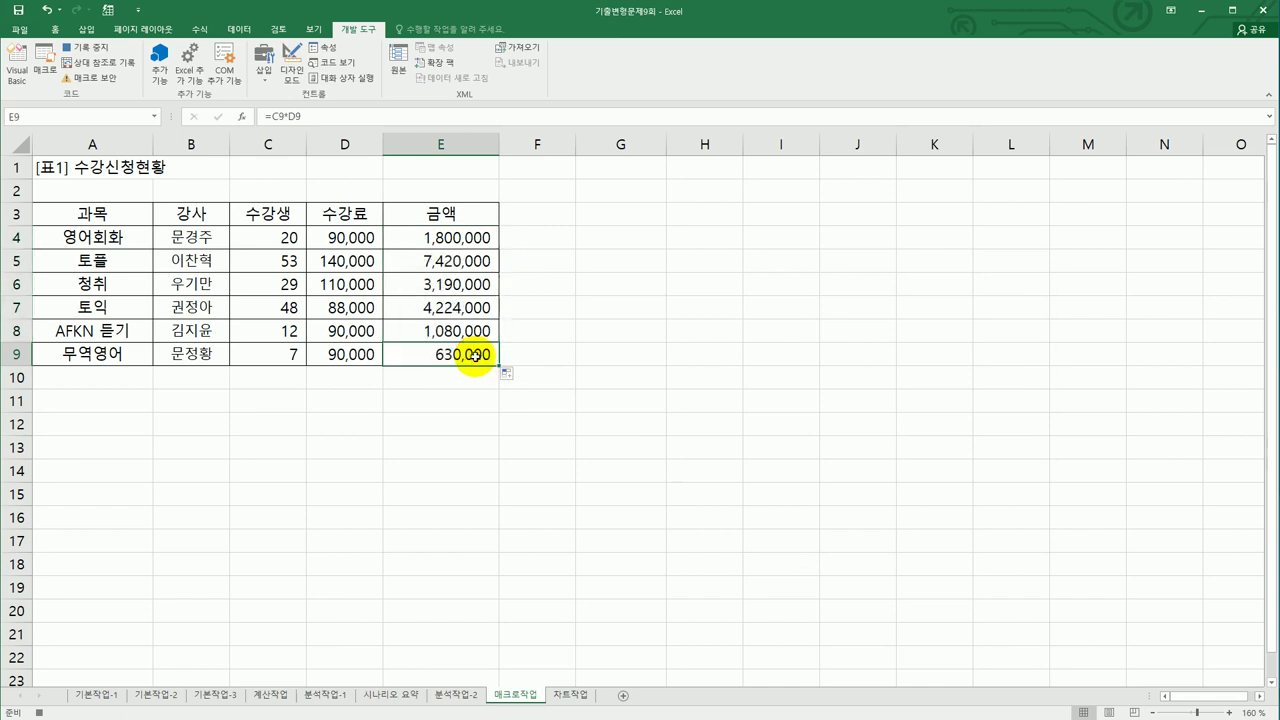
left_click(88, 47)
left_click(534, 447)
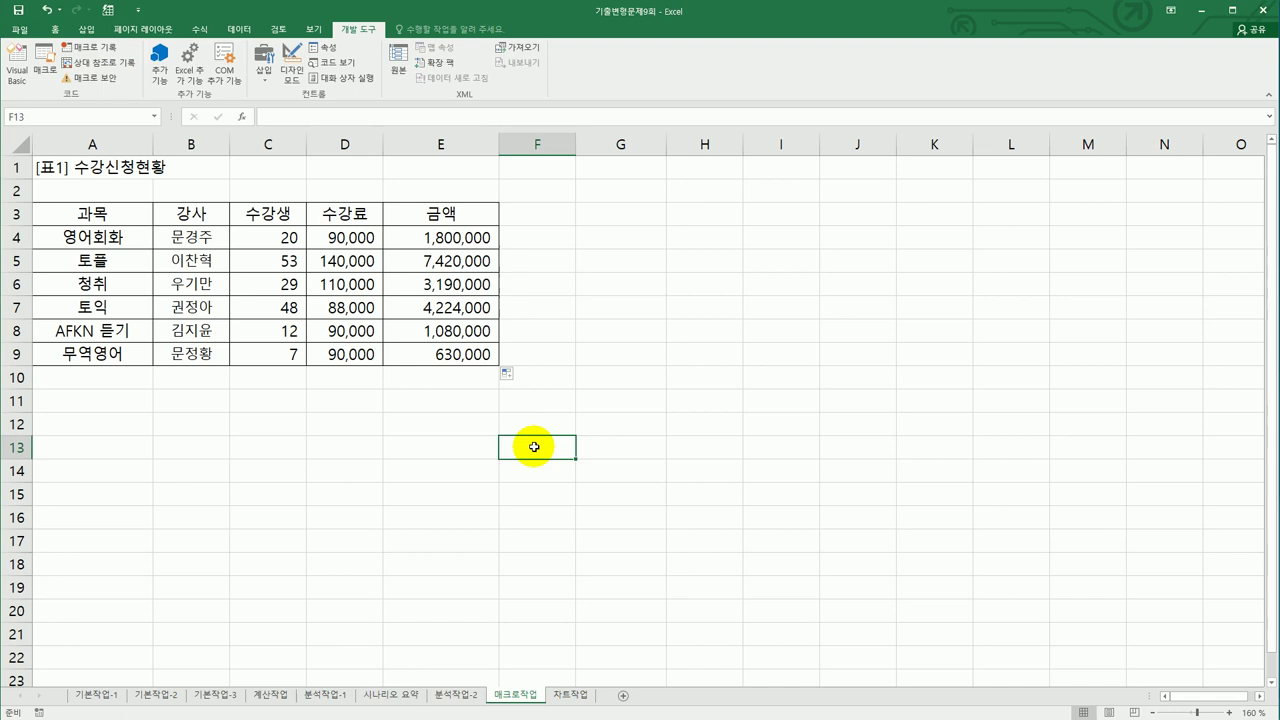
Insert a hexagon shape fitted to cells G3:G5 and label it 금액.
left_click(86, 29)
left_click(184, 70)
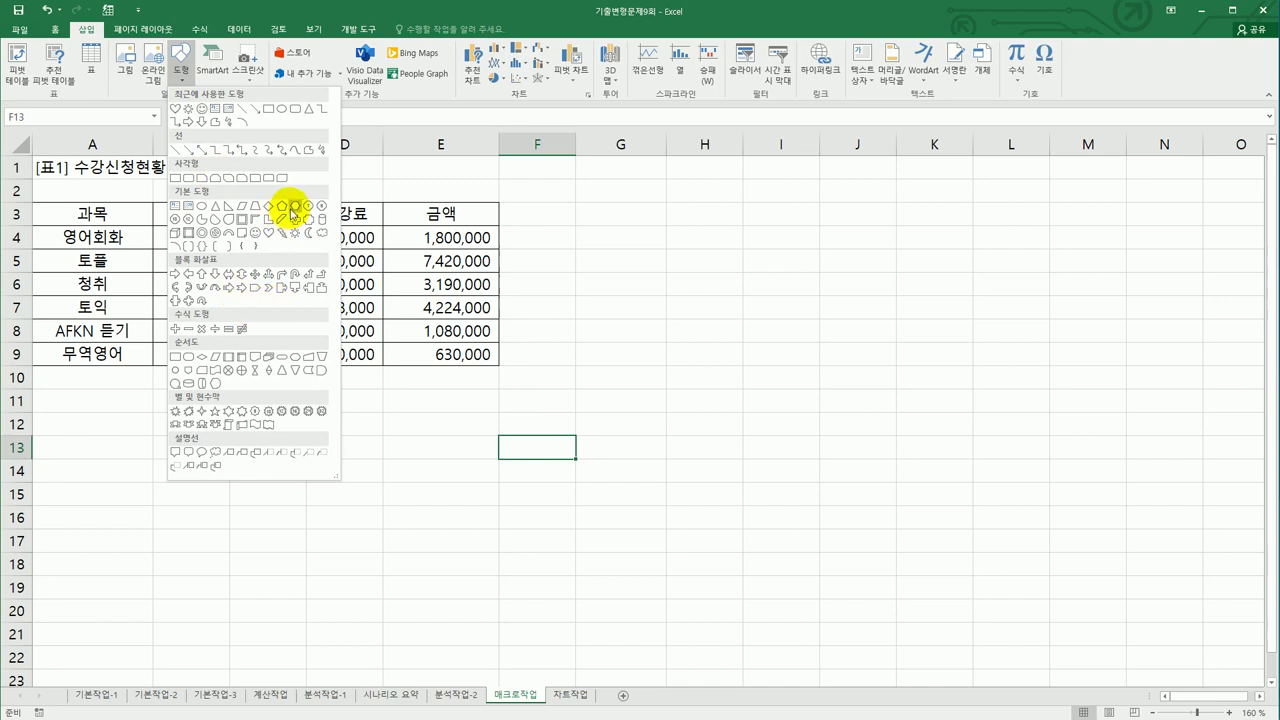
left_click(293, 208)
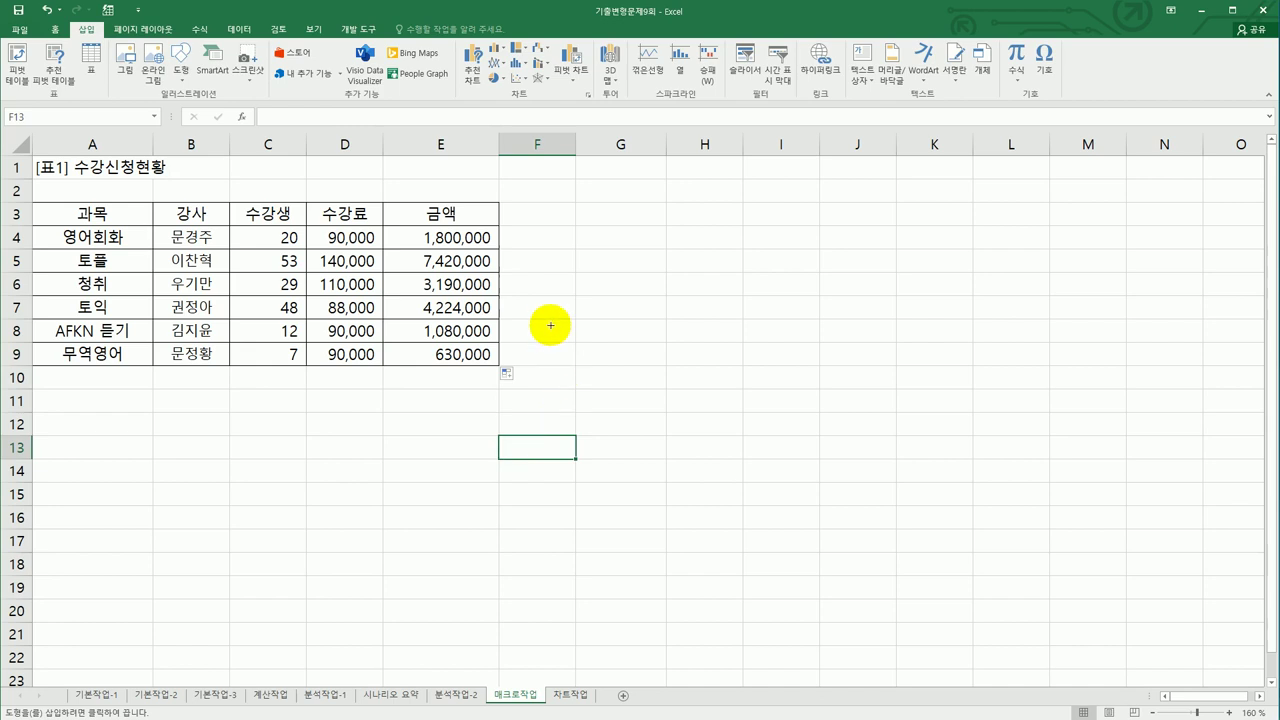
key("alt")
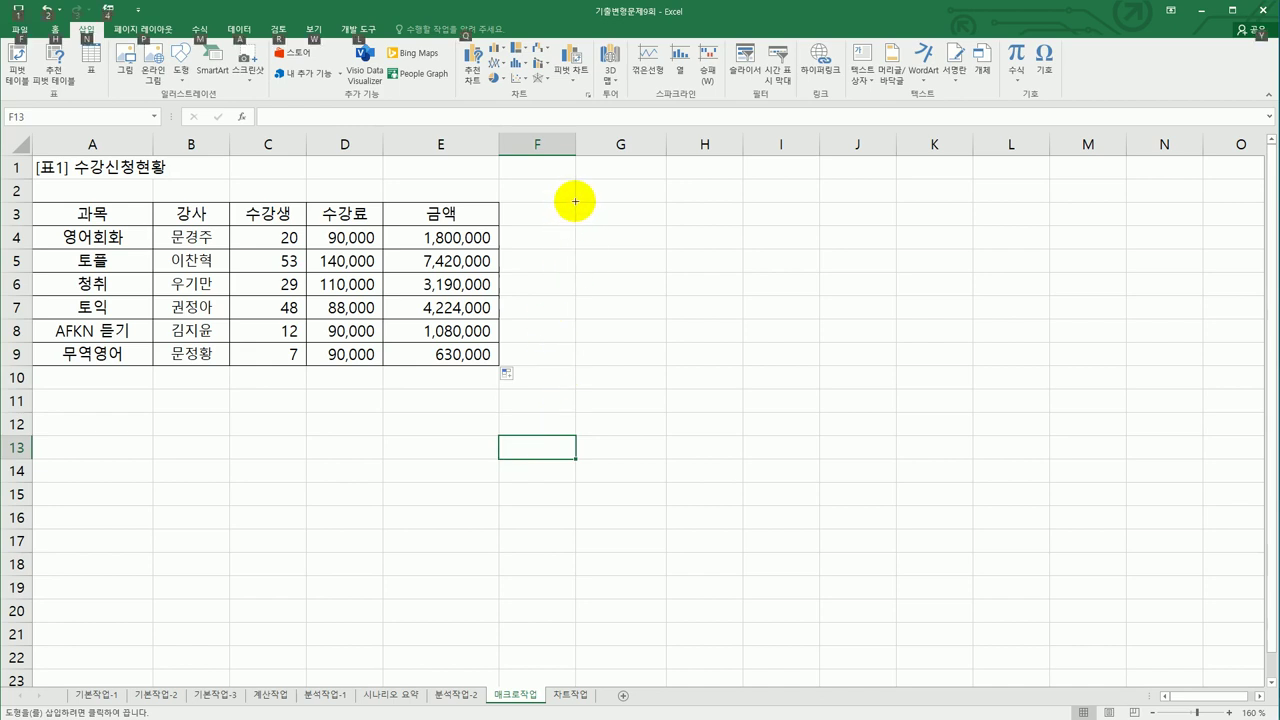
mouse_move(575, 201)
left_mouse_down()
mouse_move(649, 214)
mouse_move(643, 267)
mouse_move(666, 272)
left_mouse_up()
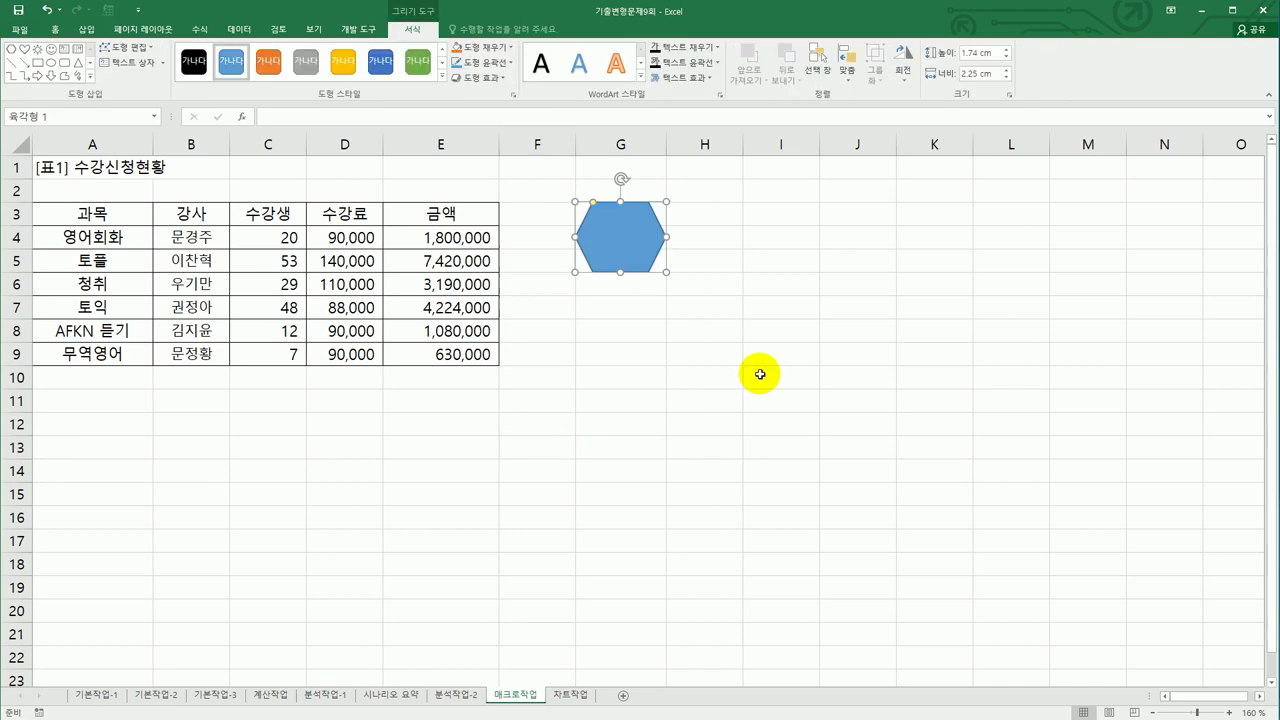
type("금ㅇ")
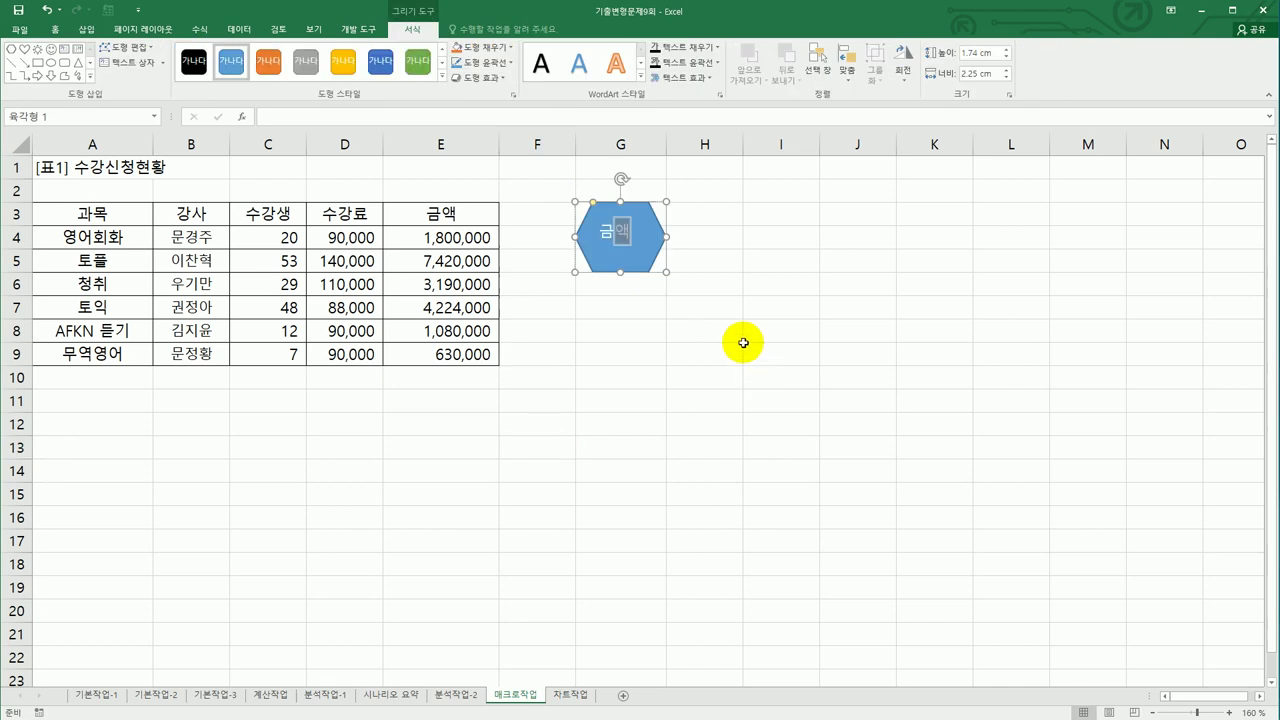
Assign the 금액계산 macro to the 금액 hexagon and deselect the shape.
right_click(645, 225)
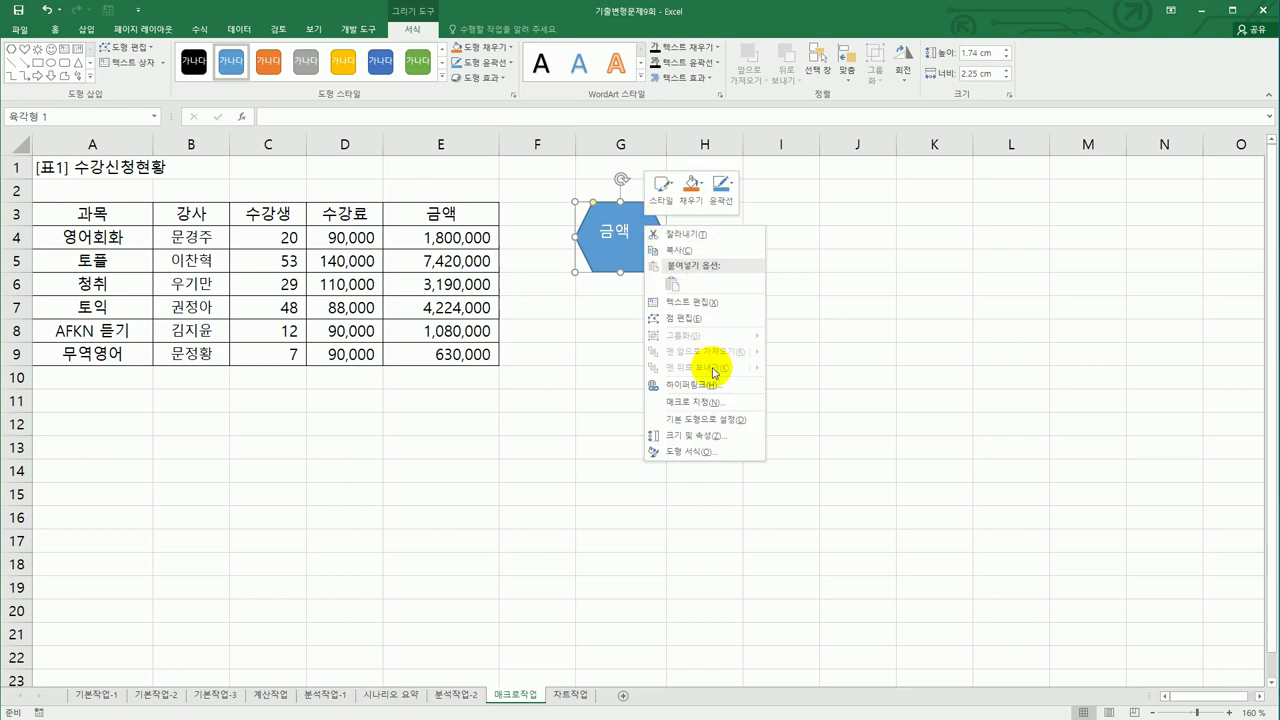
left_click(714, 401)
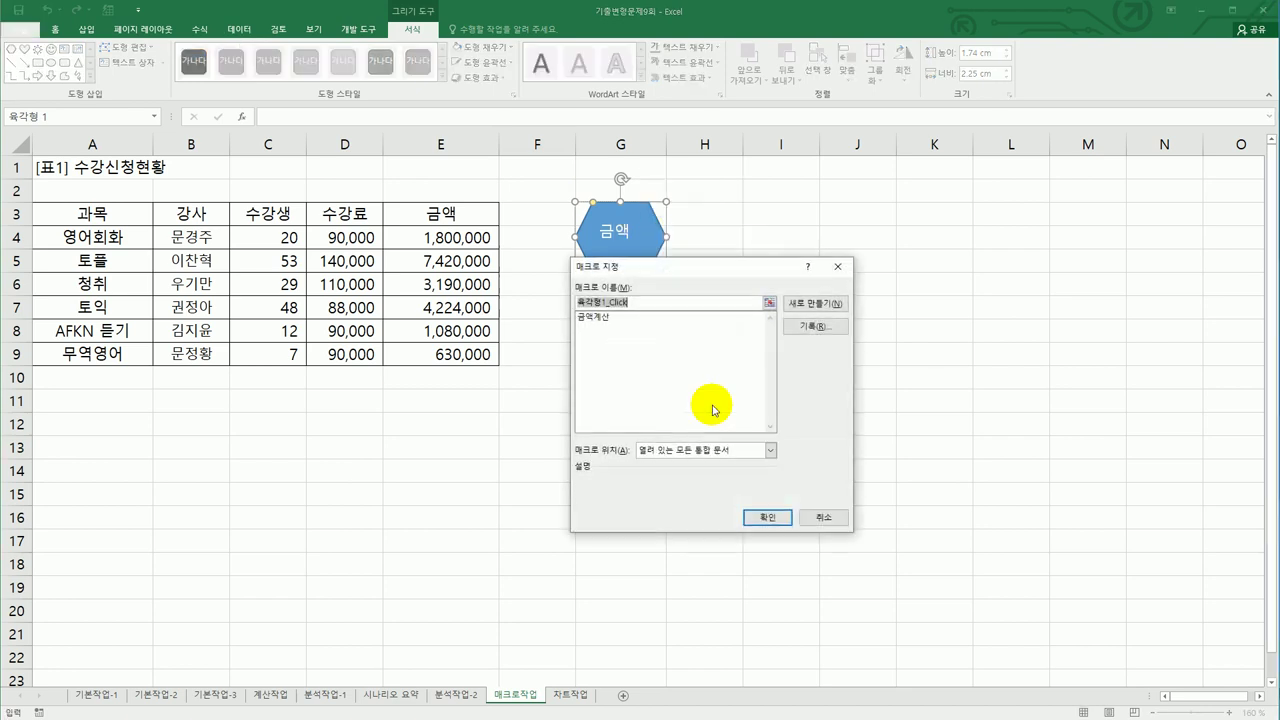
left_click(606, 318)
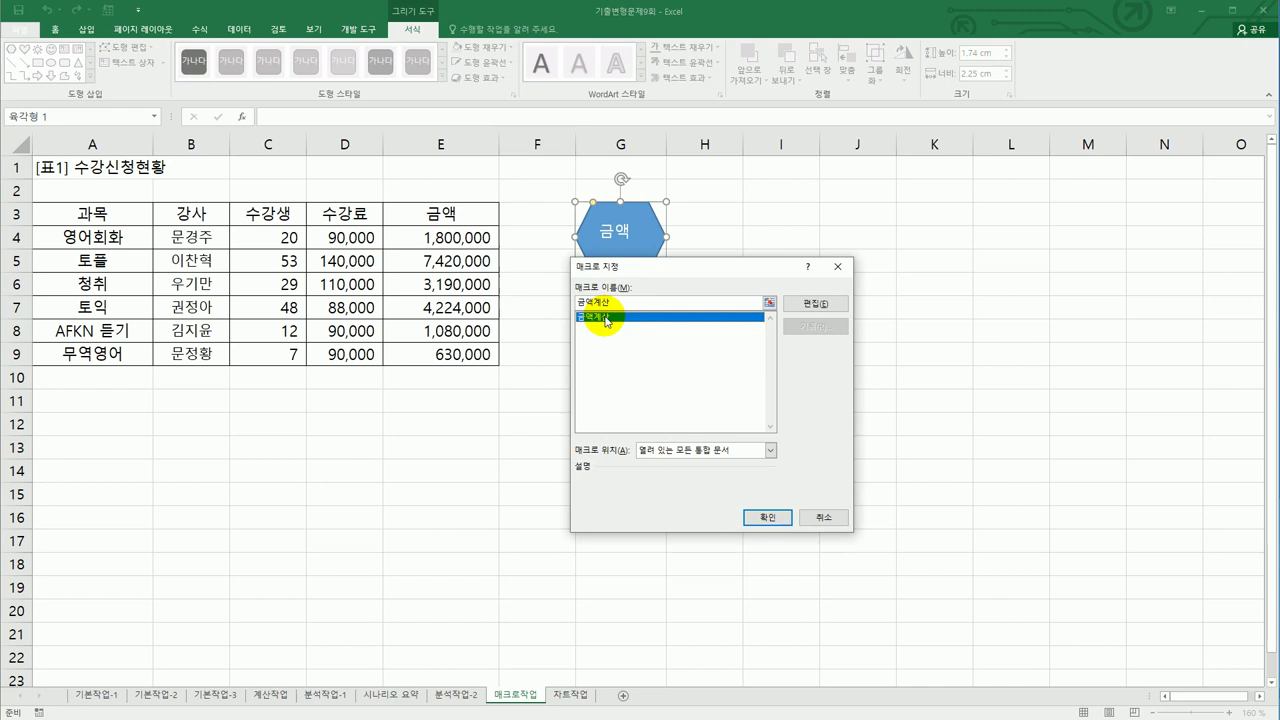
left_click(767, 517)
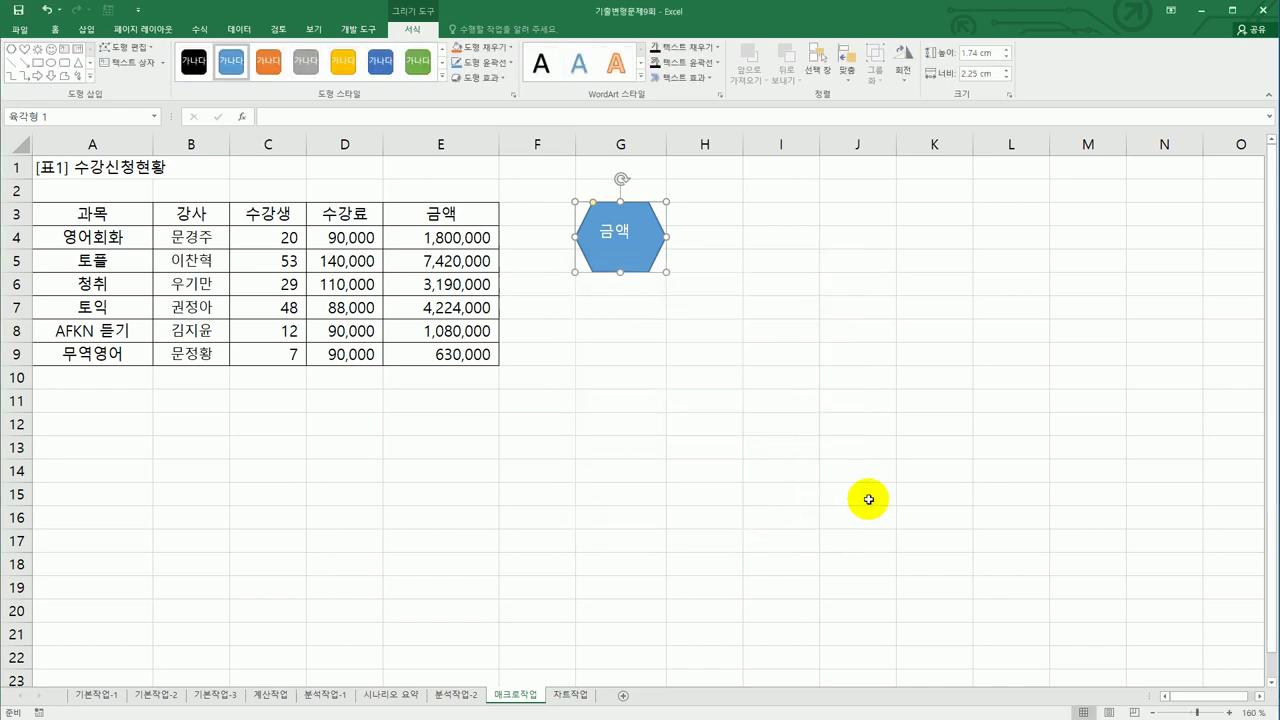
left_click(862, 500)
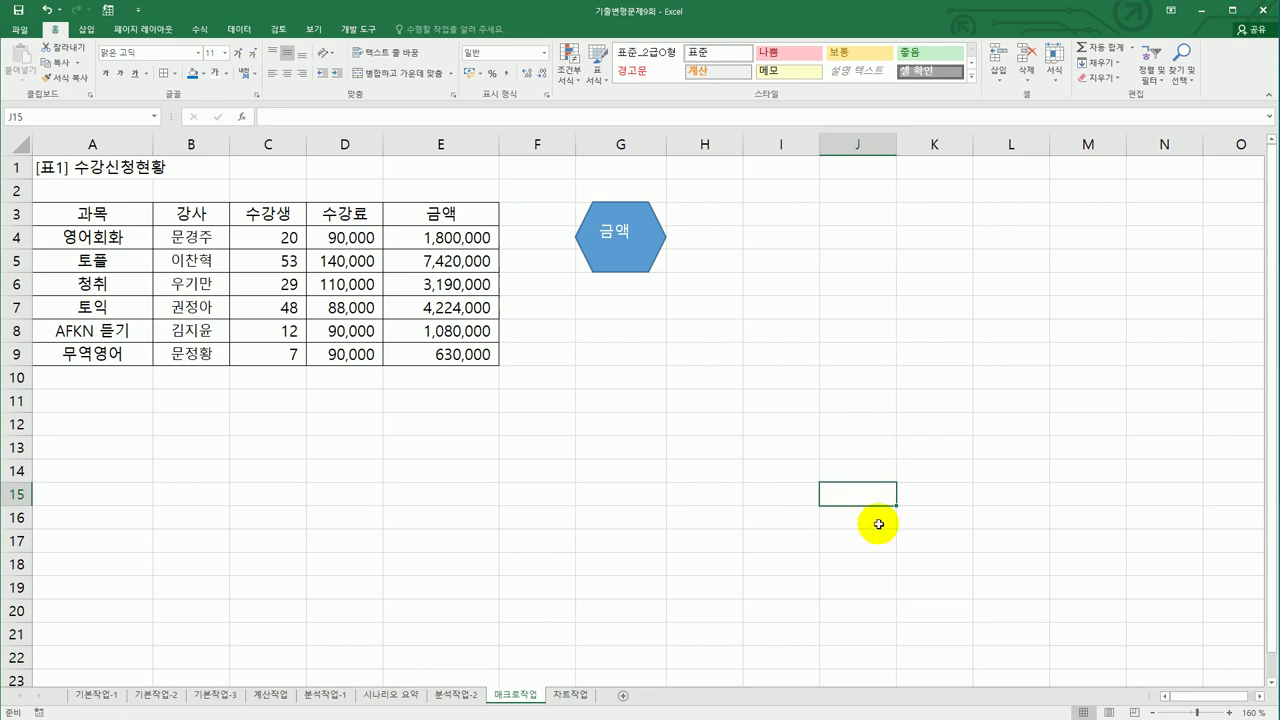
Start recording a second macro named 서식지정 stored in the current workbook.
left_click(359, 31)
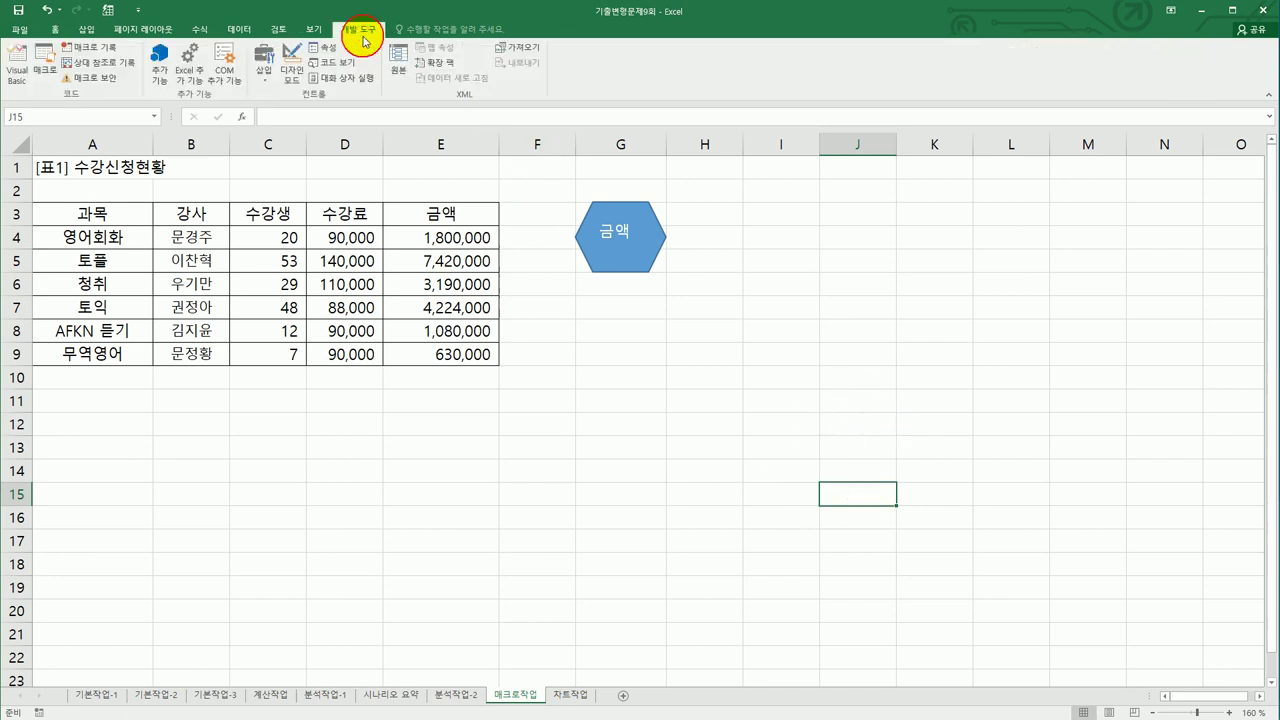
left_click(85, 50)
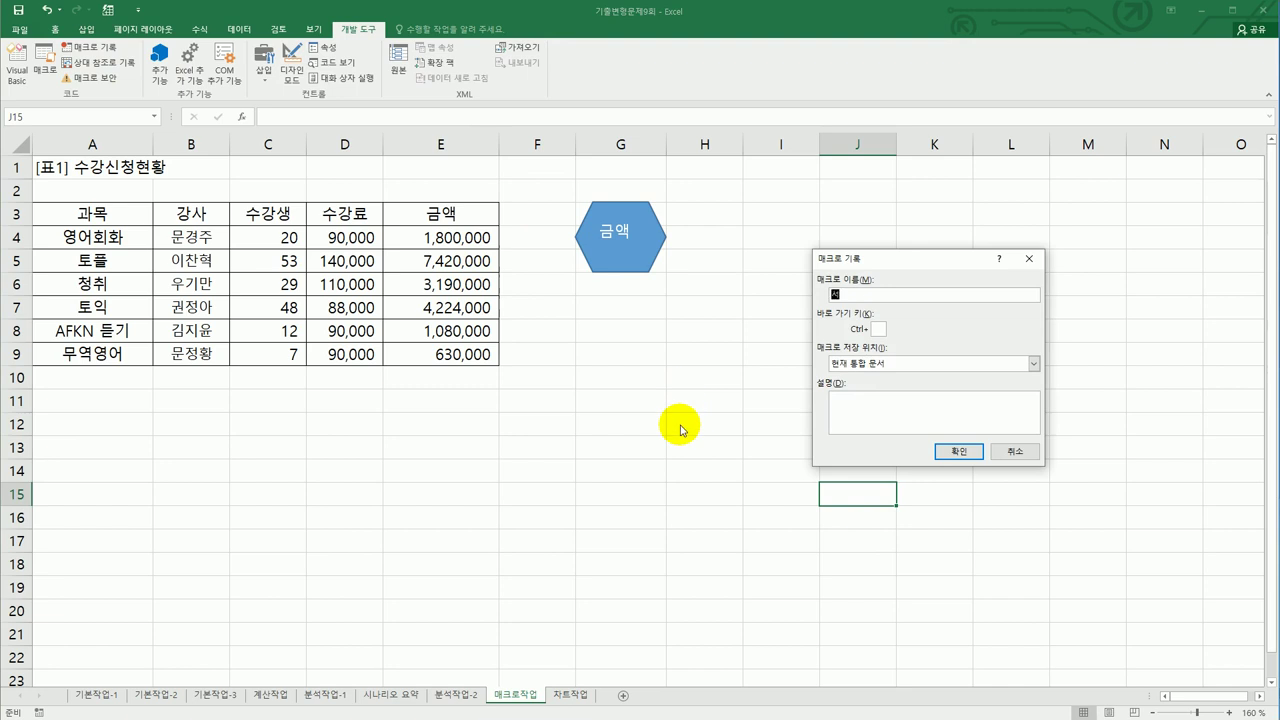
type("서식지정")
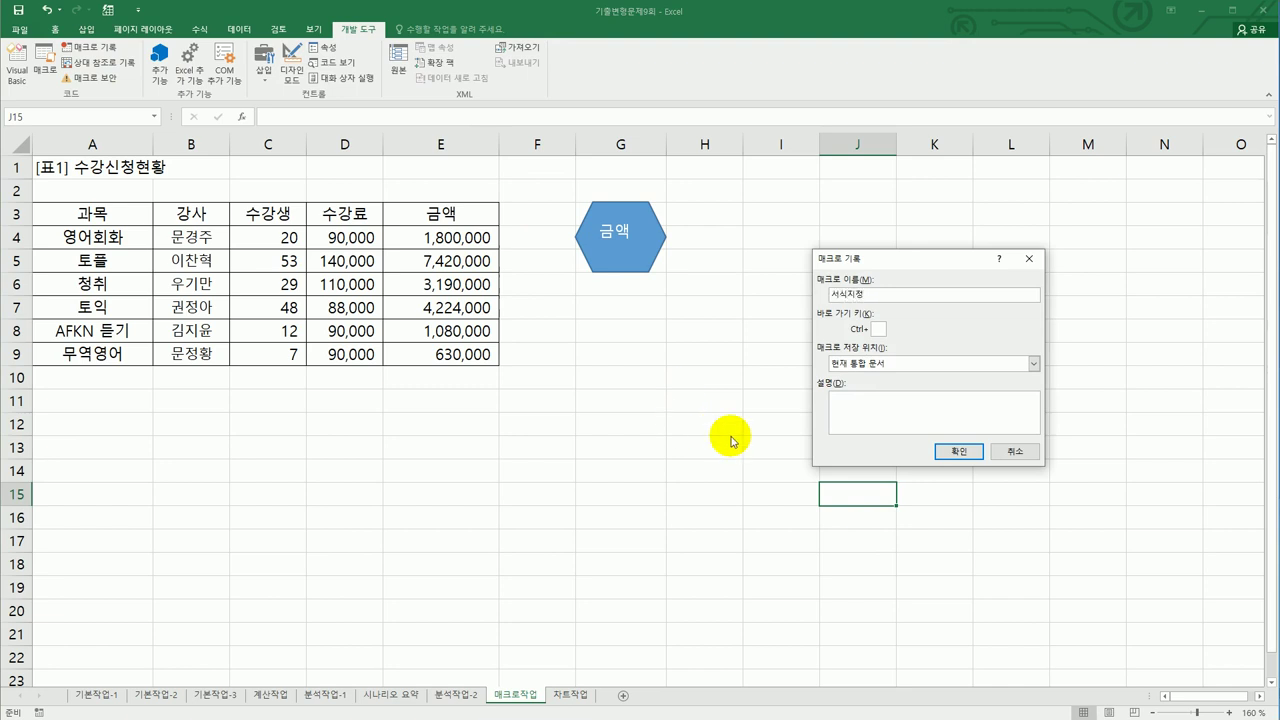
left_click(955, 451)
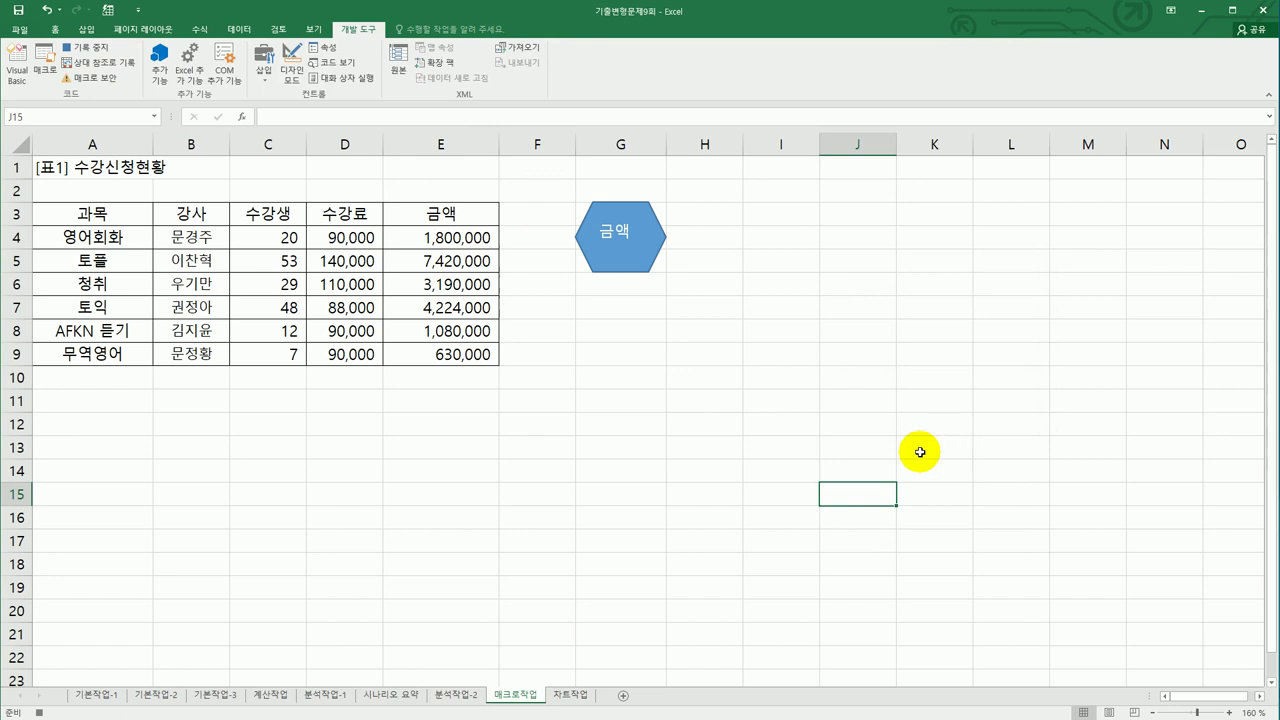
Make the header cells A3:E3 bold with a standard yellow fill.
left_click_drag(107, 214, 430, 215)
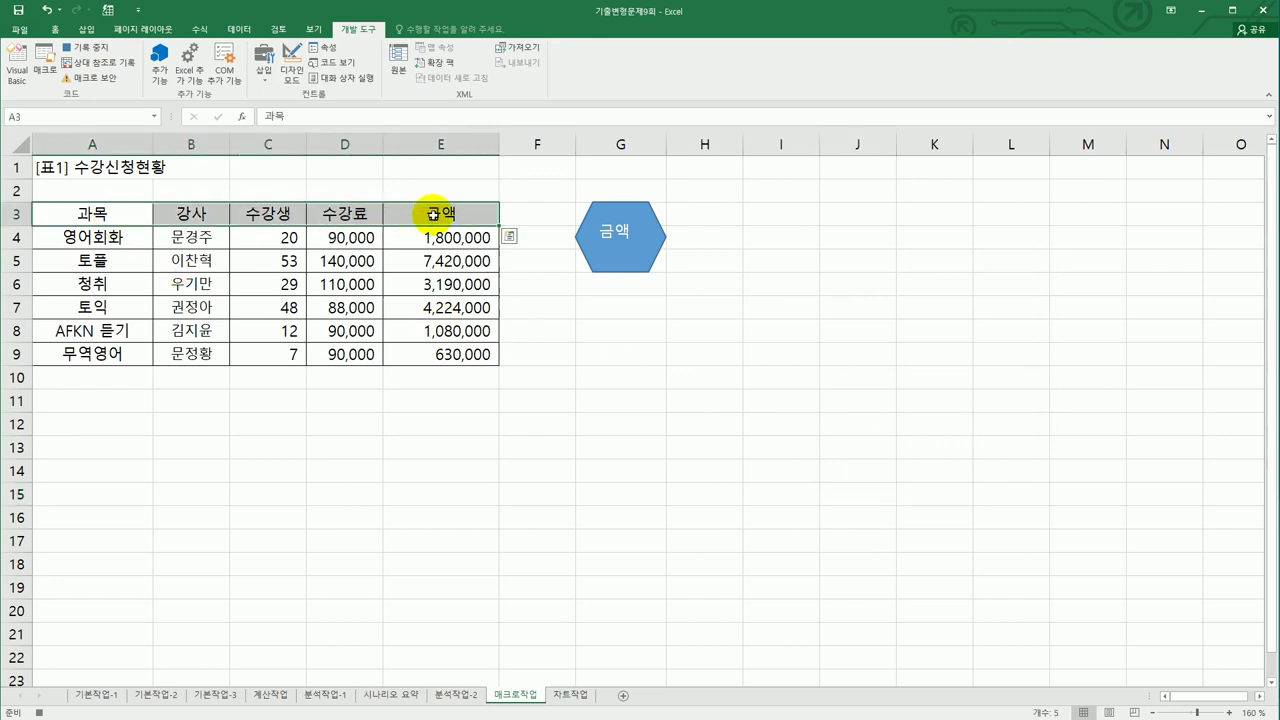
left_click(55, 30)
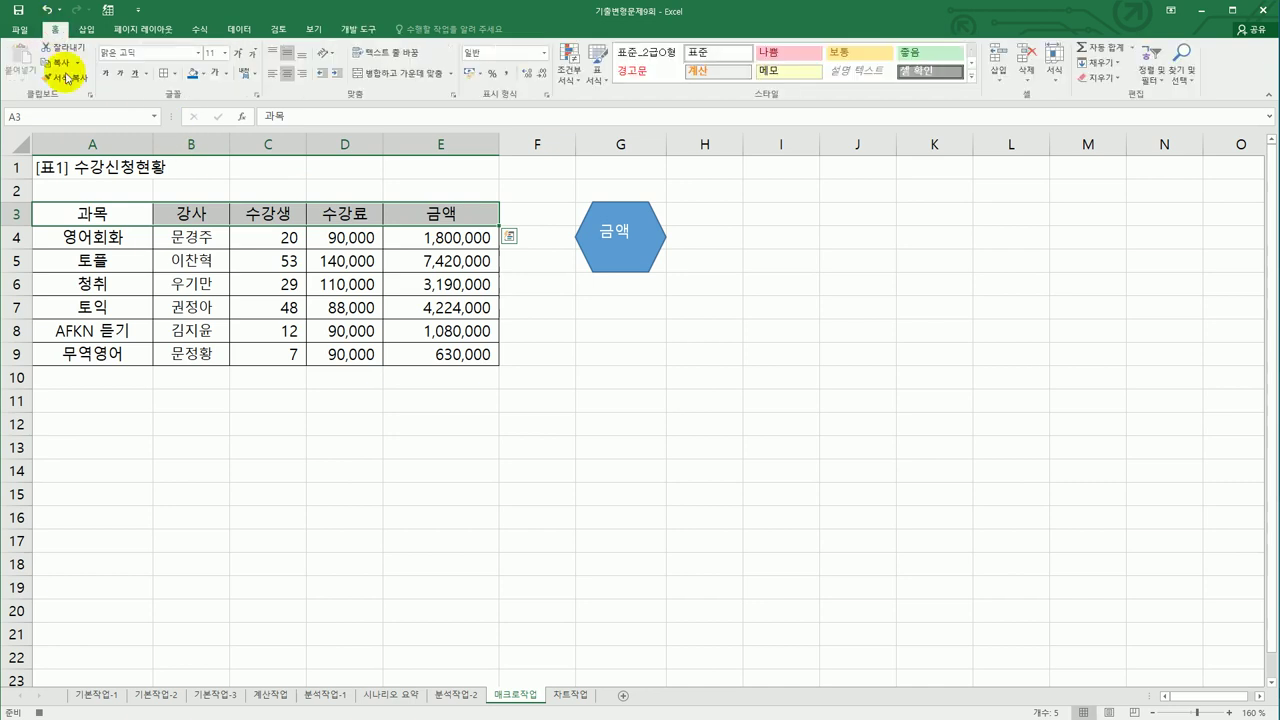
left_click(105, 74)
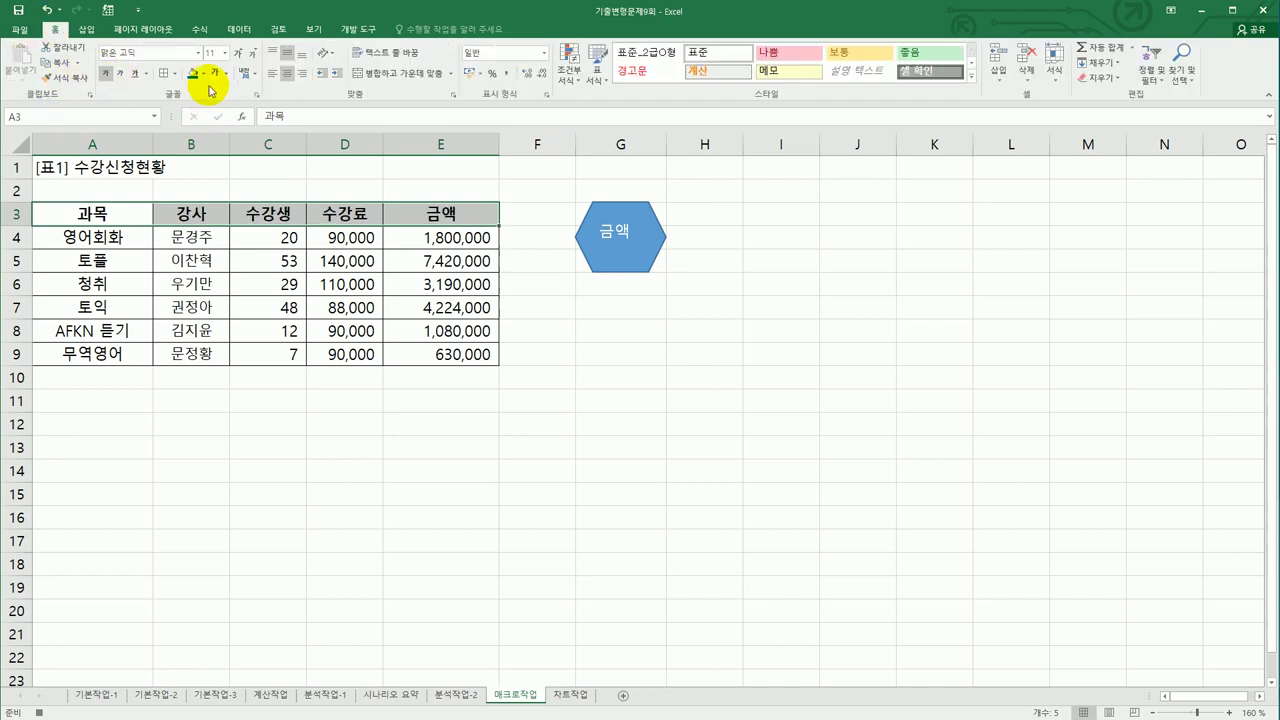
left_click(204, 80)
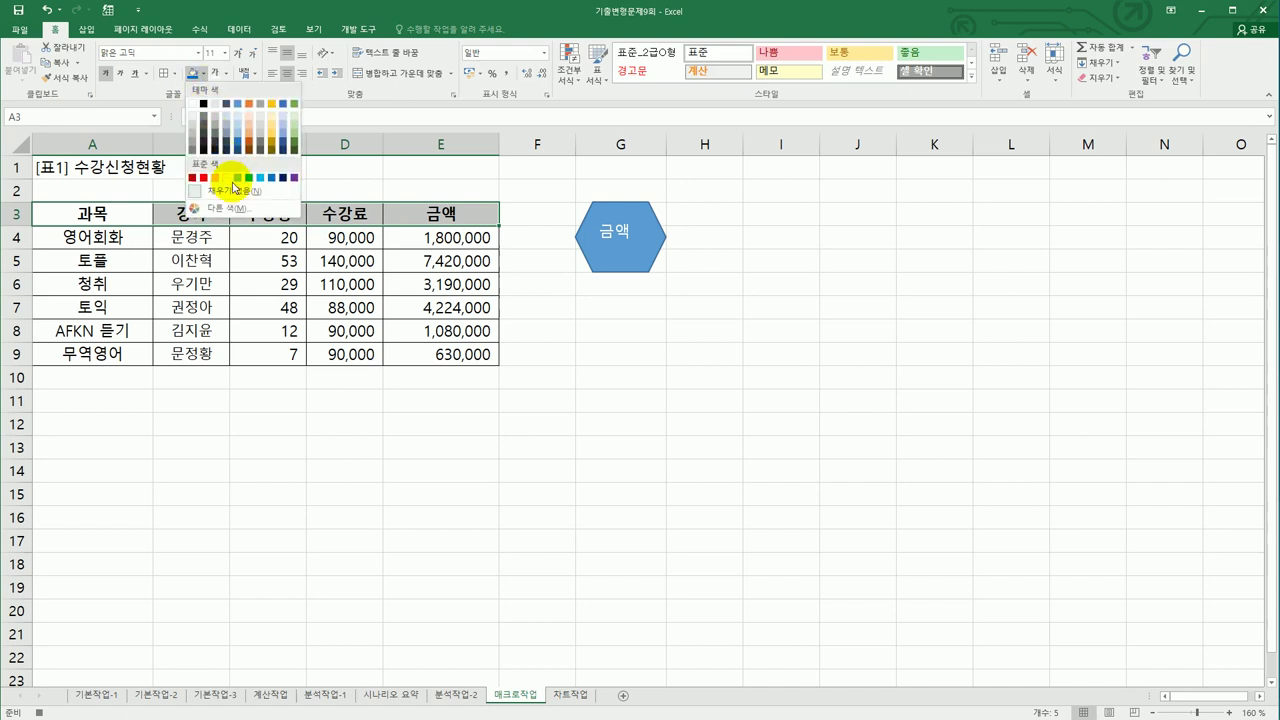
left_click(229, 178)
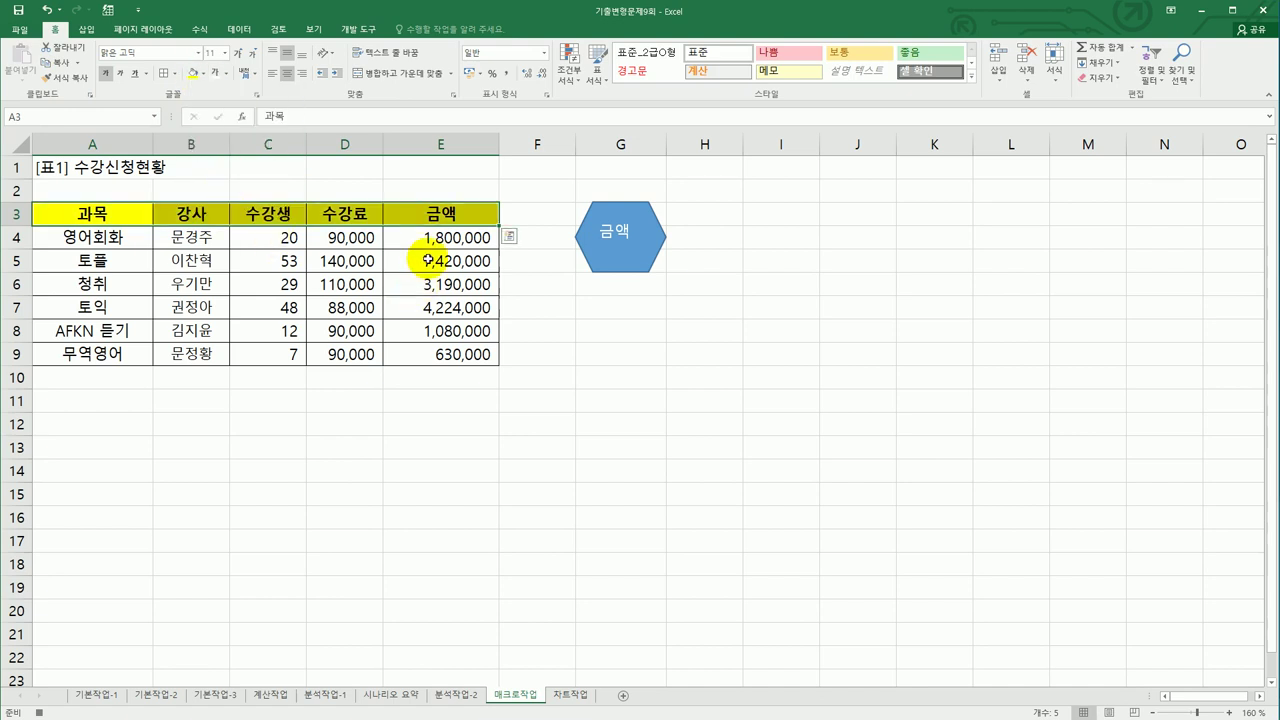
Clear the header range selection and stop recording the 서식지정 macro.
left_click(431, 215)
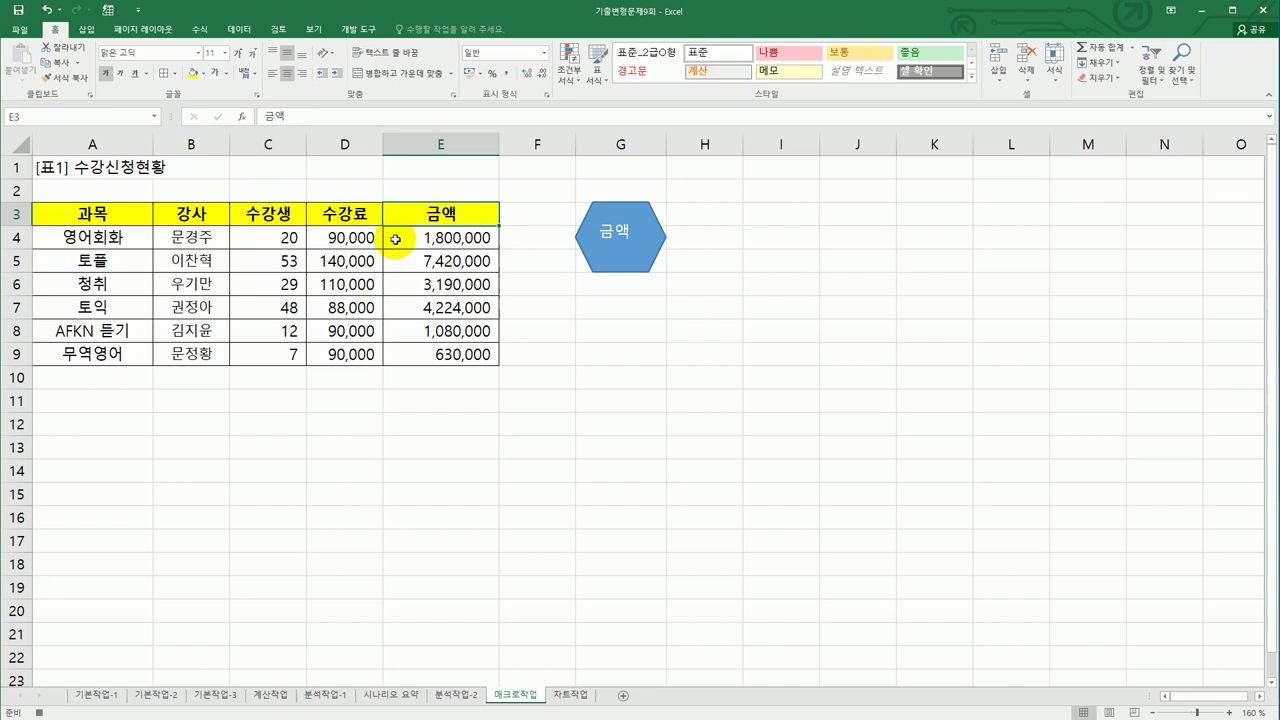
left_click(356, 29)
left_click(82, 50)
left_click(634, 486)
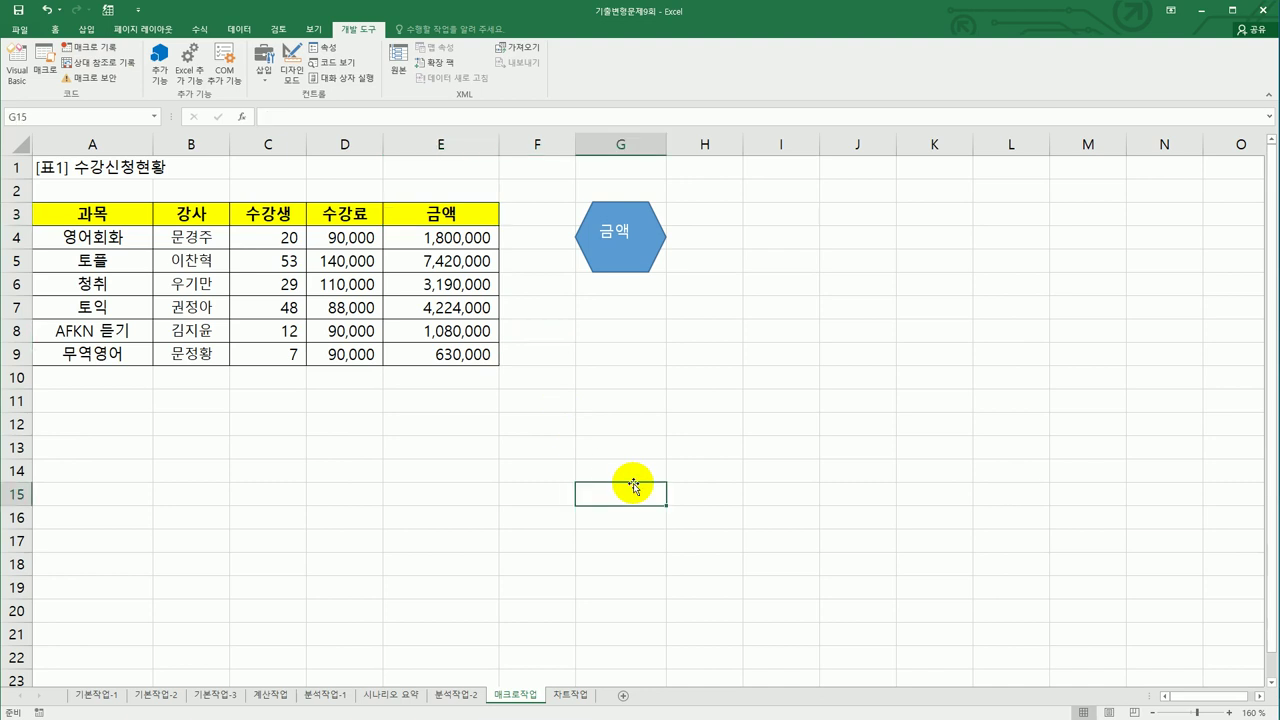
Insert a rounded rectangle fitted to cells G7:G9 and label it 서식.
left_click(87, 30)
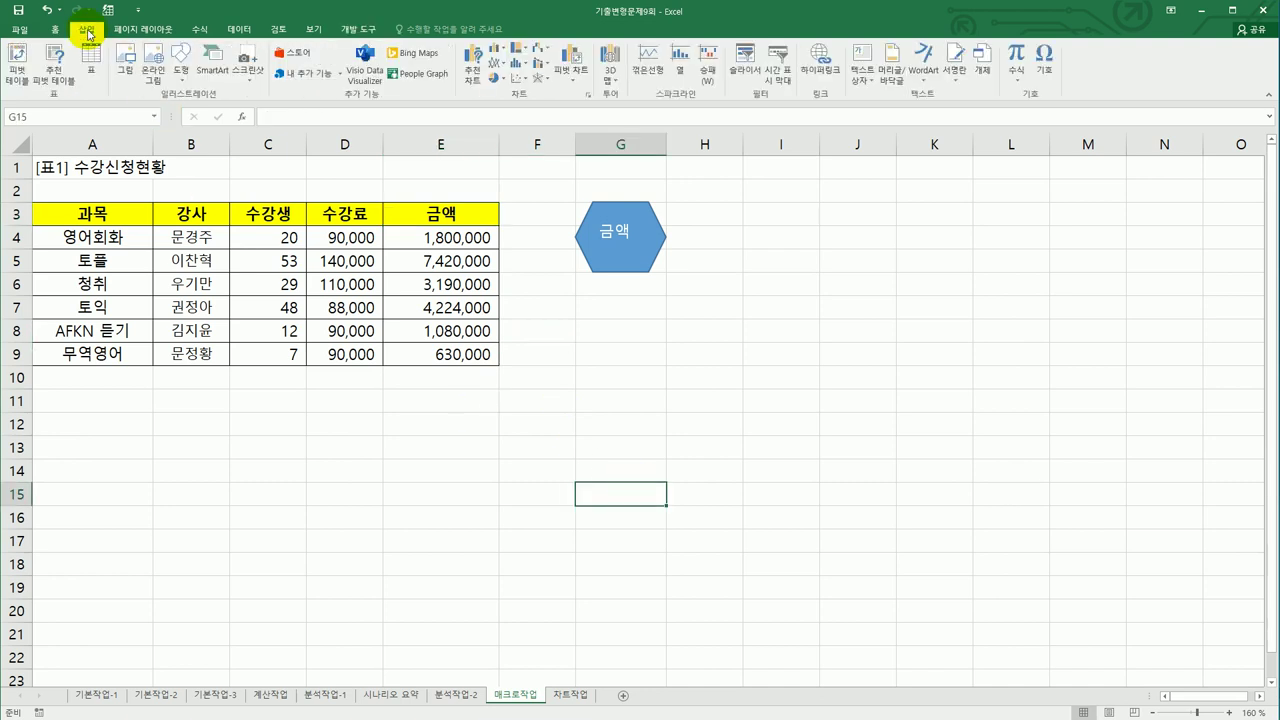
left_click(180, 60)
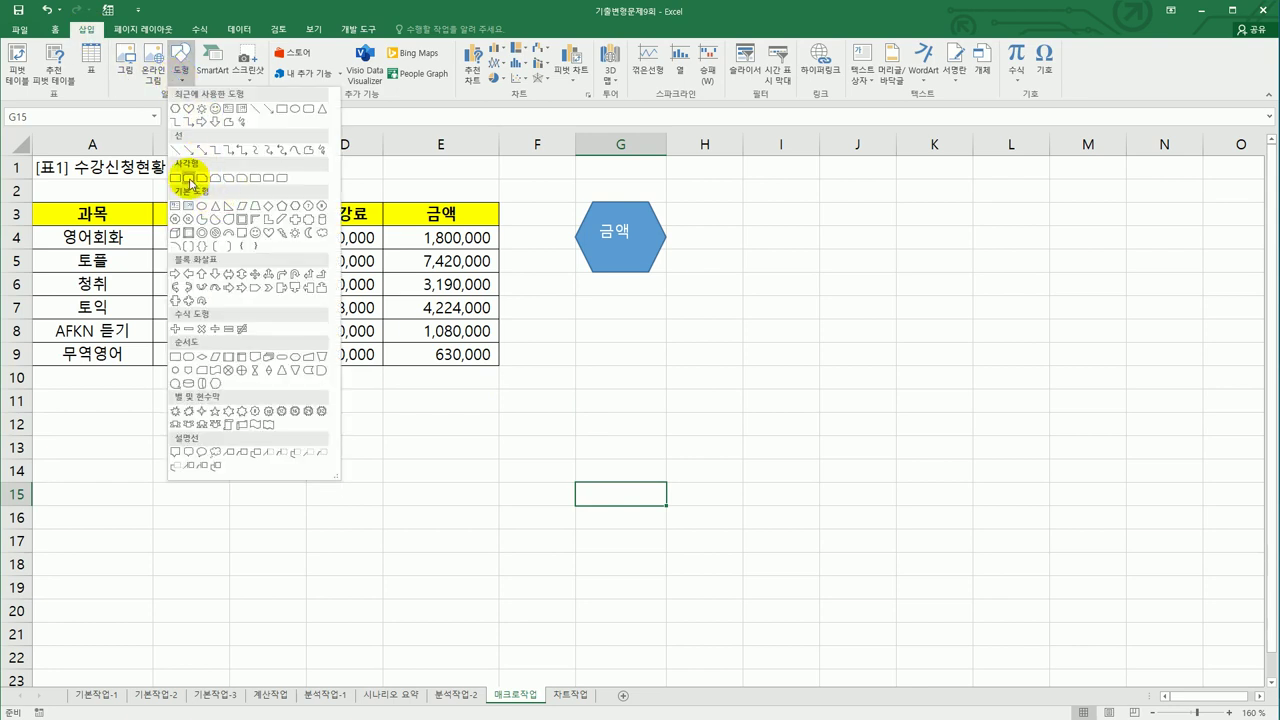
left_click(190, 182)
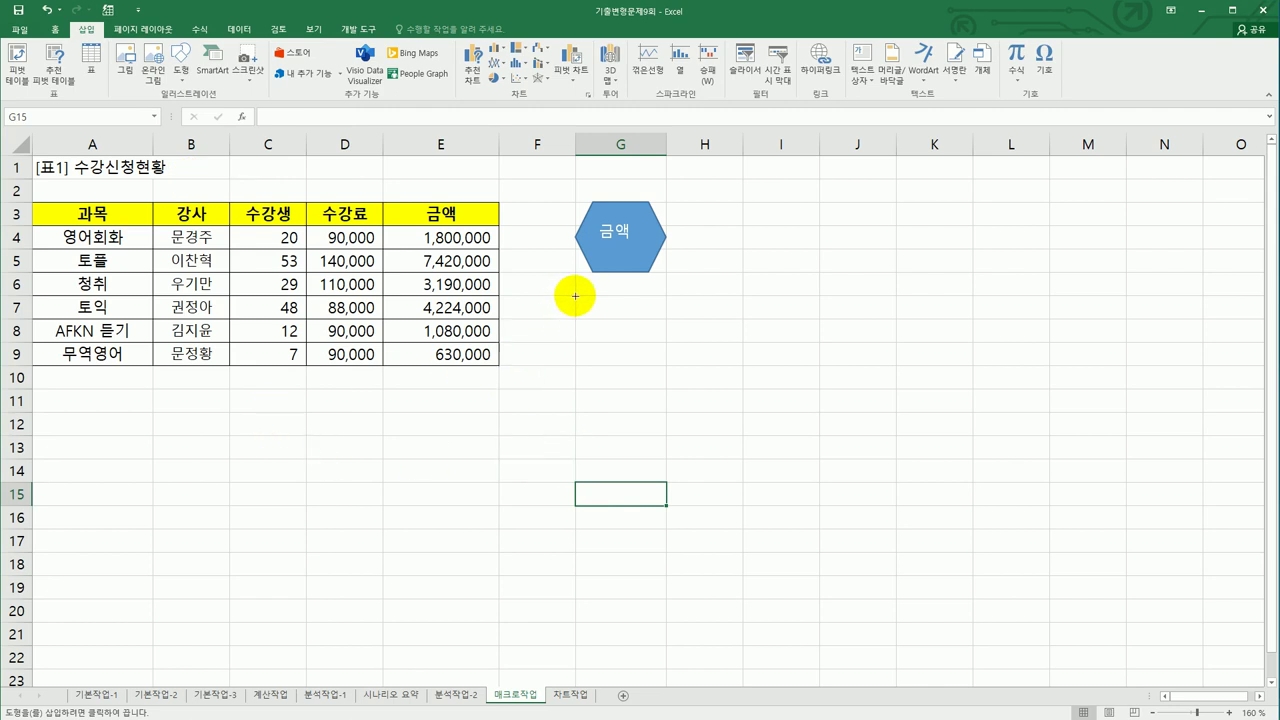
left_click_drag(575, 295, 651, 365)
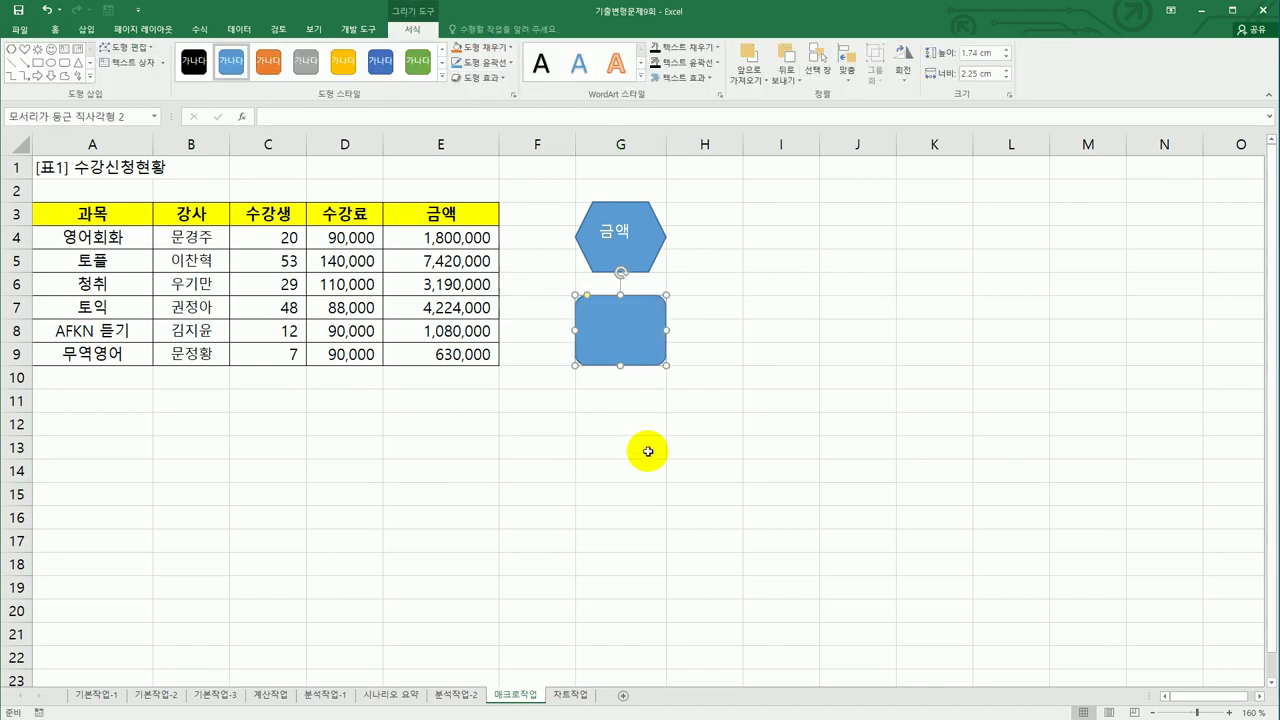
type("서식")
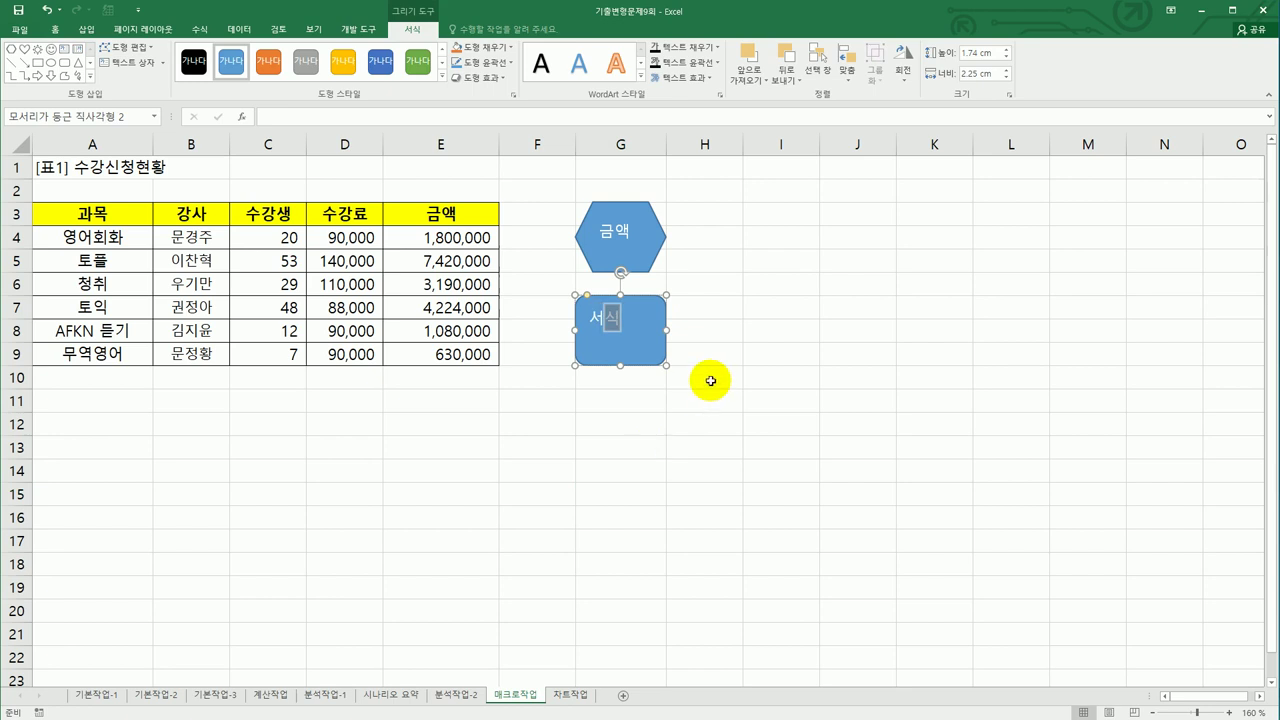
Assign the 서식지정 macro to the 서식 rounded rectangle and deselect the shape.
right_click(635, 336)
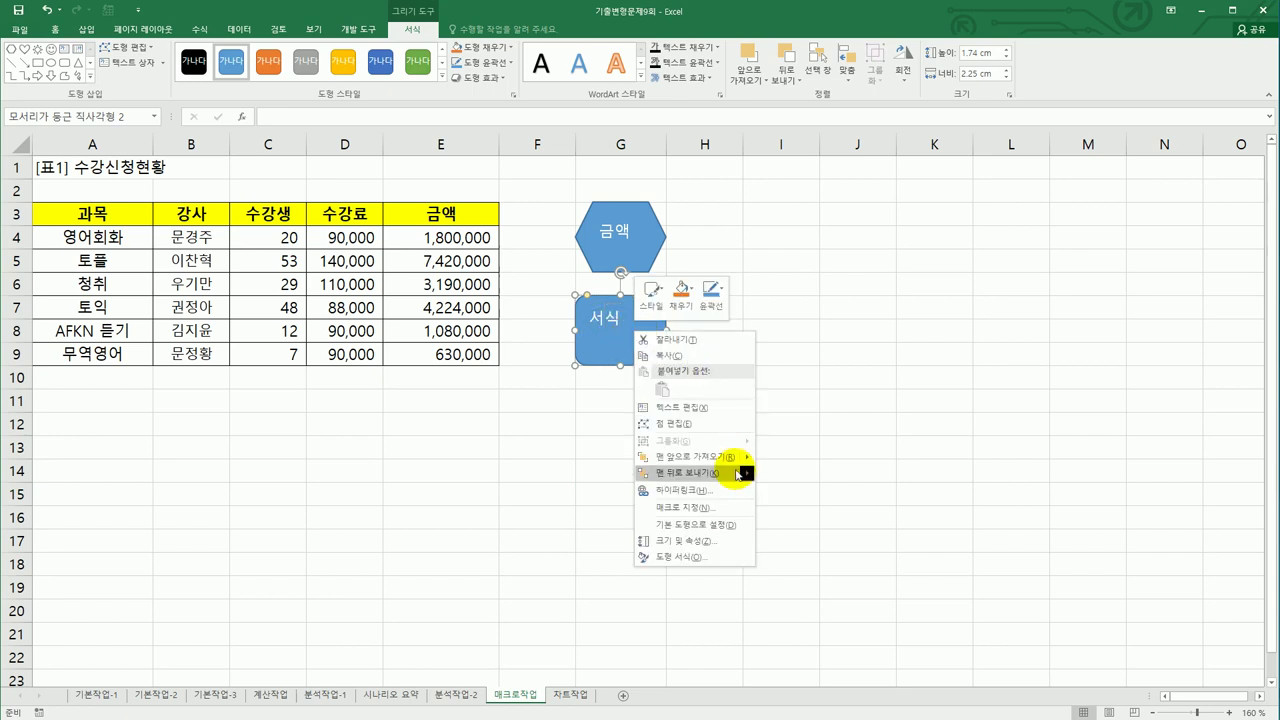
left_click(731, 511)
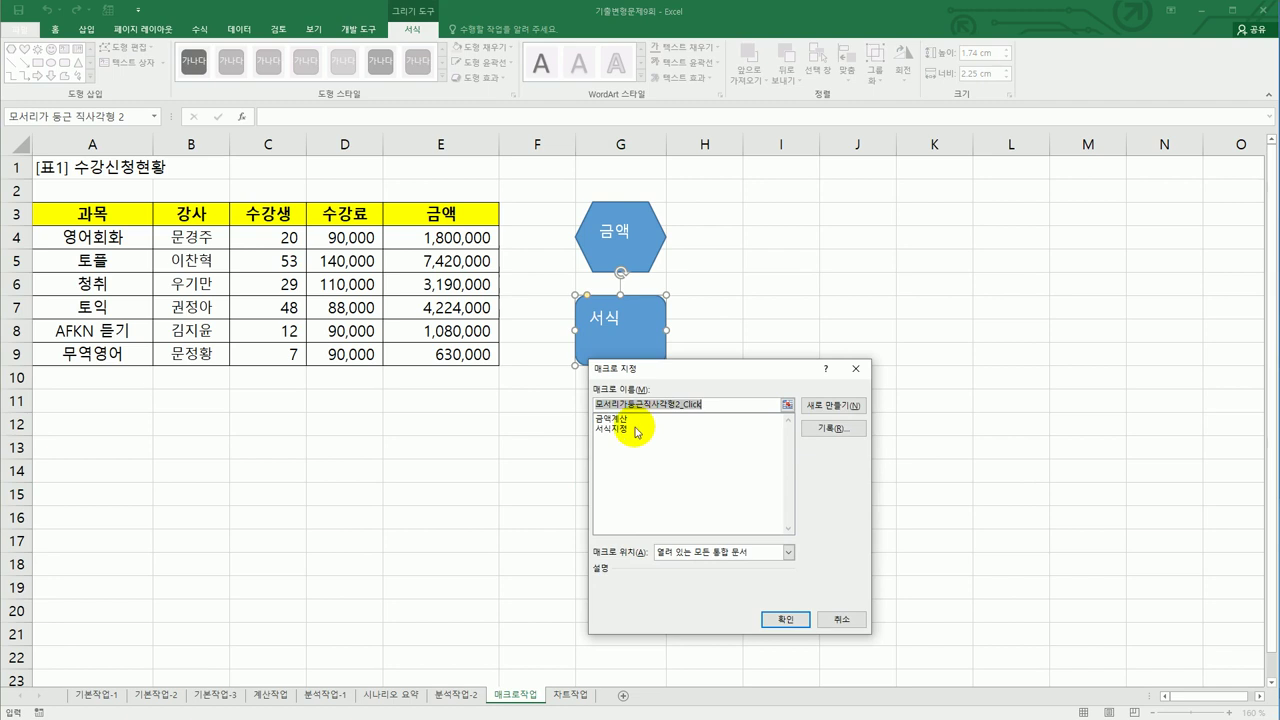
left_click(633, 427)
left_click(777, 620)
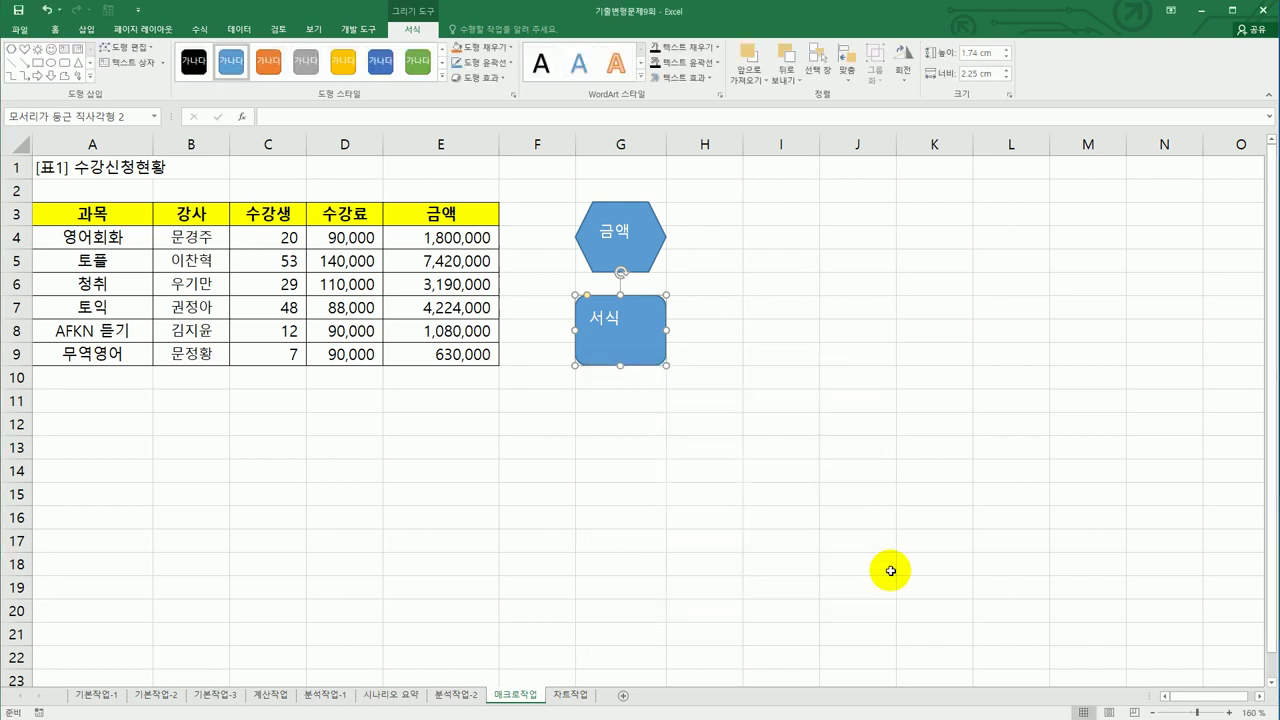
left_click(890, 570)
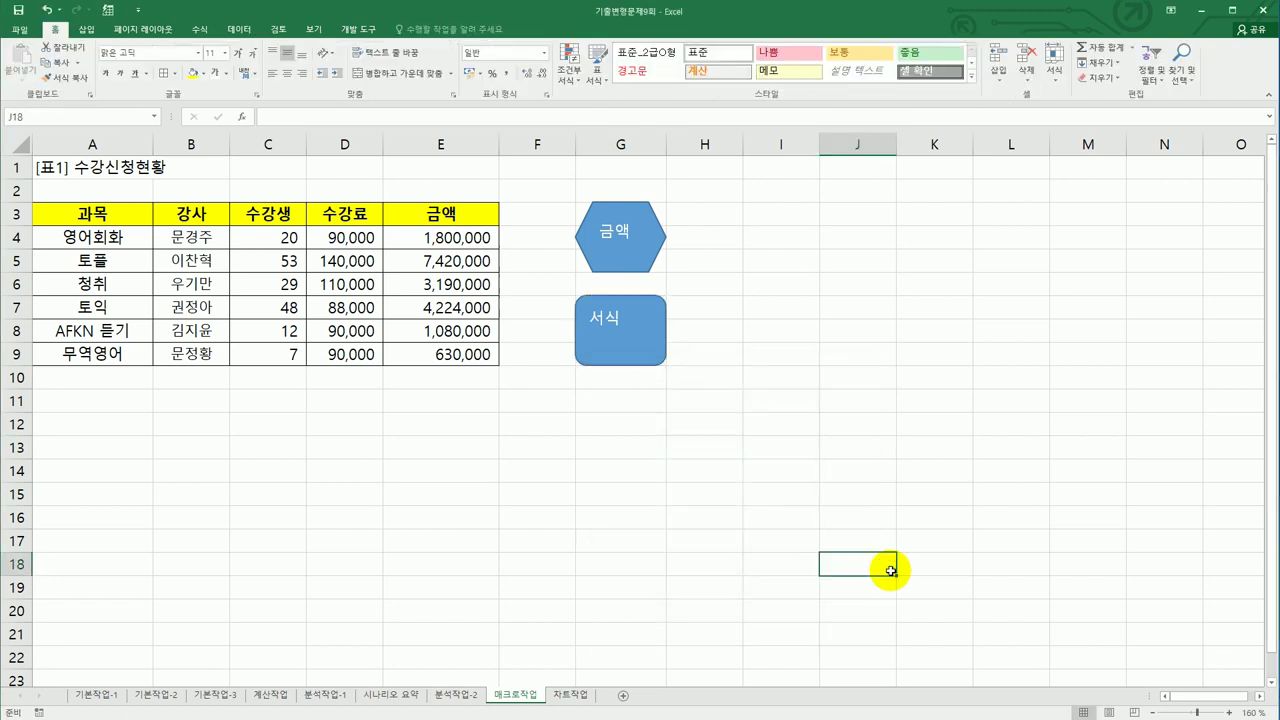
left_click_drag(700, 306, 703, 353)
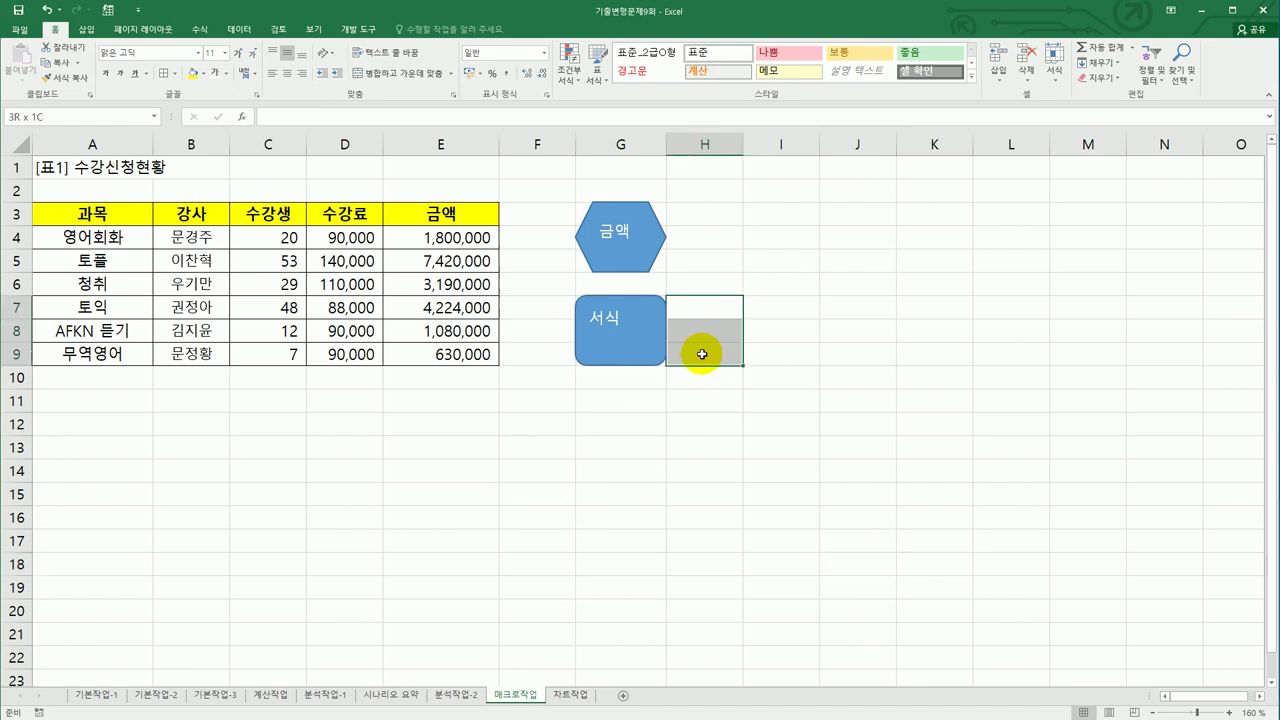
left_click(725, 463)
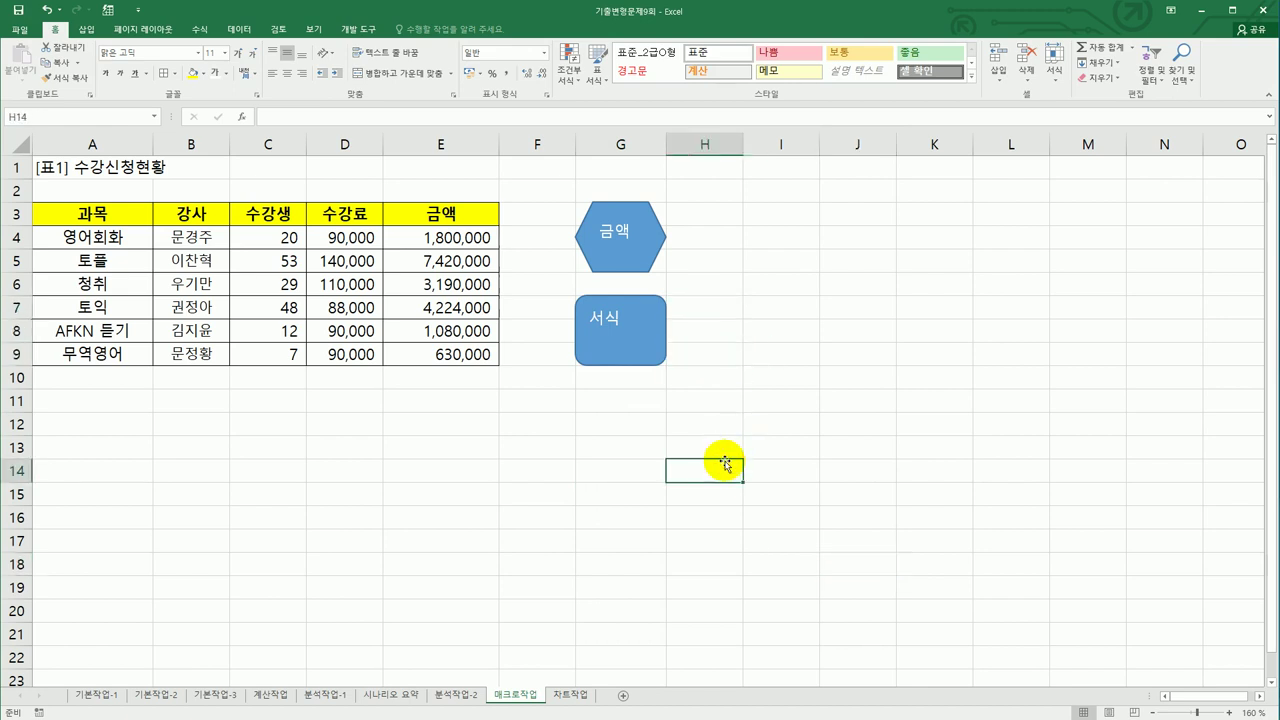
Change the pie chart on the 차트작업 sheet to the 3차원 원형 chart type.
left_click(570, 694)
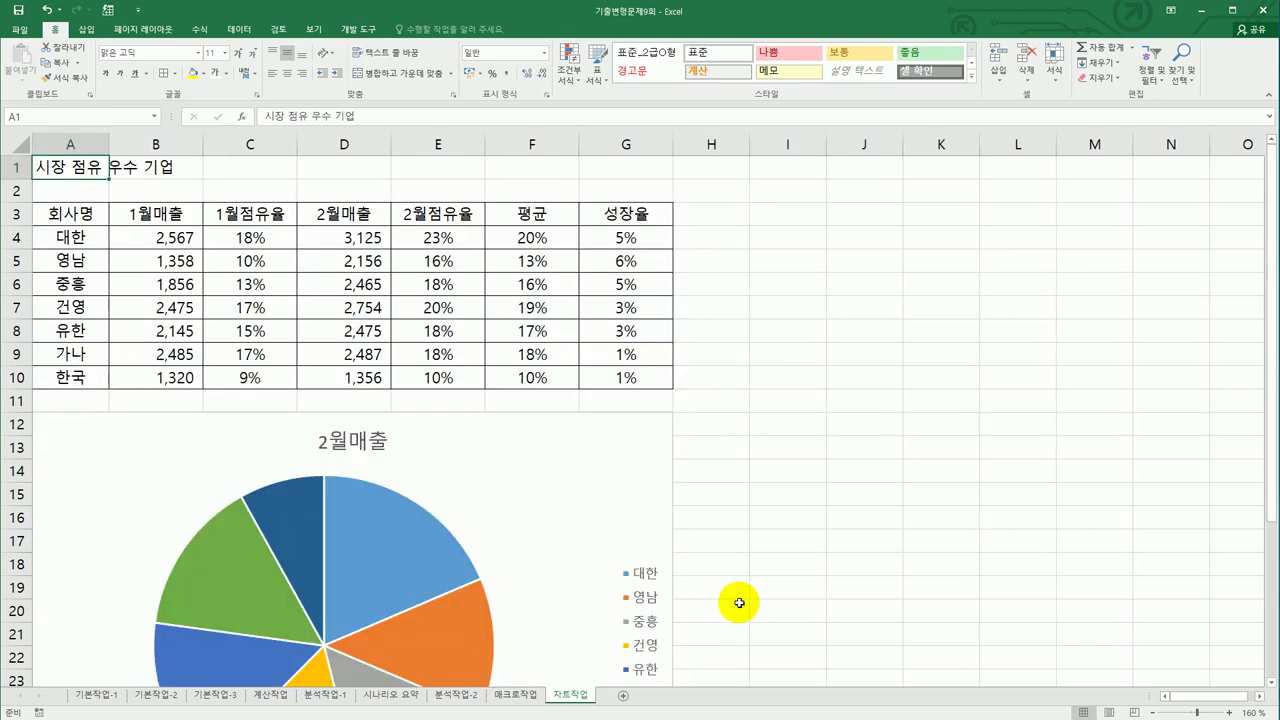
left_click(803, 563)
scroll(803, 565, "down", 3)
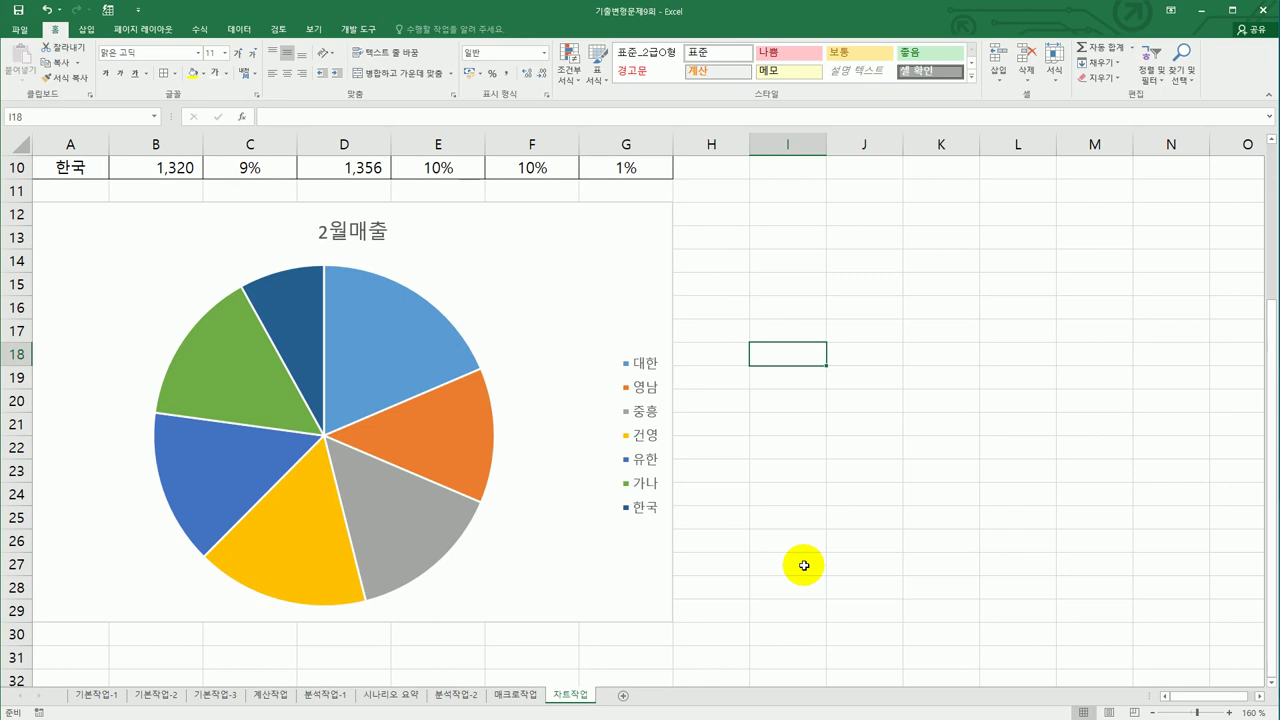
left_click(531, 248)
right_click(531, 248)
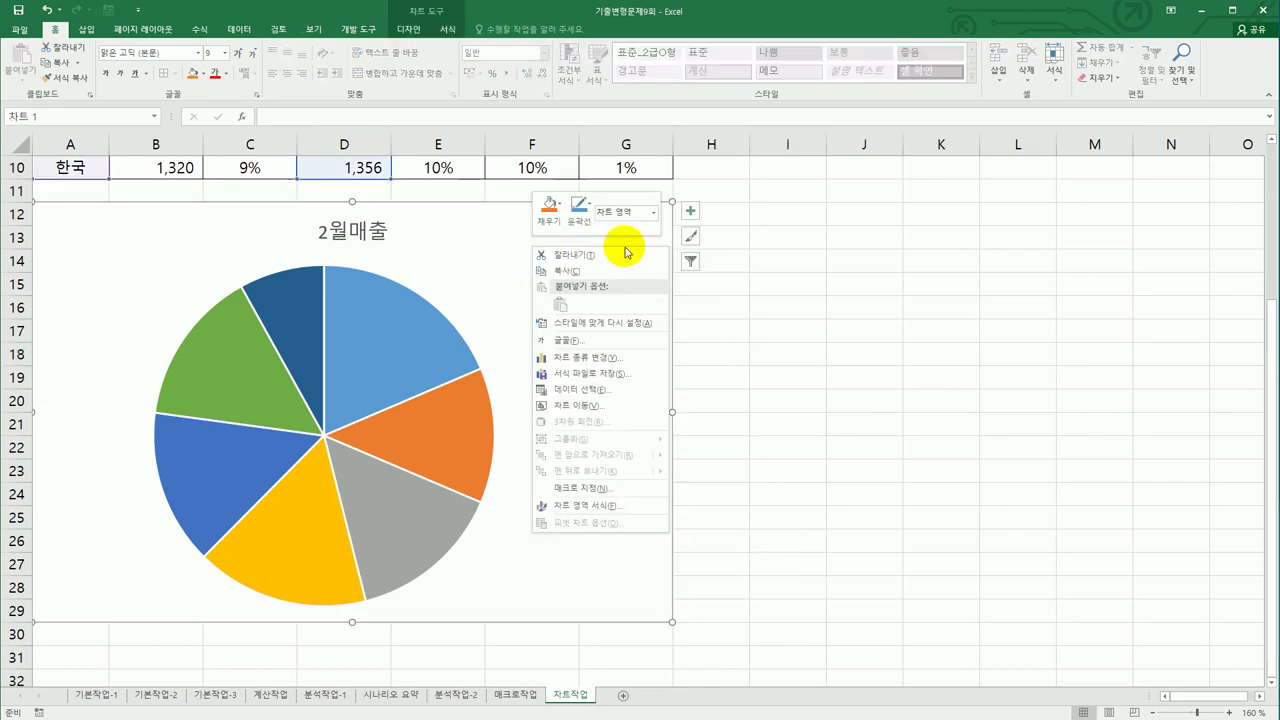
left_click(589, 369)
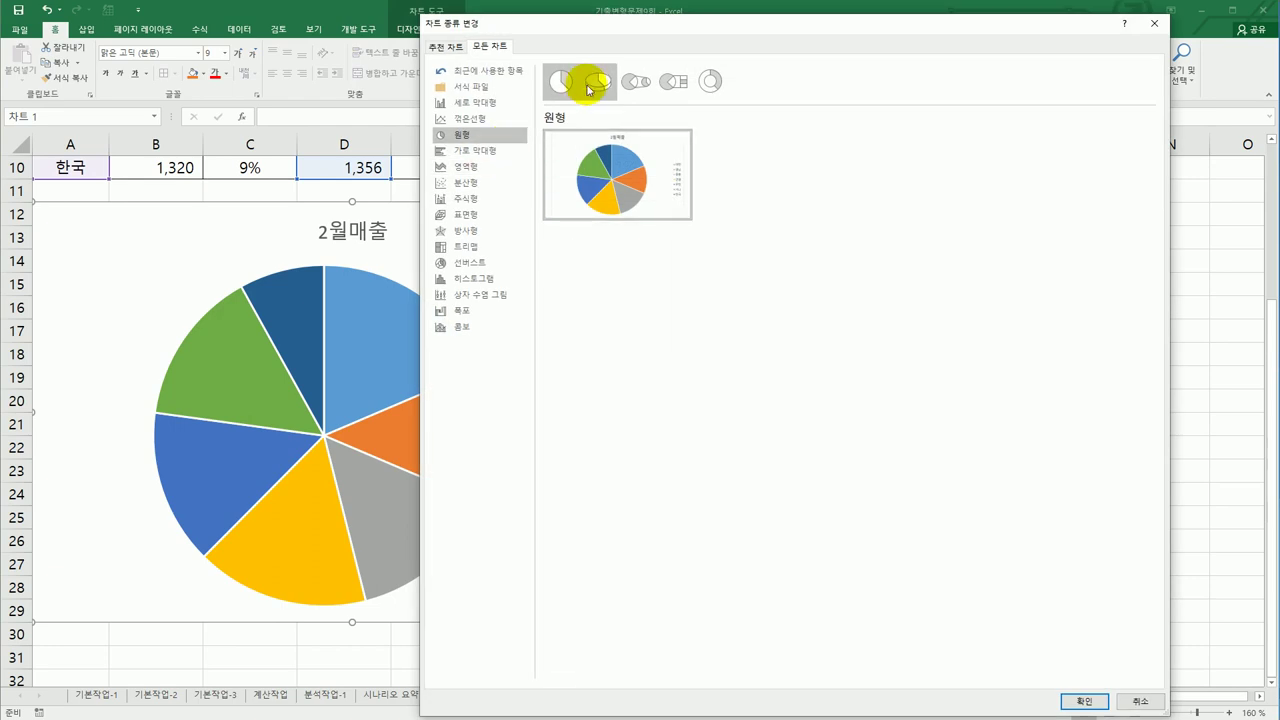
left_click(596, 84)
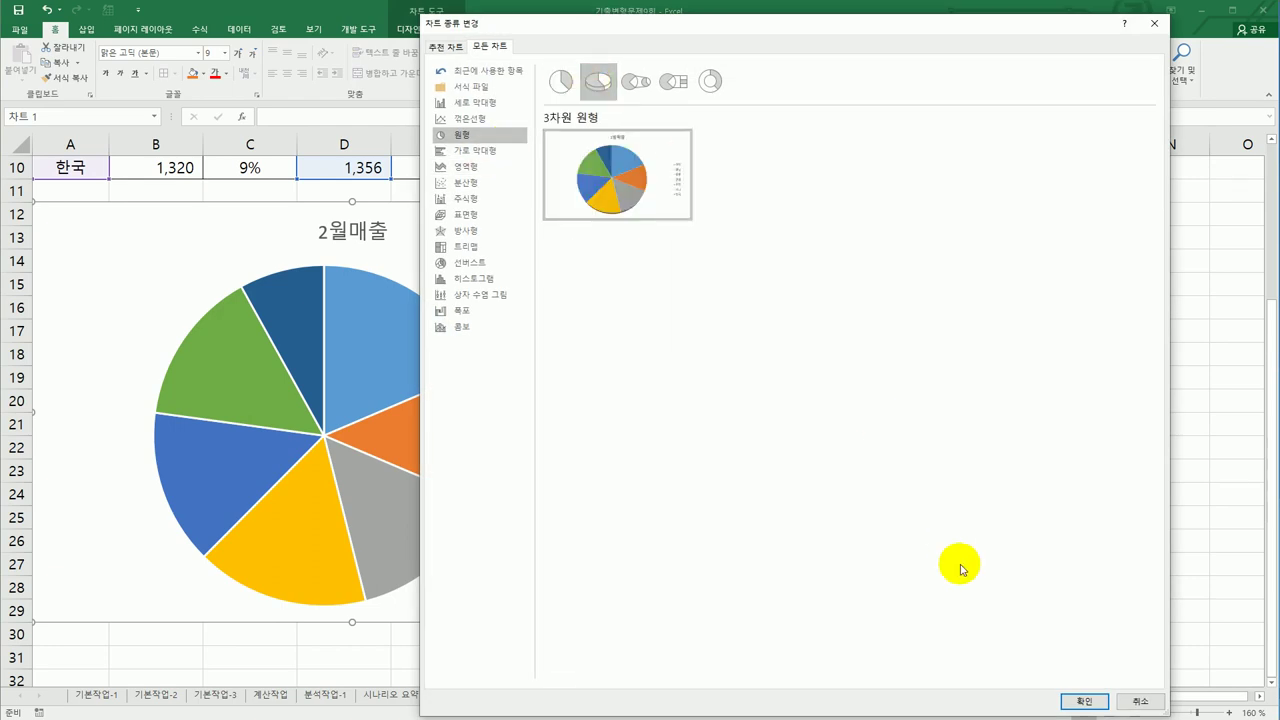
left_click(1068, 702)
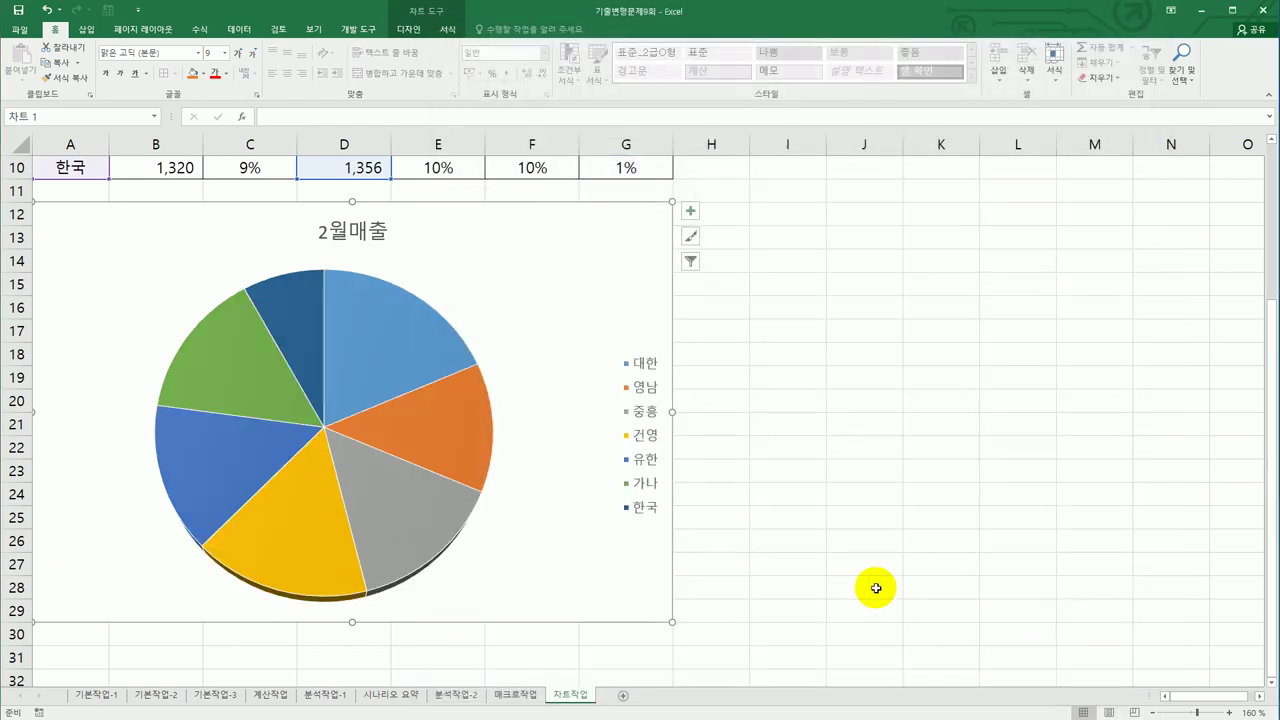
Change the chart title text to 2월 우수 기업 시장 점유 구성.
left_click(352, 233)
left_click(346, 233)
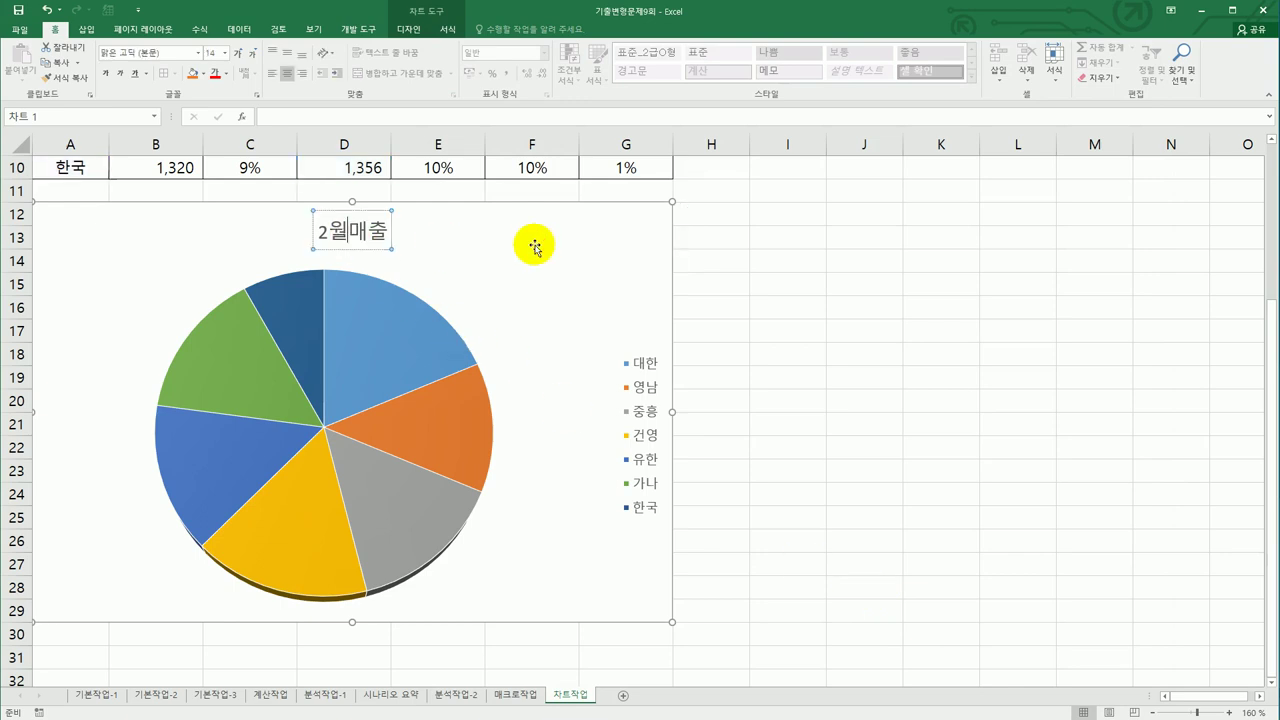
key("Delete")
key("Delete")
type("우수 기업")
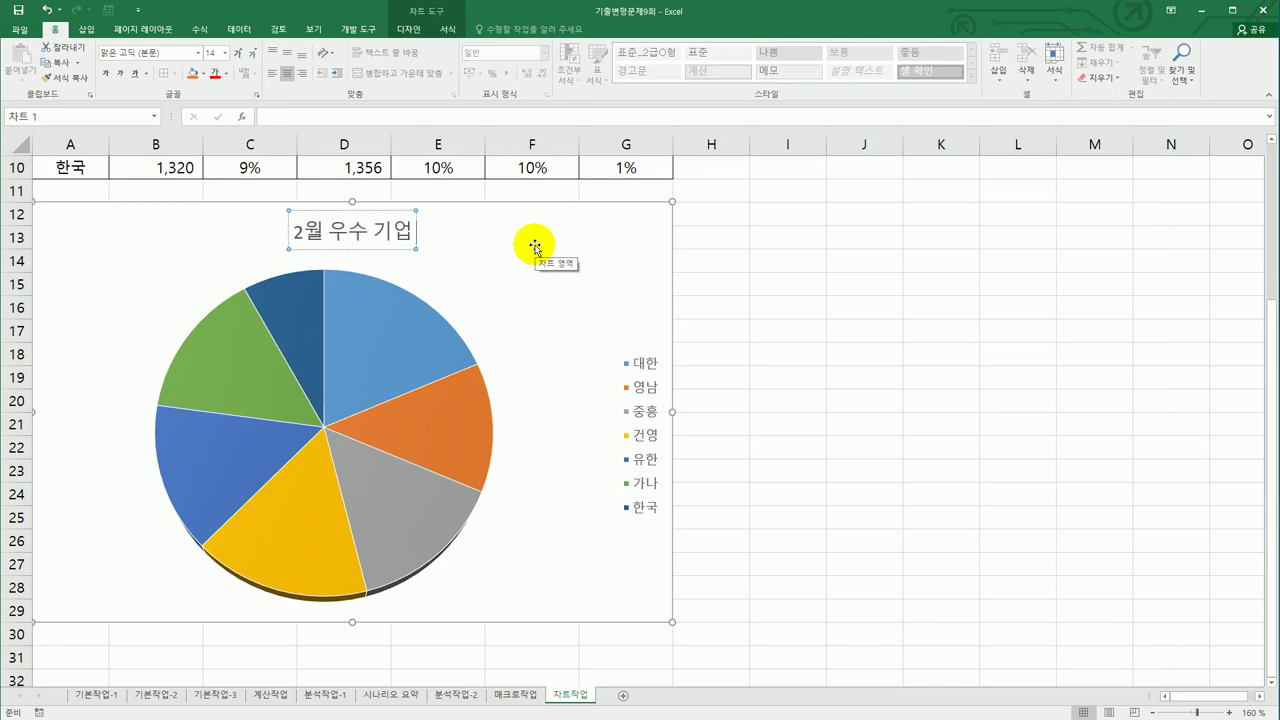
type(" 시장 점유")
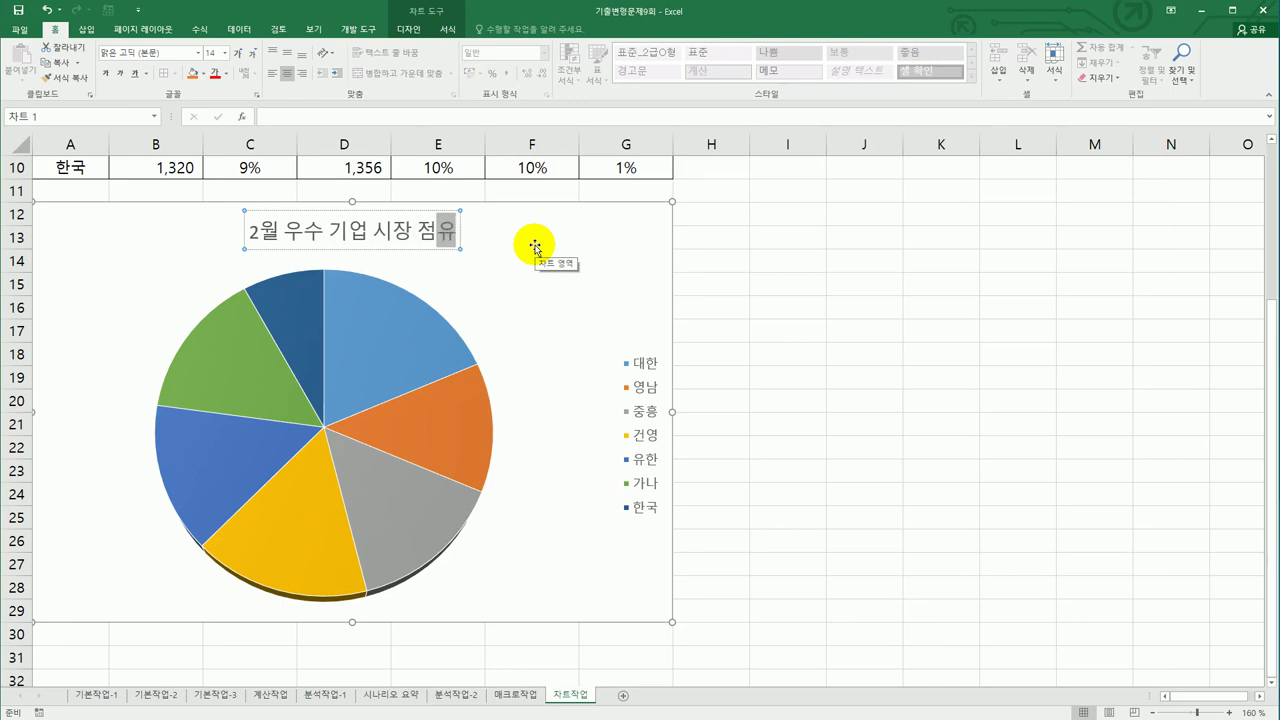
type(" 구성")
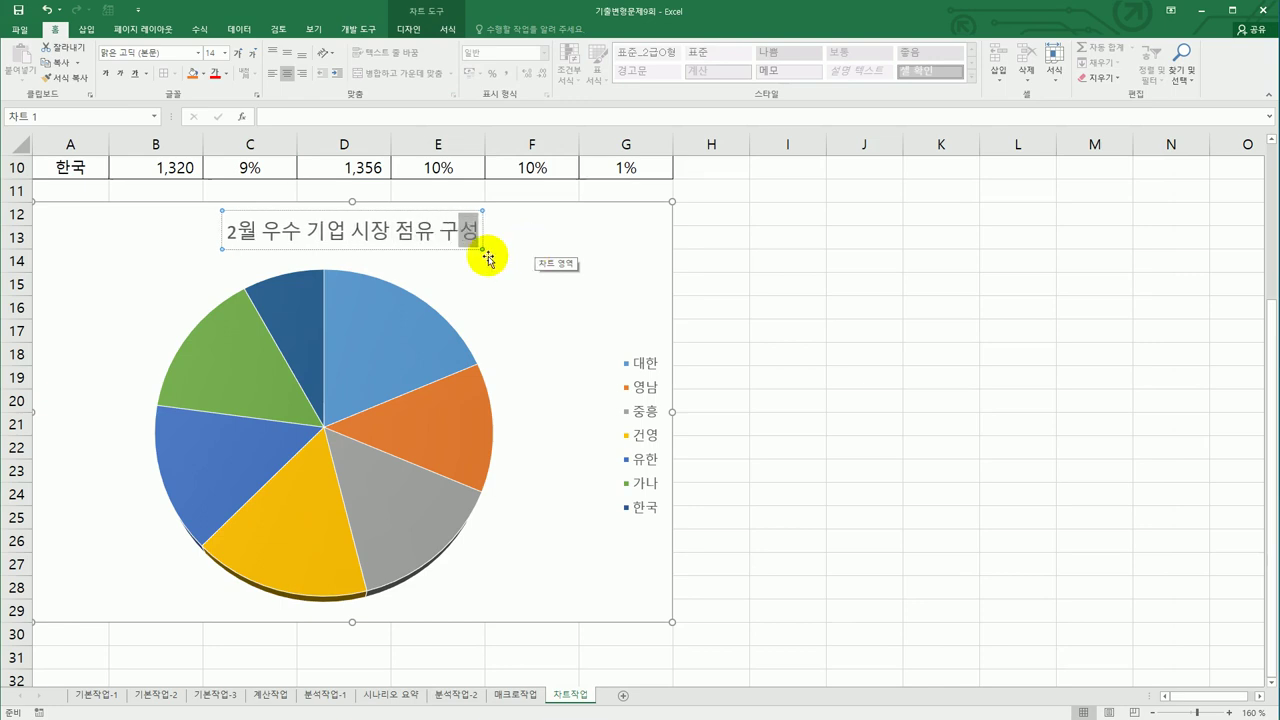
Format the chart title as bold 굴림체 at size 16.
left_click(416, 250)
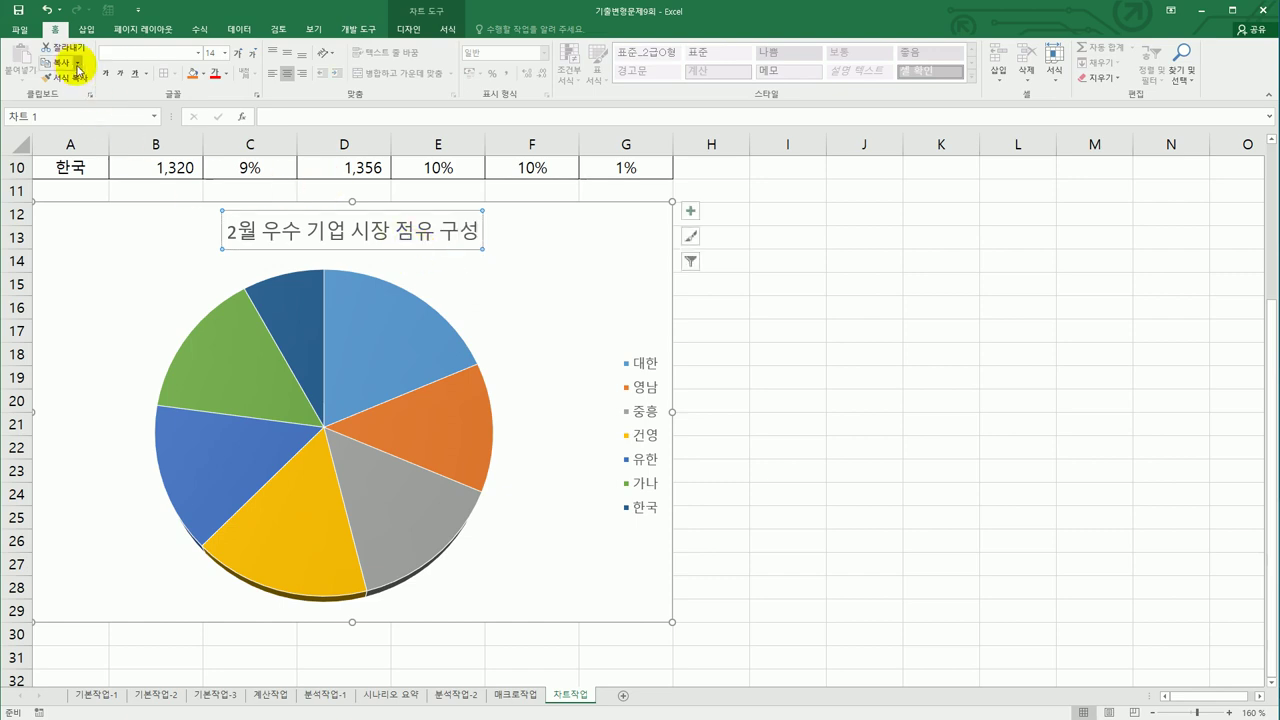
left_click(106, 73)
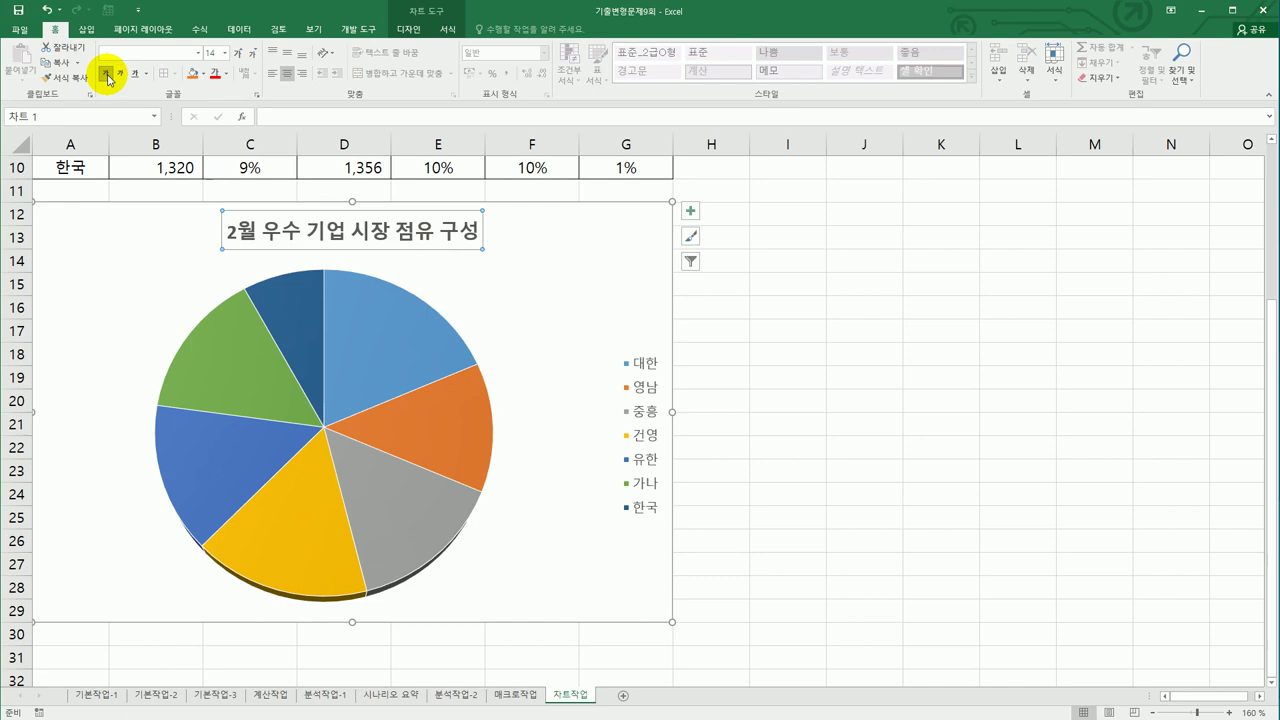
left_click(198, 53)
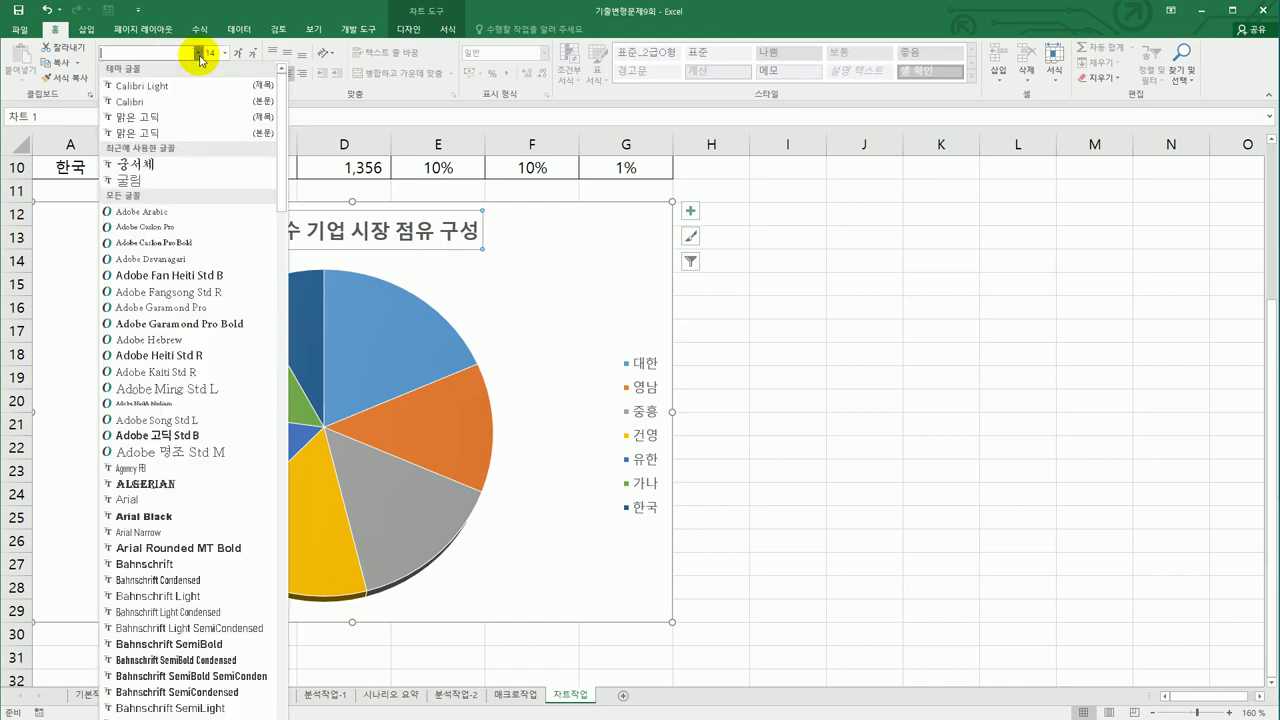
left_click_drag(282, 115, 280, 257)
scroll(230, 690, "down", 20)
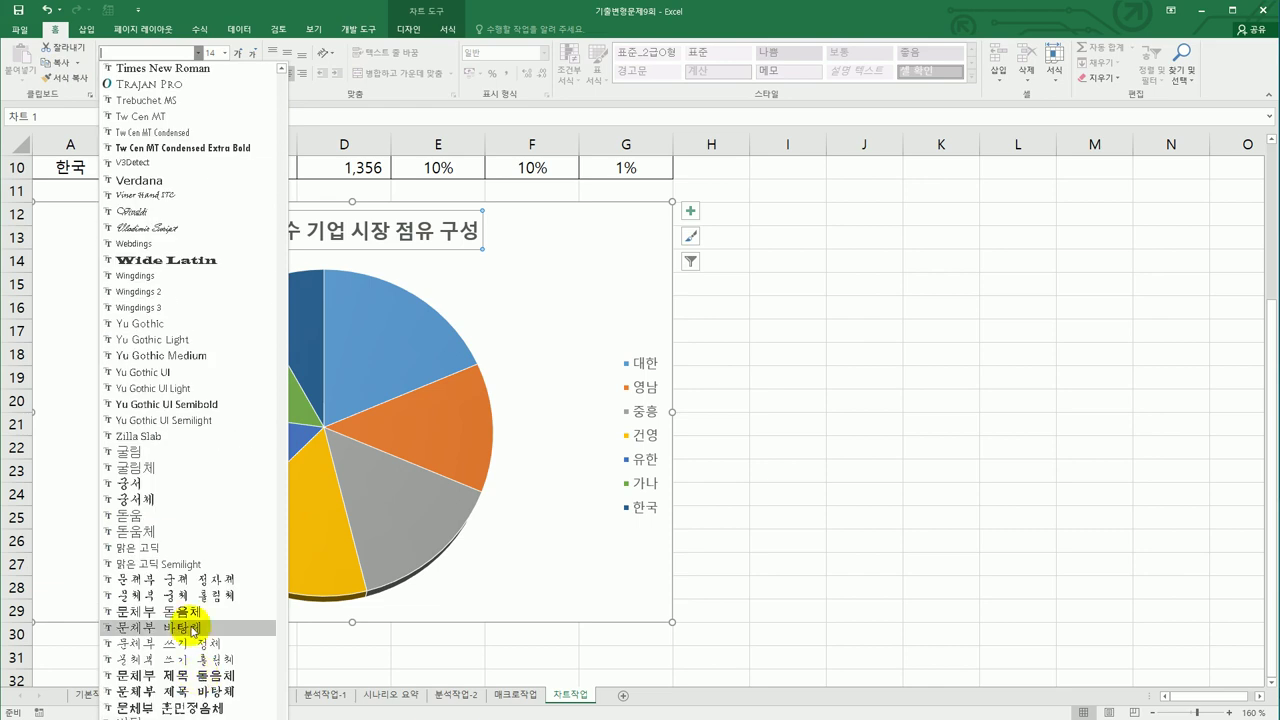
left_click(152, 467)
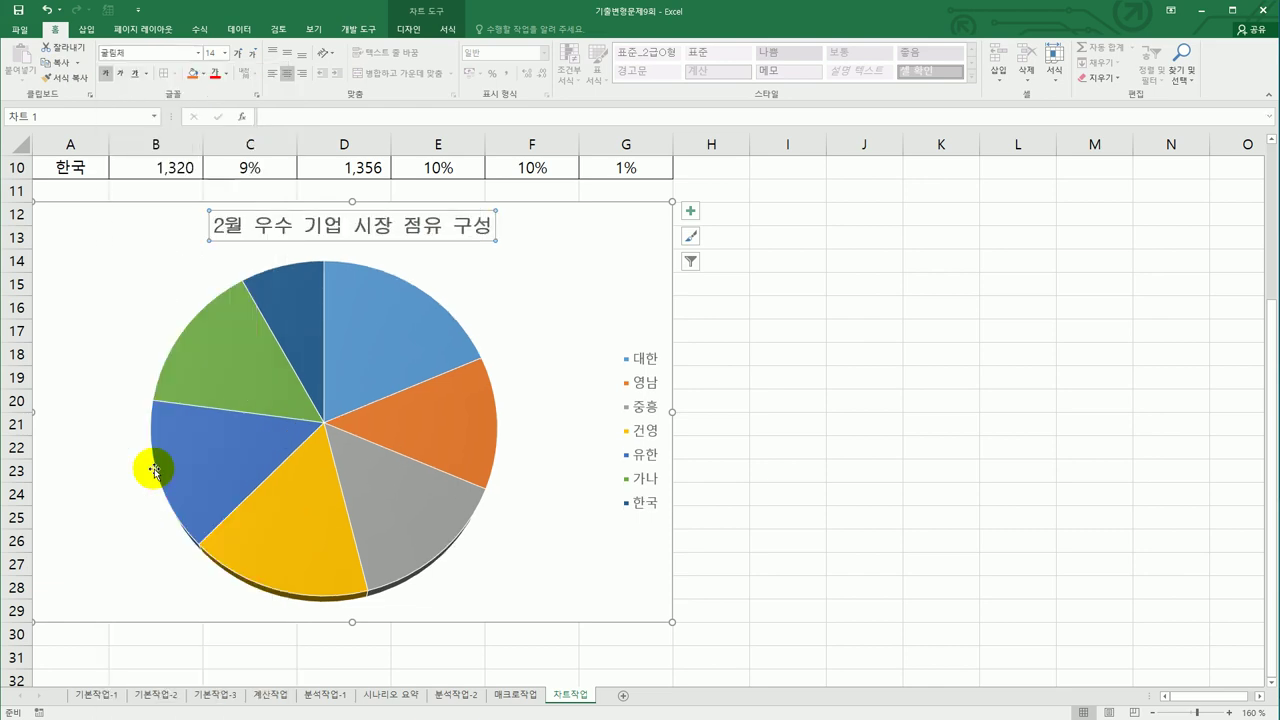
left_click(224, 55)
left_click(213, 157)
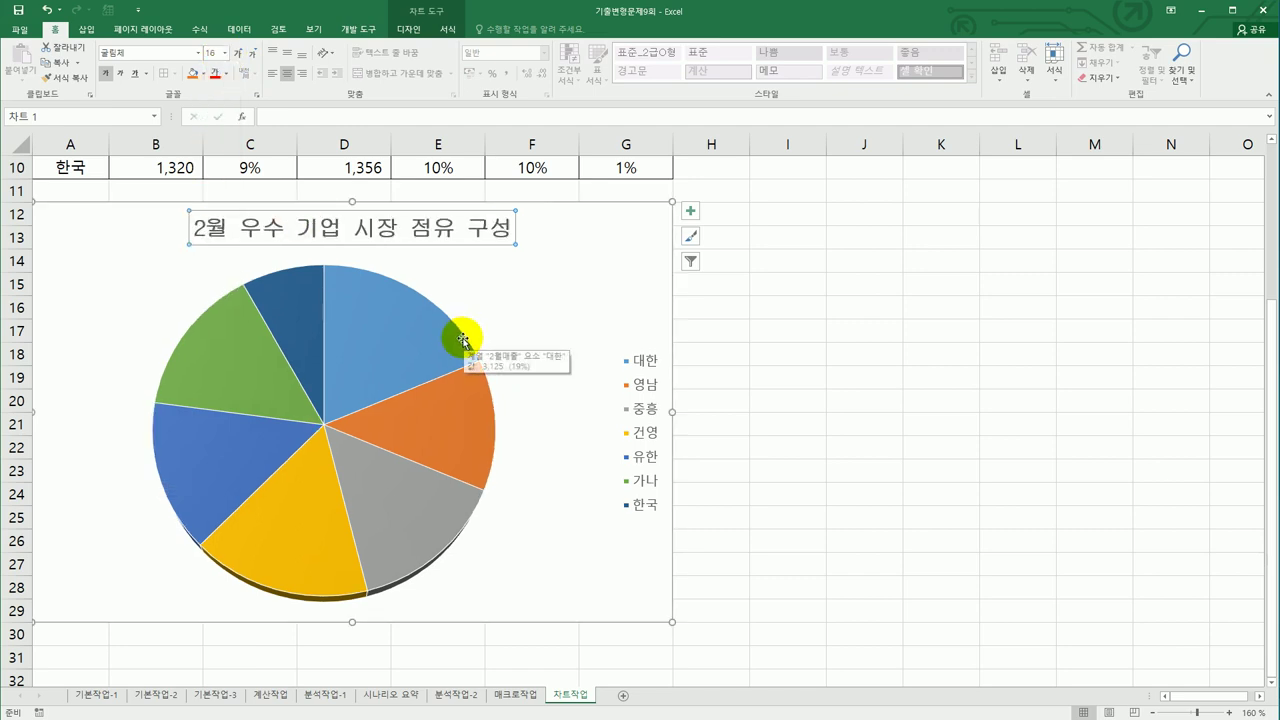
Delete the pie chart's legend and add data labels to the series at the 바깥쪽 끝에 position.
left_click(655, 443)
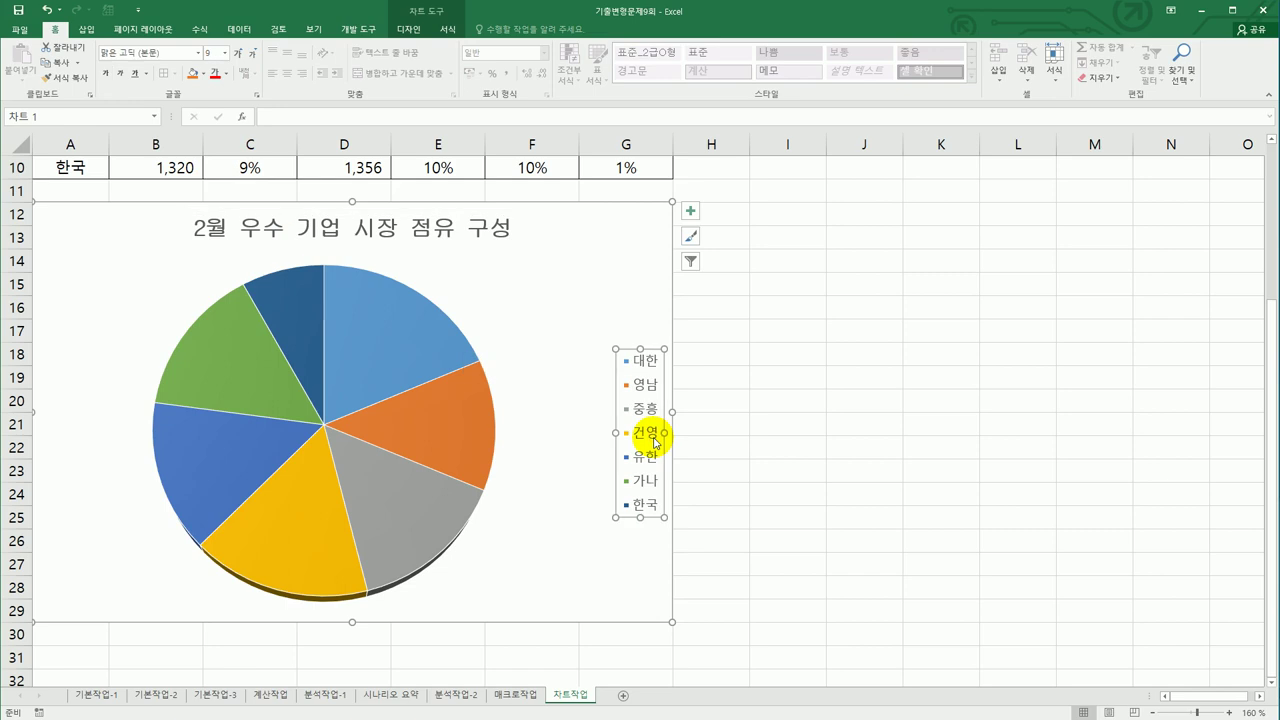
key("Delete")
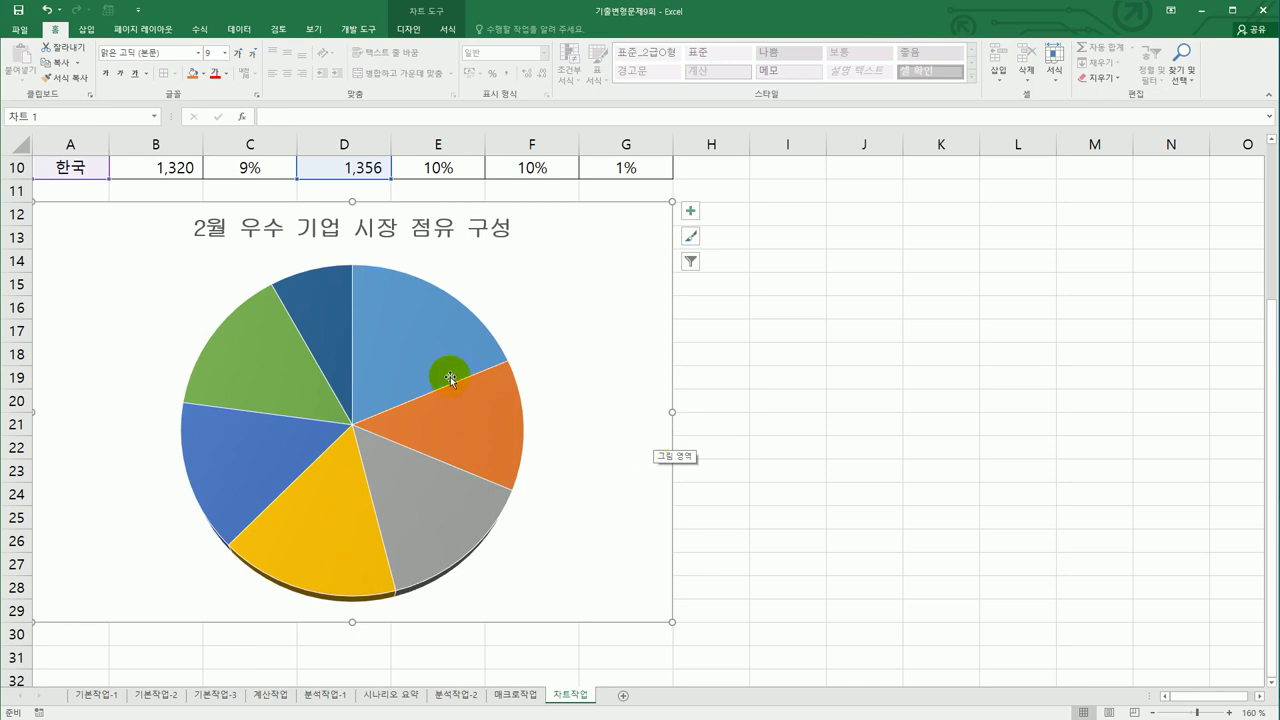
left_click(434, 336)
left_click(690, 210)
mouse_move(805, 240)
left_click(879, 269)
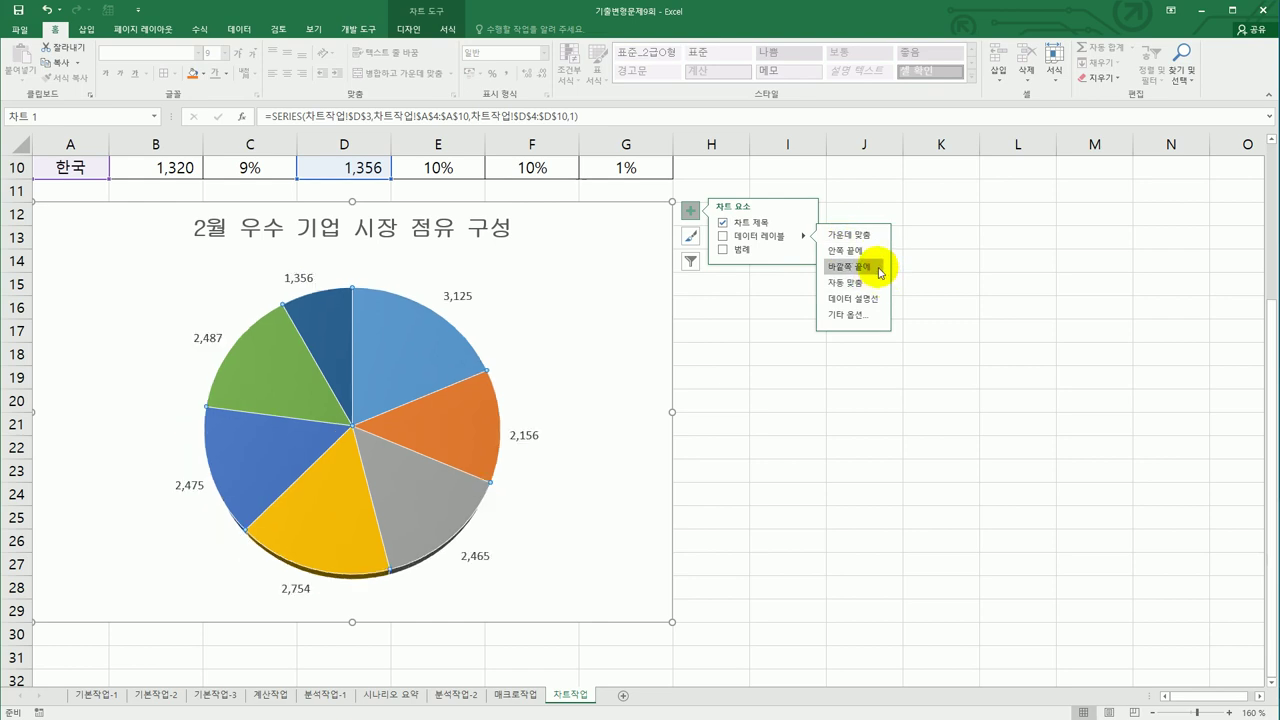
Set the data labels to show 항목 이름 and 백분율 instead of 값.
left_click(456, 300)
right_click(456, 300)
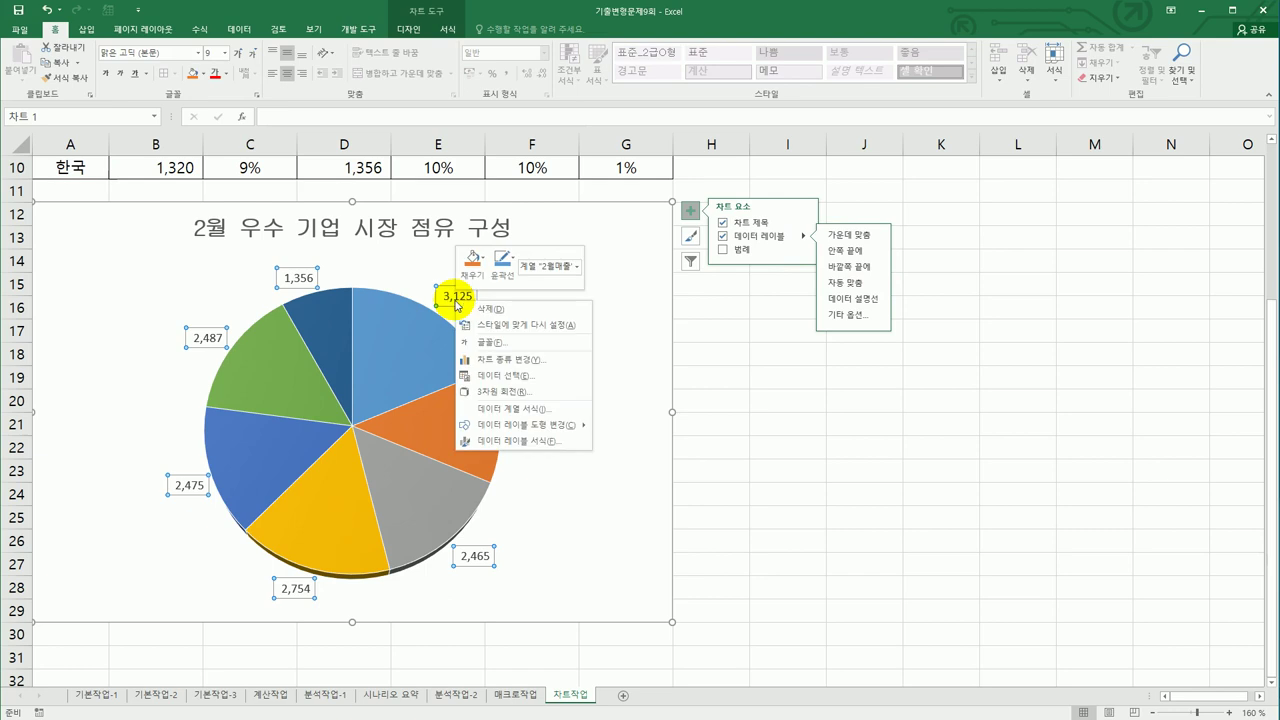
left_click(525, 440)
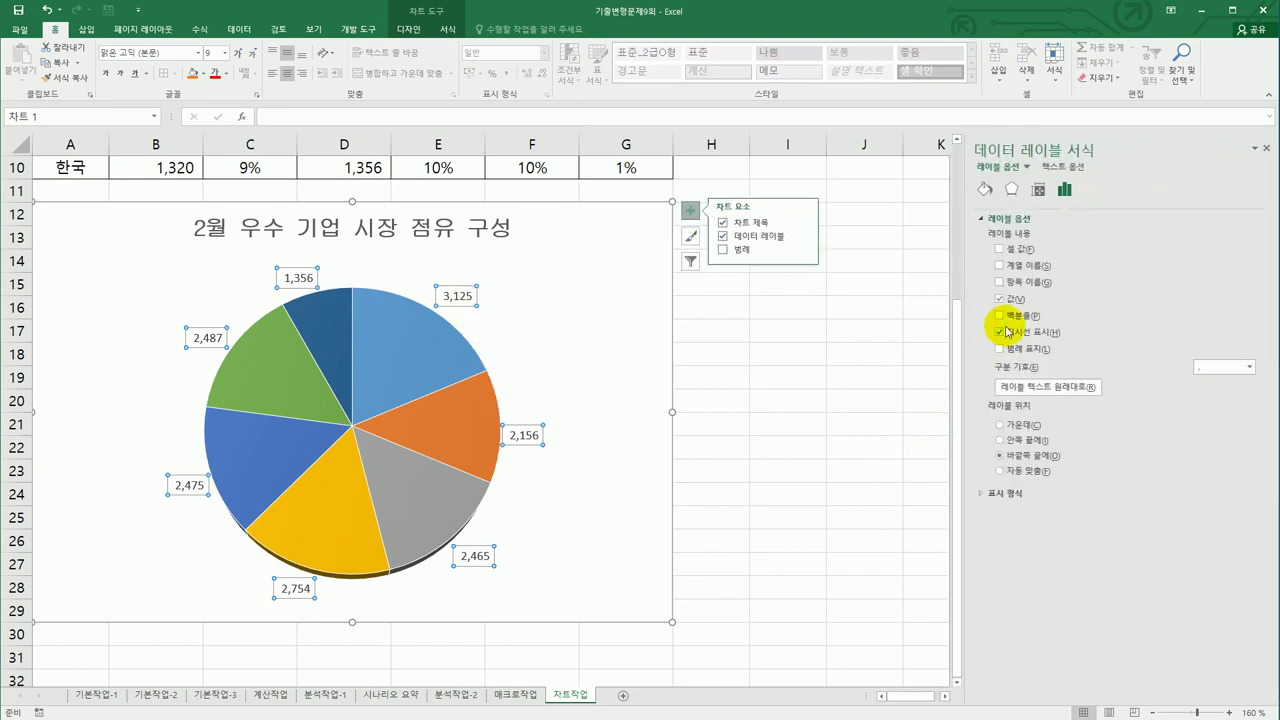
left_click(1018, 284)
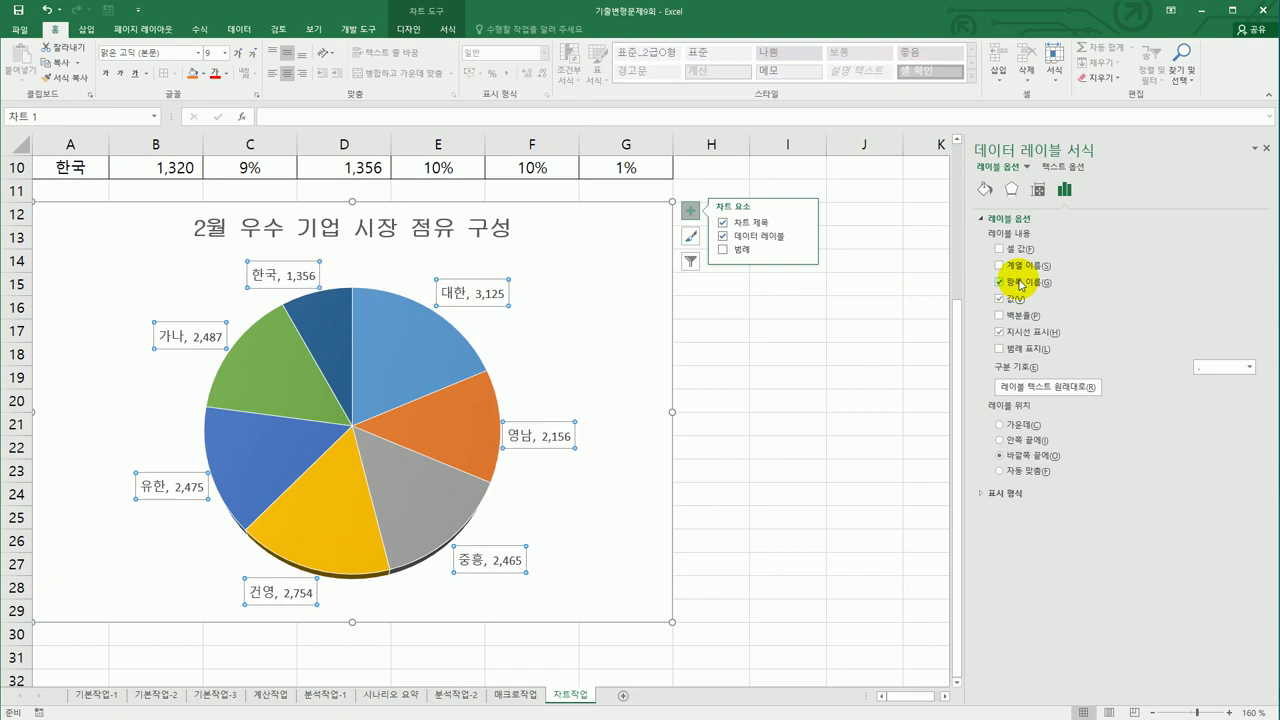
left_click(1016, 299)
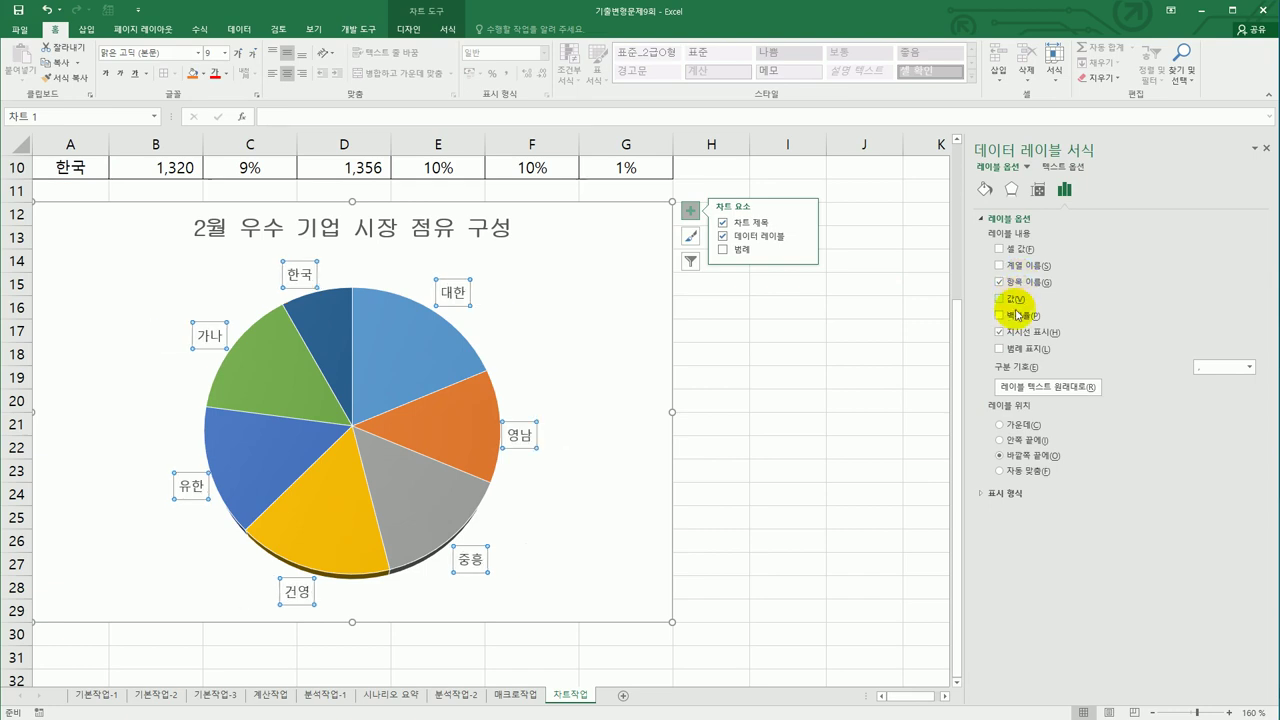
left_click(1022, 317)
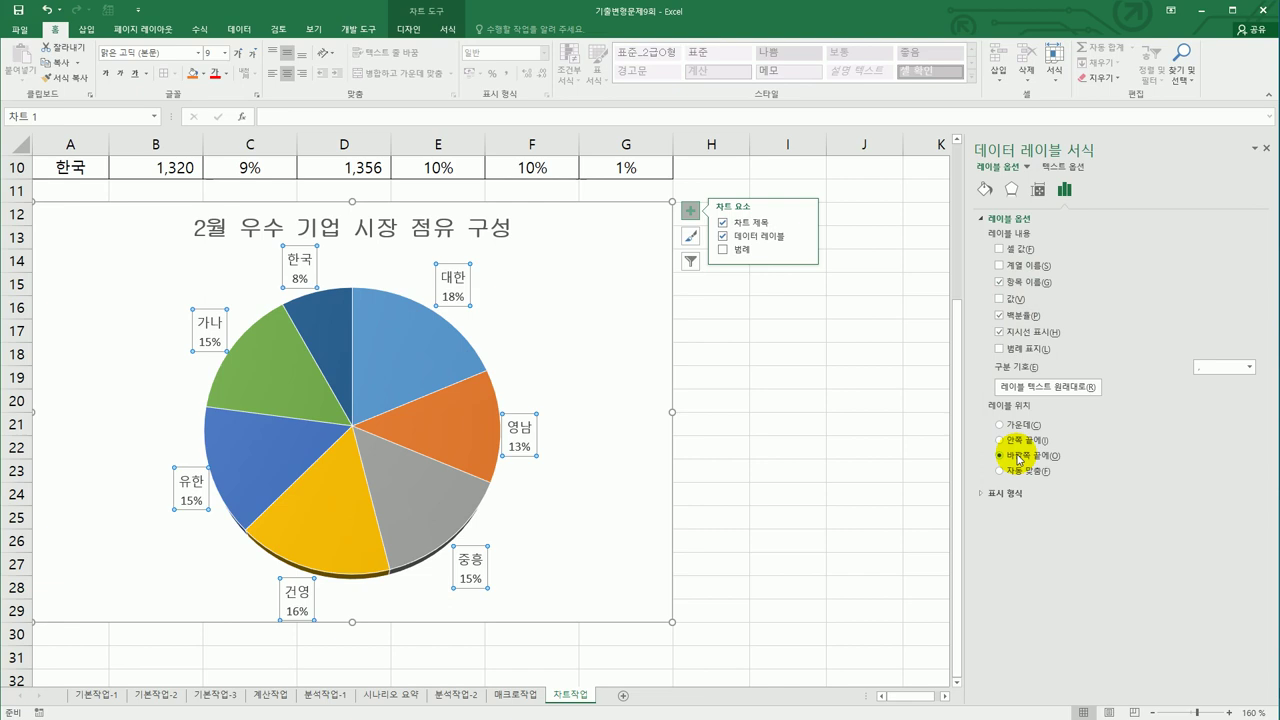
Format the pie chart's data labels in 굴림 at size 10 and deselect the chart.
left_click(199, 53)
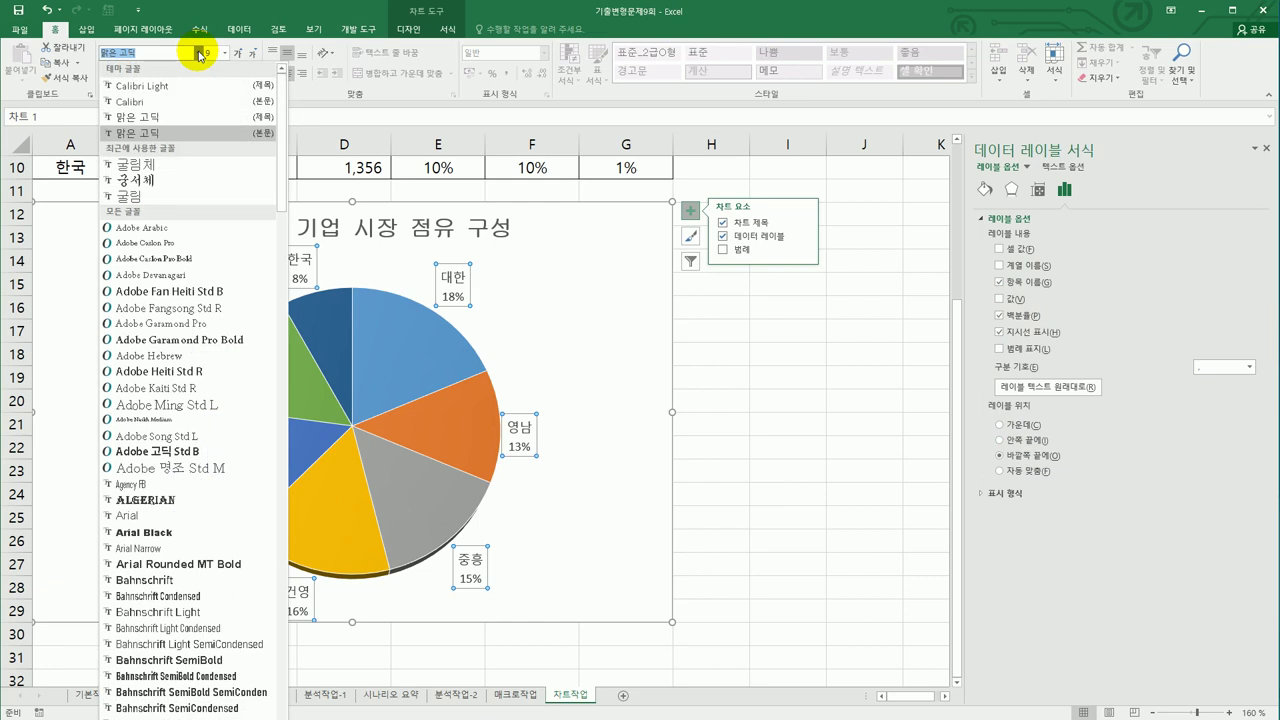
left_click(200, 195)
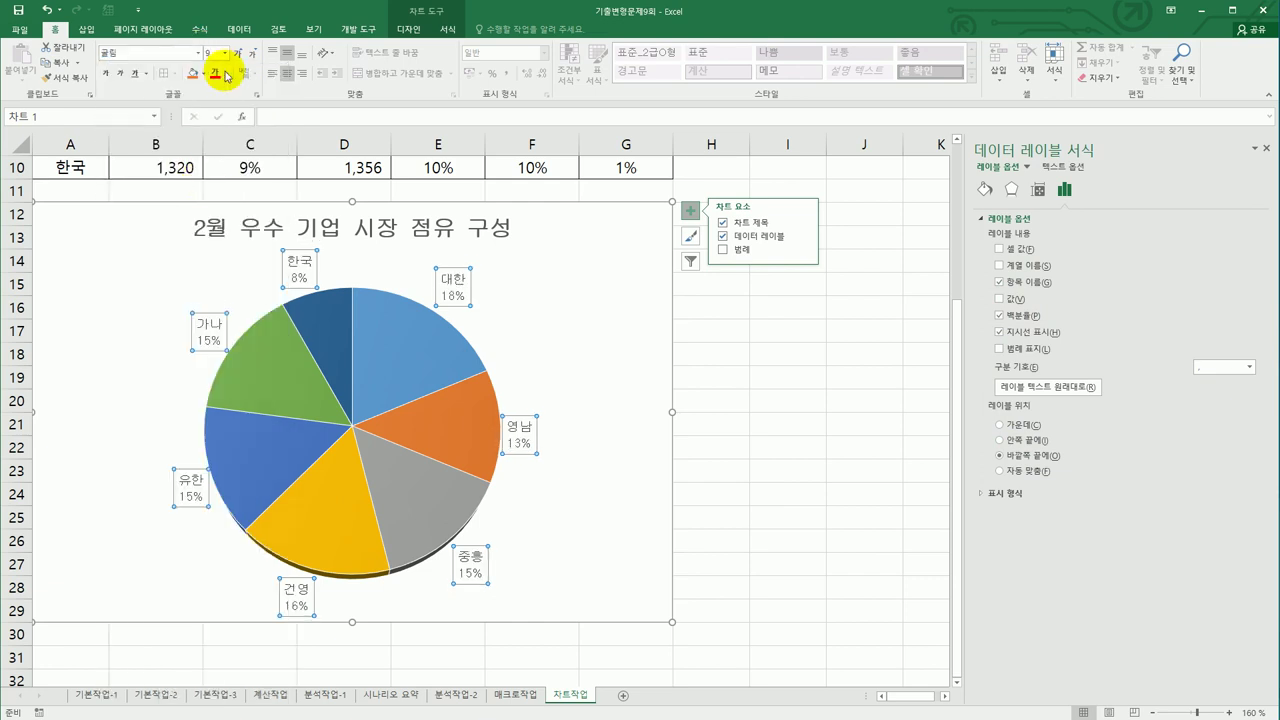
left_click(226, 53)
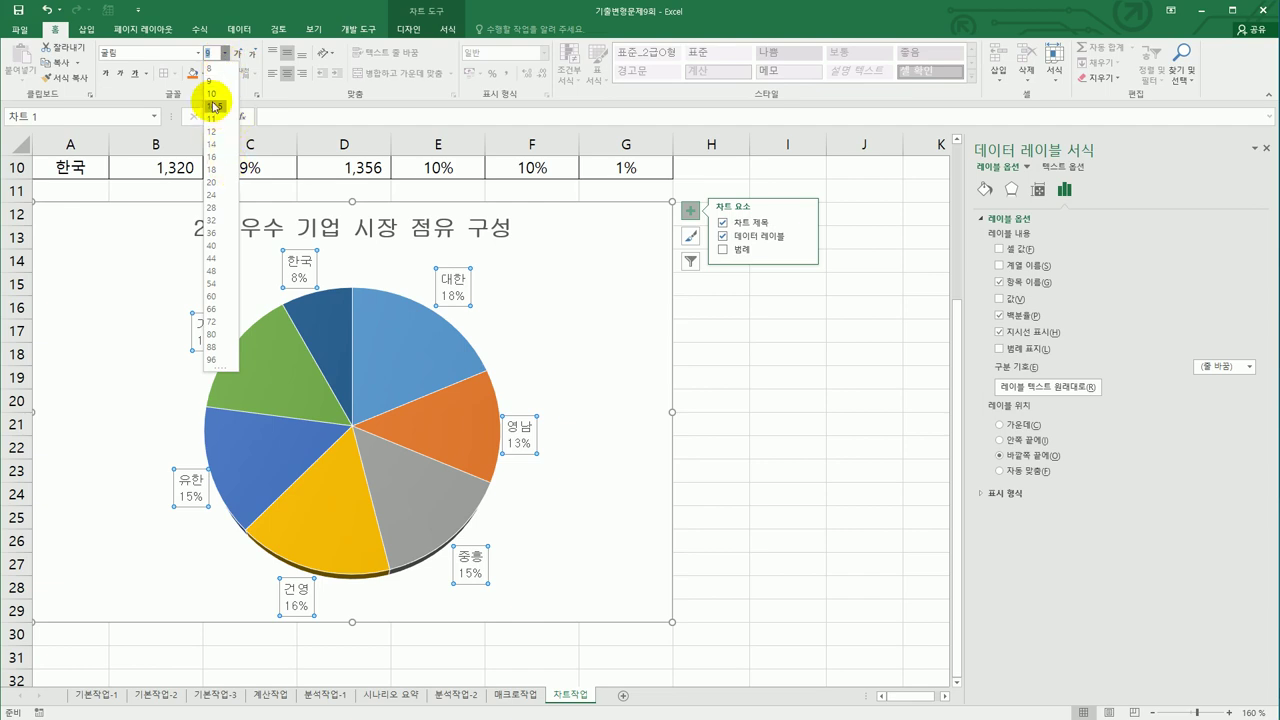
left_click(212, 93)
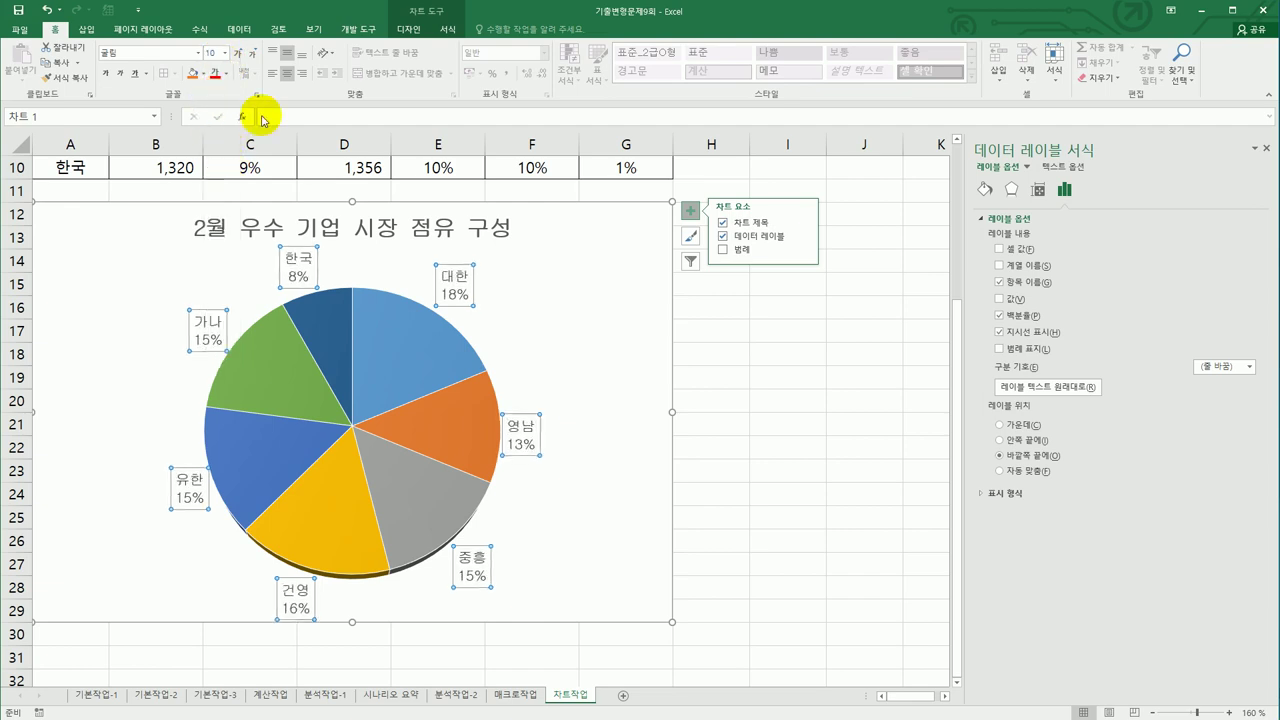
left_click(750, 451)
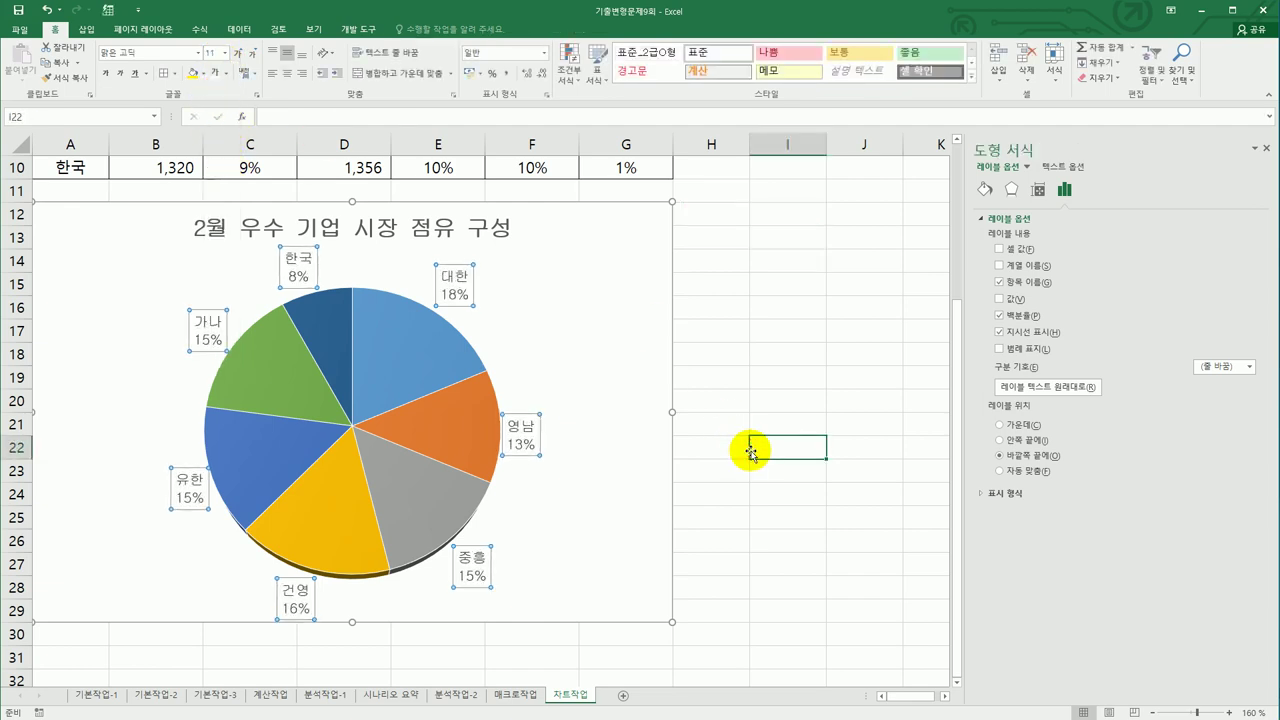
Set the pie series' 첫째 조각의 각 to 45°.
left_click(384, 369)
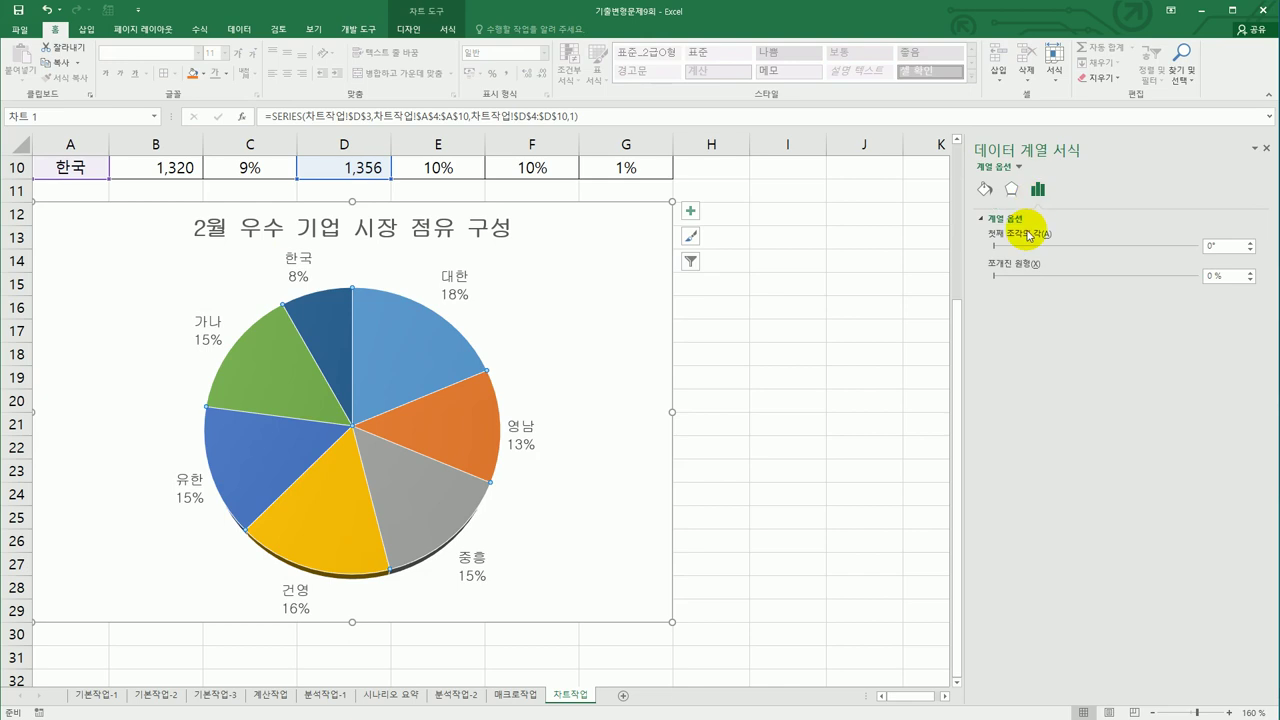
left_click_drag(1228, 248, 1185, 247)
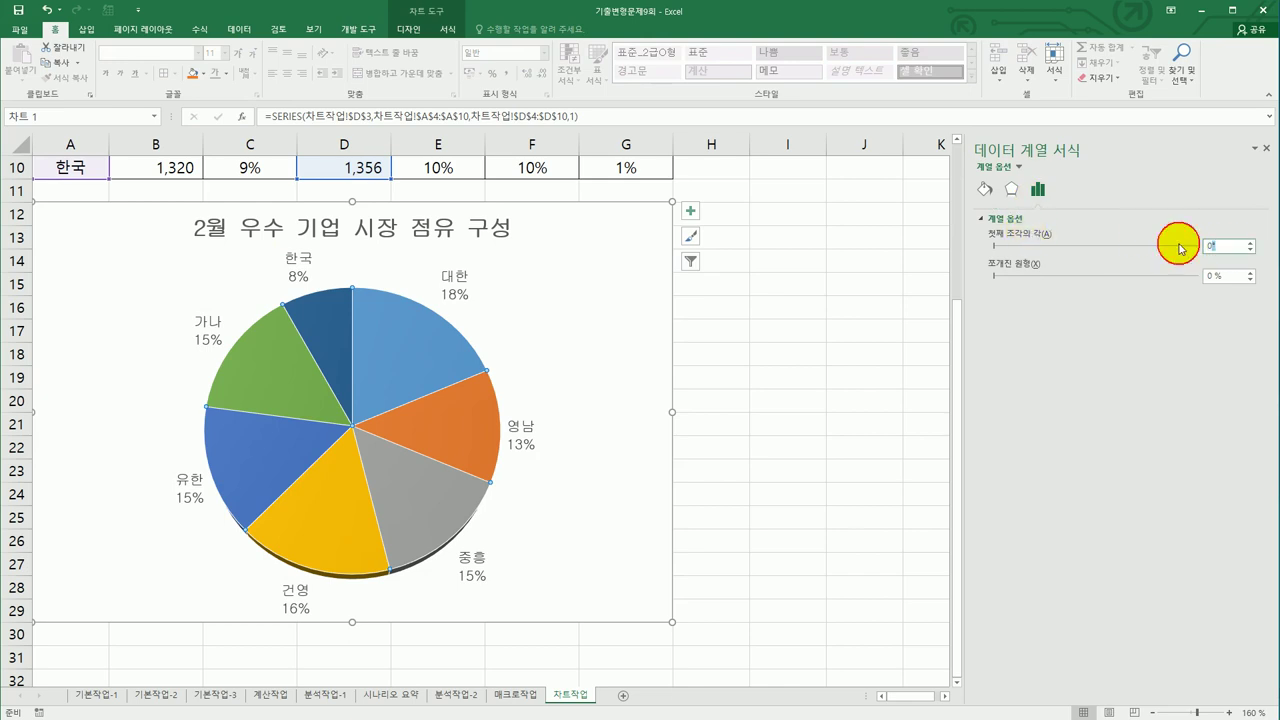
type("45")
key("Return")
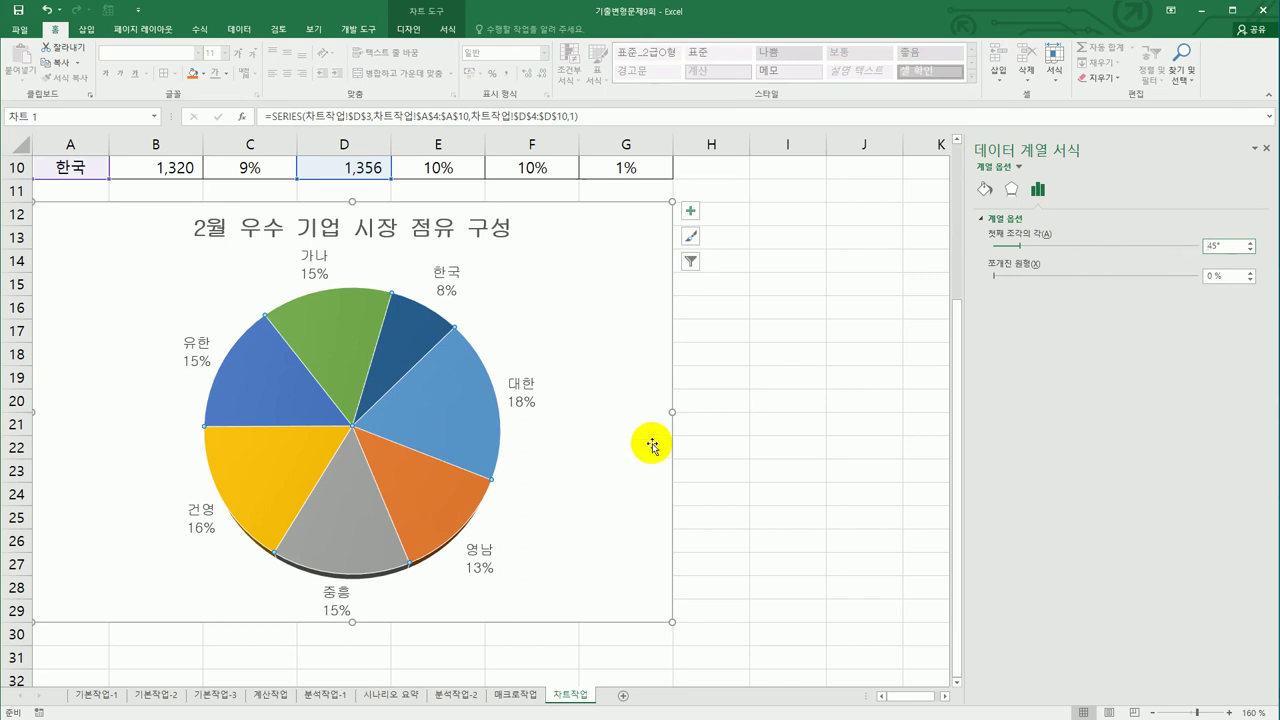
Pull only the 대한 slice out of the pie by about 11% and deselect the chart.
left_click(438, 422)
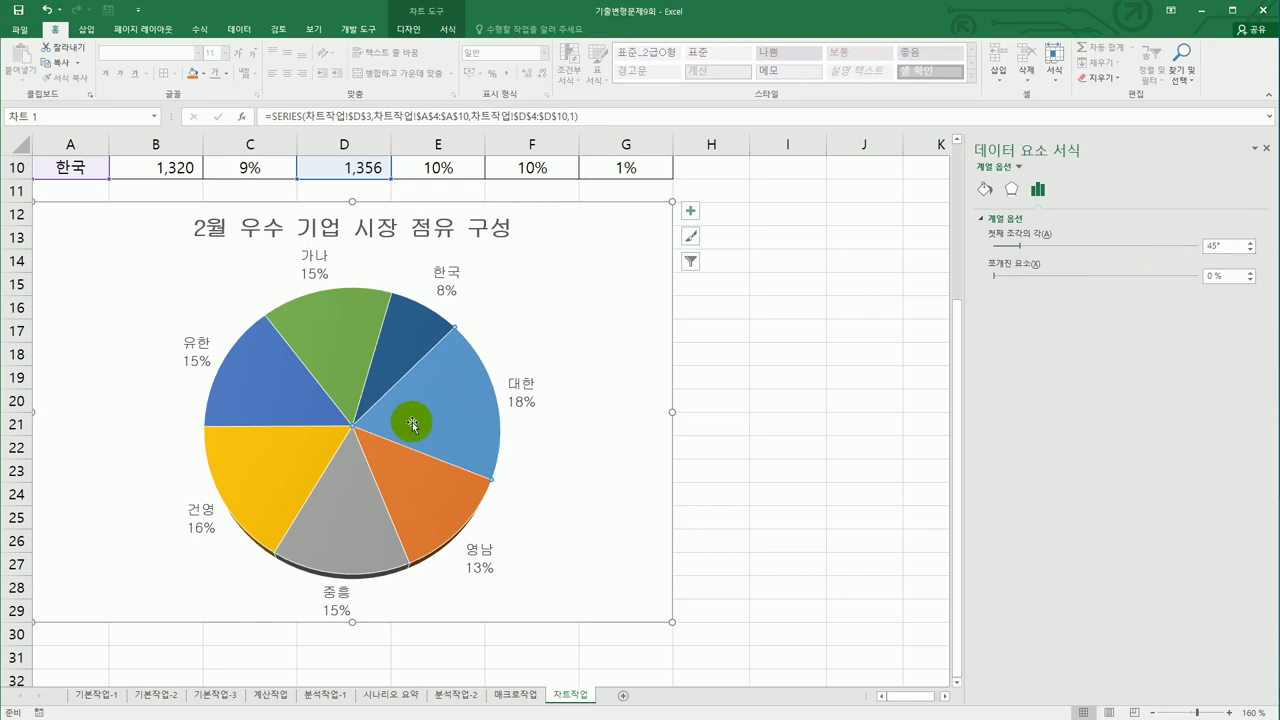
mouse_move(428, 422)
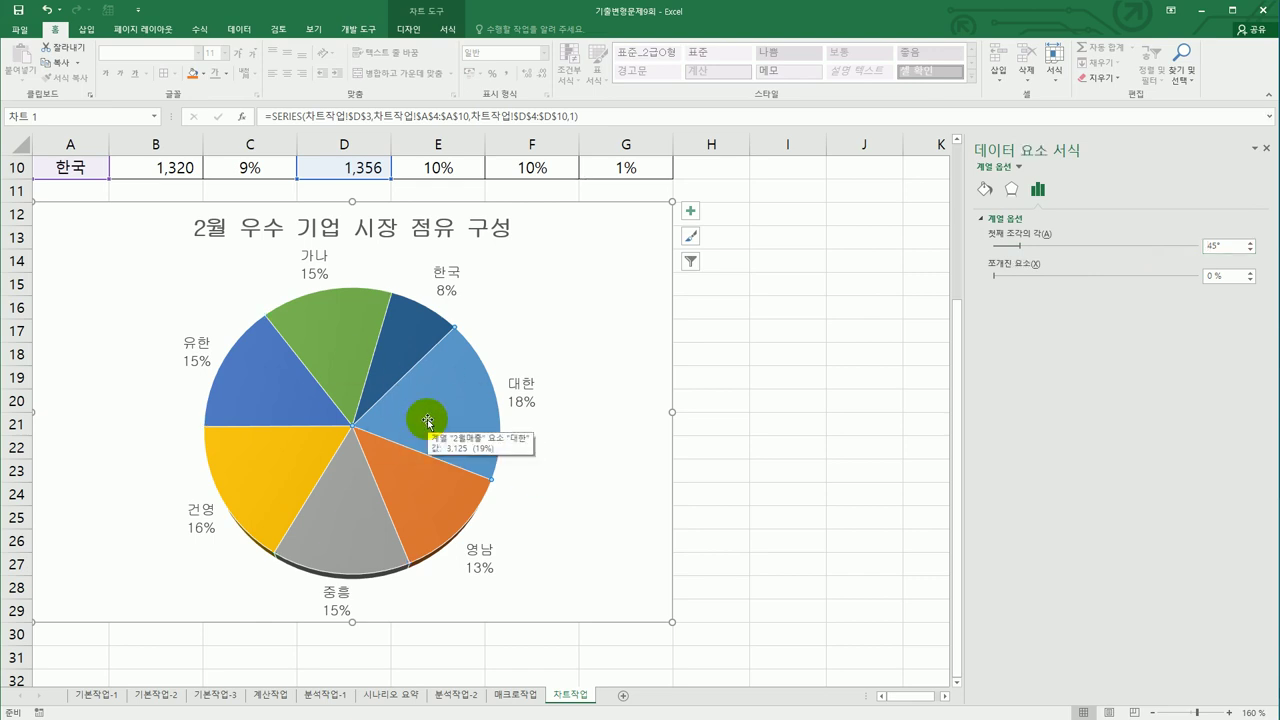
left_click_drag(428, 422, 443, 418)
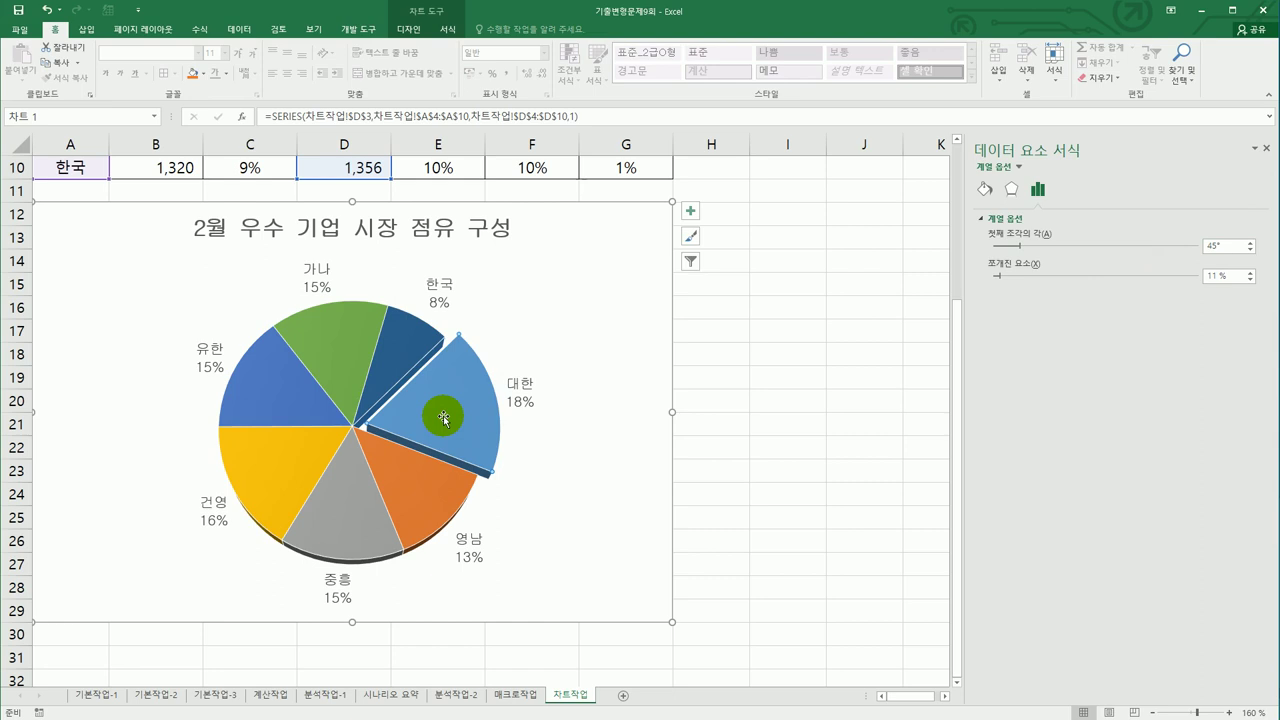
left_click(796, 468)
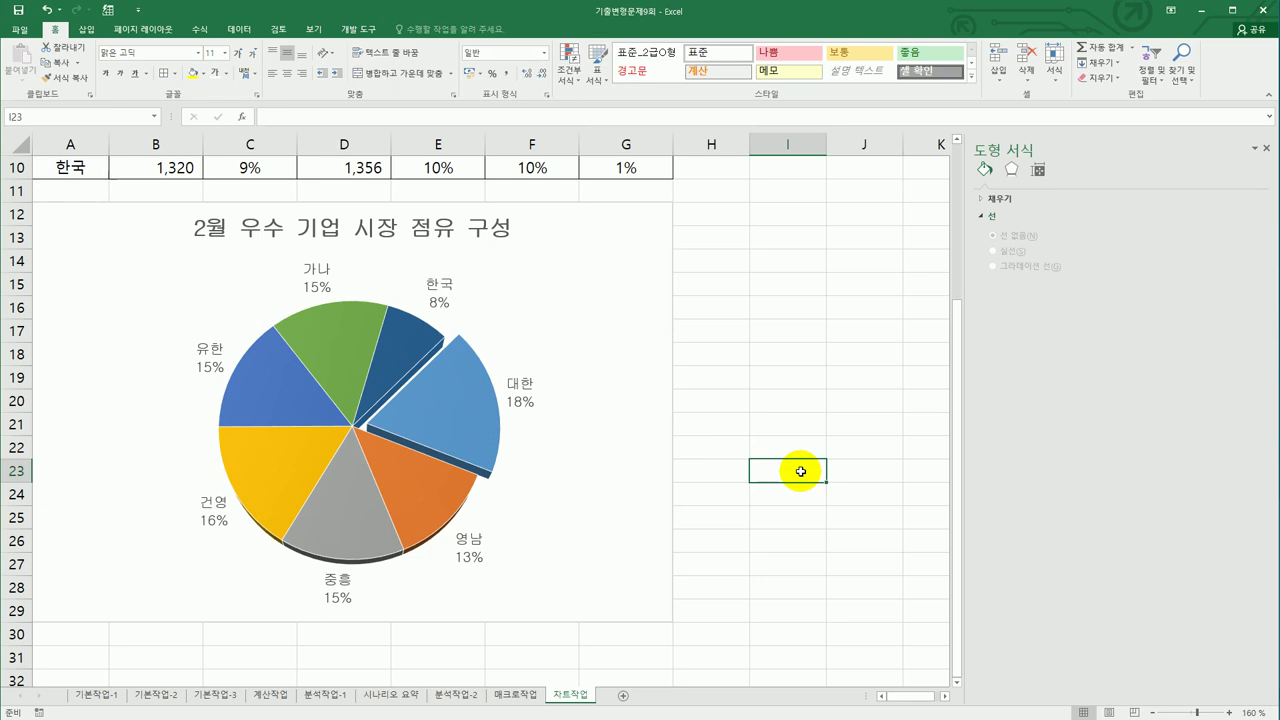